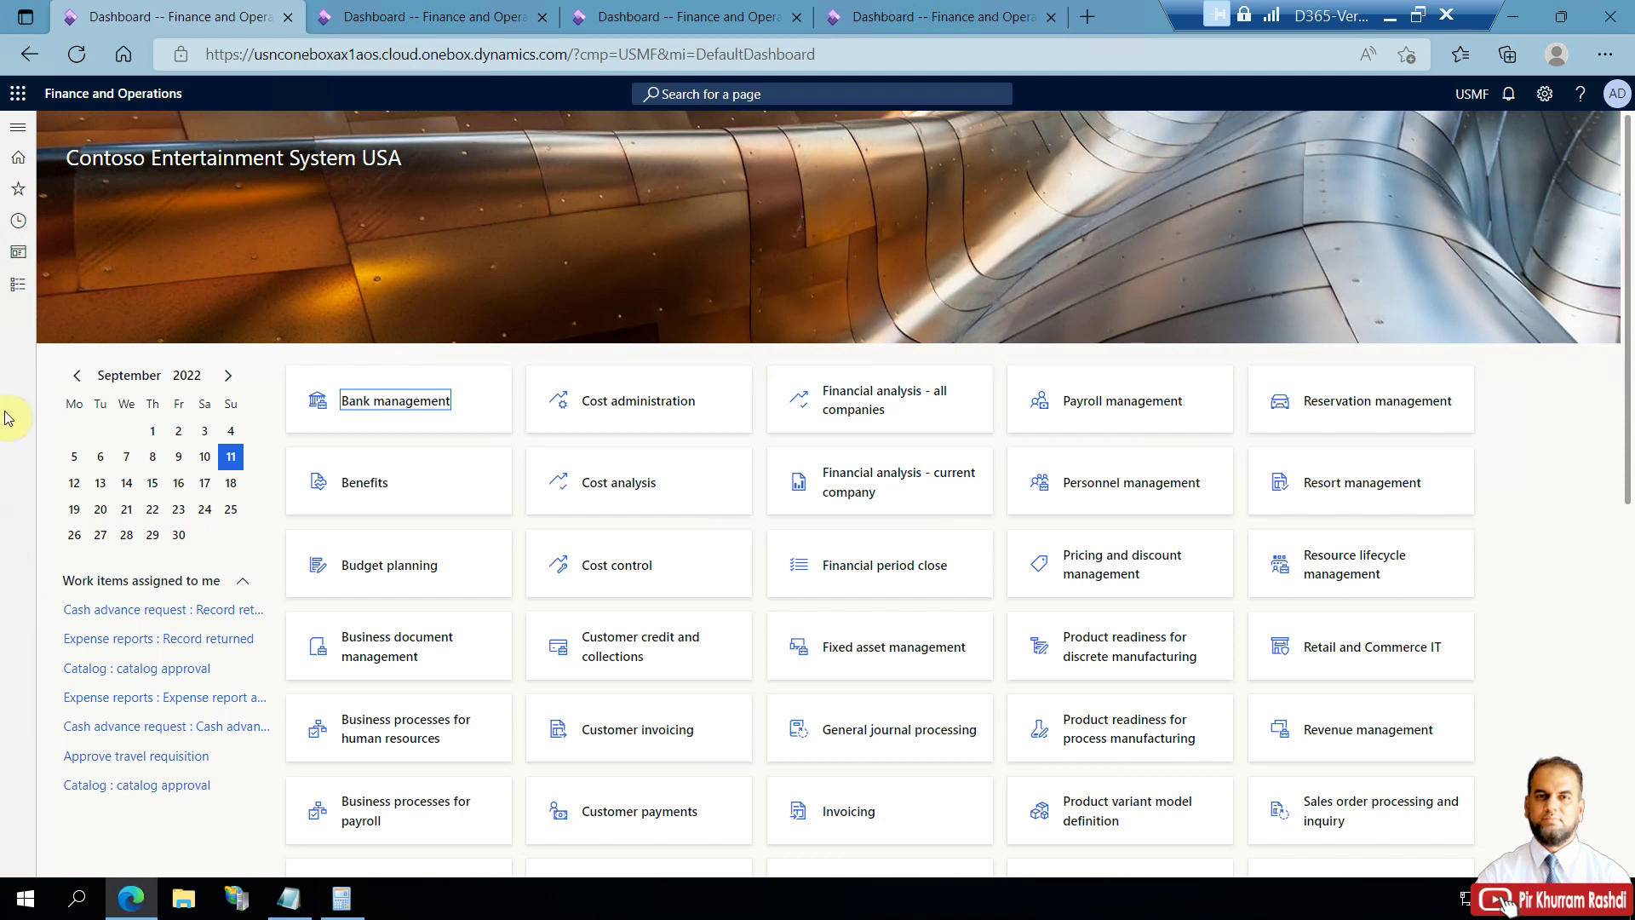
Open the on-hand list in Inventory management and filter it by item number M0007.
click(16, 286)
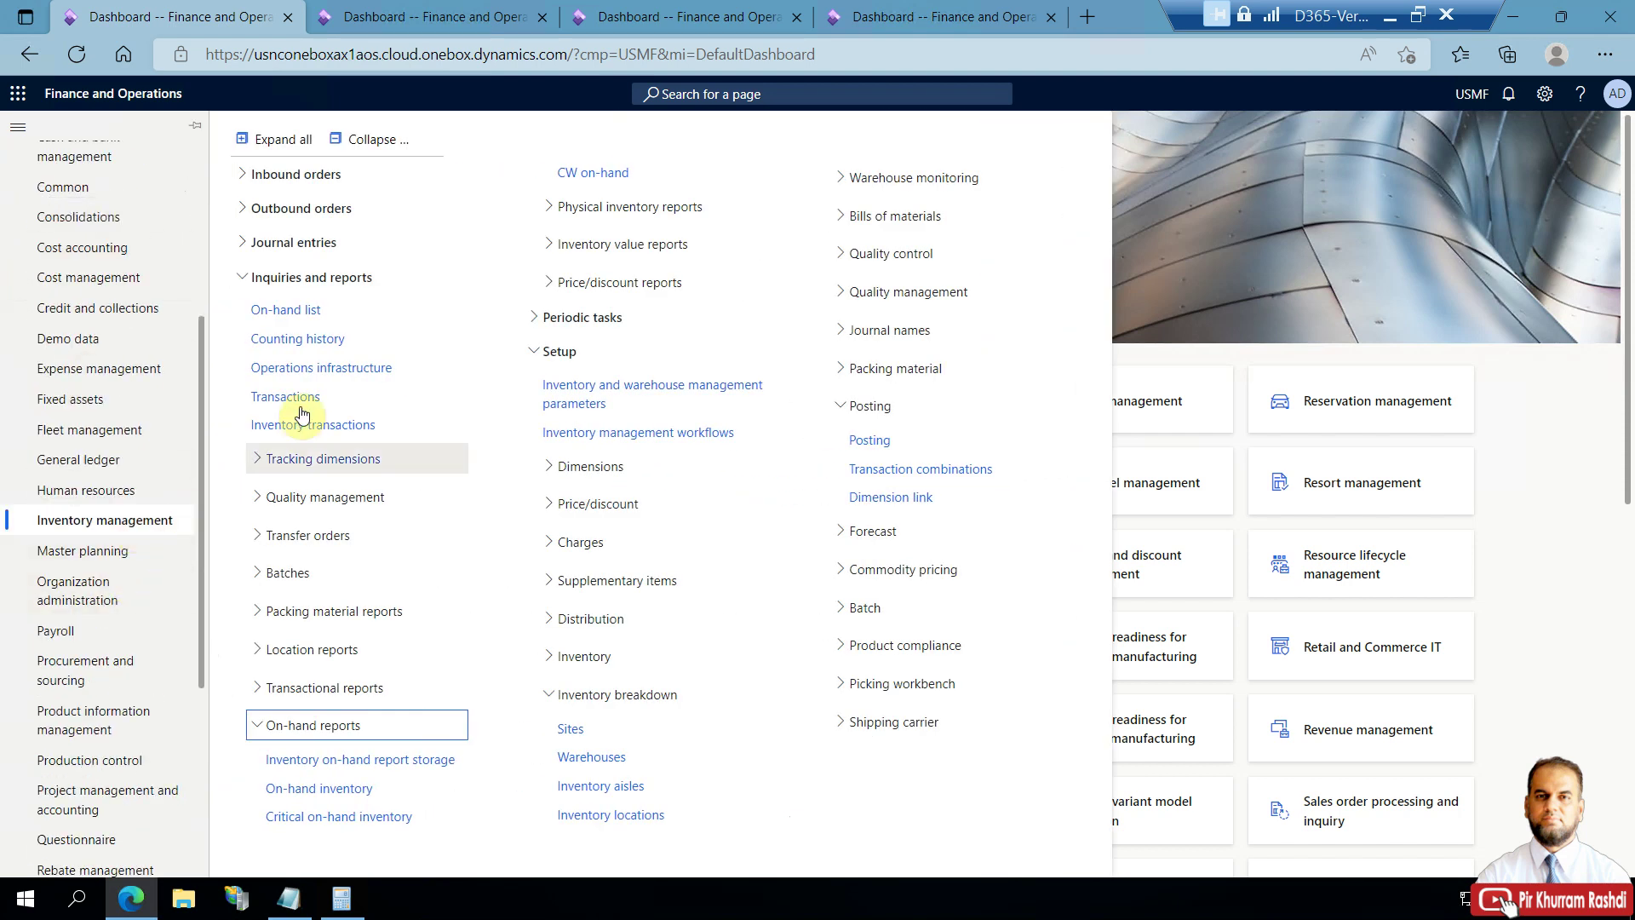
click(310, 320)
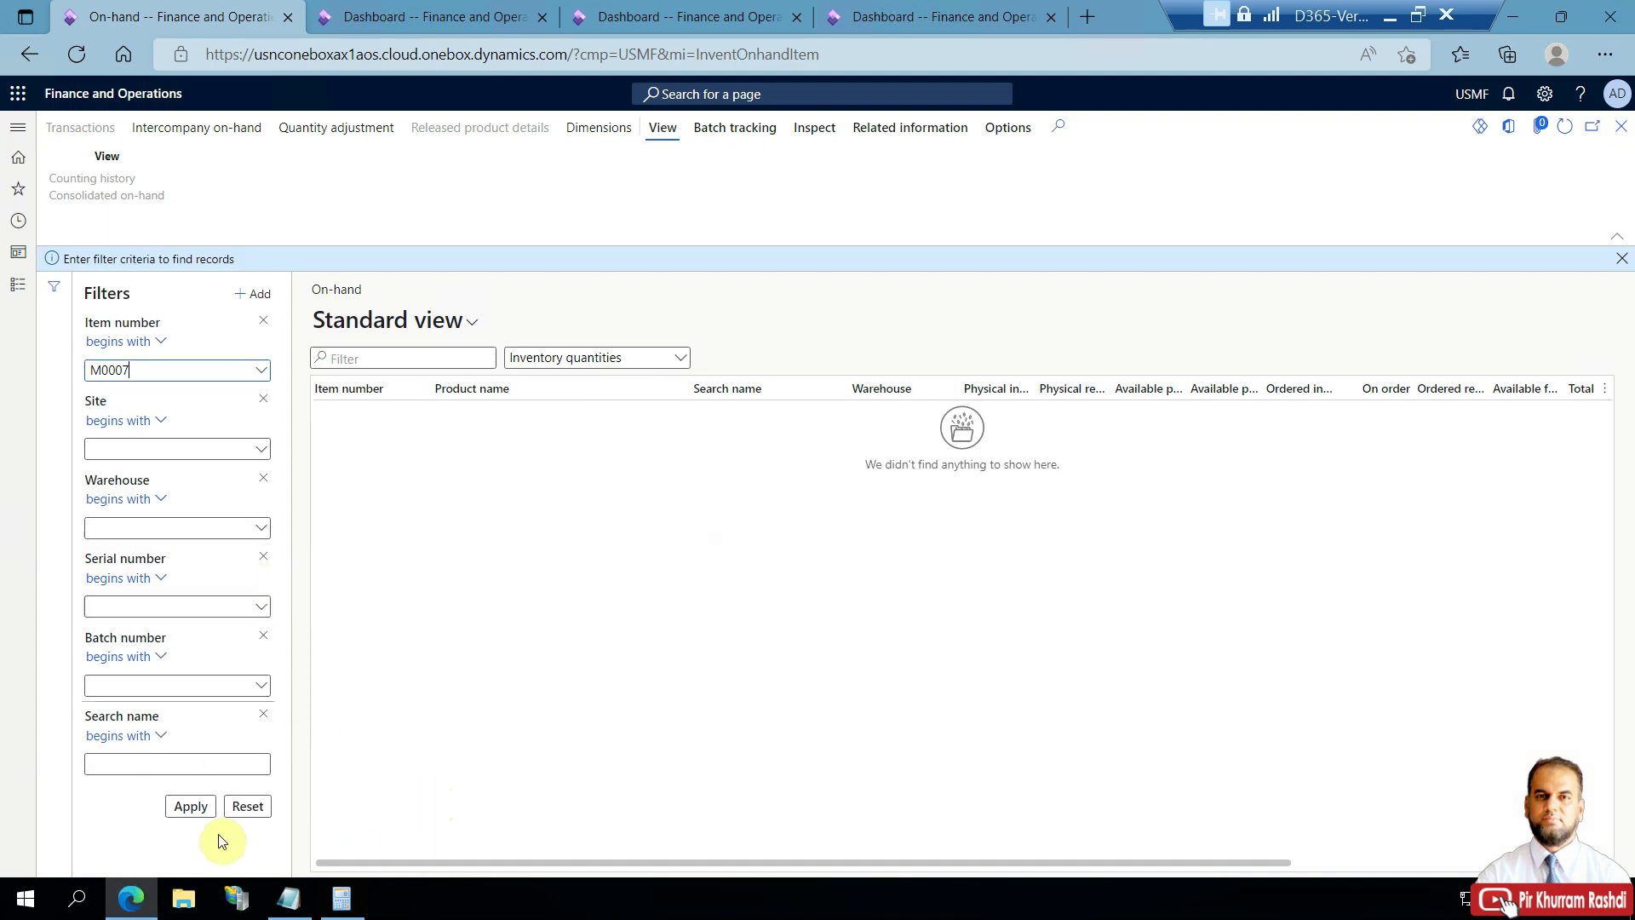
click(276, 906)
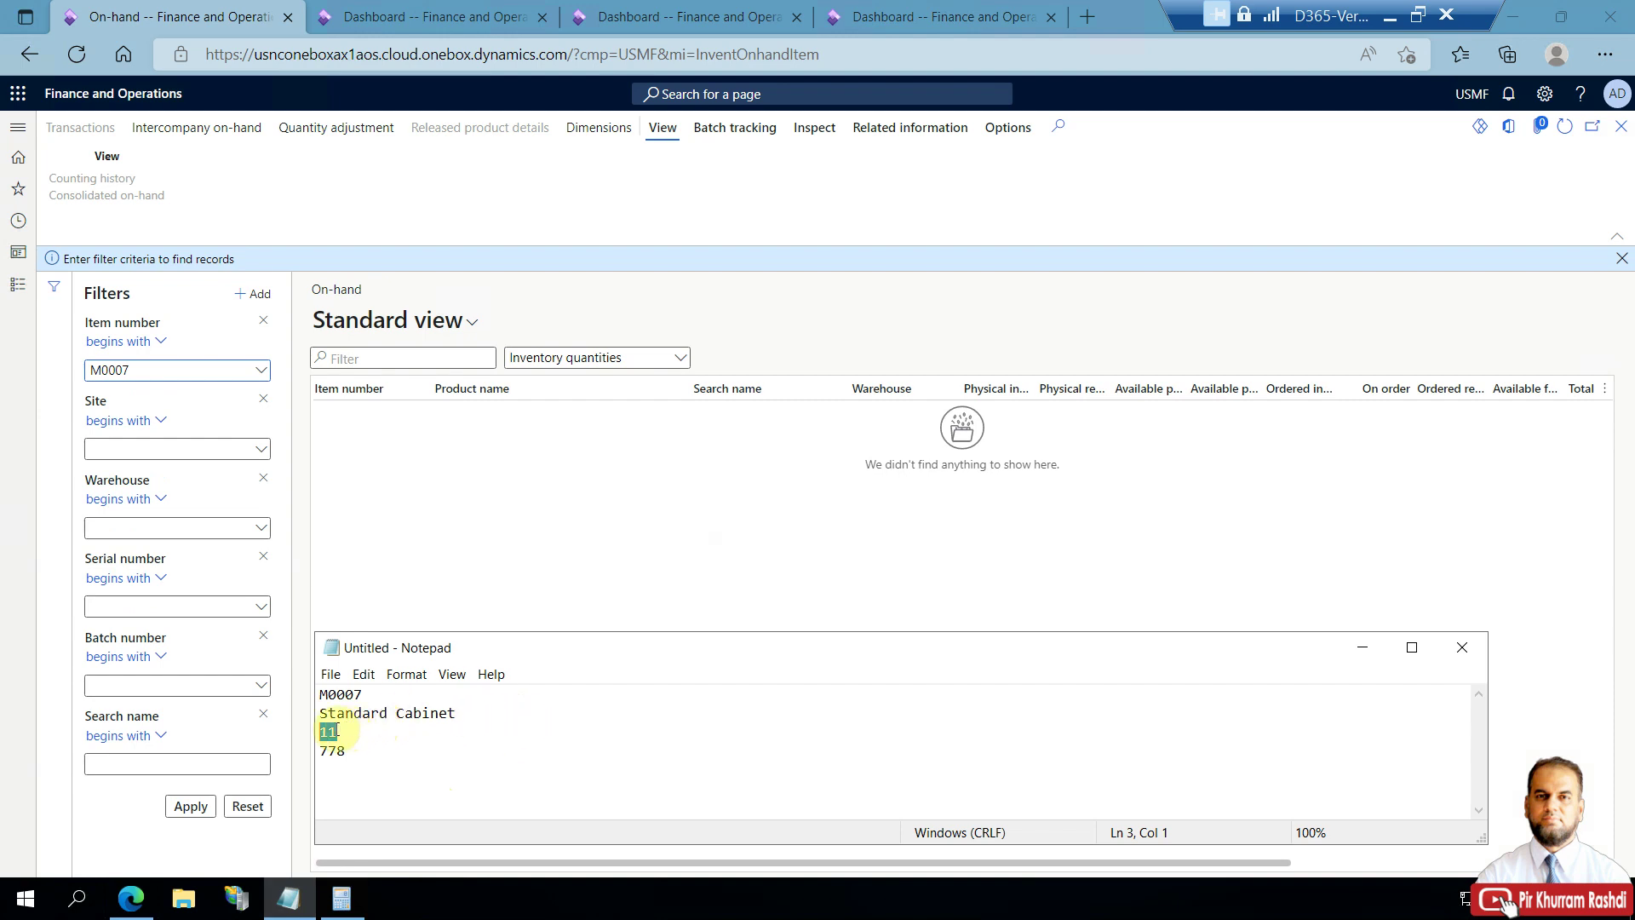
click(186, 807)
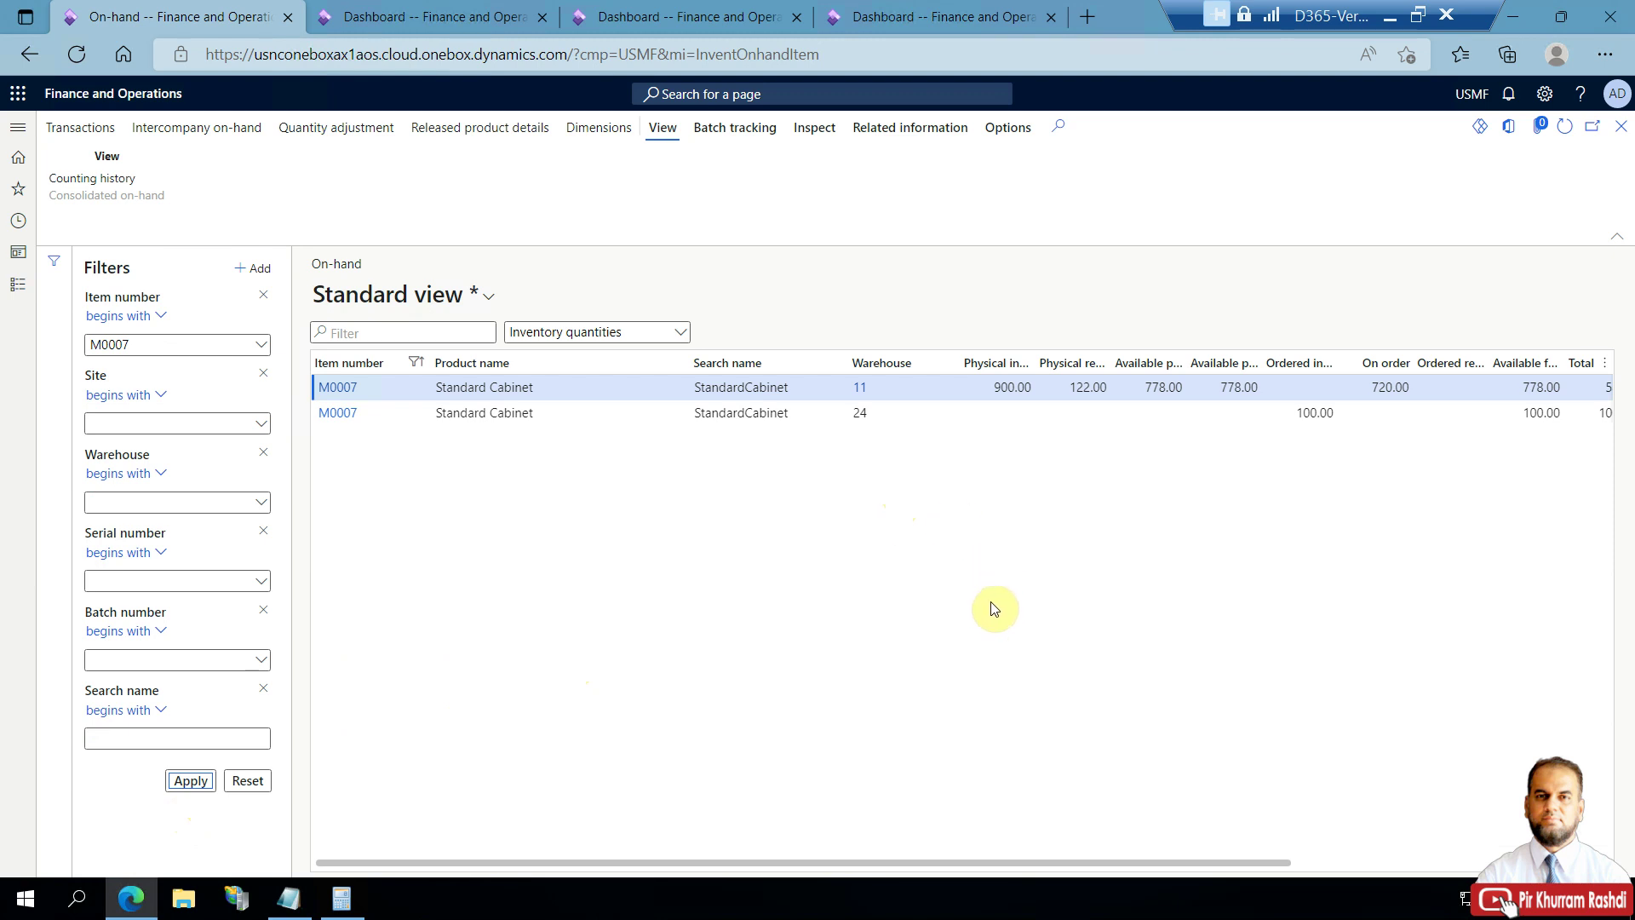
Clear the item number filter and widen the Physical inventory, Physical reserved and Available physical columns.
click(420, 364)
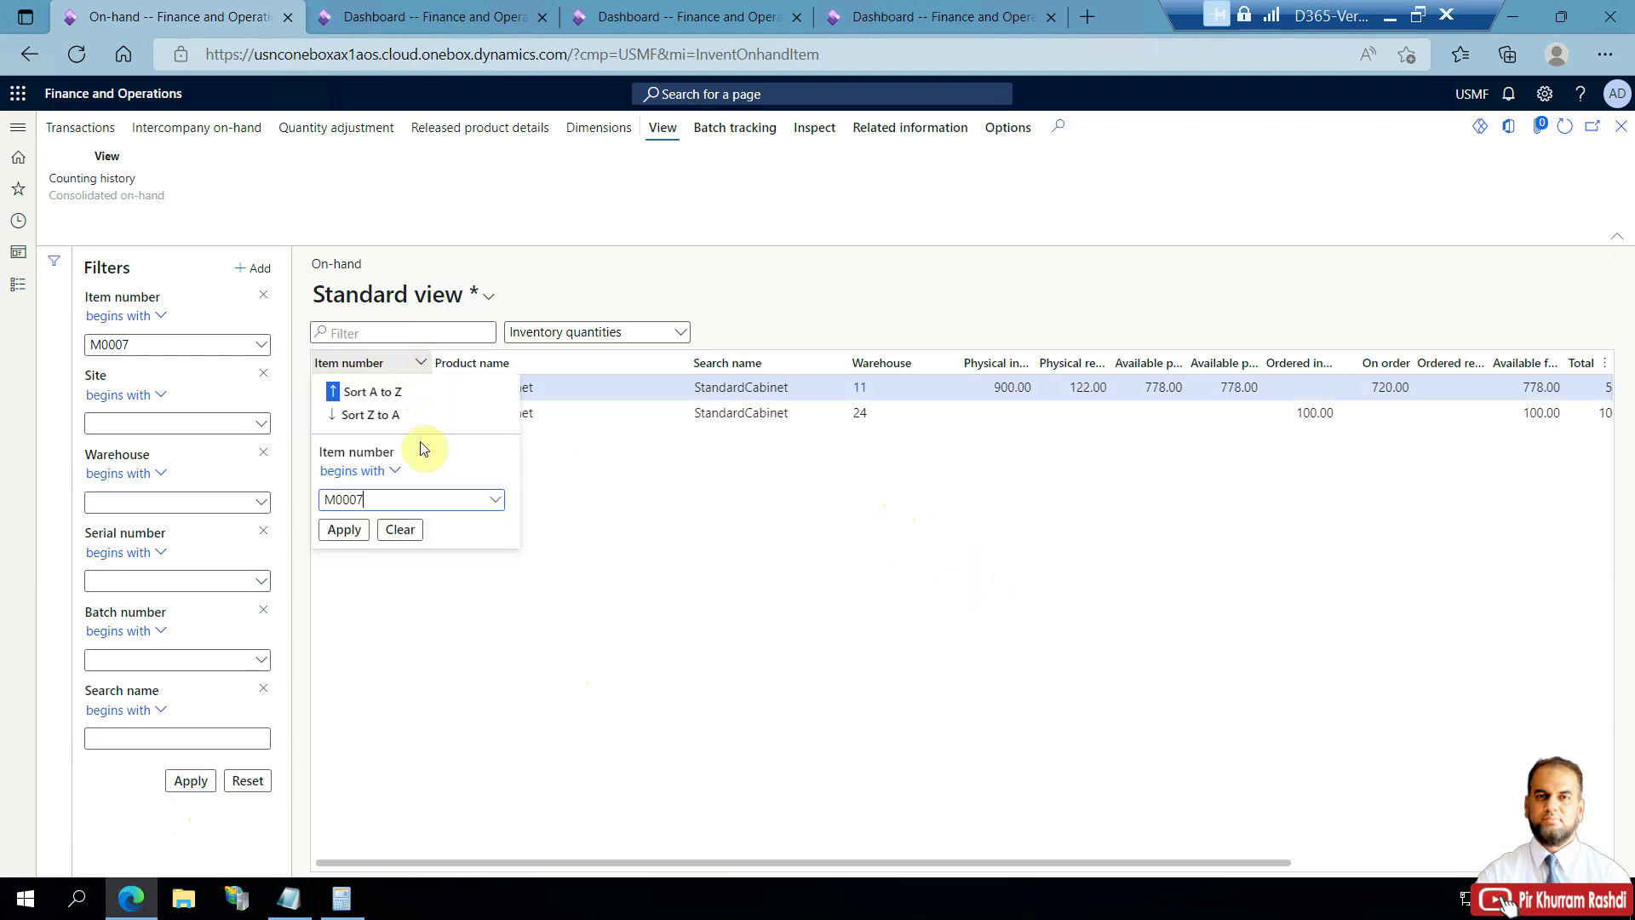
click(399, 530)
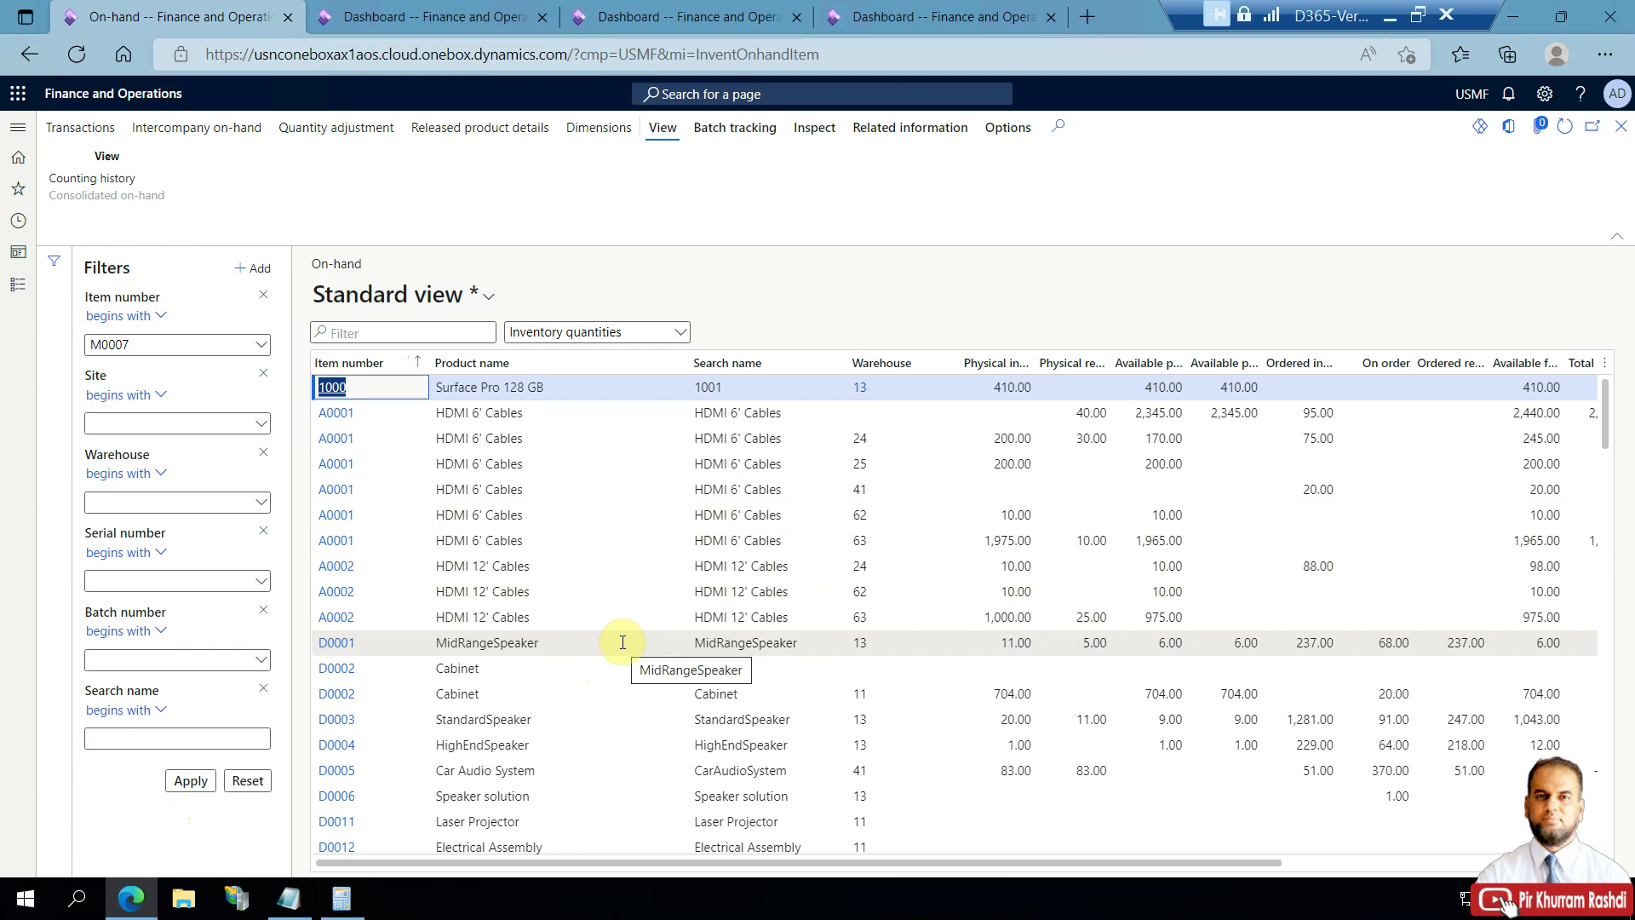
drag(1035, 362, 1173, 394)
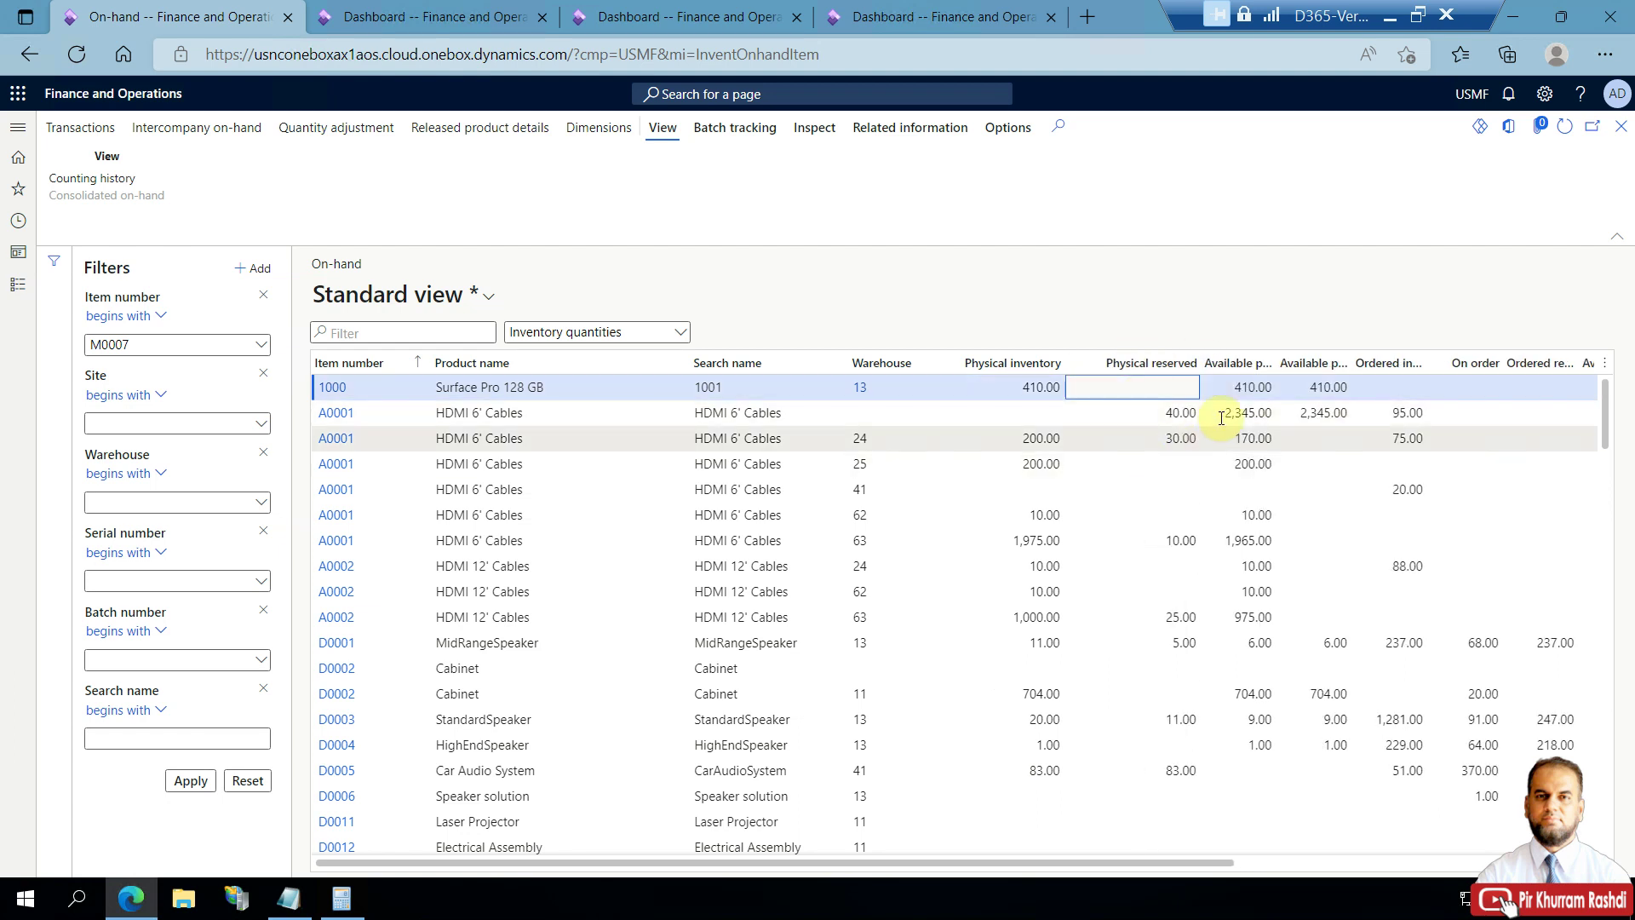
drag(1274, 363, 1329, 366)
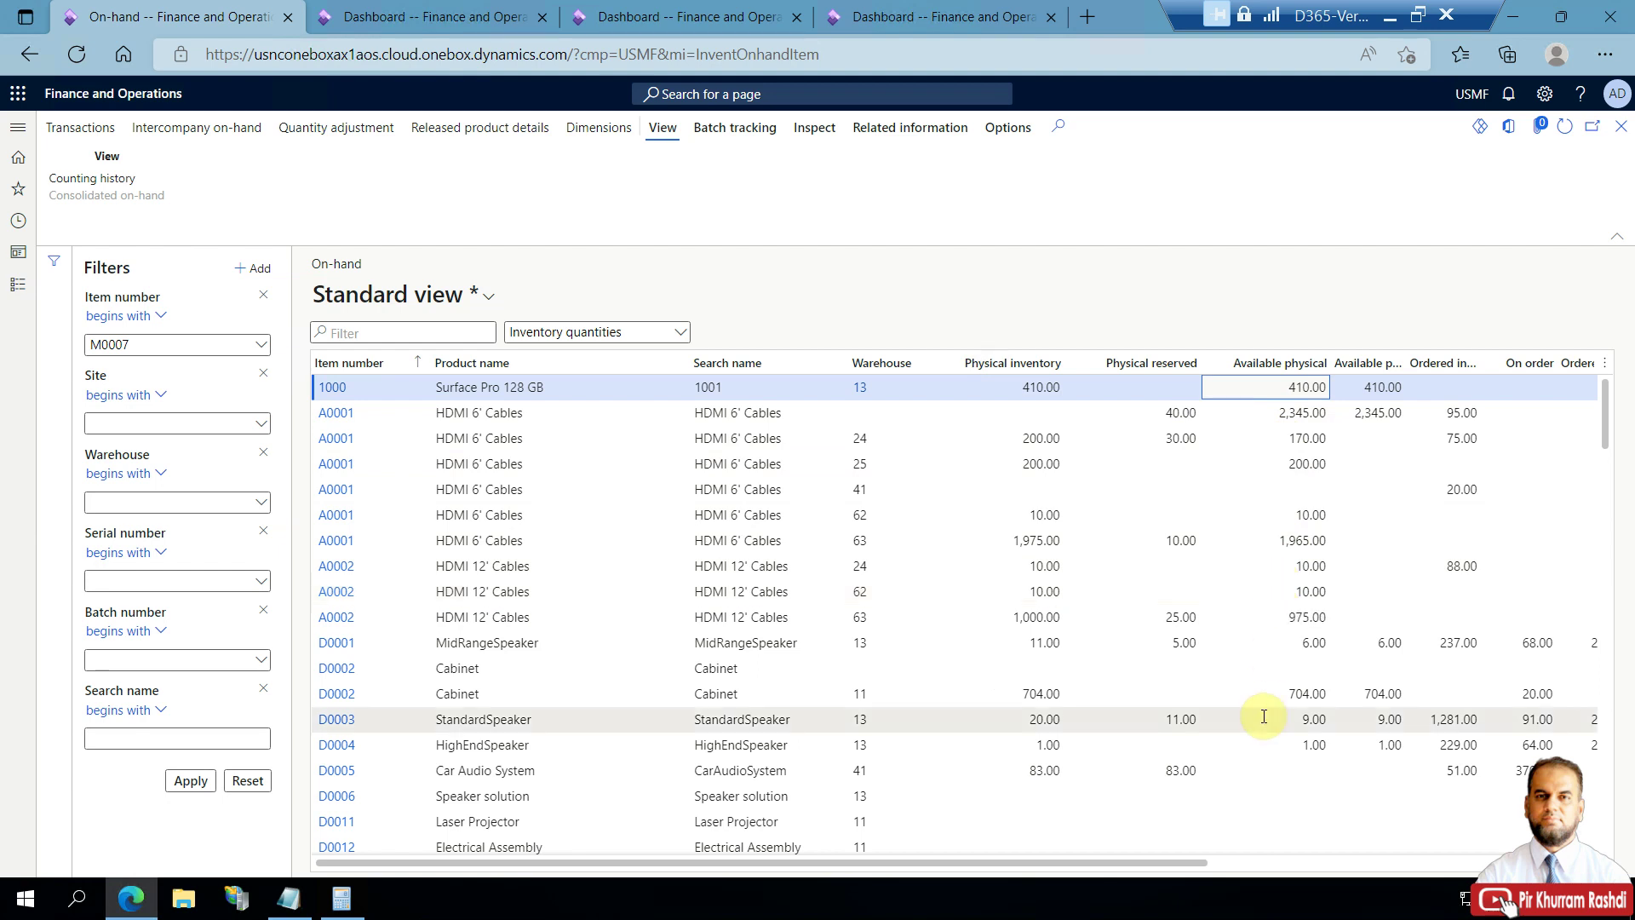
scroll(1261, 728, down, 4)
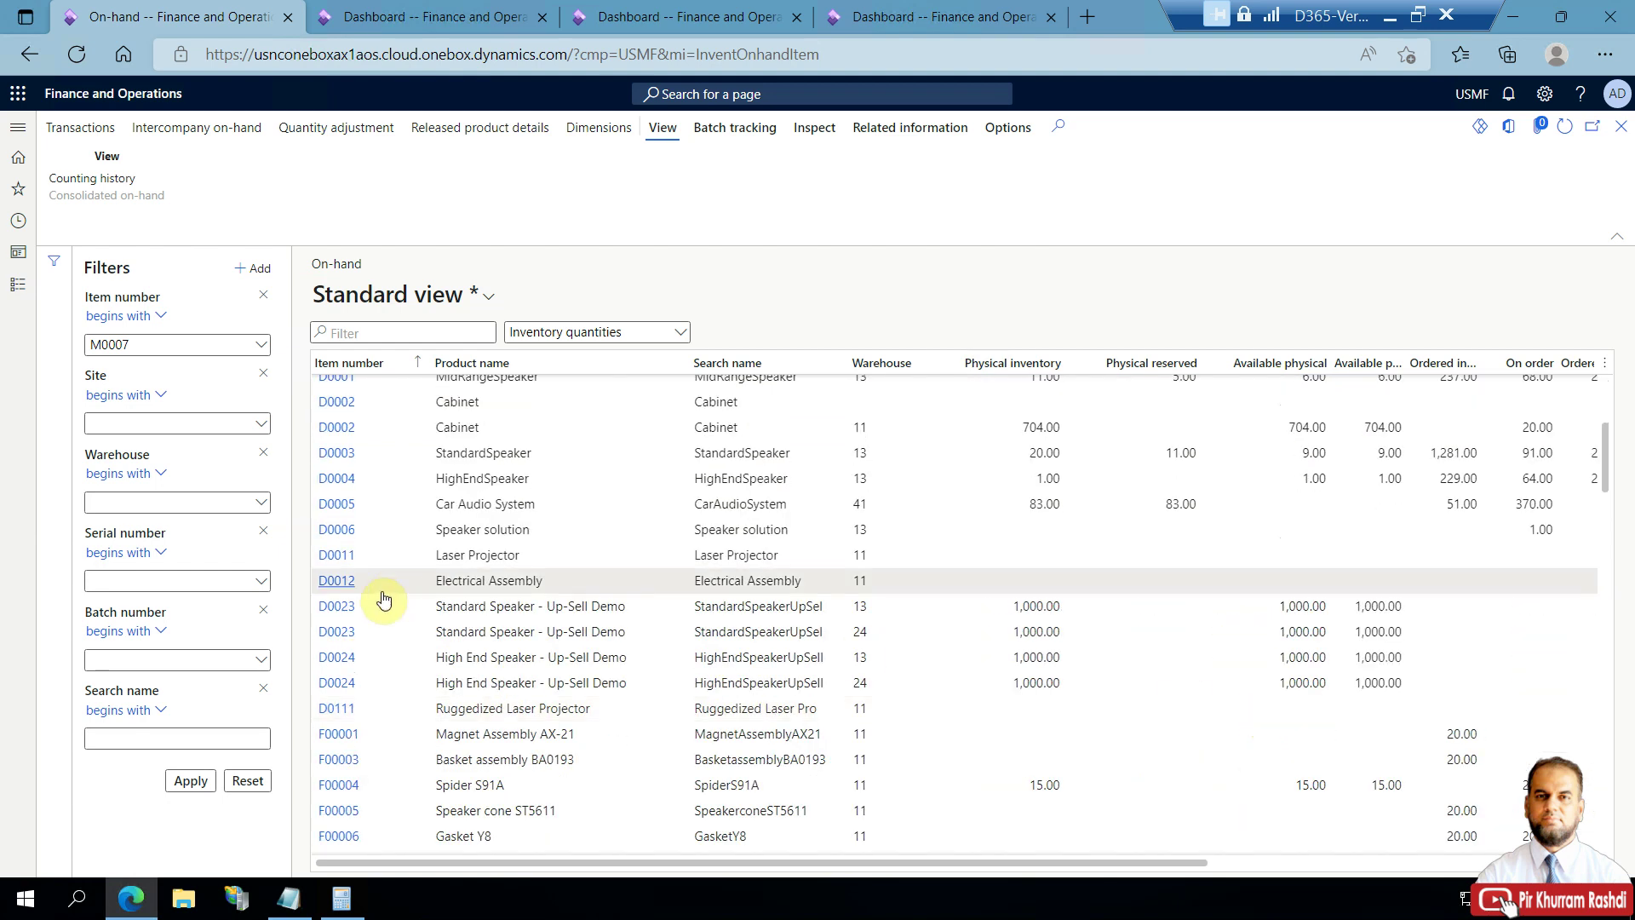
Check the item number noted in Notepad and filter the Item number column to values beginning with M0007.
click(289, 899)
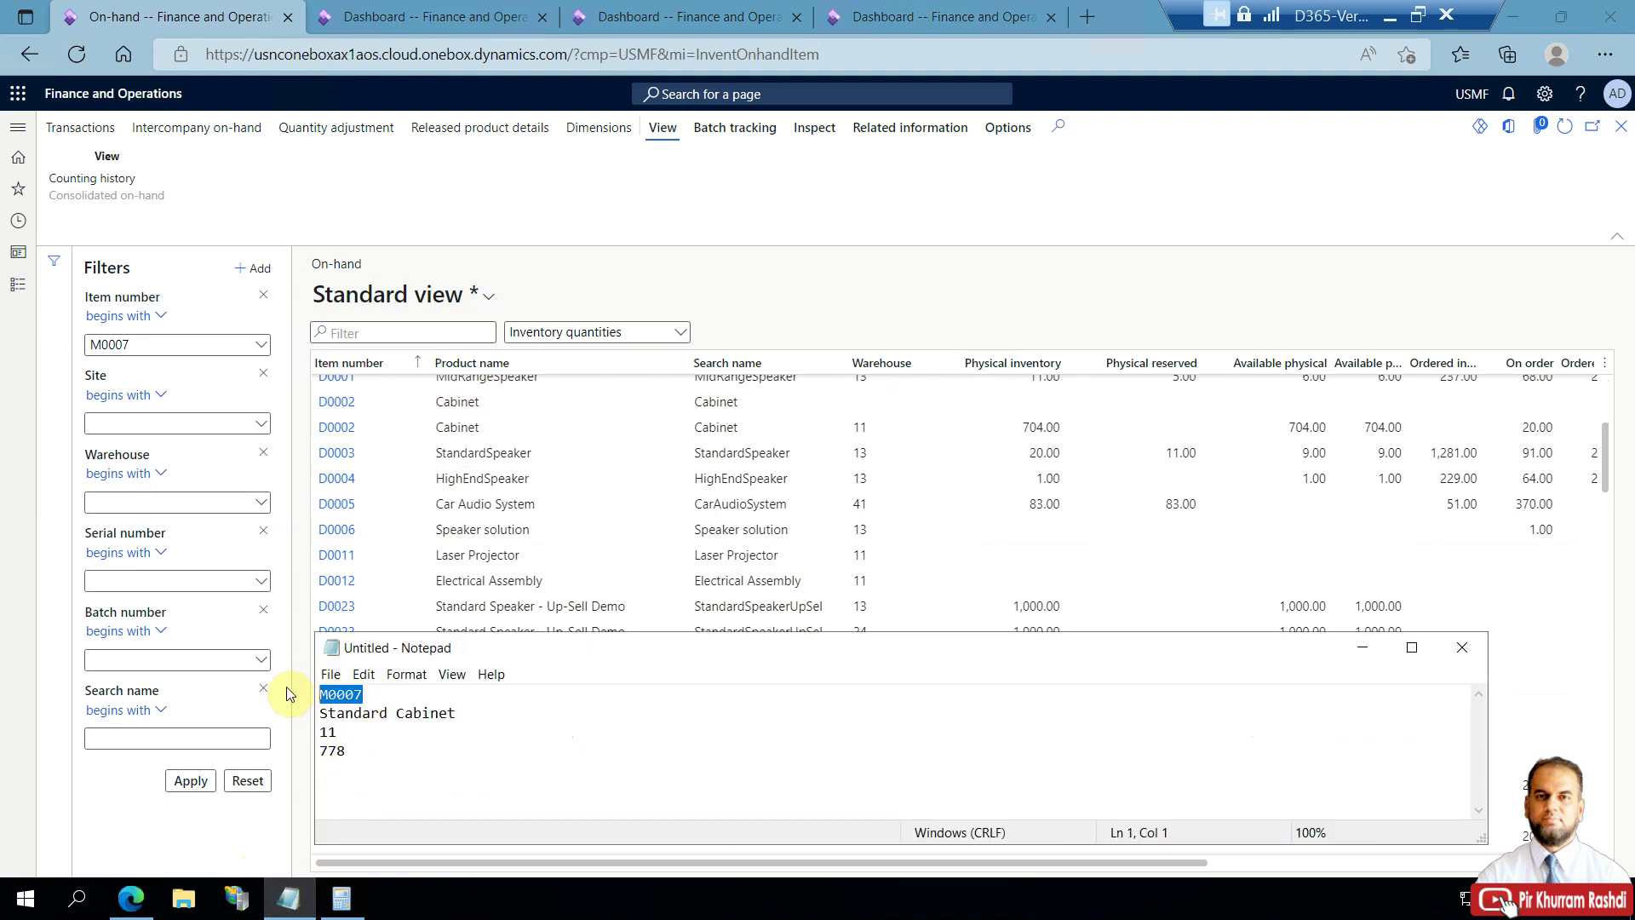
click(423, 353)
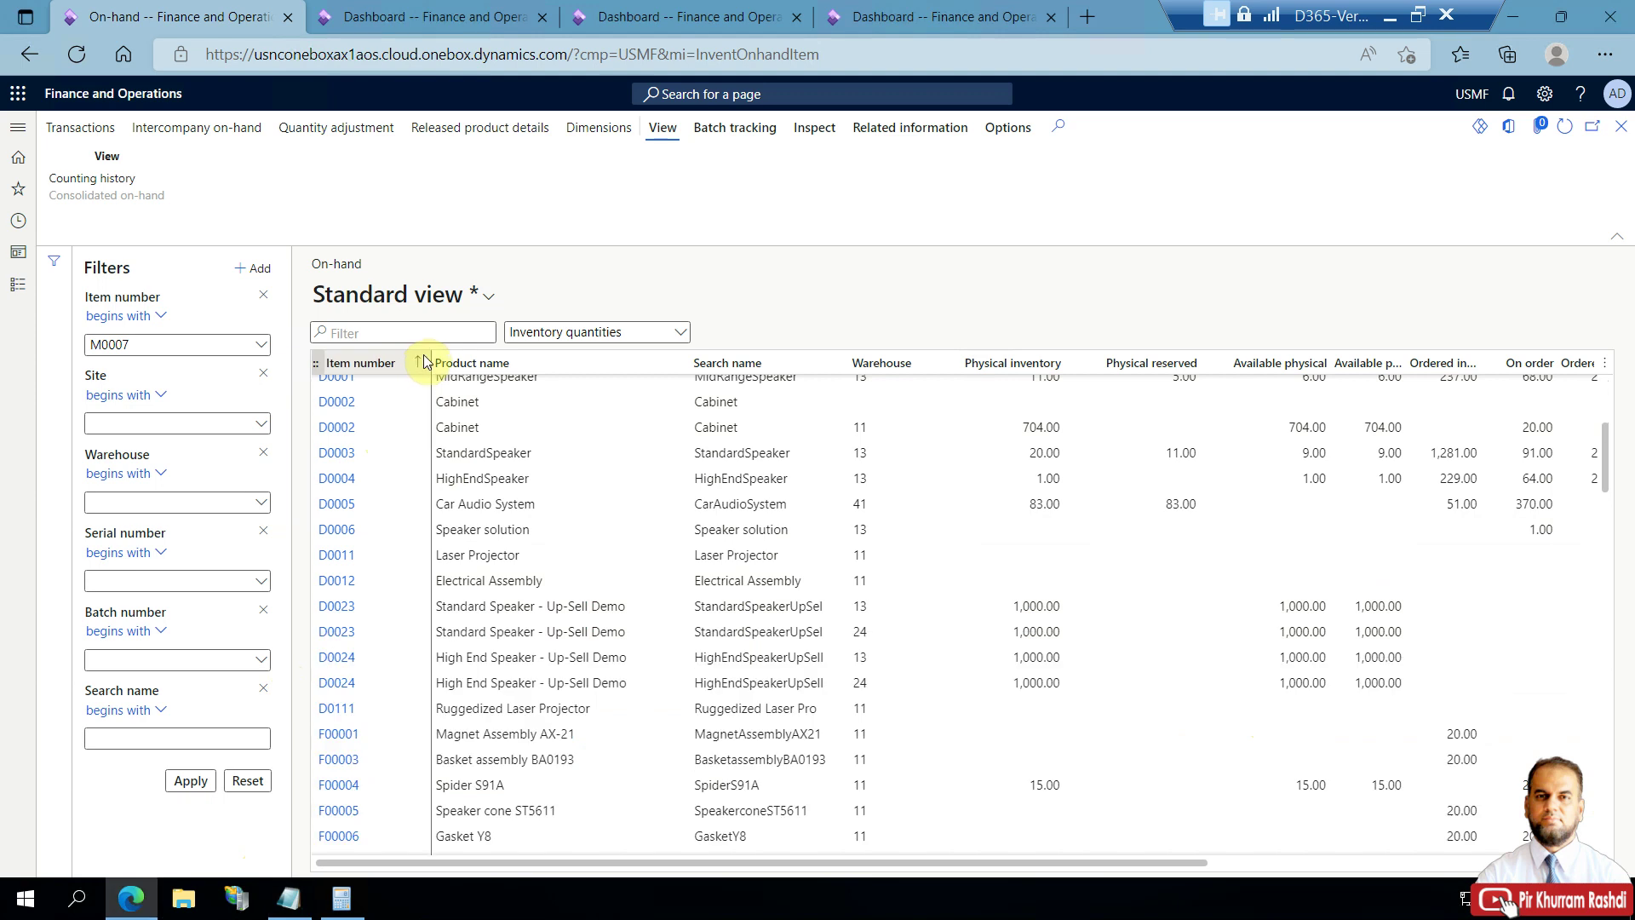
click(422, 361)
text(M0007)
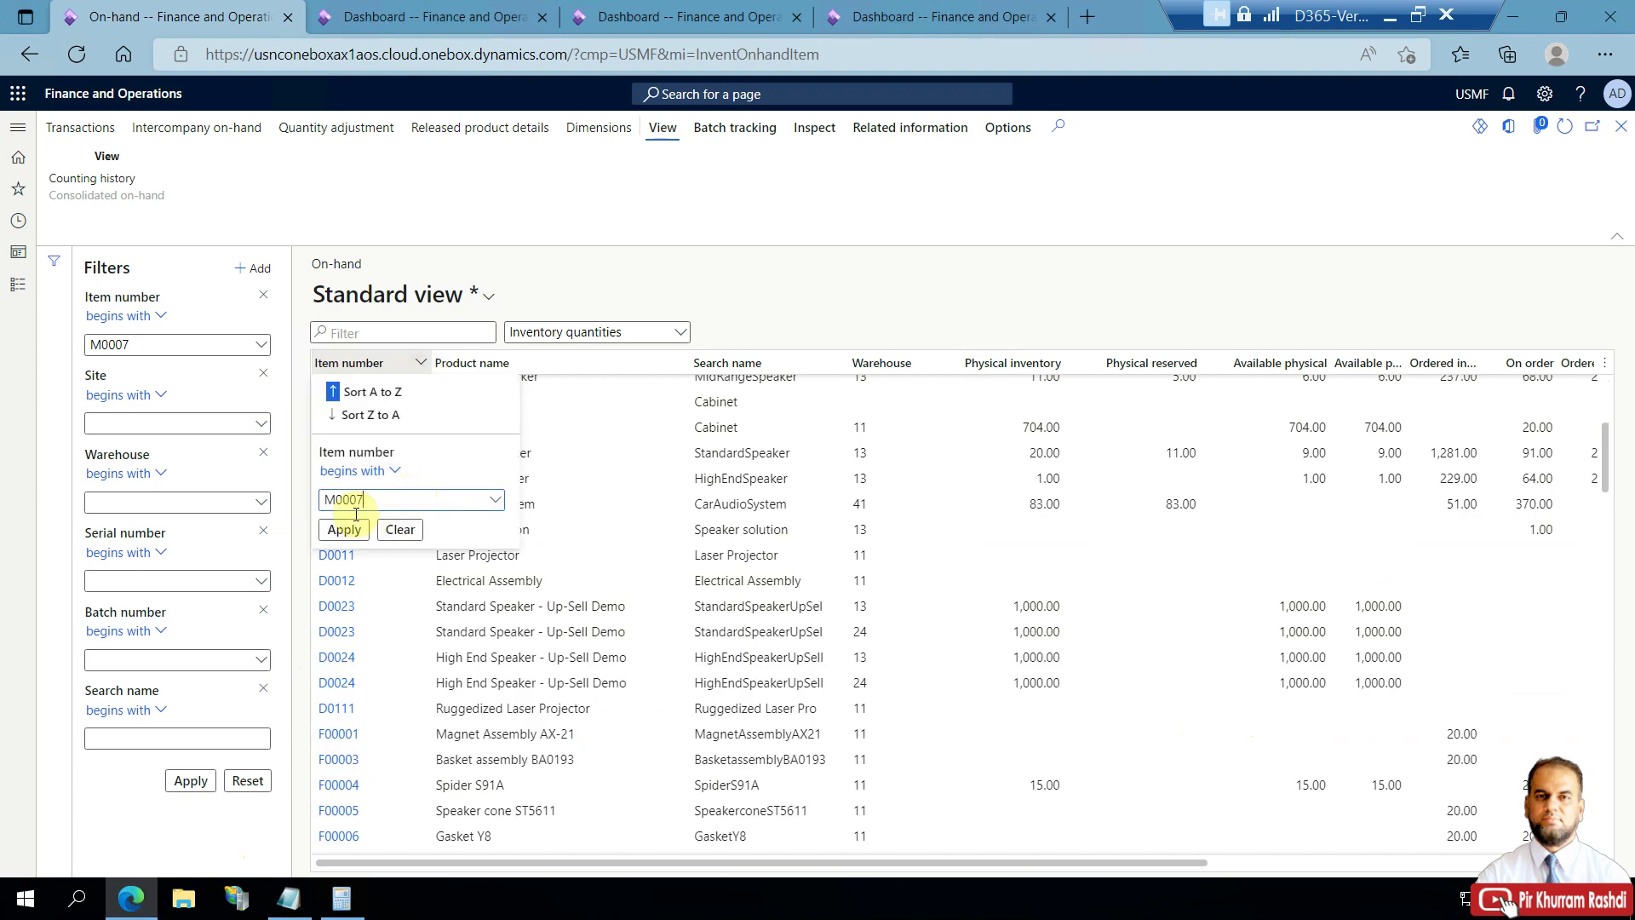
click(344, 529)
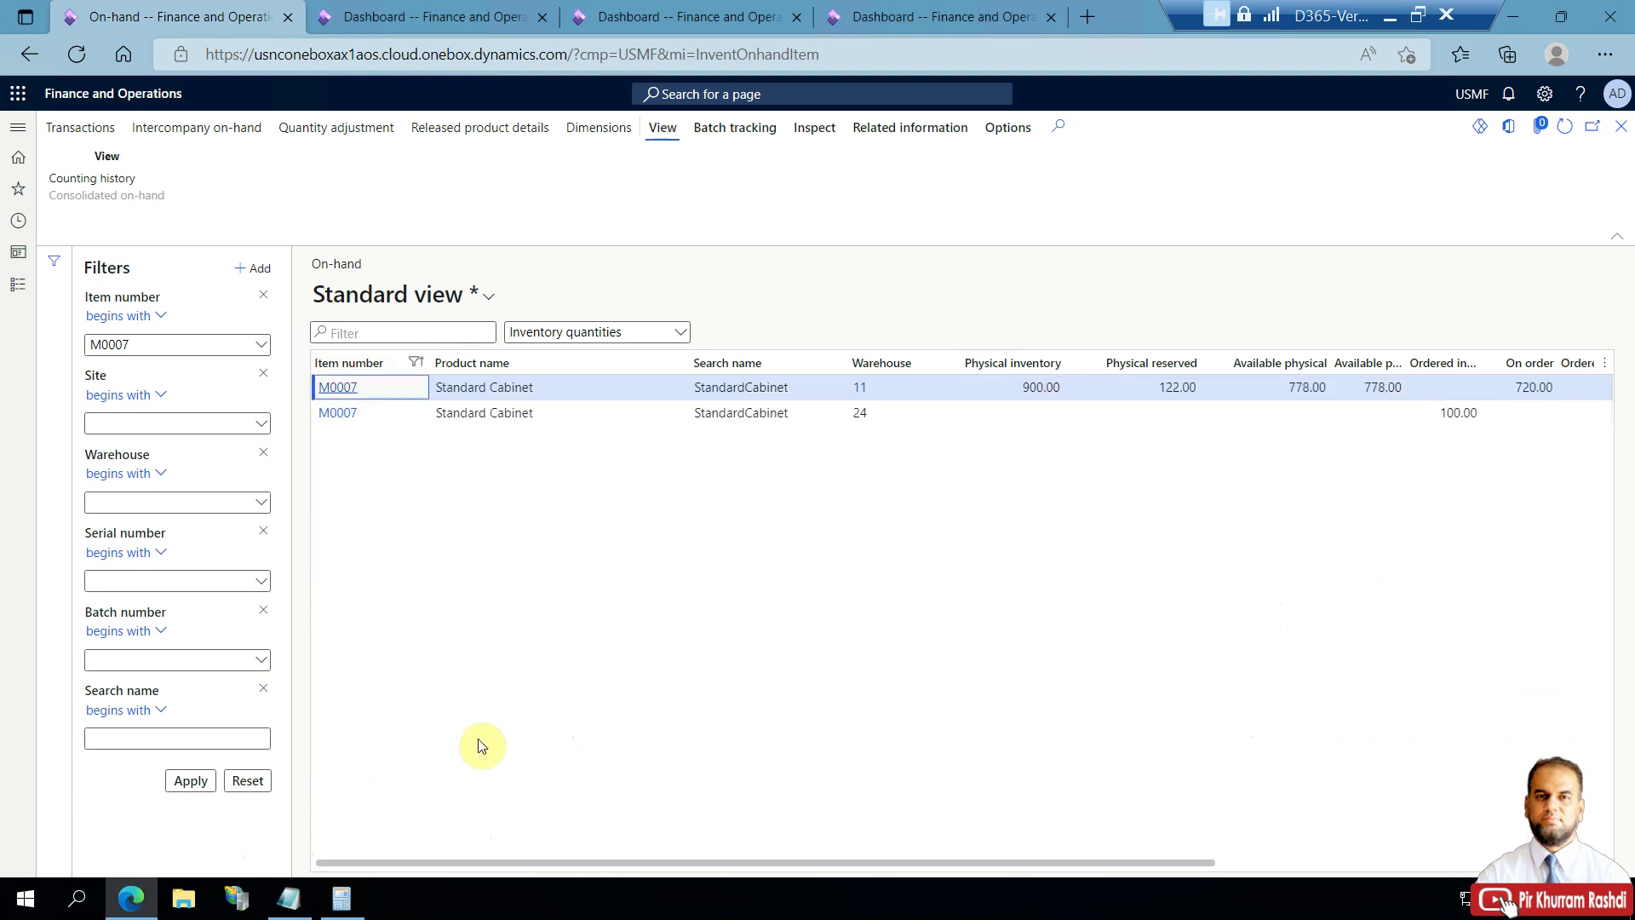
Examine the physical inventory, physical reserved and available physical quantities of the Standard Cabinet in warehouse 11.
mouse_move(894, 406)
click(1285, 388)
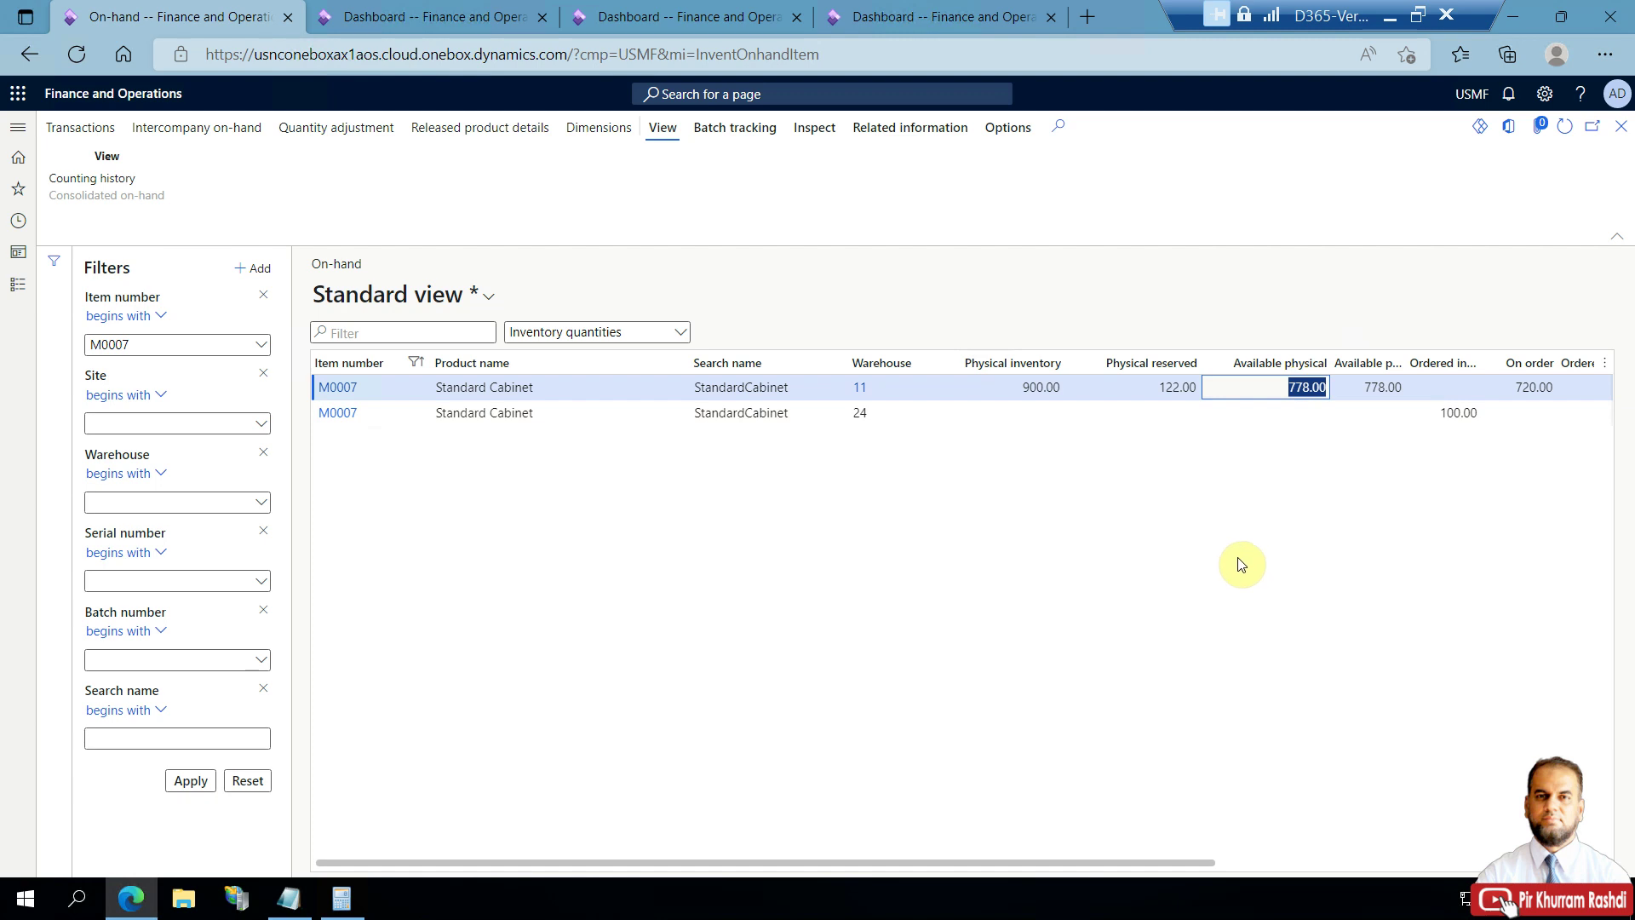
click(1020, 390)
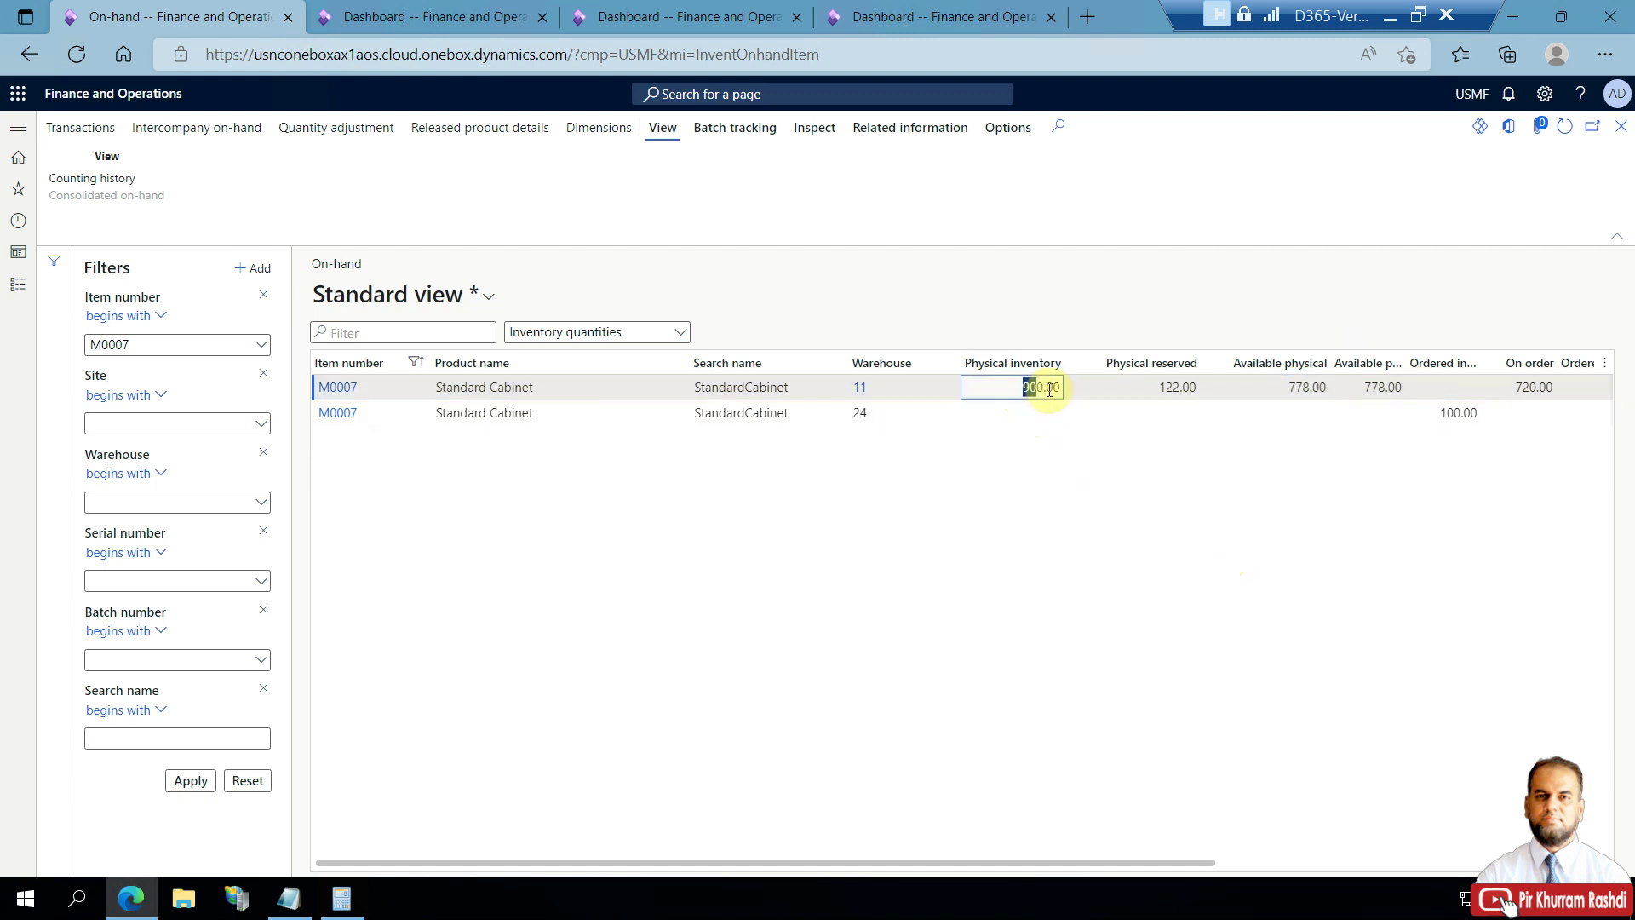
click(1163, 391)
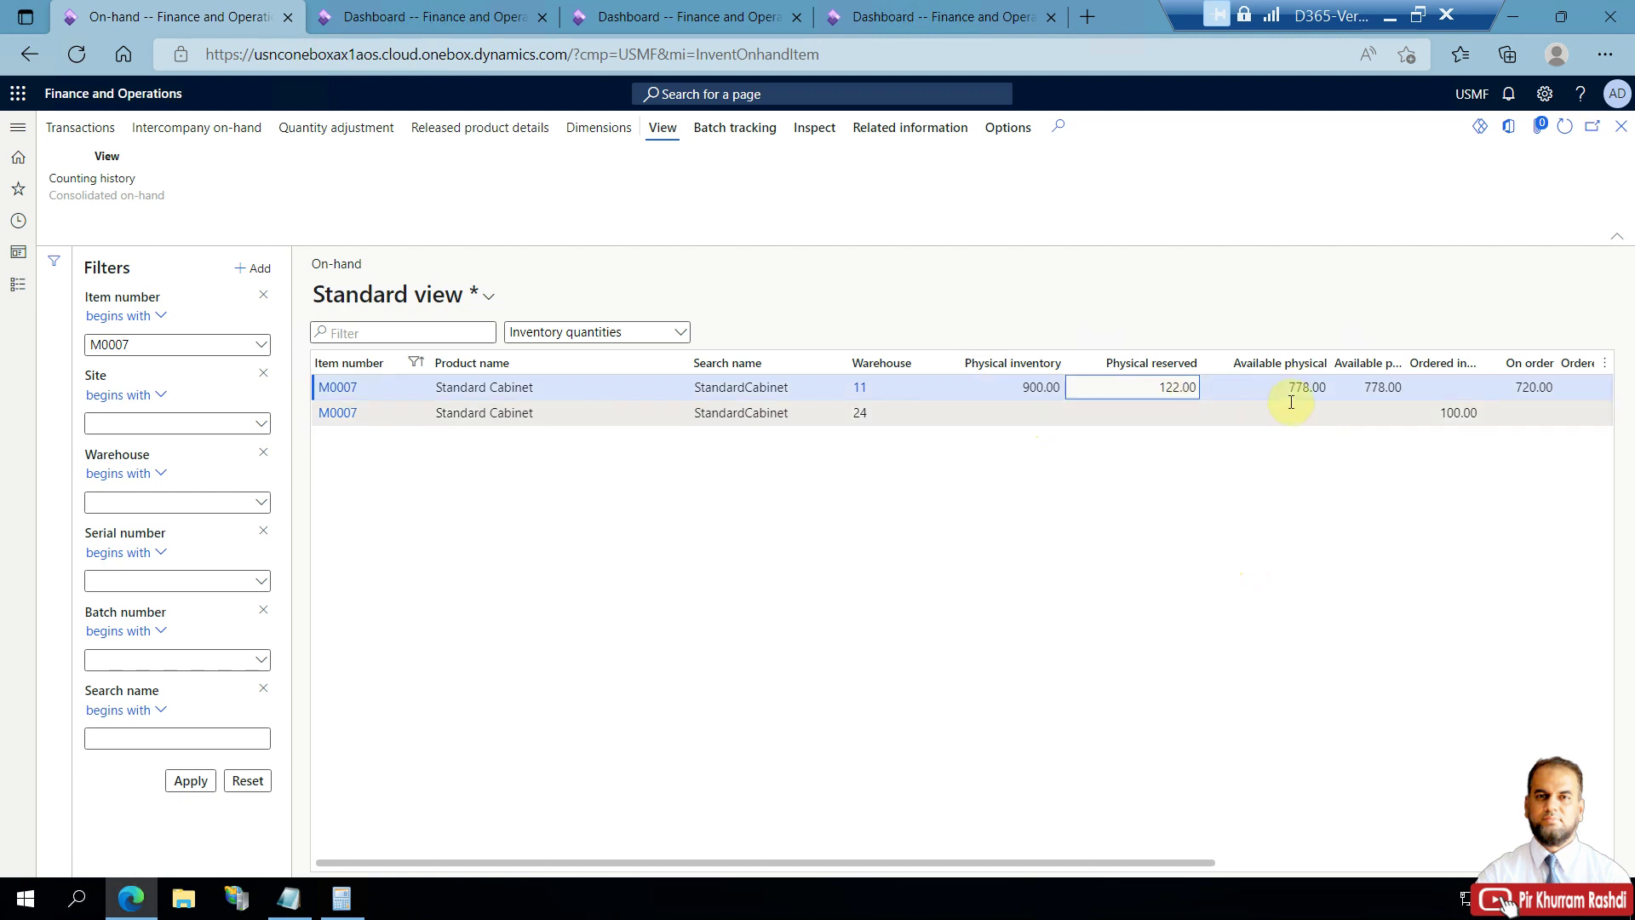
drag(1288, 389, 1325, 387)
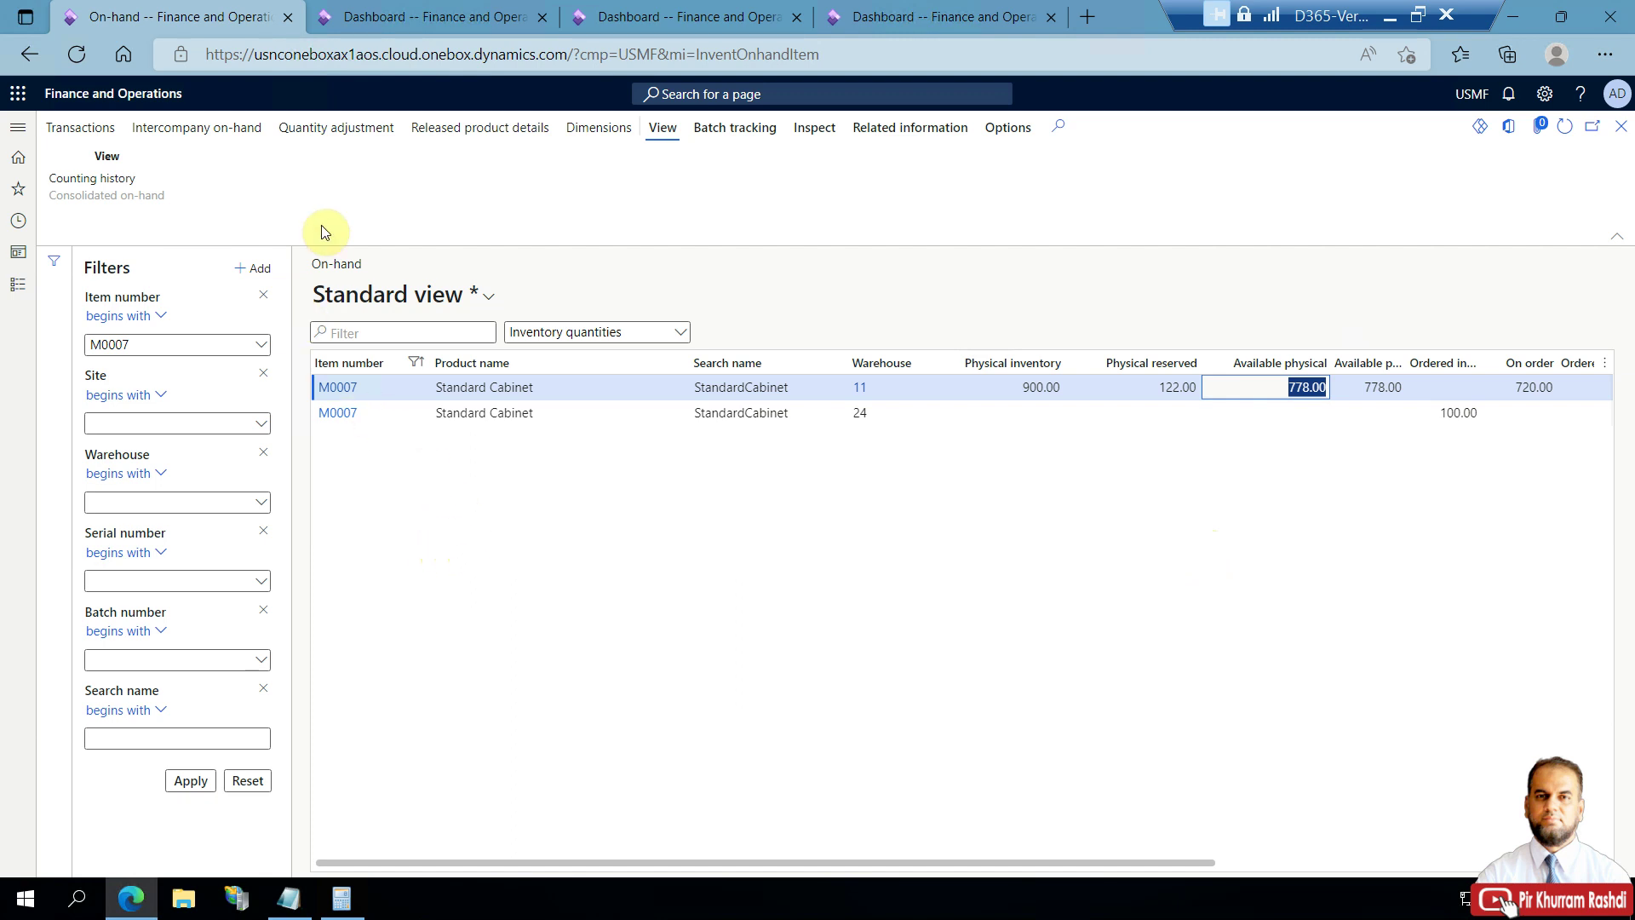
Open the inventory transactions for item M0007 in warehouse 11 and look through the list.
click(94, 130)
click(109, 147)
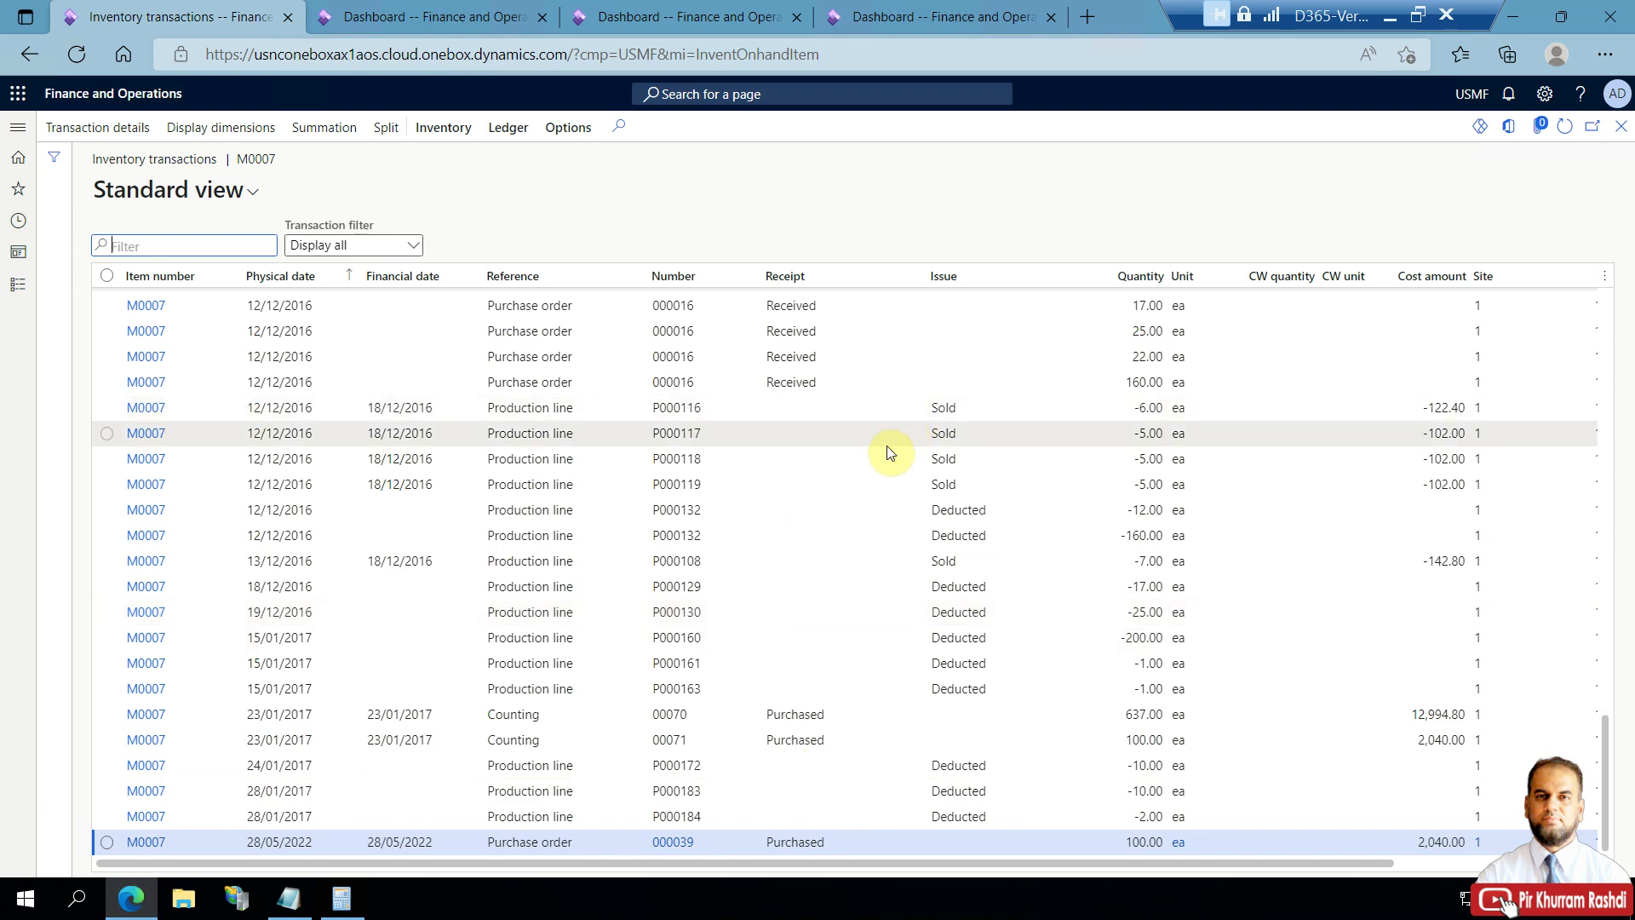
scroll(931, 712, up, 3)
scroll(936, 705, up, 3)
scroll(936, 705, down, 5)
scroll(925, 729, down, 2)
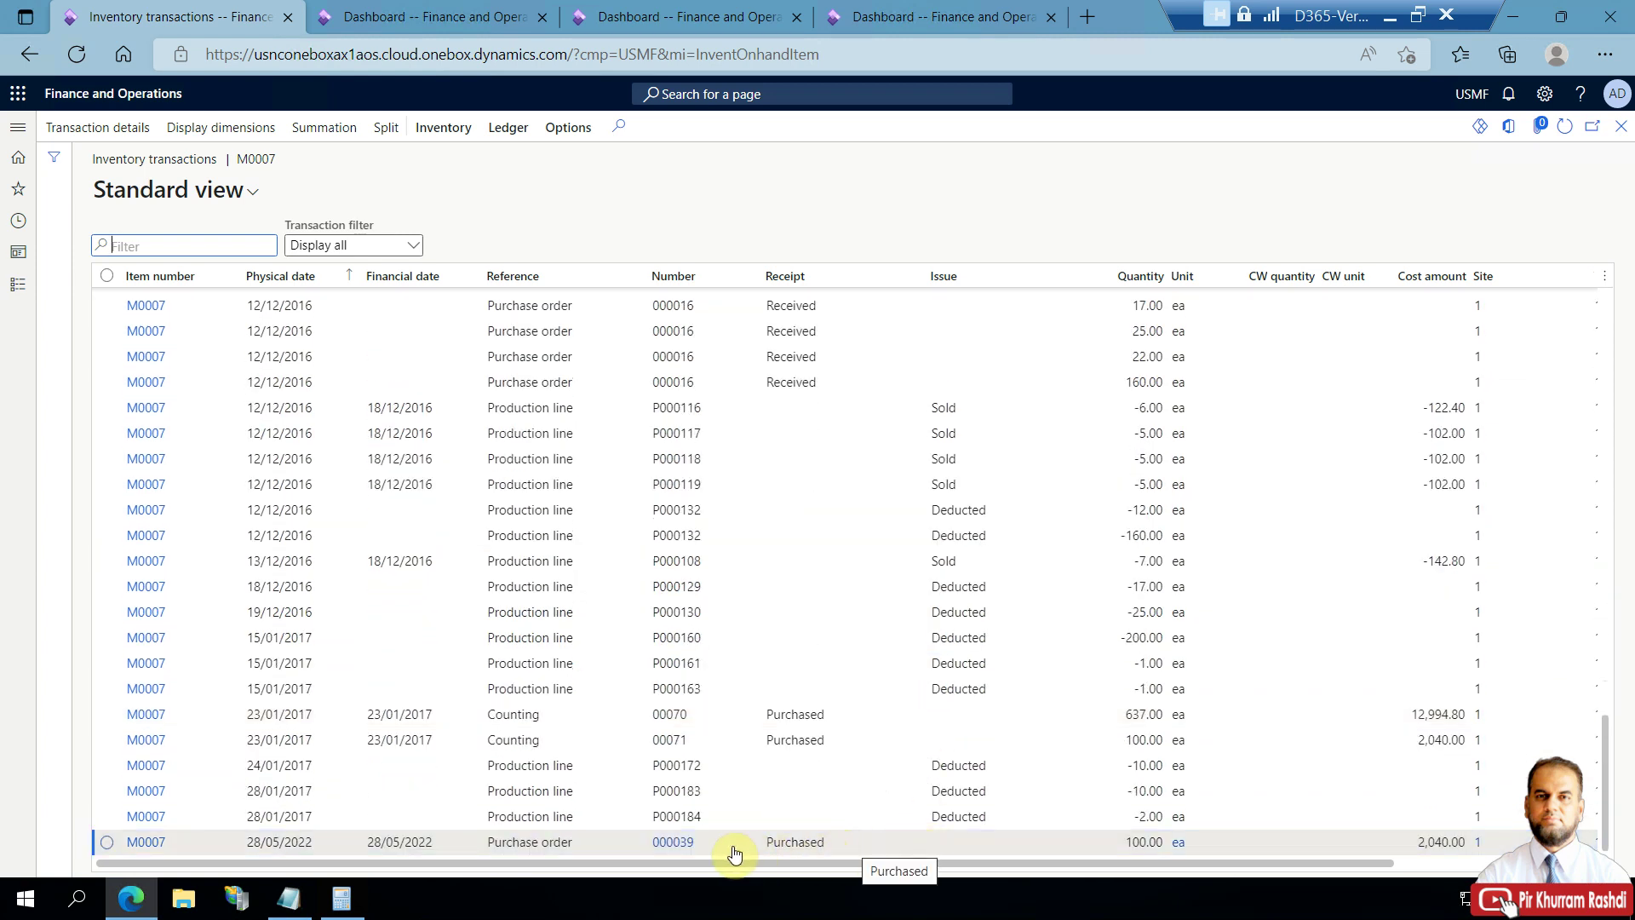
Check the physical date and cost amount of the latest purchase order transaction, 000039.
click(249, 843)
drag(250, 842, 314, 842)
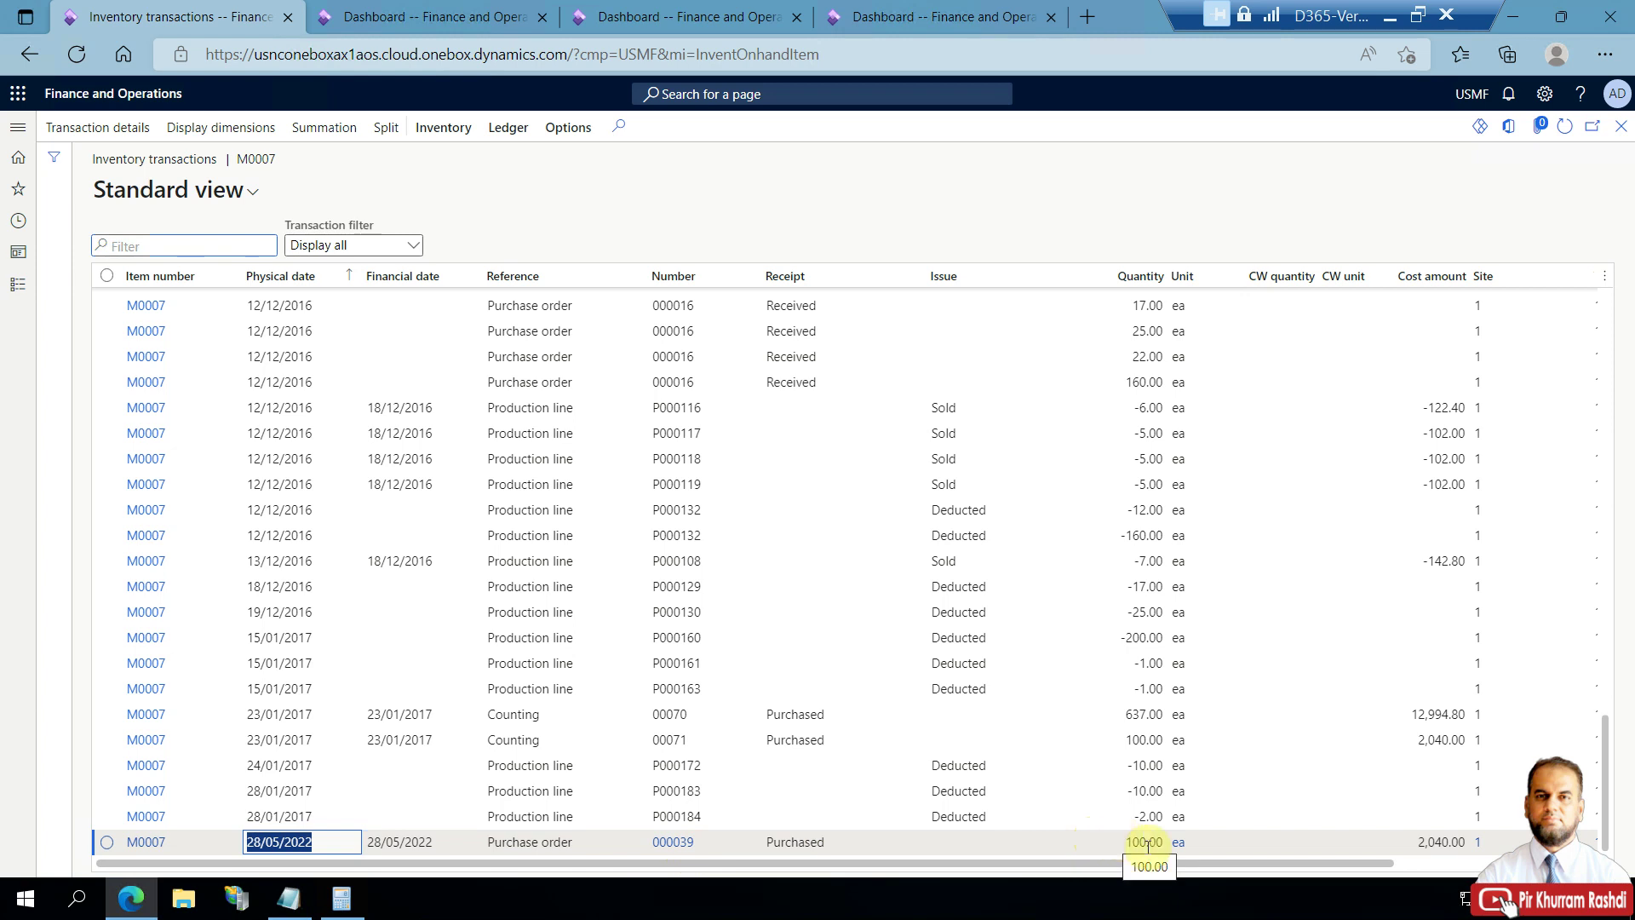
click(1431, 841)
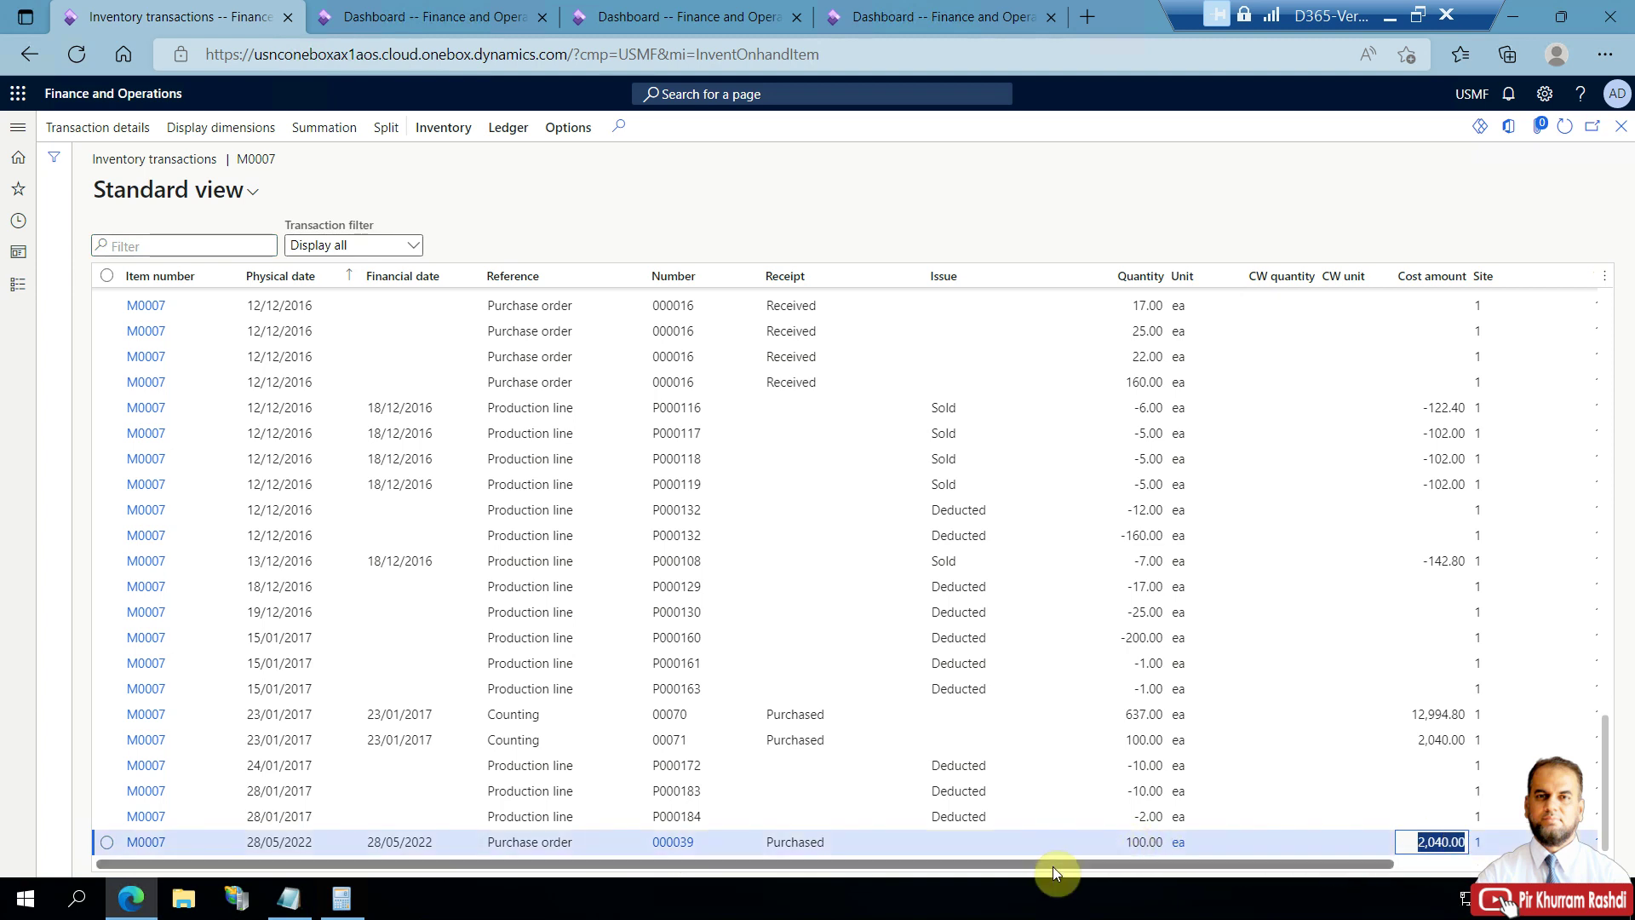
Switch to Calculator, work out the unit cost by dividing 2040 by 100, and return to the transactions list.
click(340, 899)
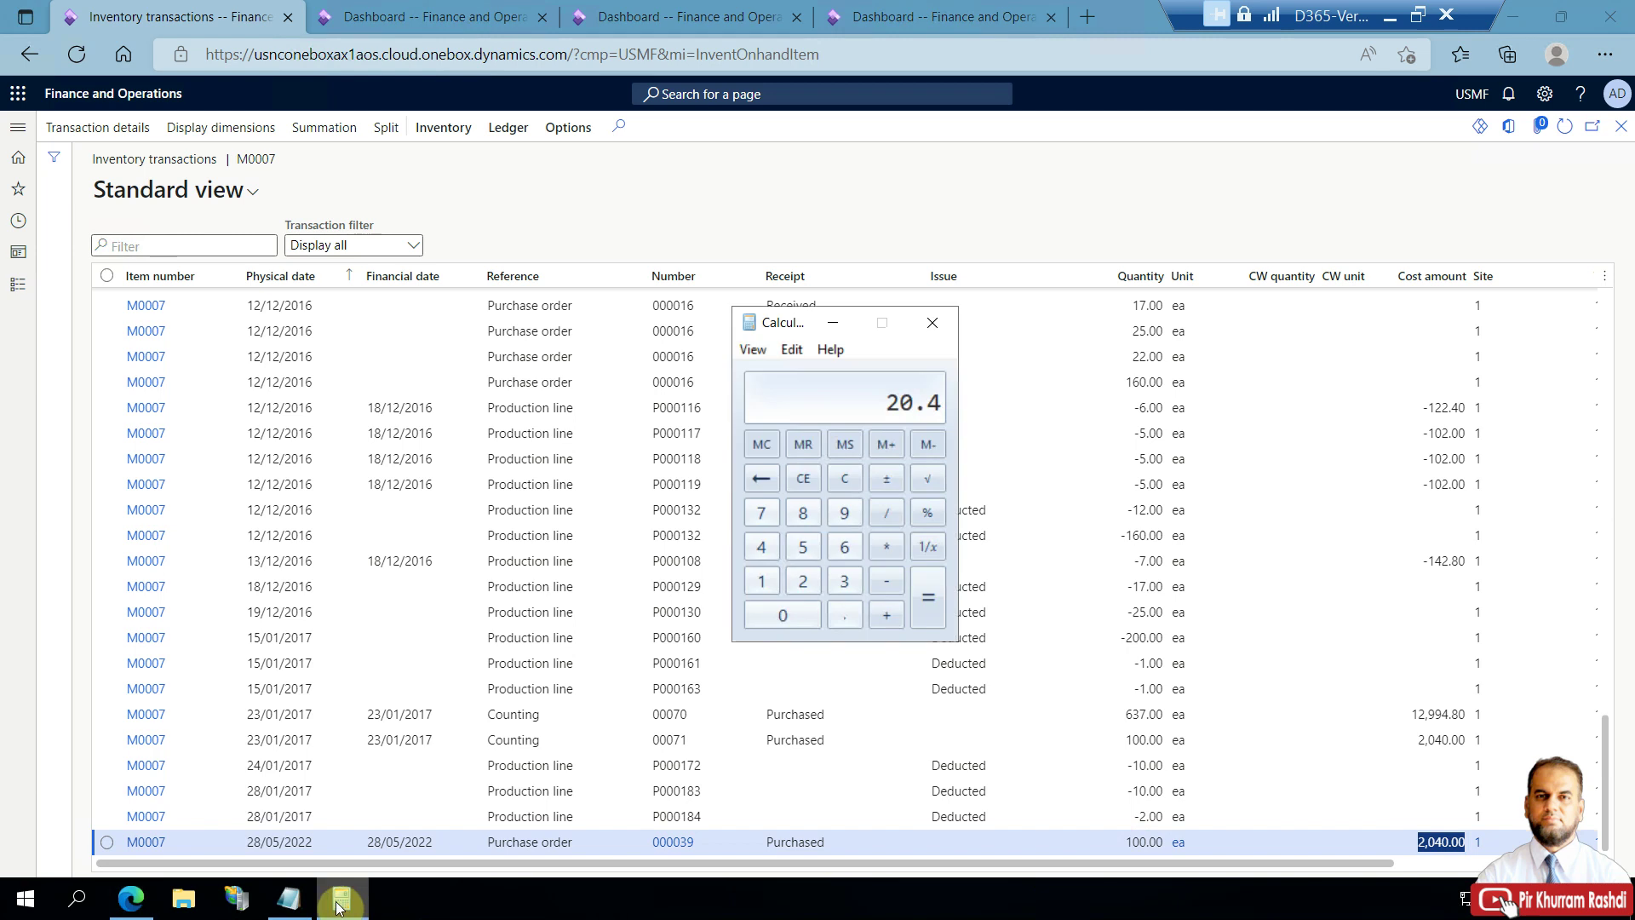
text(2040)
text(100)
key(Return)
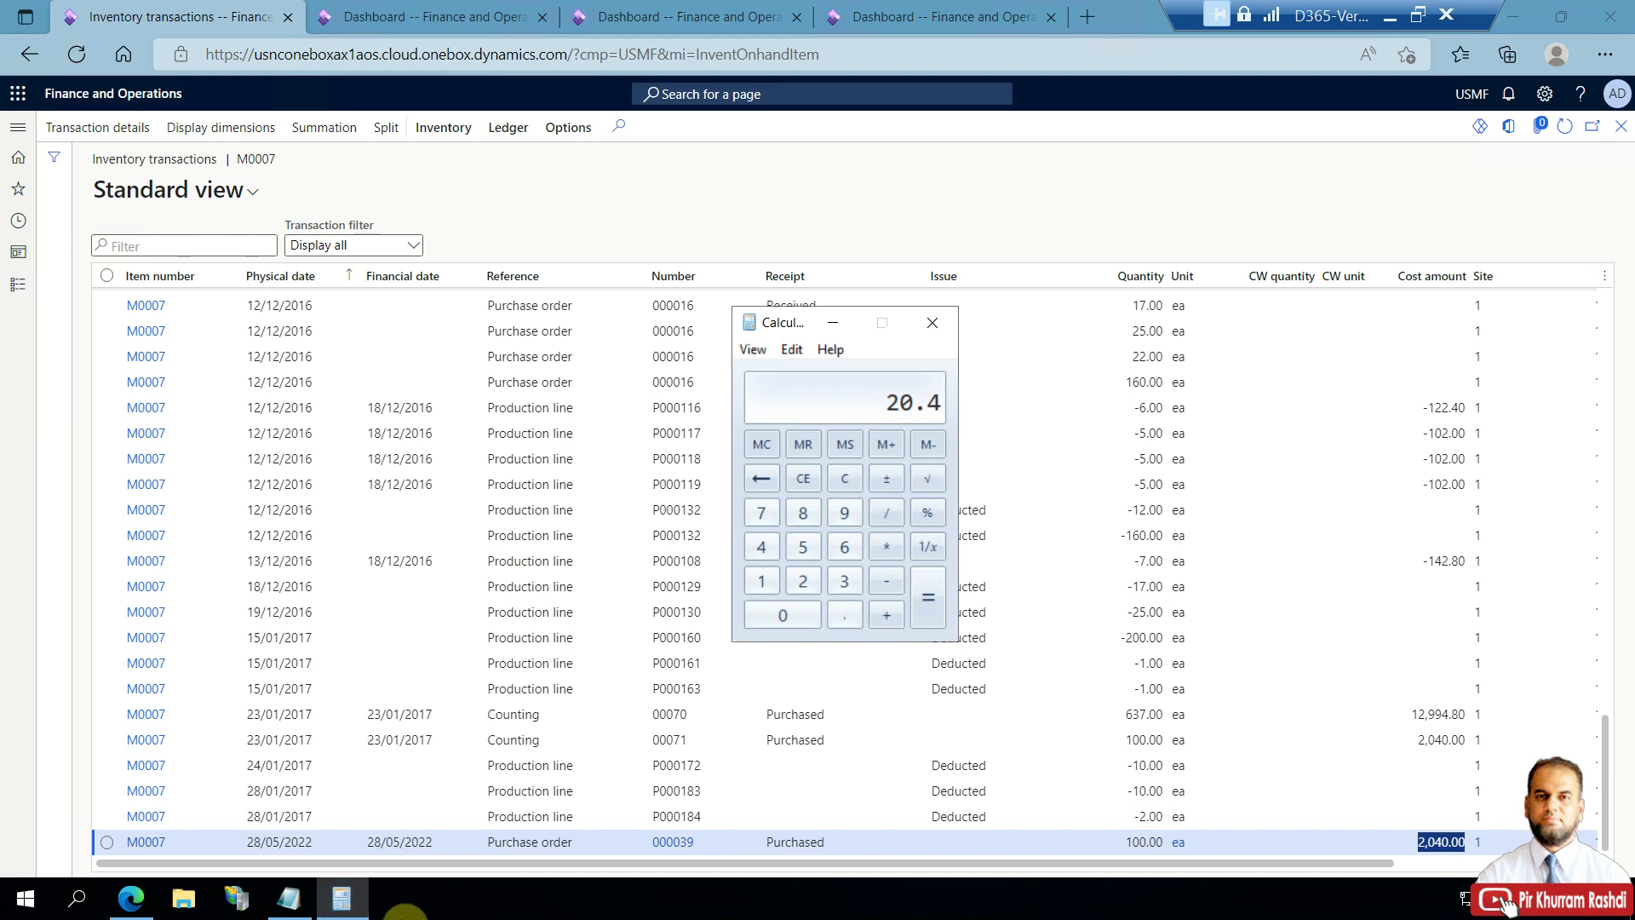
click(453, 843)
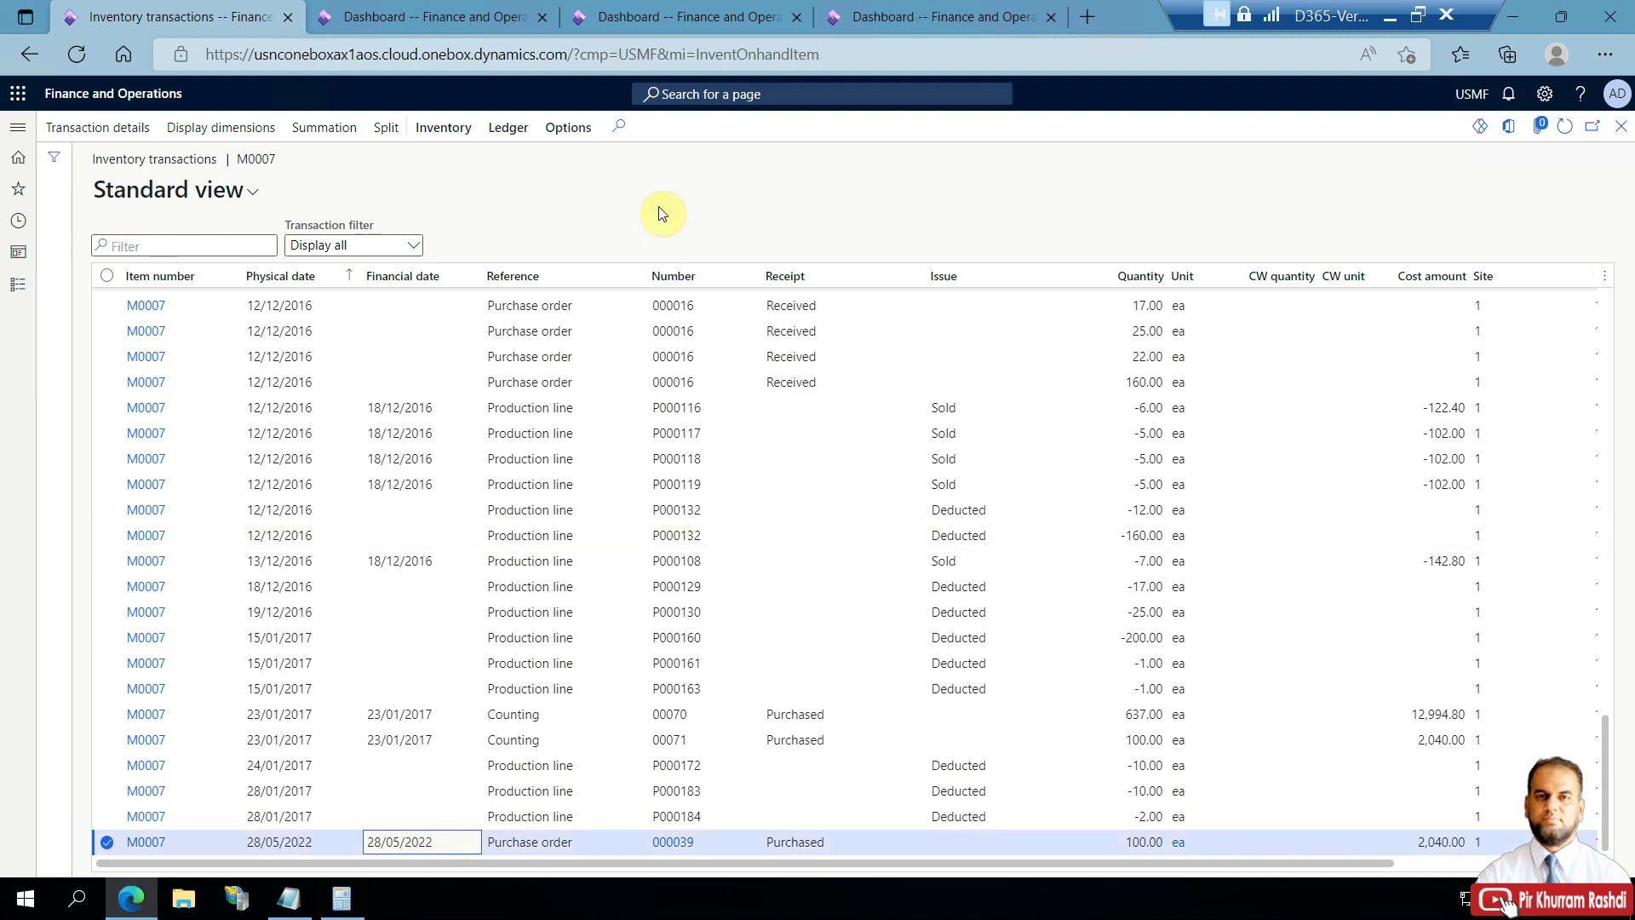
Switch to the second browser tab with the dashboard and open the Fixed assets list.
click(434, 17)
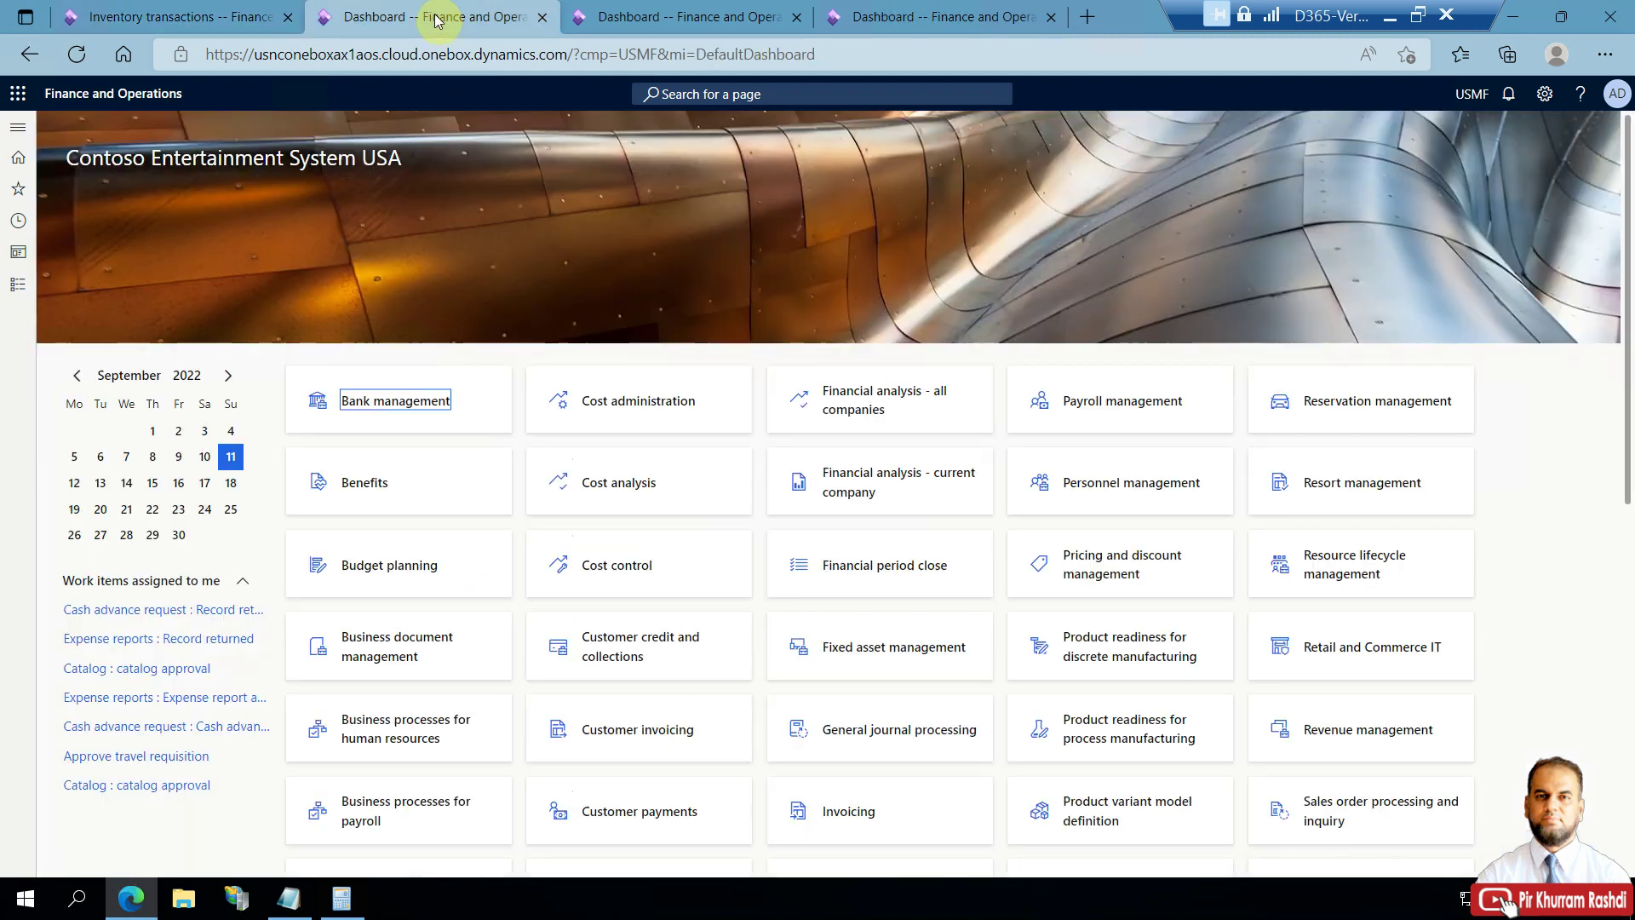
click(22, 298)
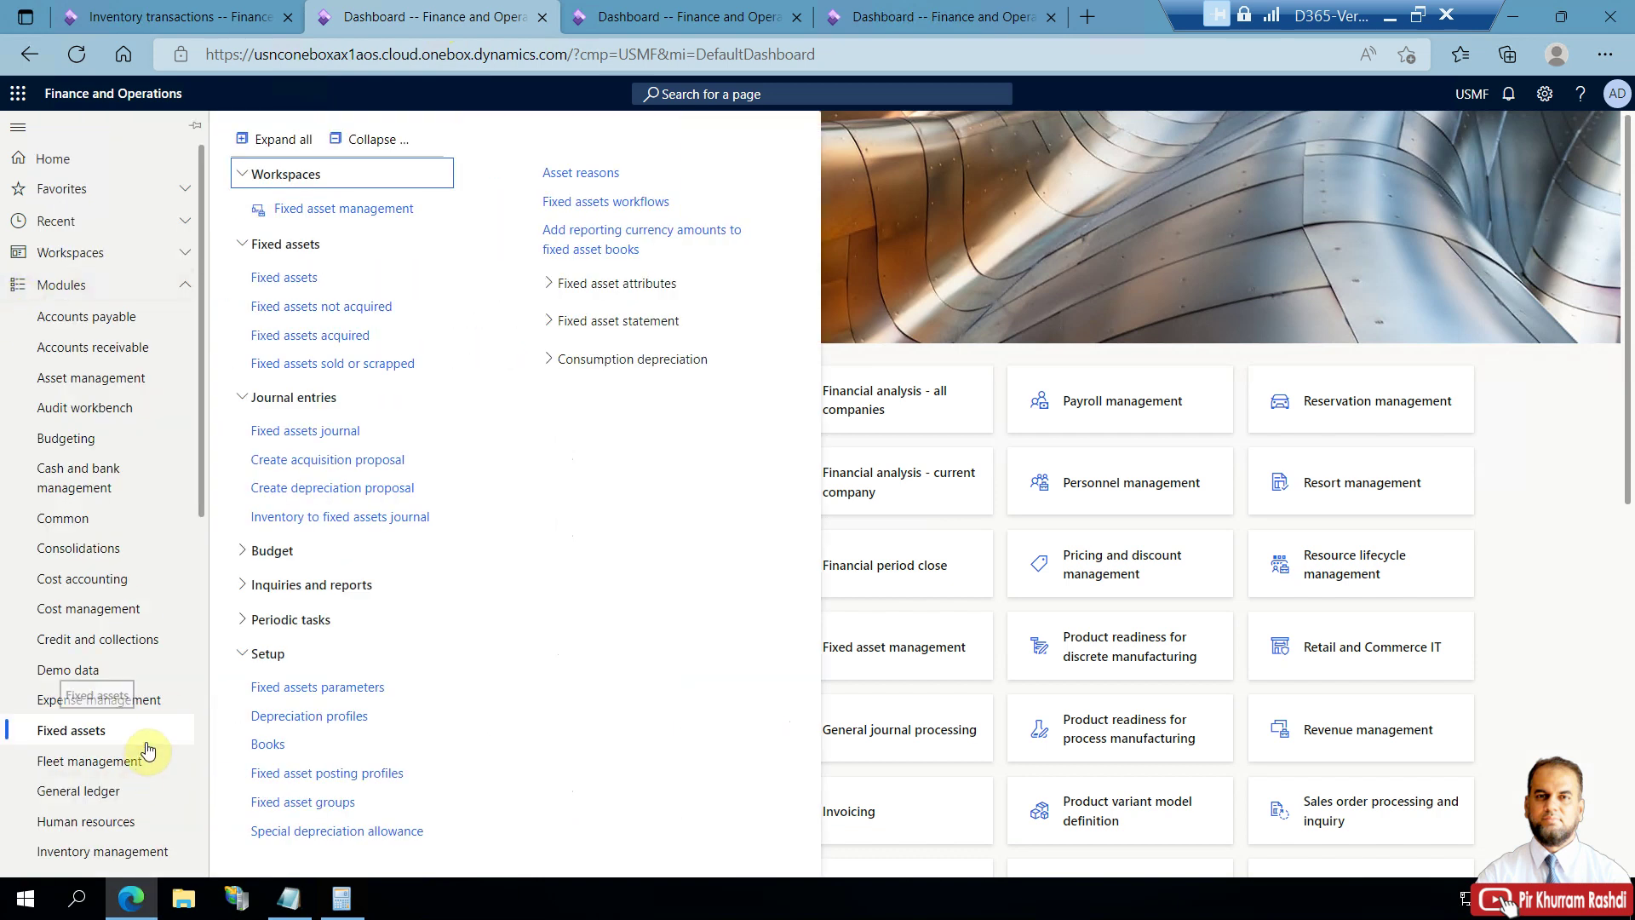
click(288, 291)
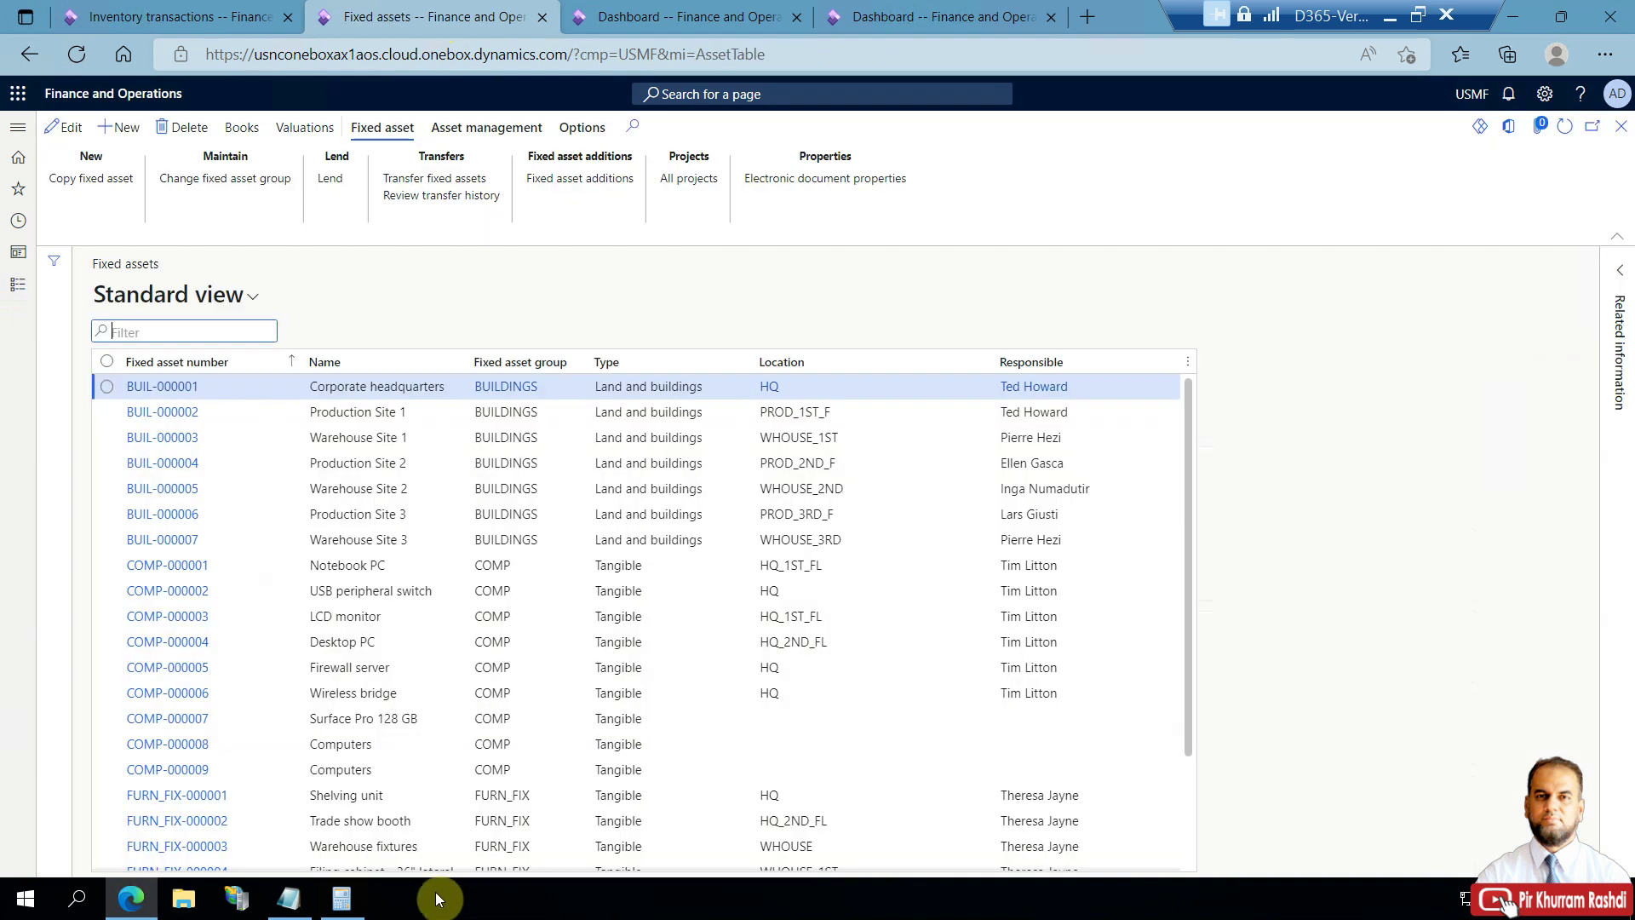
Filter the fixed assets to those whose name contains "cabinet".
click(456, 365)
text(corporate)
key(Return)
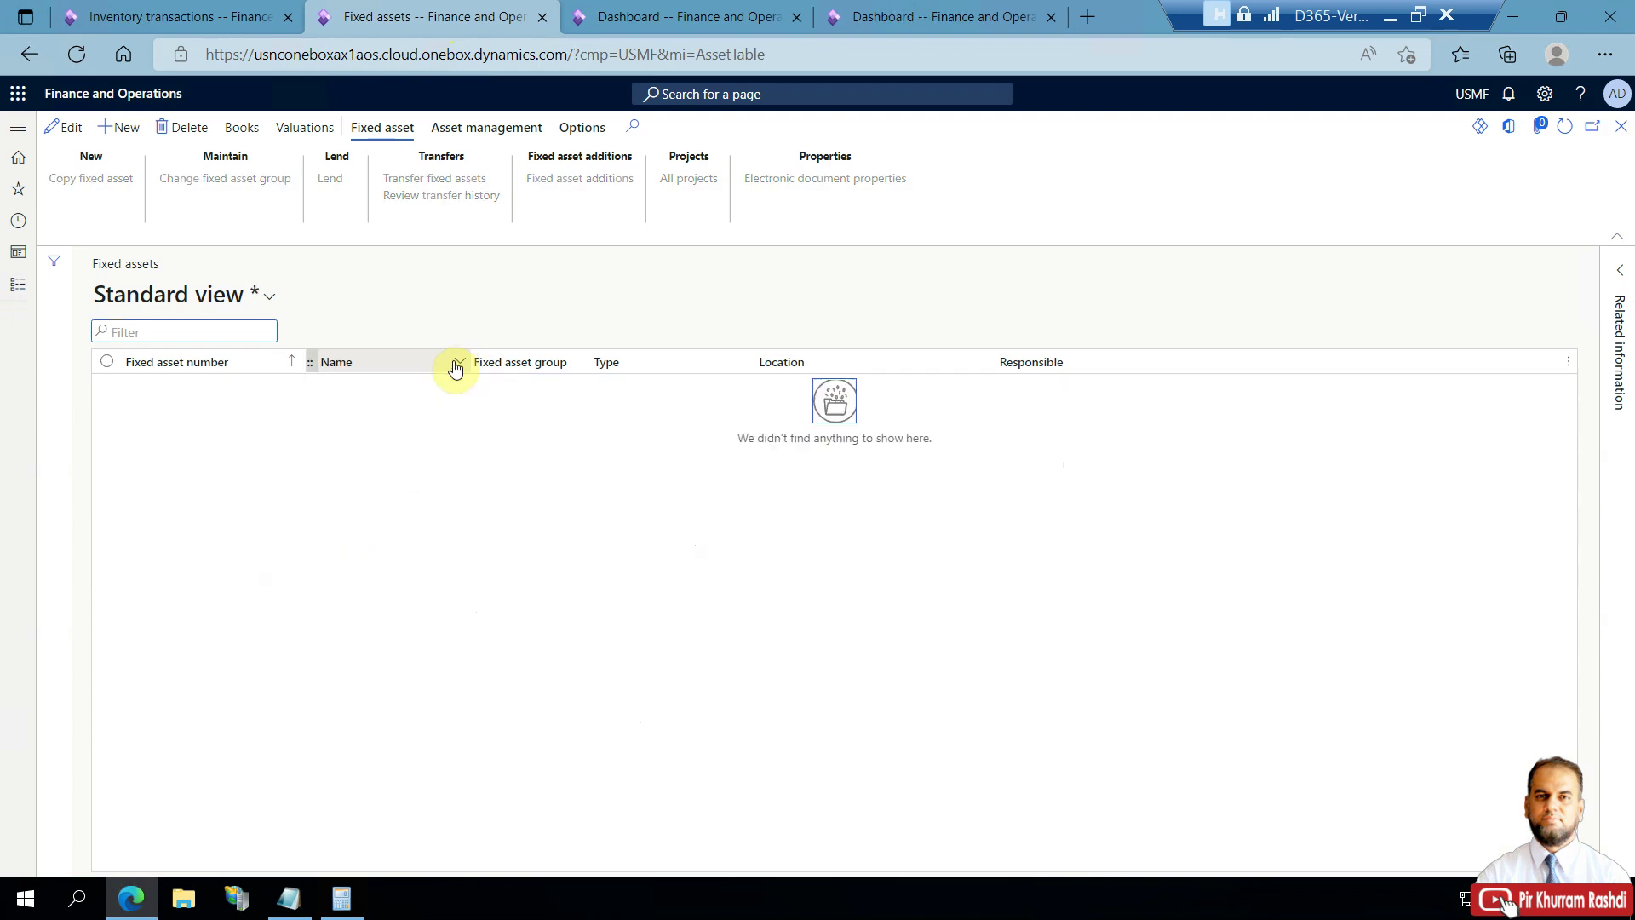
click(457, 363)
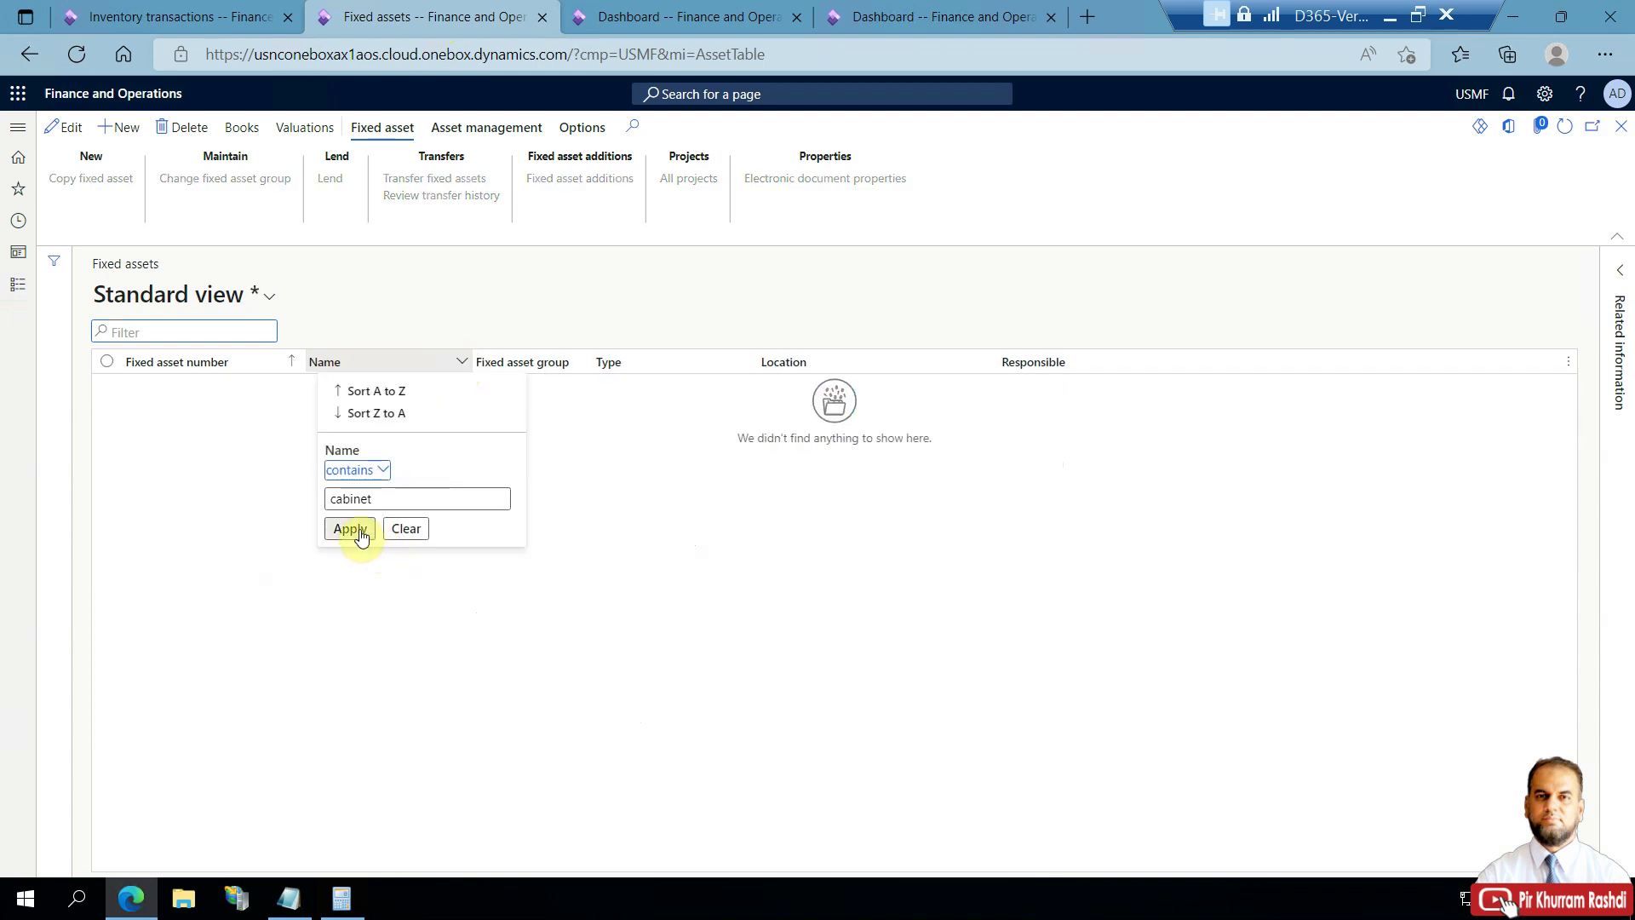
click(350, 529)
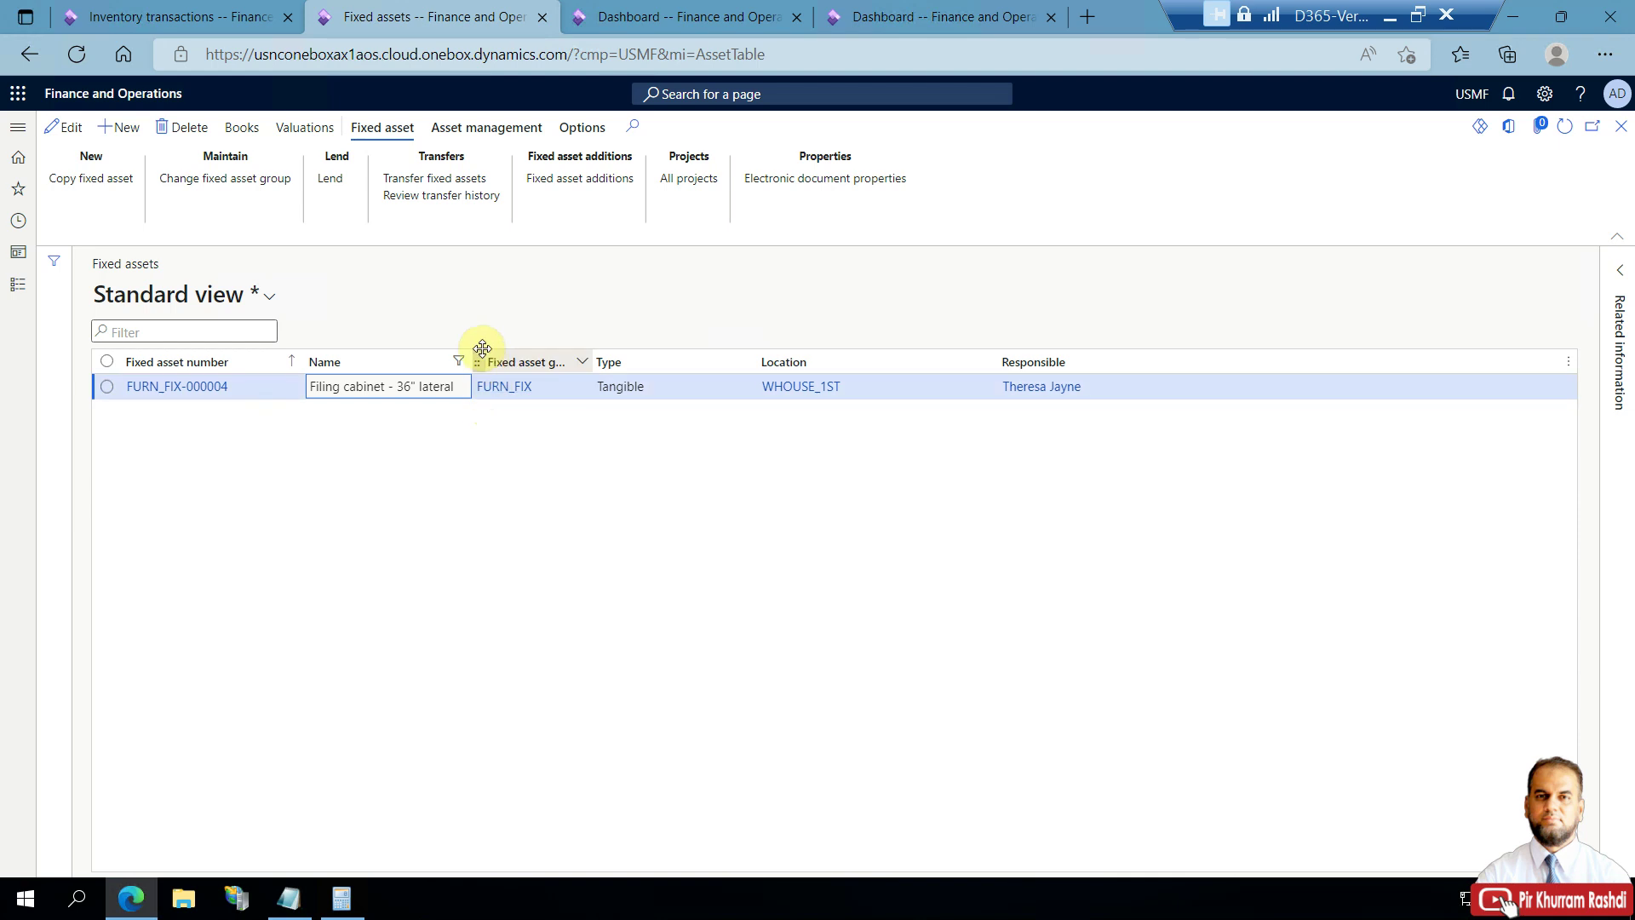
Widen the Name column so the filing cabinet's full name fits.
mouse_move(475, 358)
mouse_down()
mouse_move(503, 354)
mouse_move(468, 358)
mouse_up()
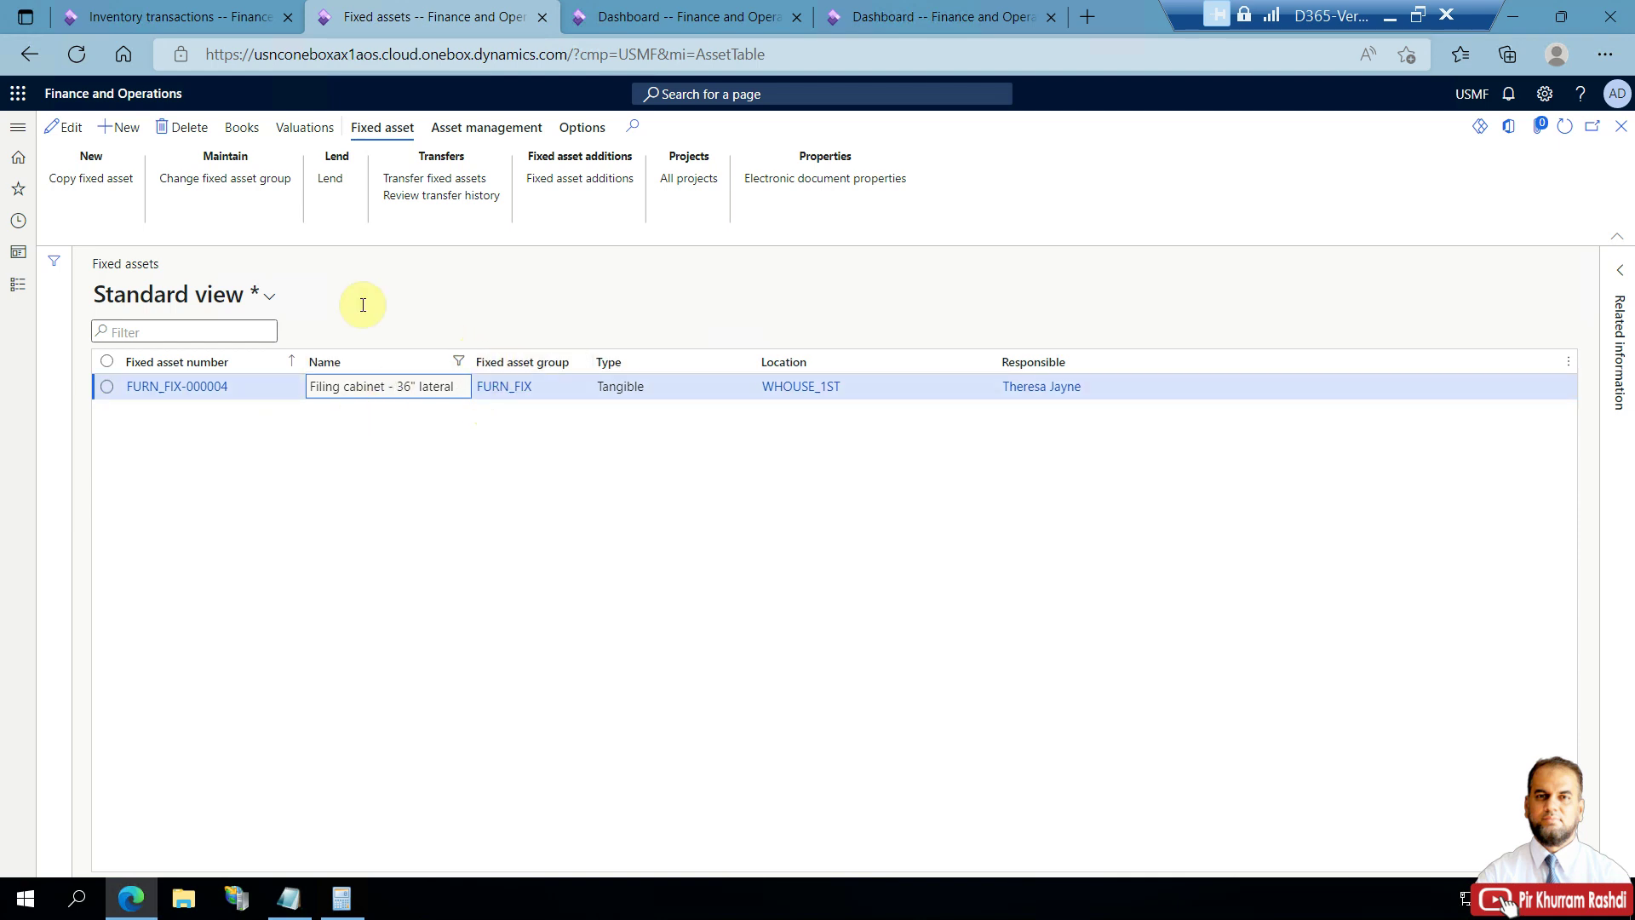
click(242, 128)
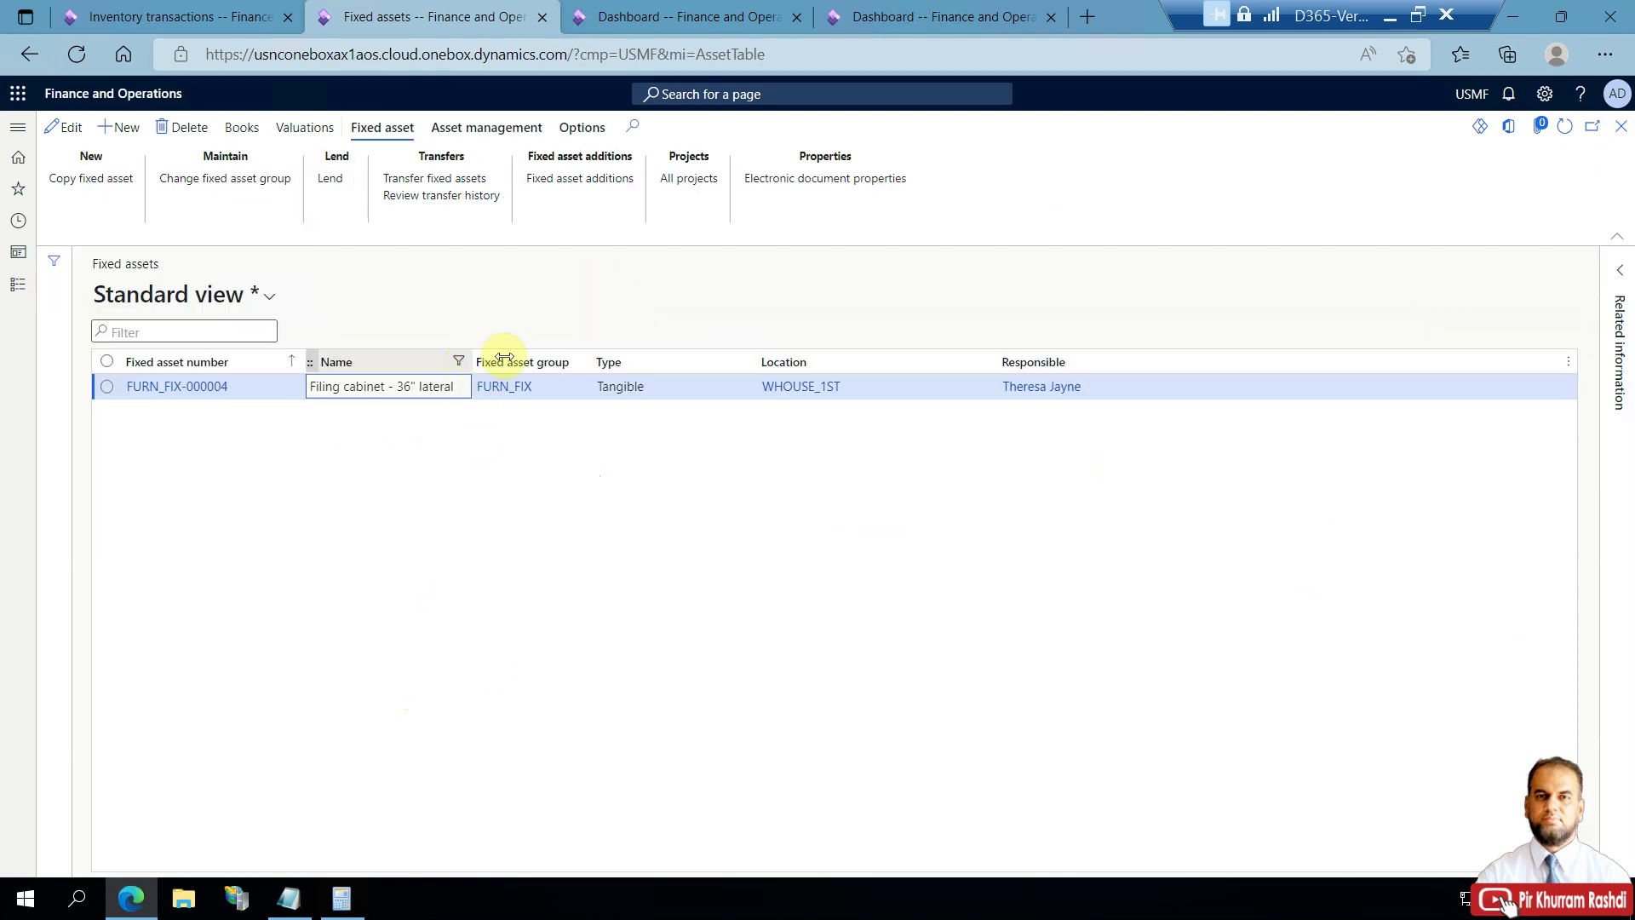
double_click(471, 361)
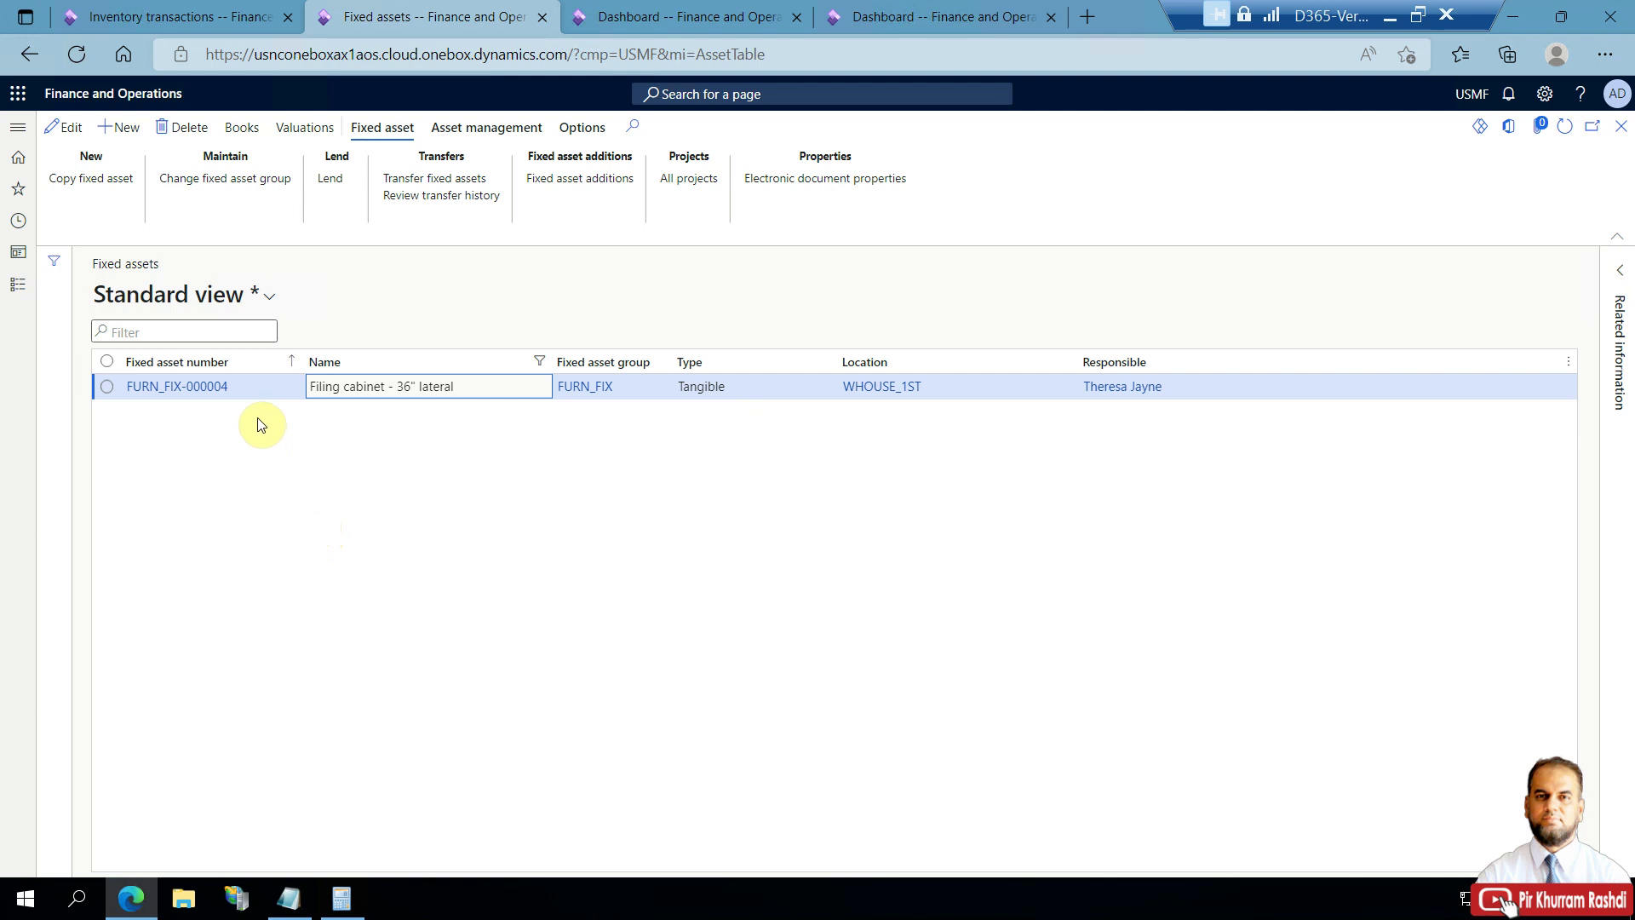
Select the filing cabinet asset FURN_FIX-000004 and copy it as a new fixed asset.
click(106, 387)
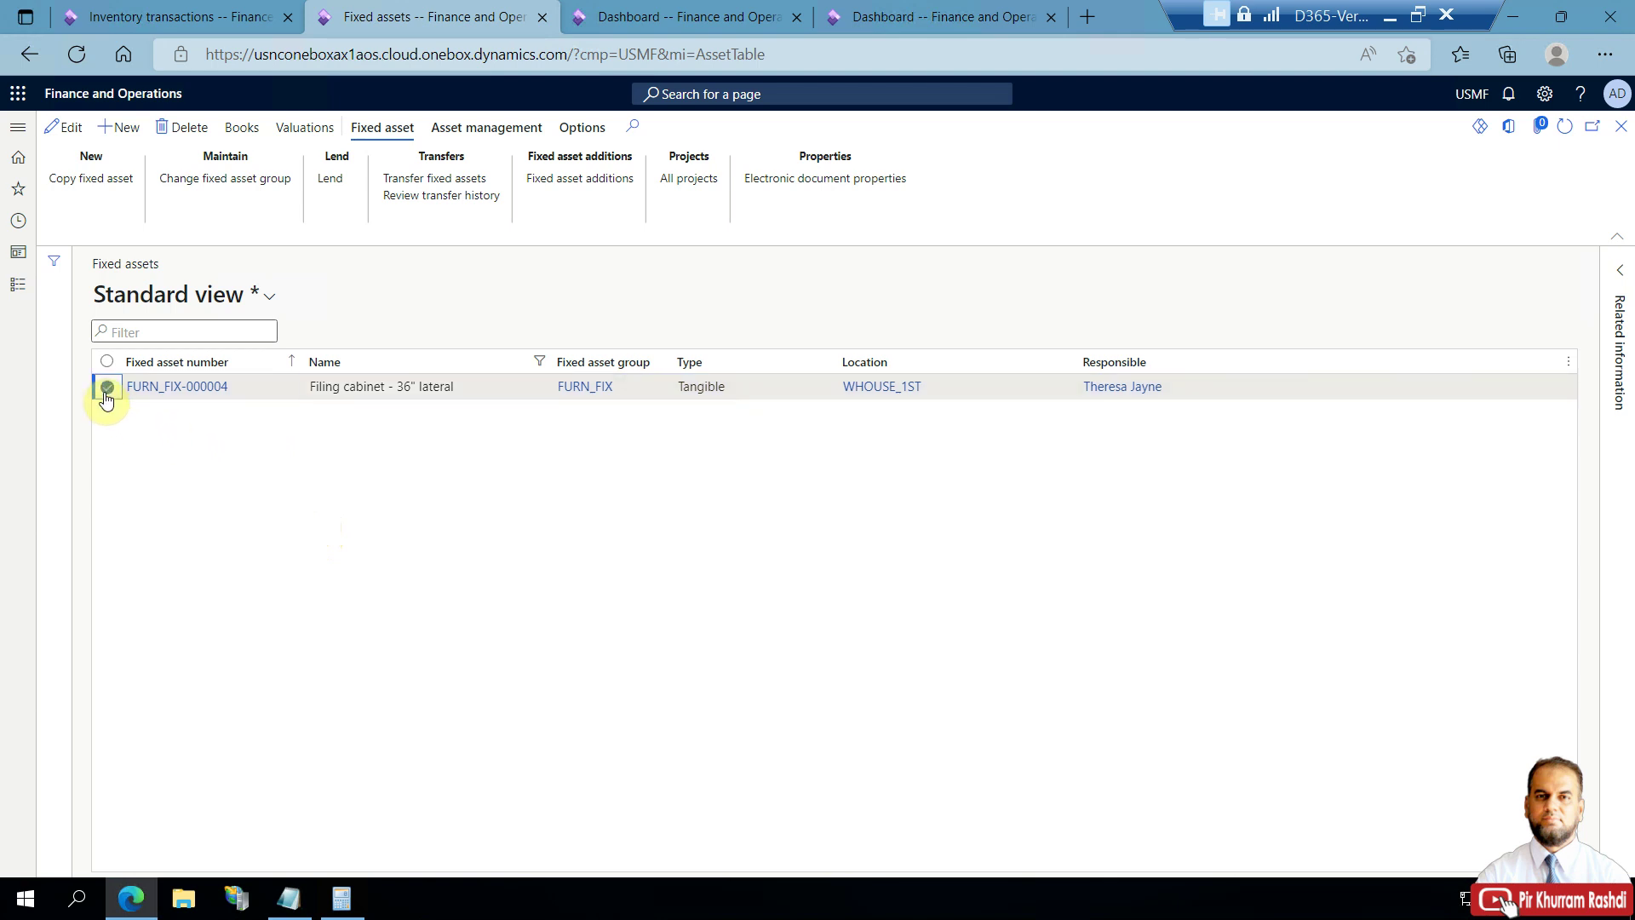
click(101, 183)
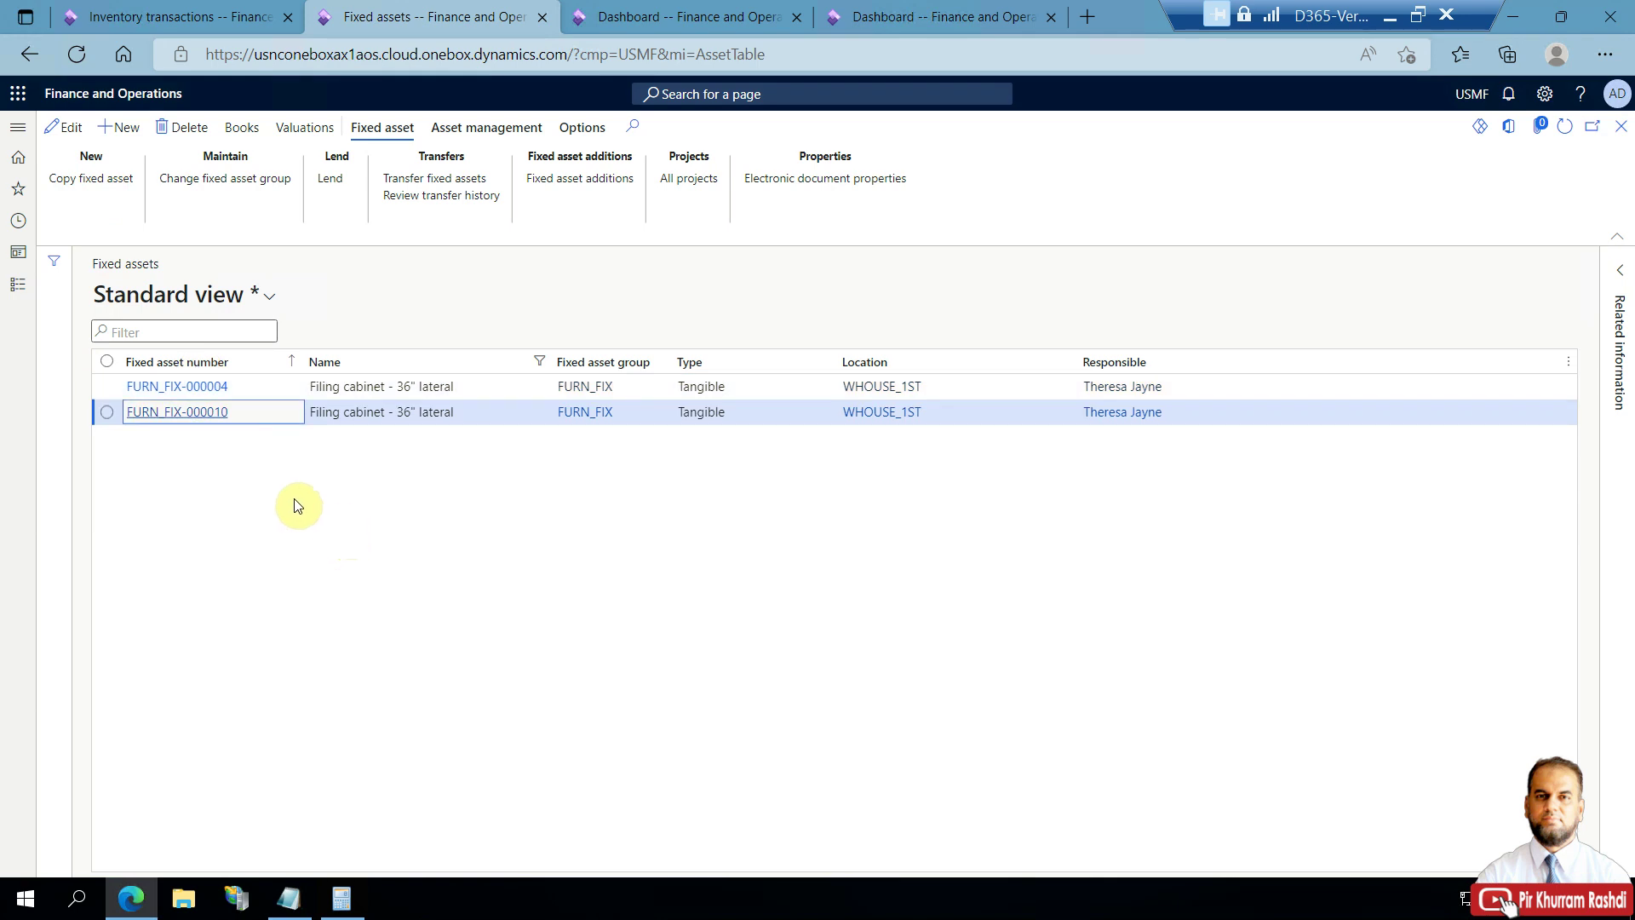
Copy the new asset's number FURN_FIX-000010 into the Notepad notes, below the value 778 after a blank line.
drag(244, 420, 129, 423)
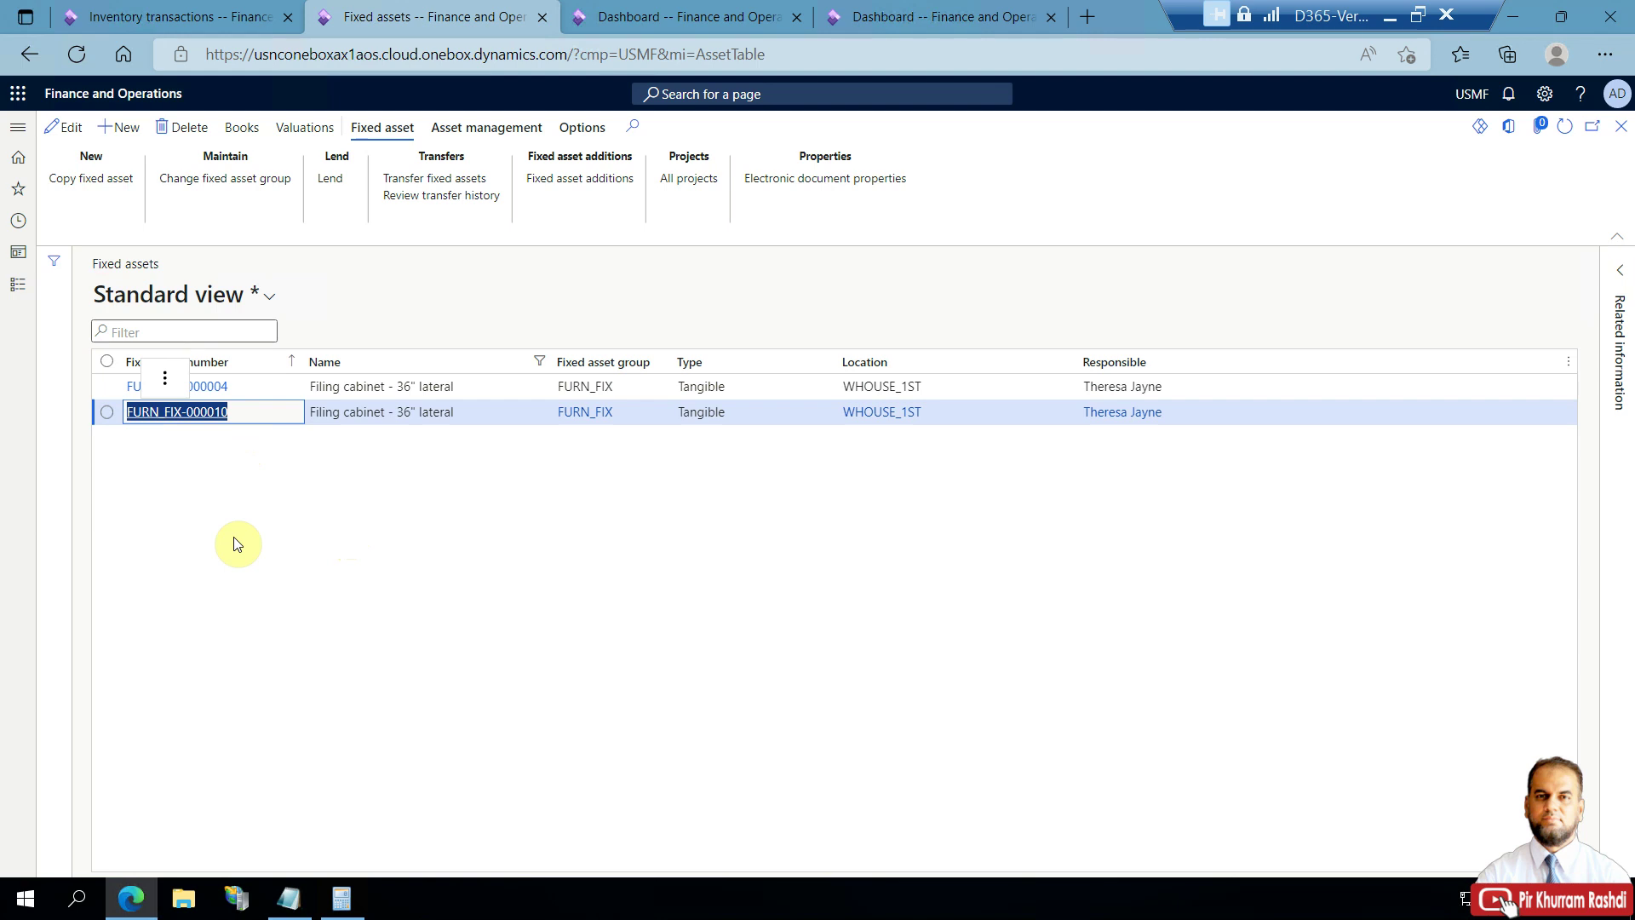
right_click(194, 413)
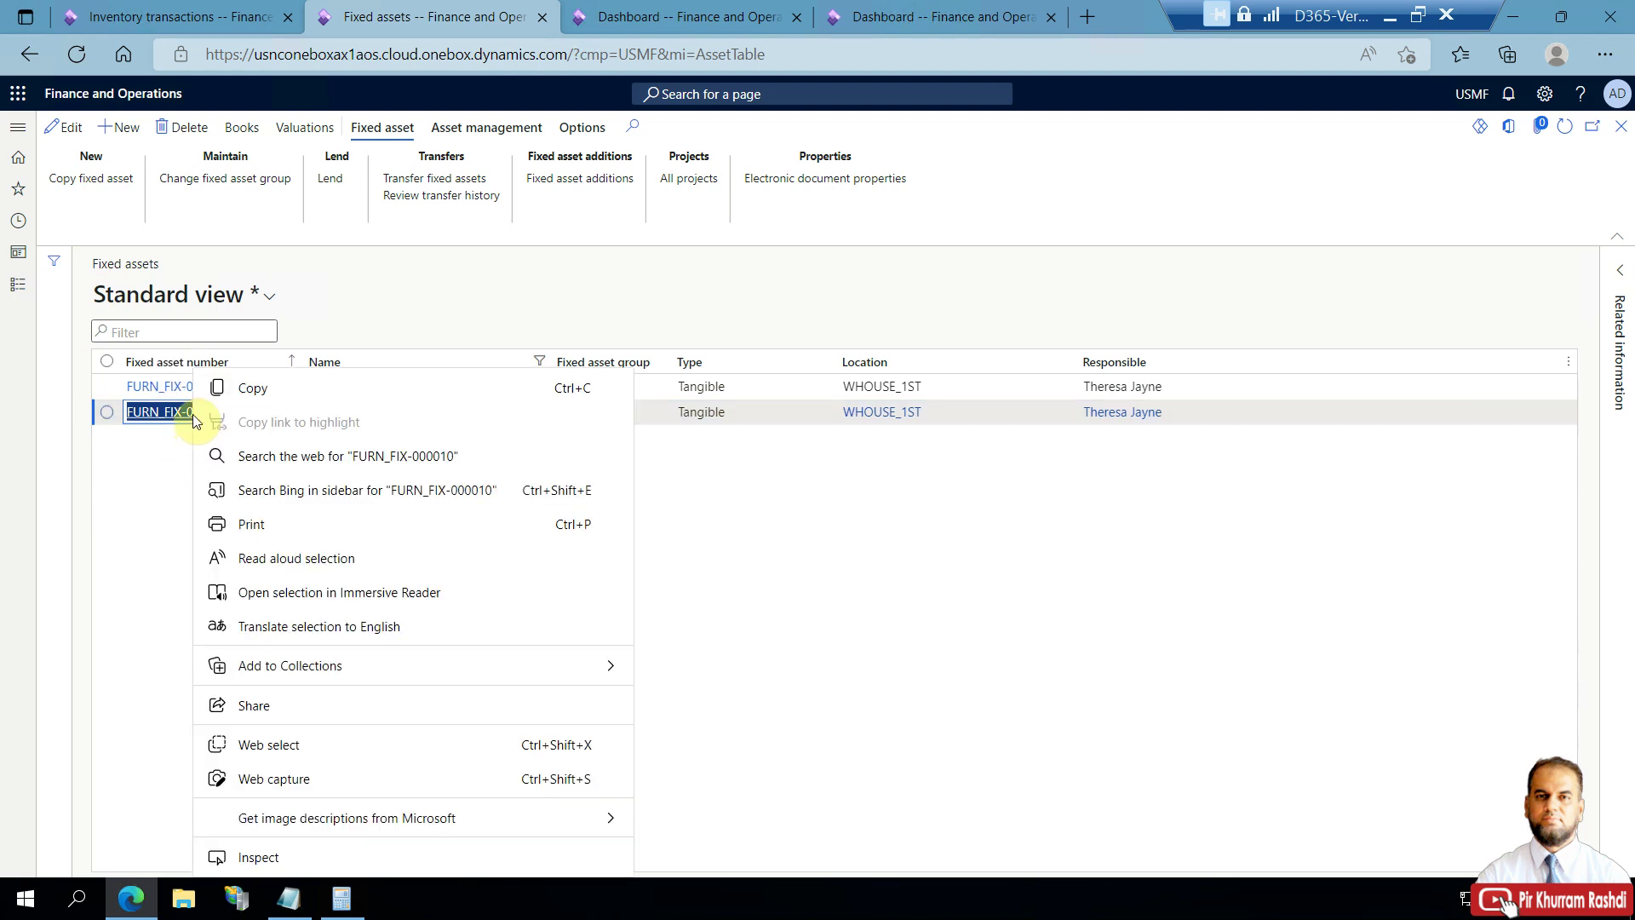
click(252, 393)
click(289, 898)
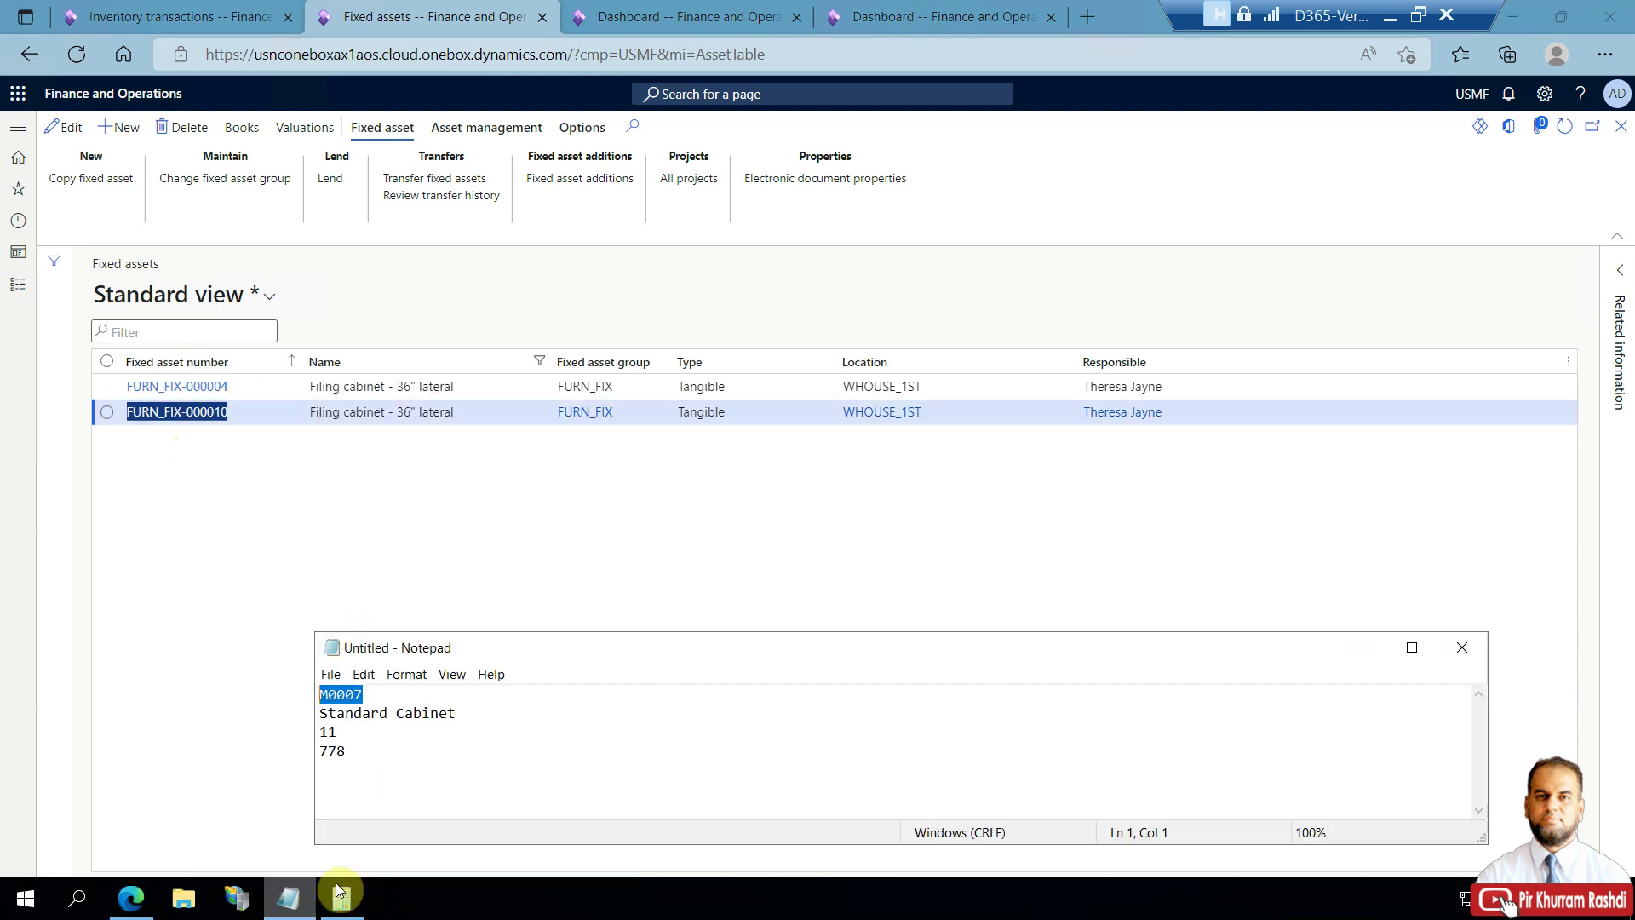
key(Return)
key(Return)
key(ctrl+v)
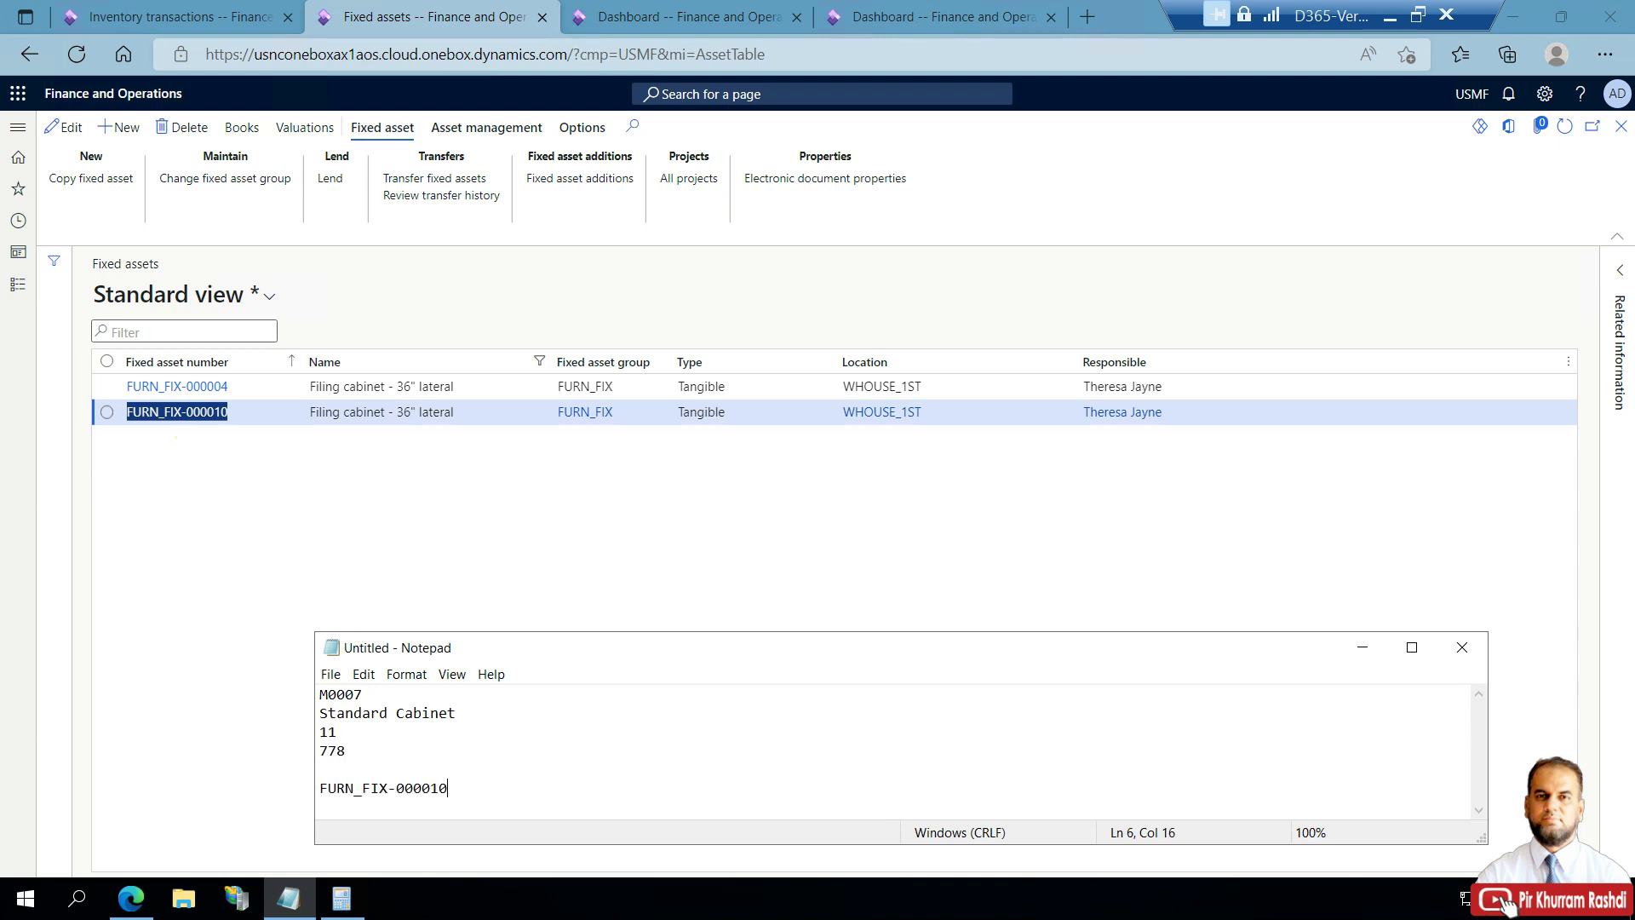
Edit the name of asset FURN_FIX-000010 to read "Filing cabinet - lateral".
click(64, 127)
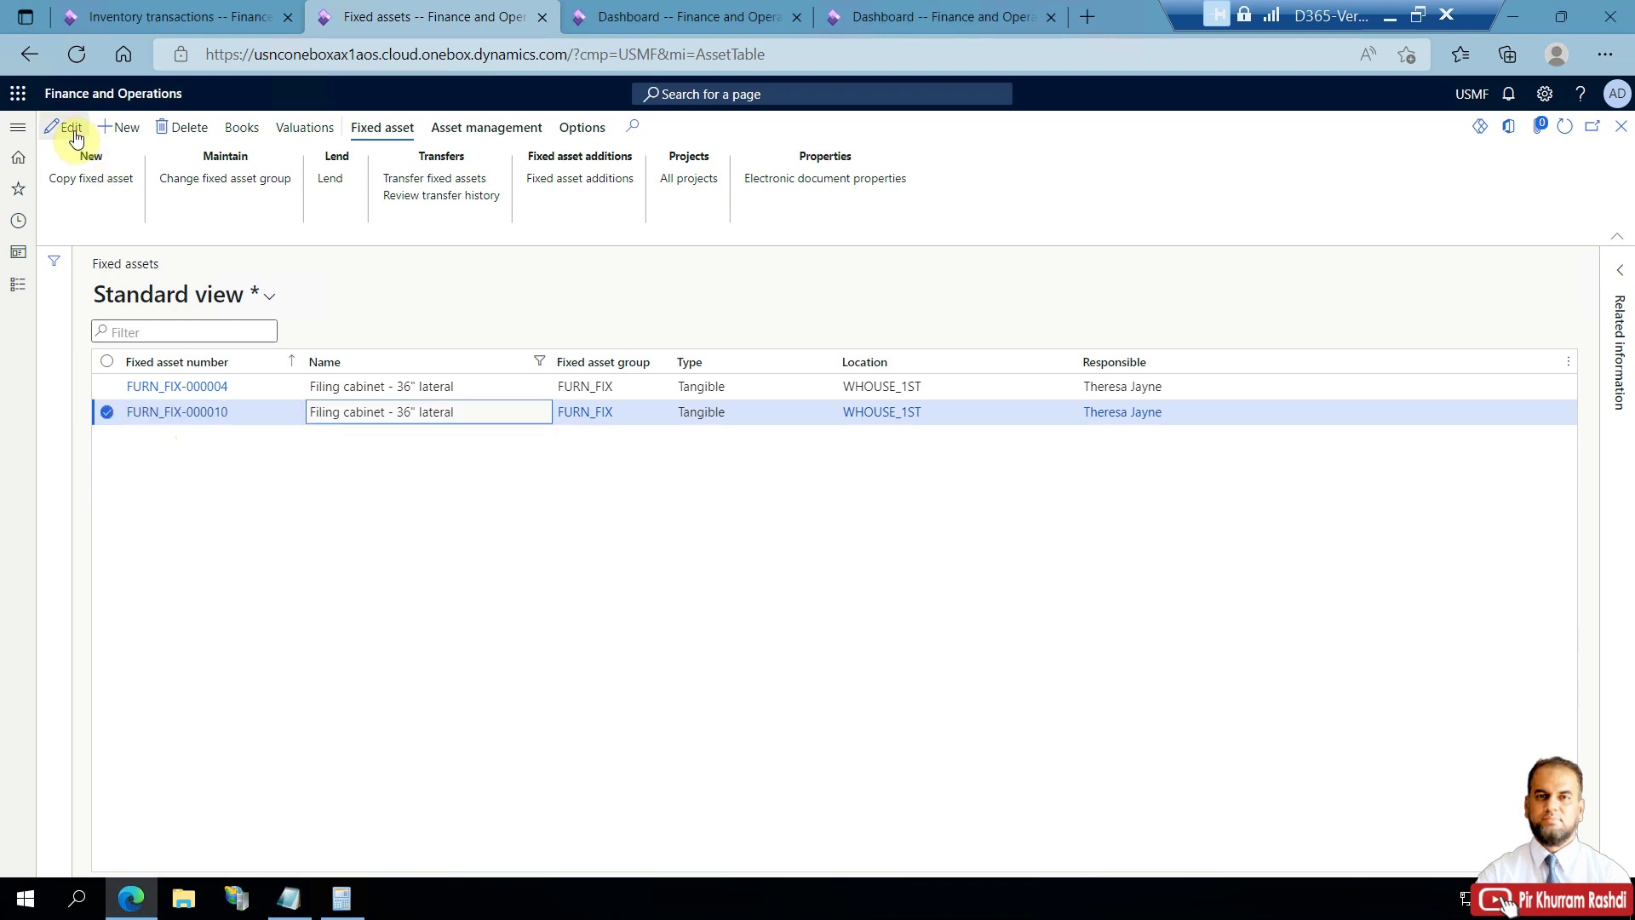
click(460, 412)
drag(419, 412, 441, 413)
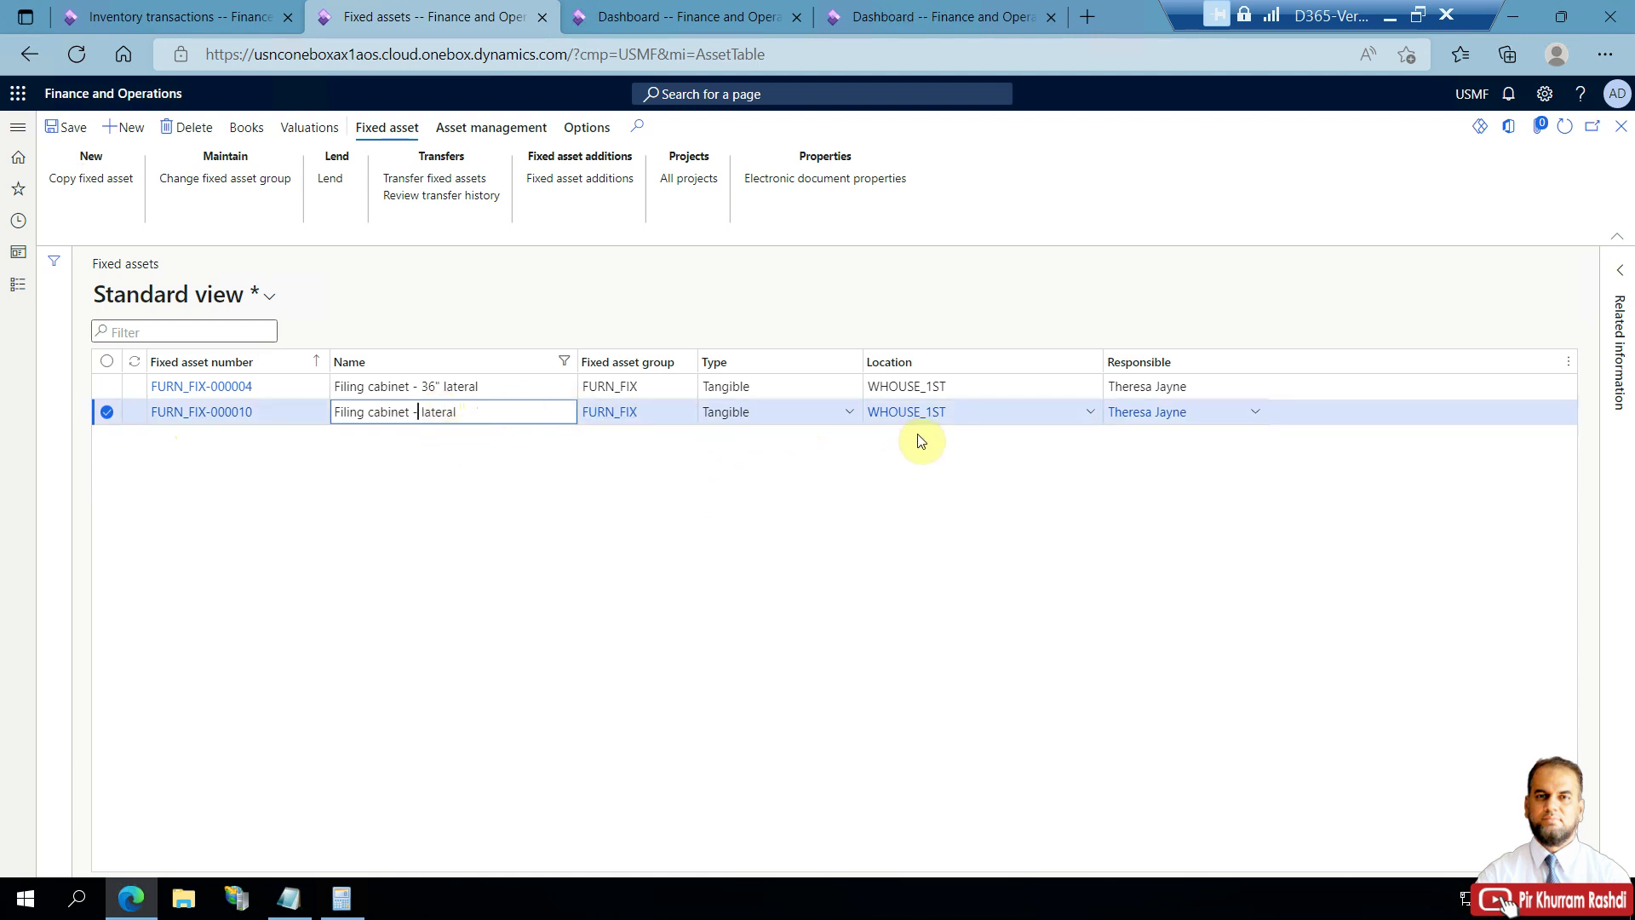
Clear the location and the responsible person of asset FURN_FIX-000010.
click(880, 416)
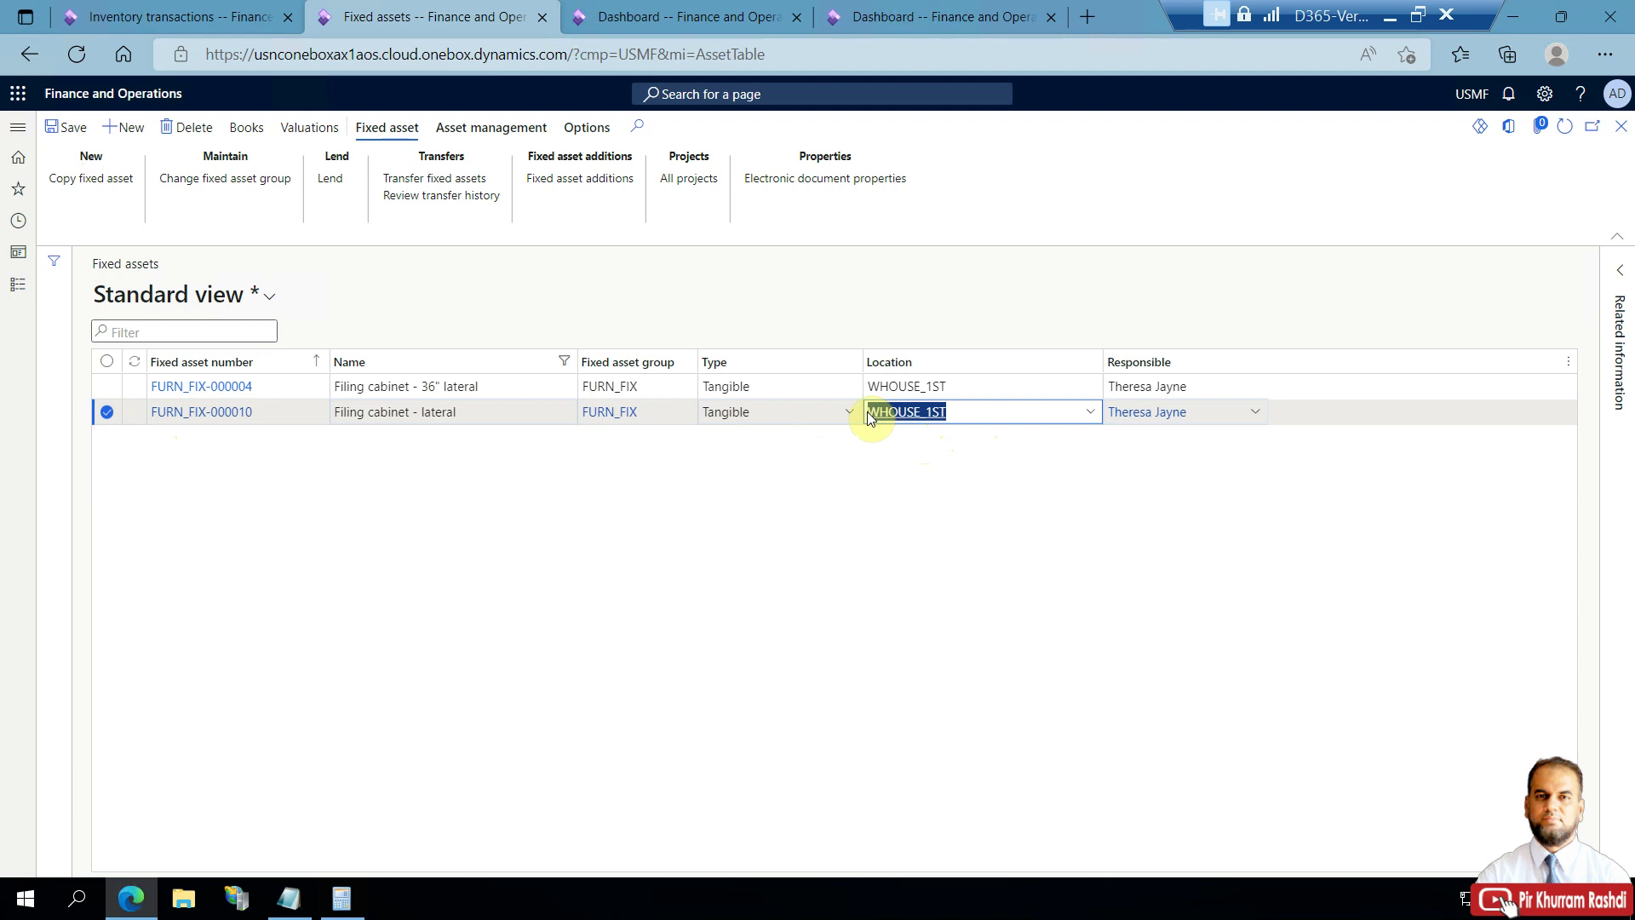
key(Delete)
click(1145, 412)
key(Delete)
click(1027, 416)
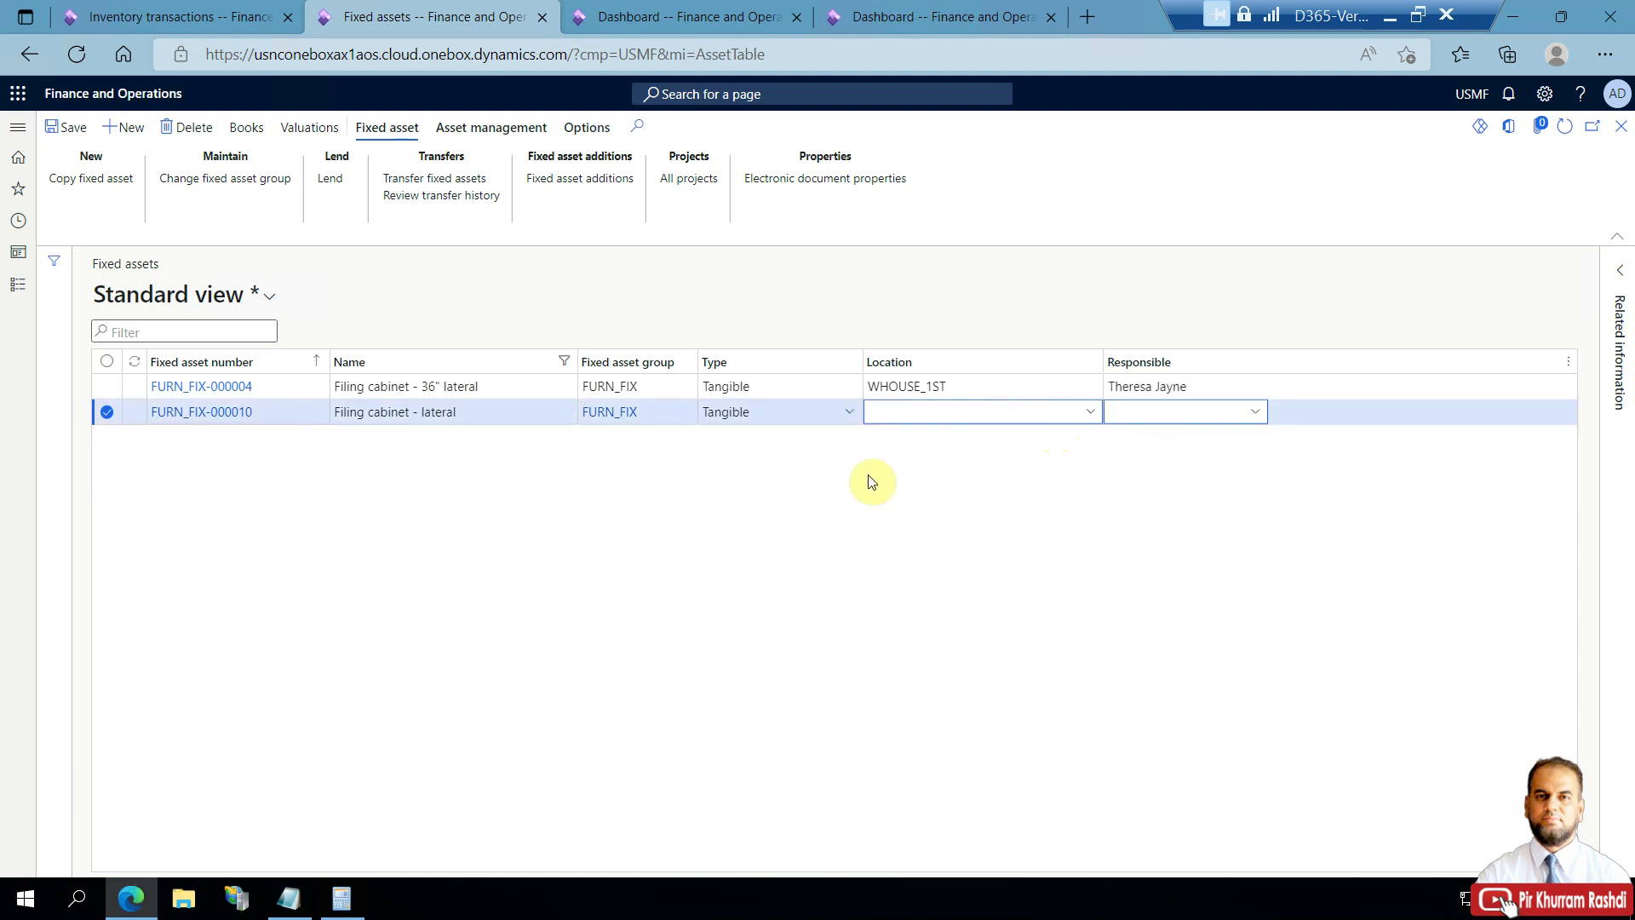
Open the asset's books and set both the depreciation profile and the alternative depreciation profile of book 150_SLLR to SL_SERVICE.
click(248, 127)
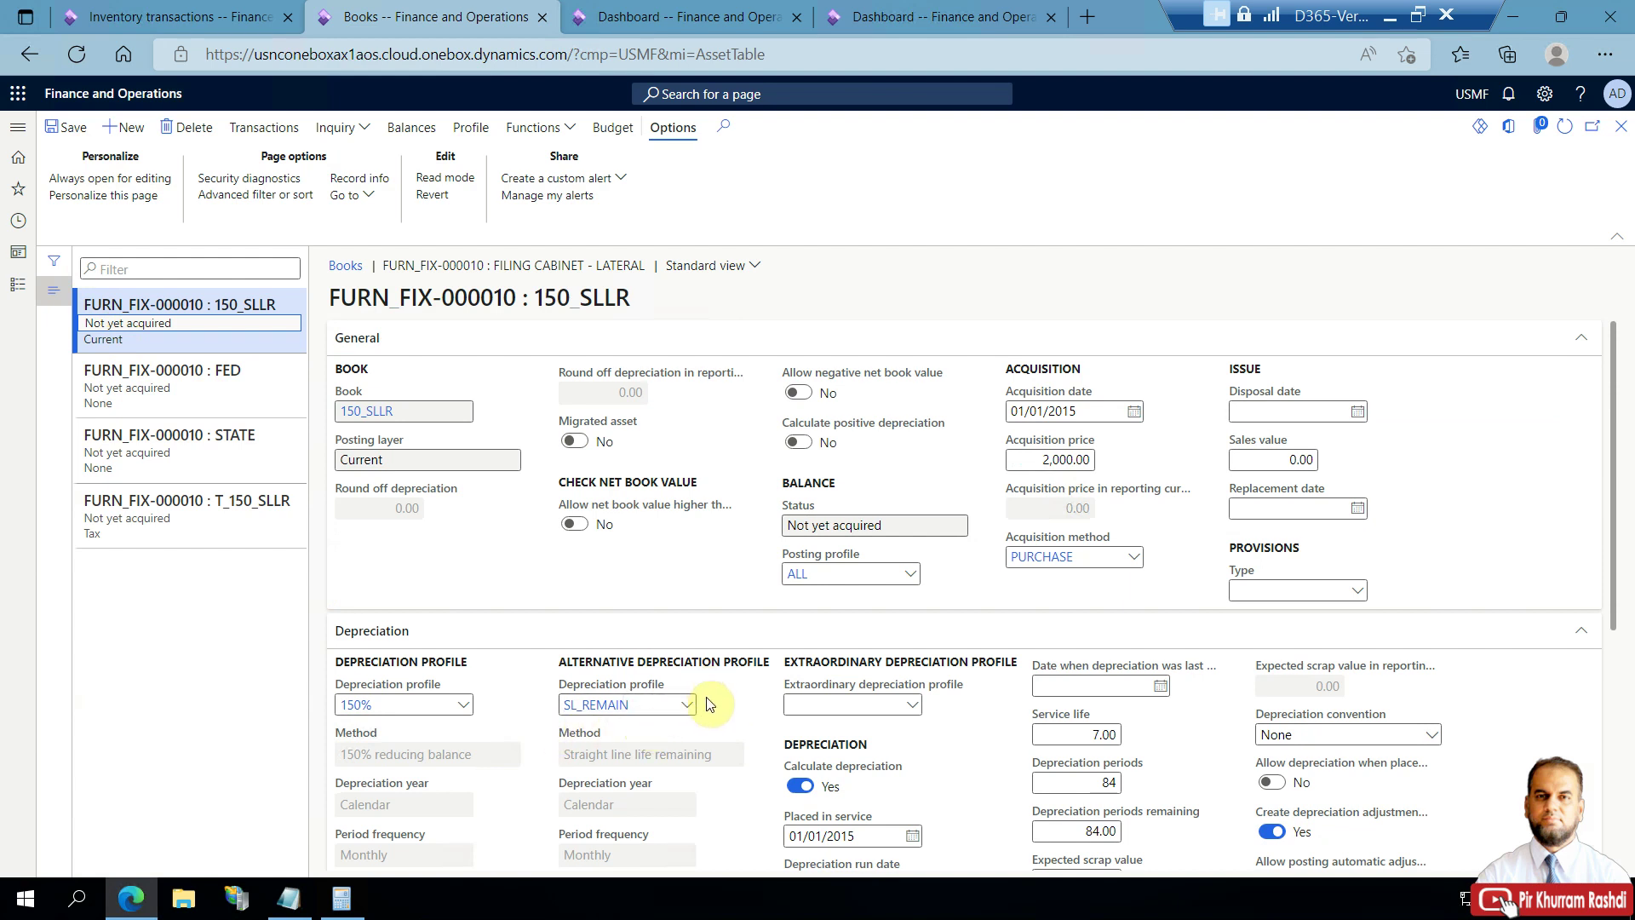
click(686, 708)
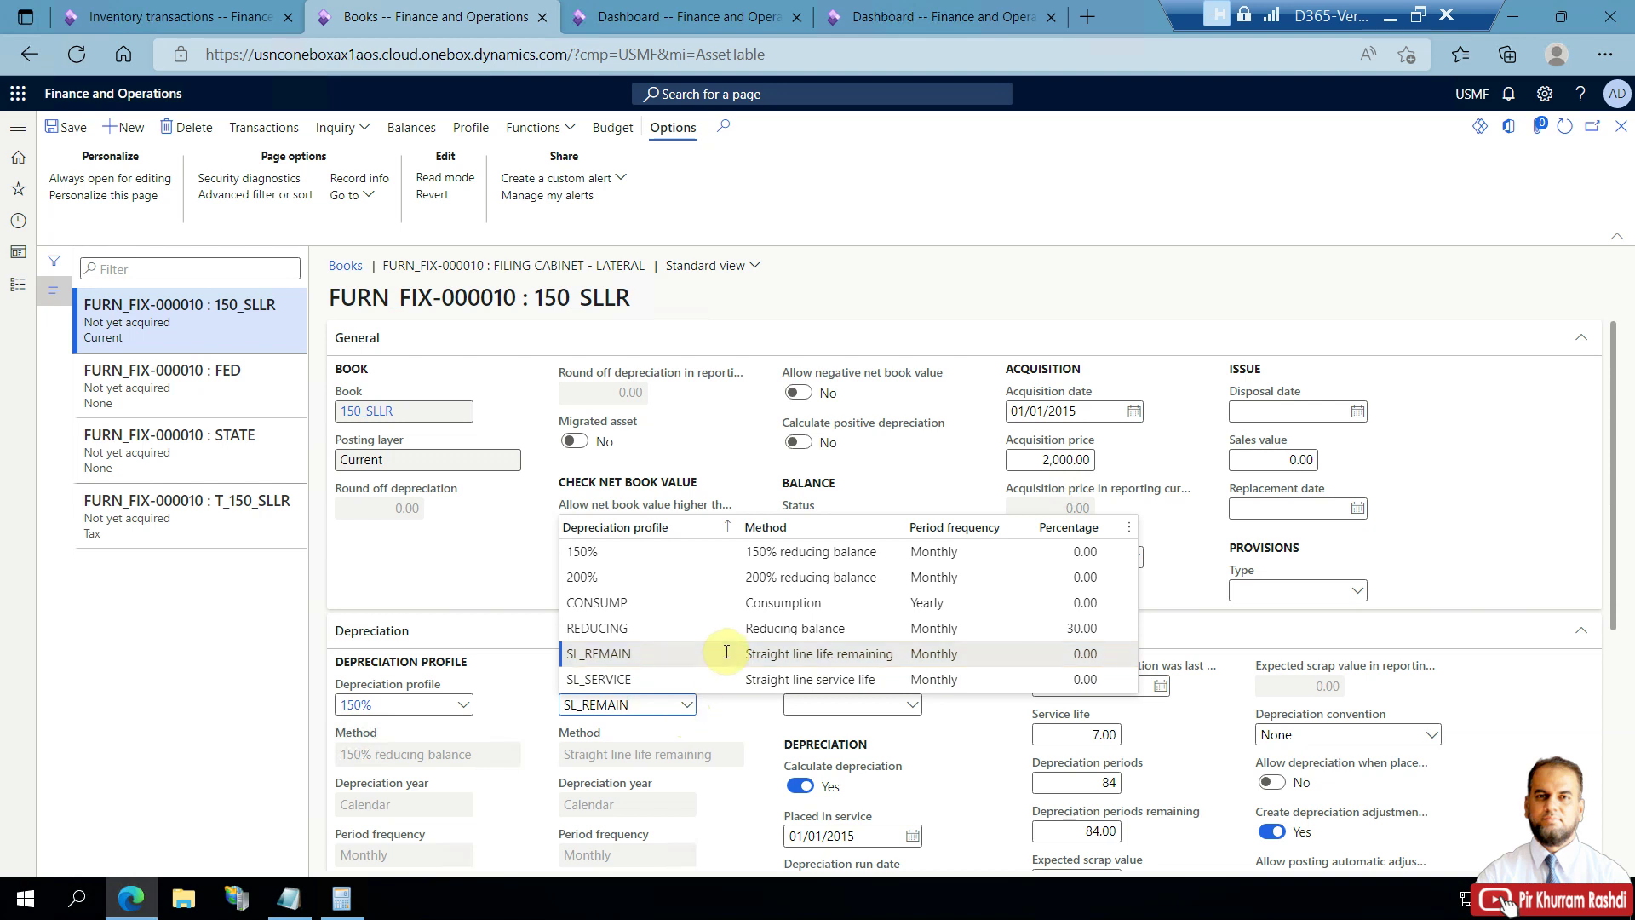
click(783, 682)
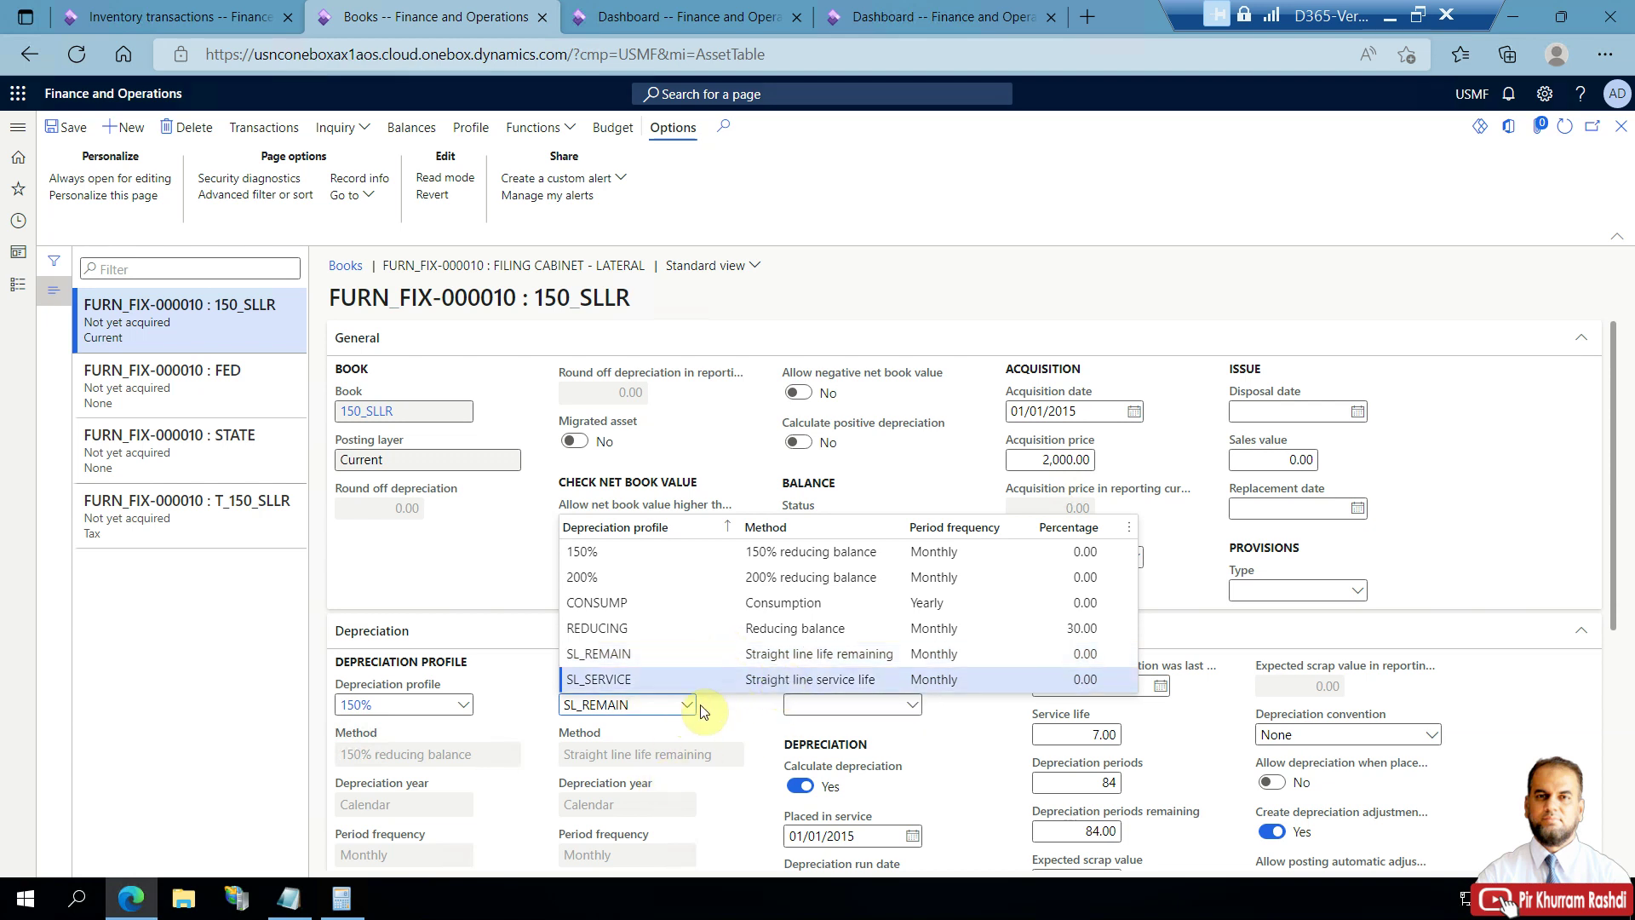
click(462, 704)
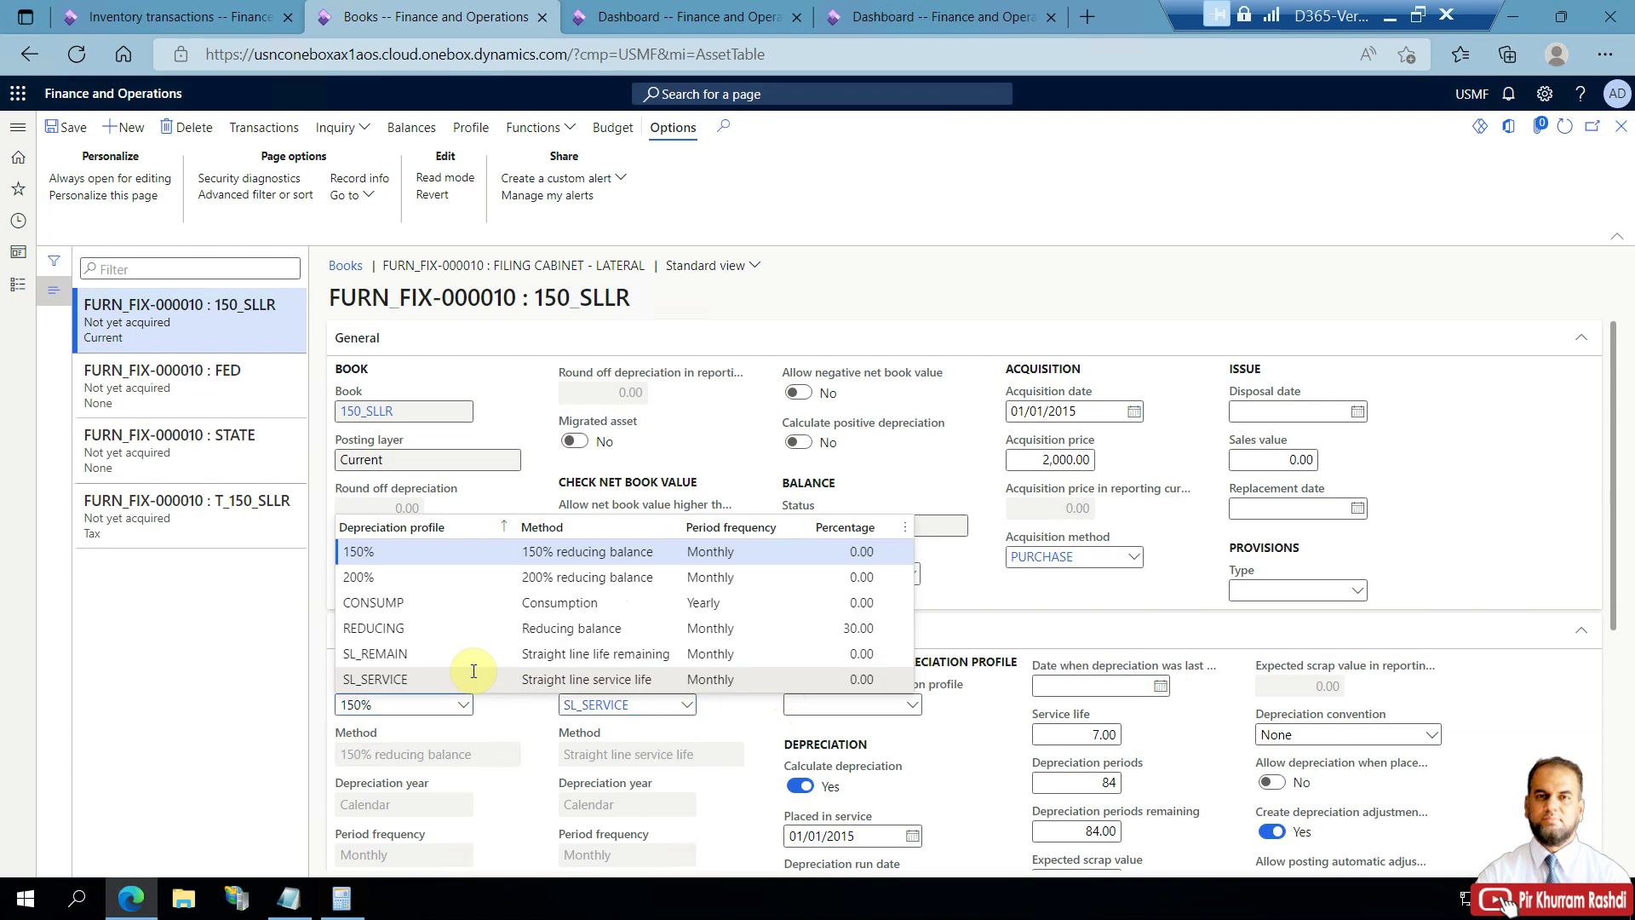
click(578, 681)
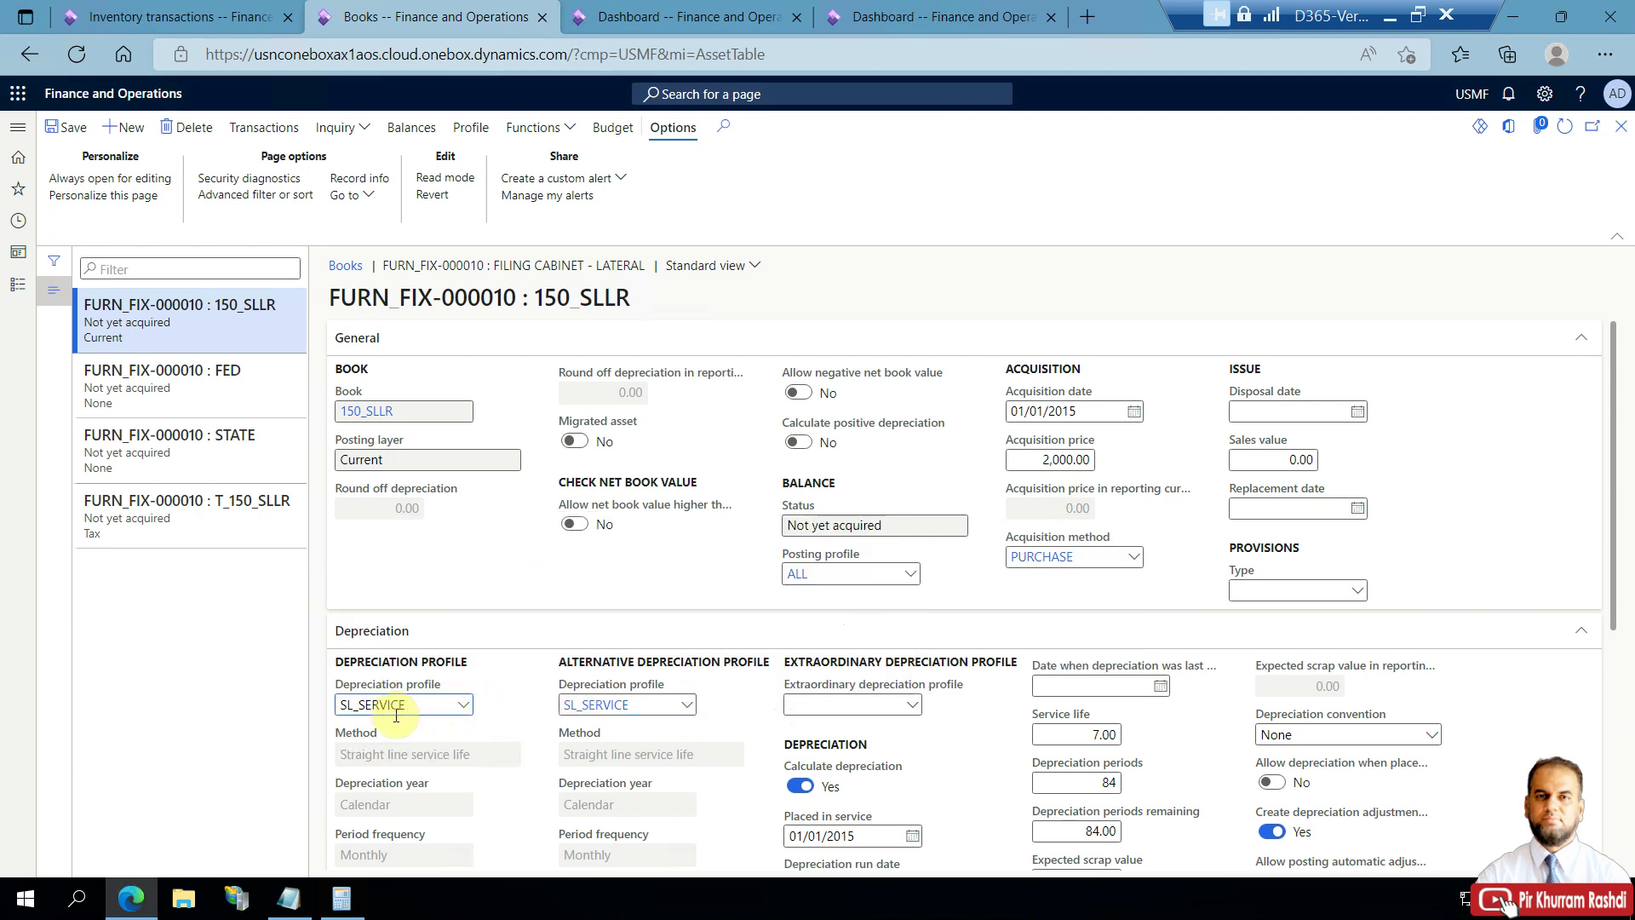
click(588, 705)
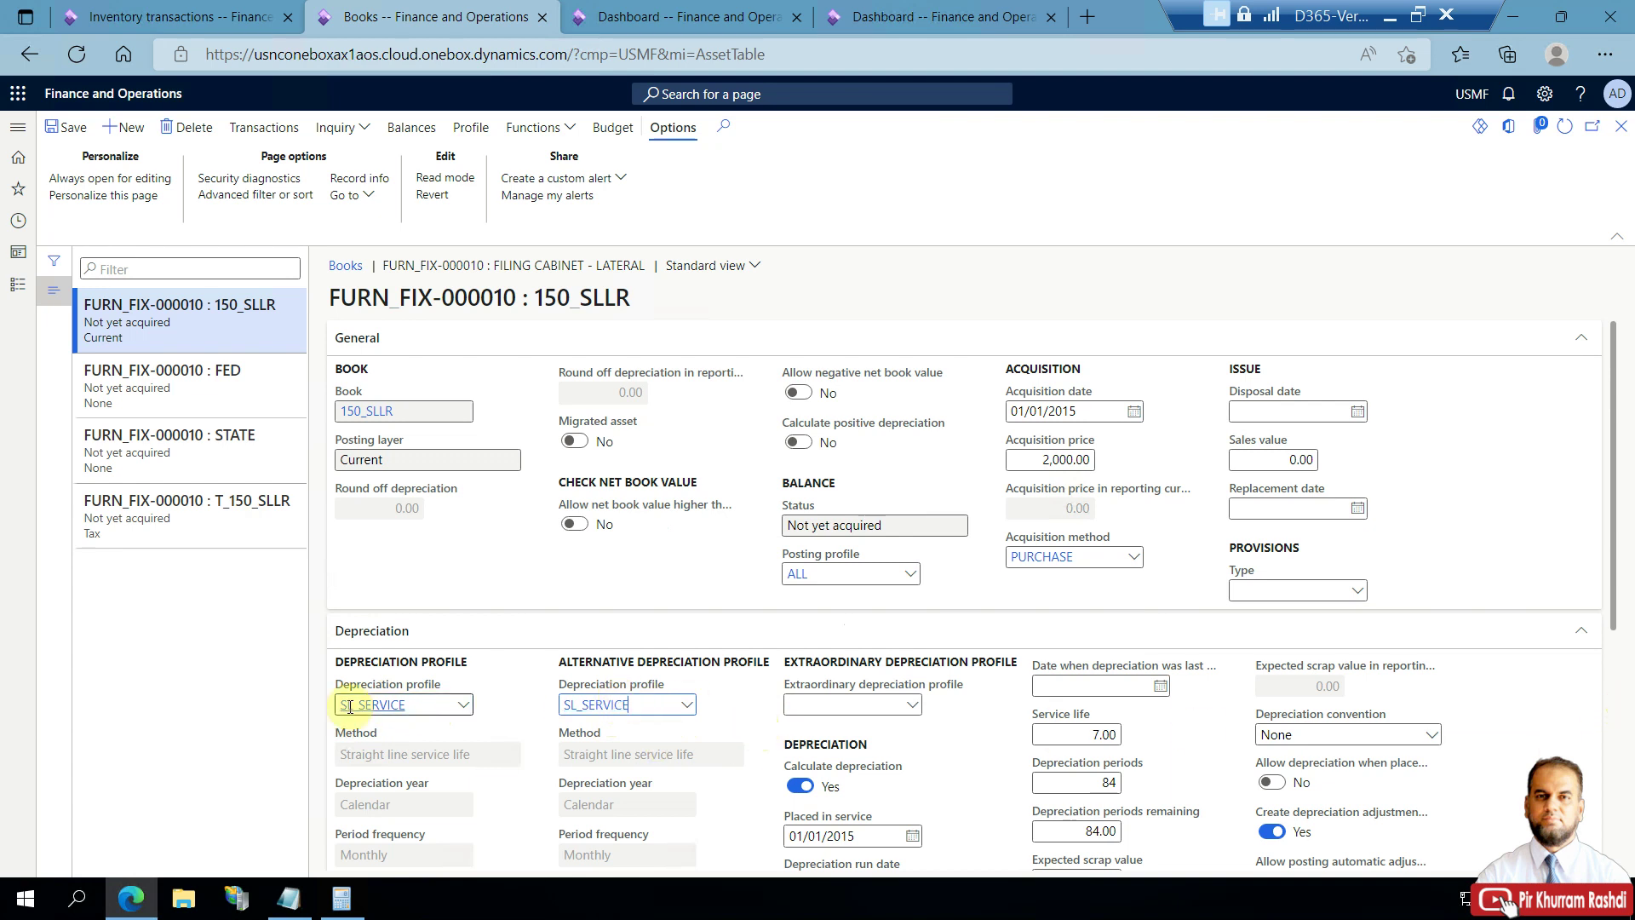
click(462, 705)
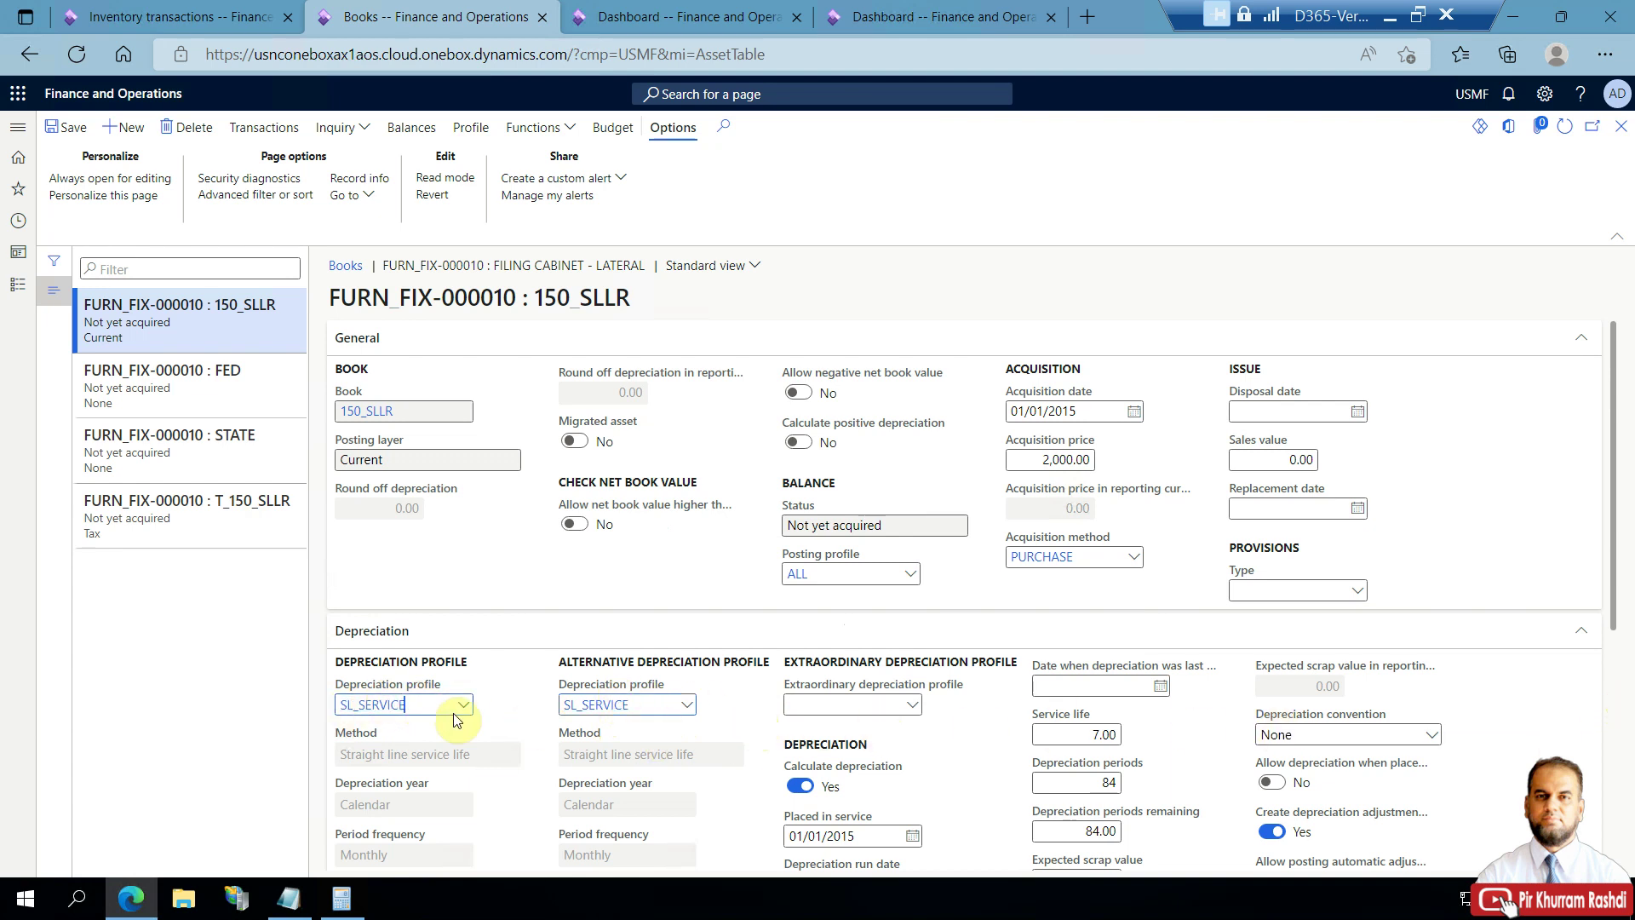
drag(408, 700, 339, 700)
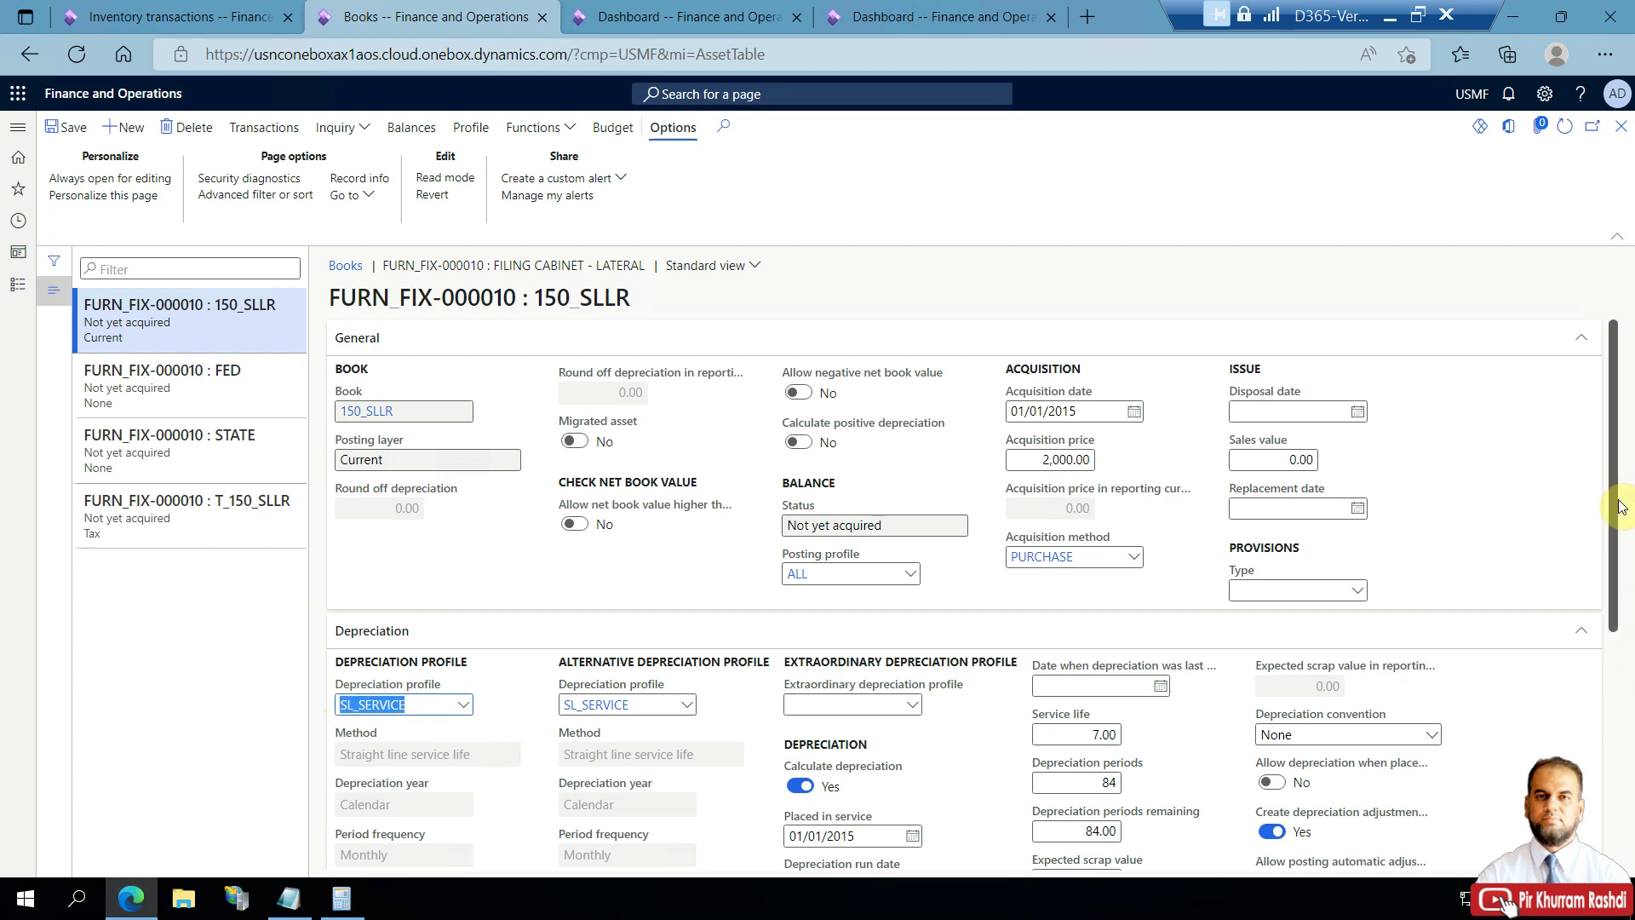
Rename the record key of the asset's 150_SLLR book as SLSL.
scroll(1622, 558, down, 2)
scroll(1622, 557, down, 1)
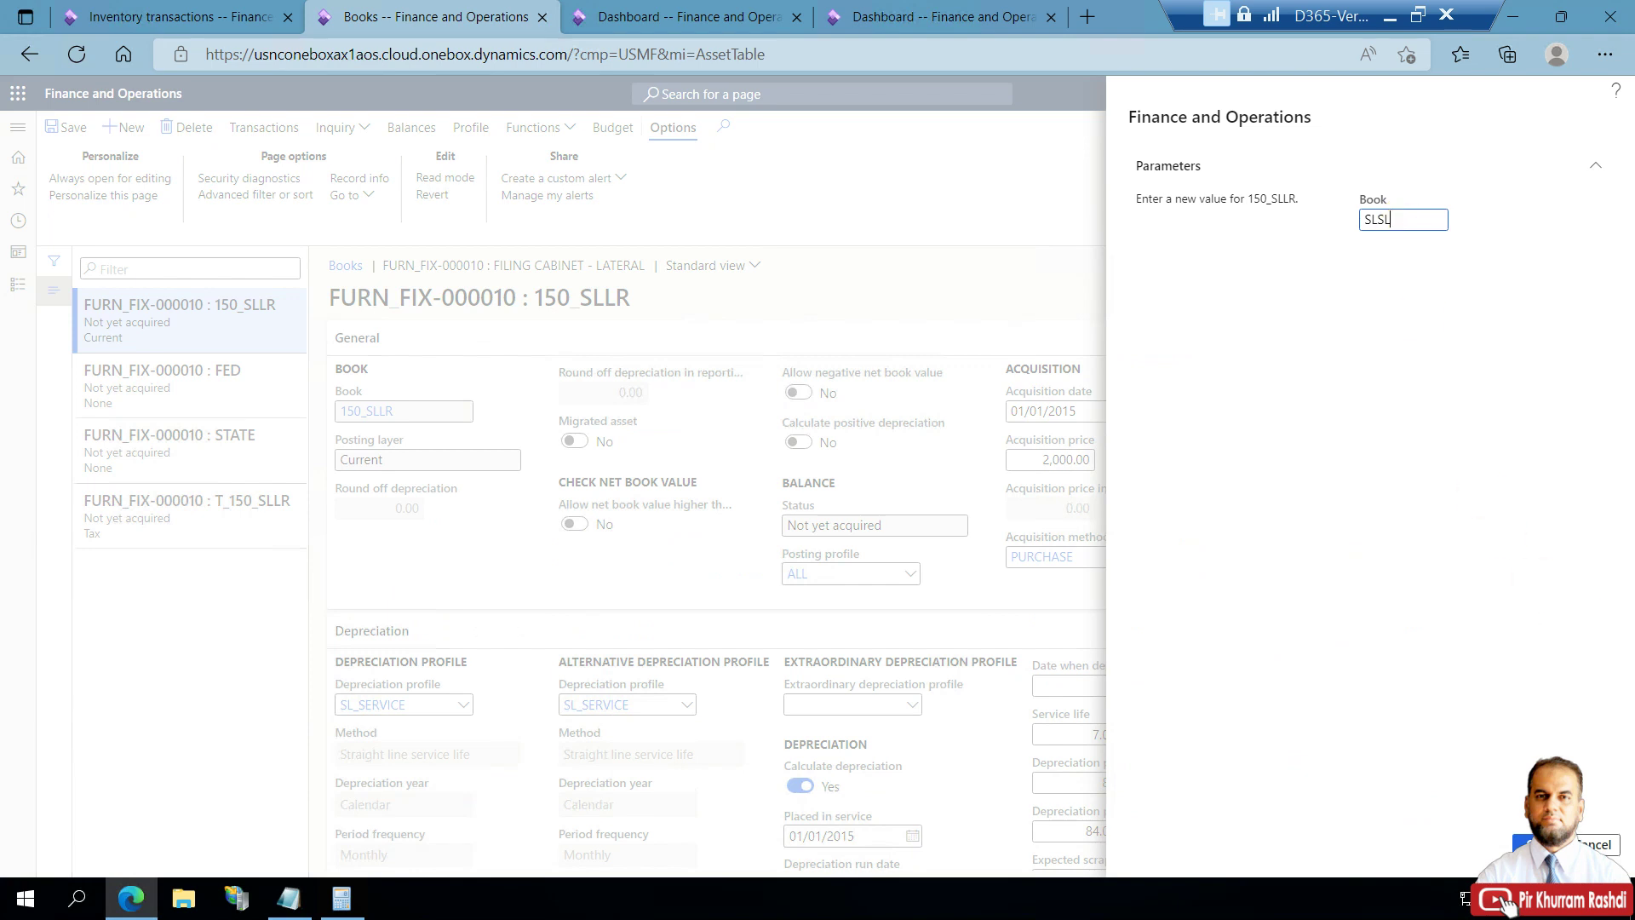
click(1540, 843)
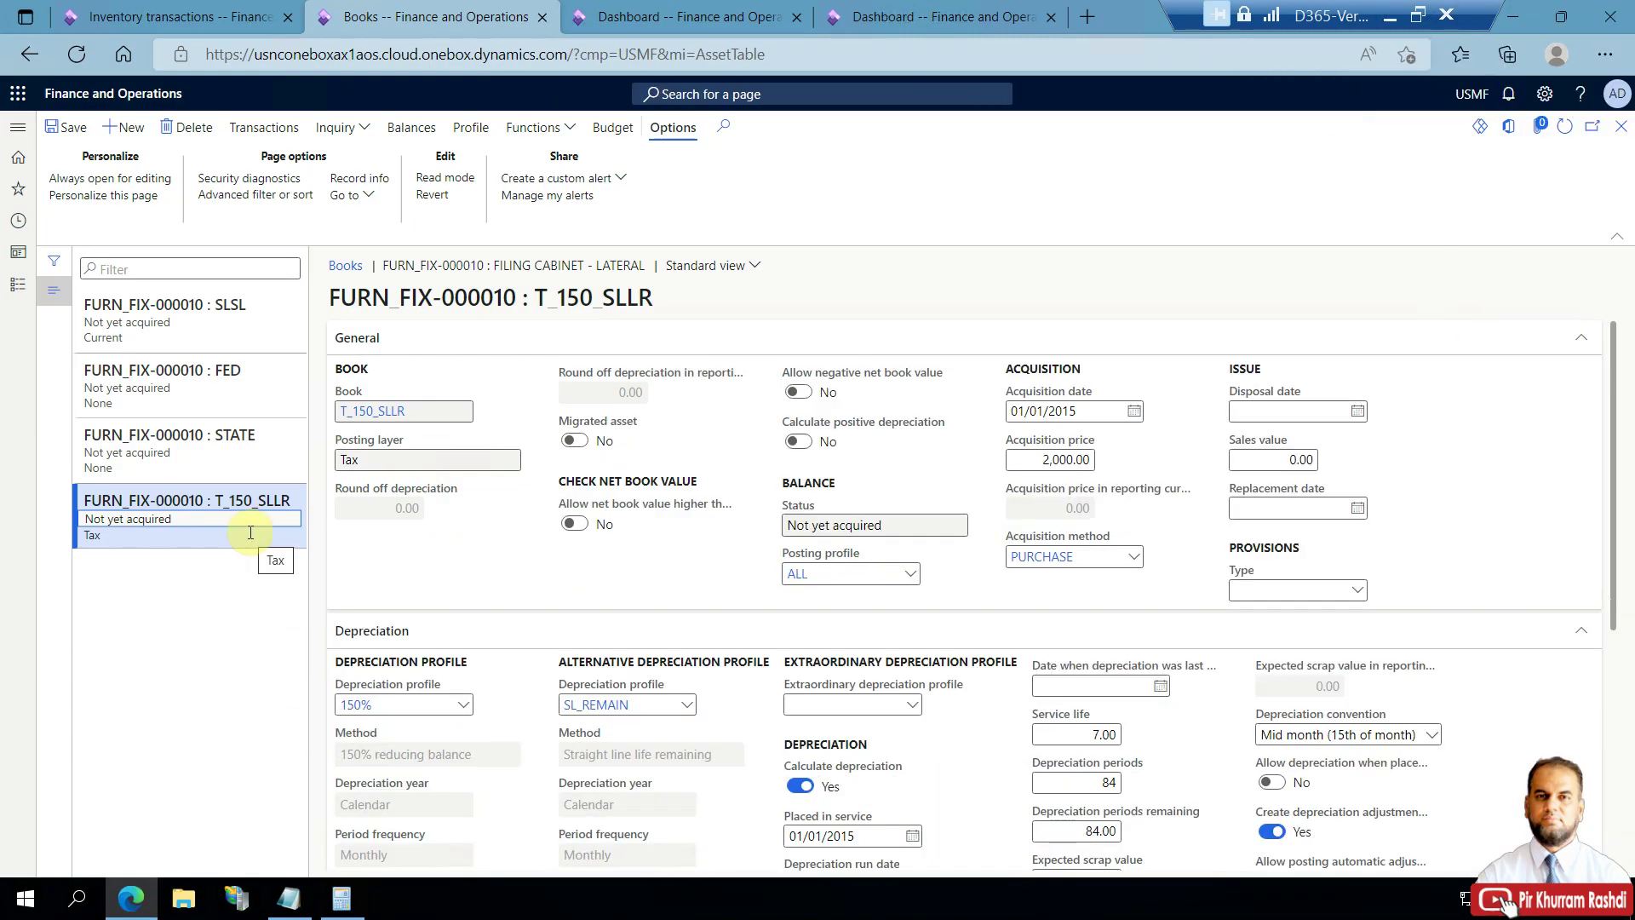
Rename the record key of the asset's T_150_SLLR book as T_SLSL and return to the fixed assets list.
click(359, 178)
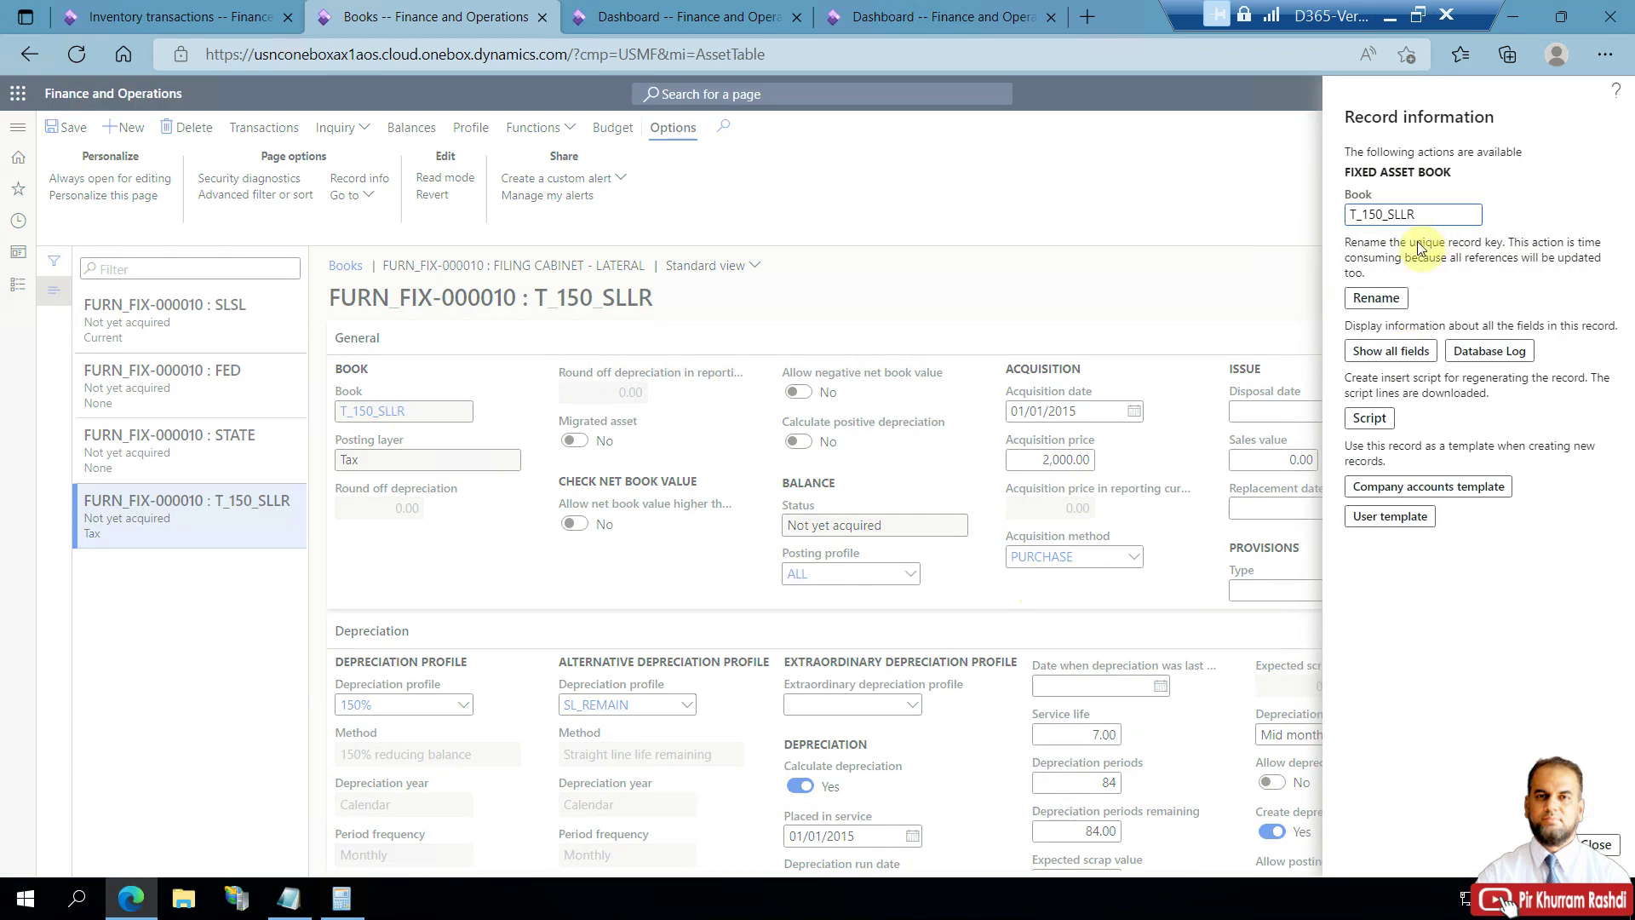
click(1373, 298)
text(T_SLSL)
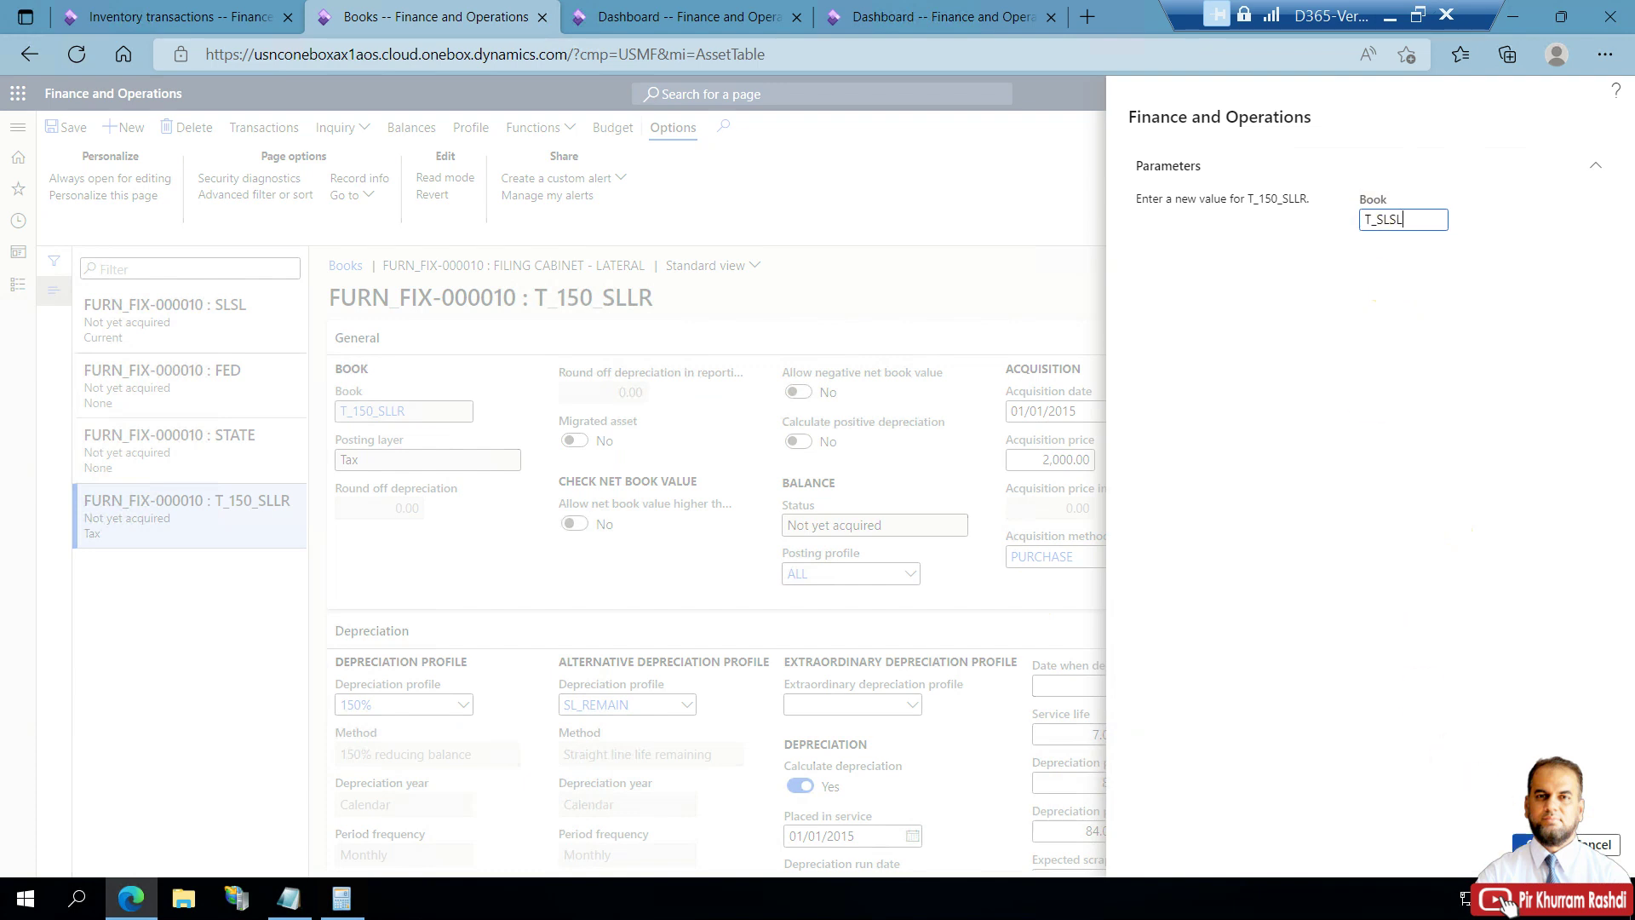
click(1532, 844)
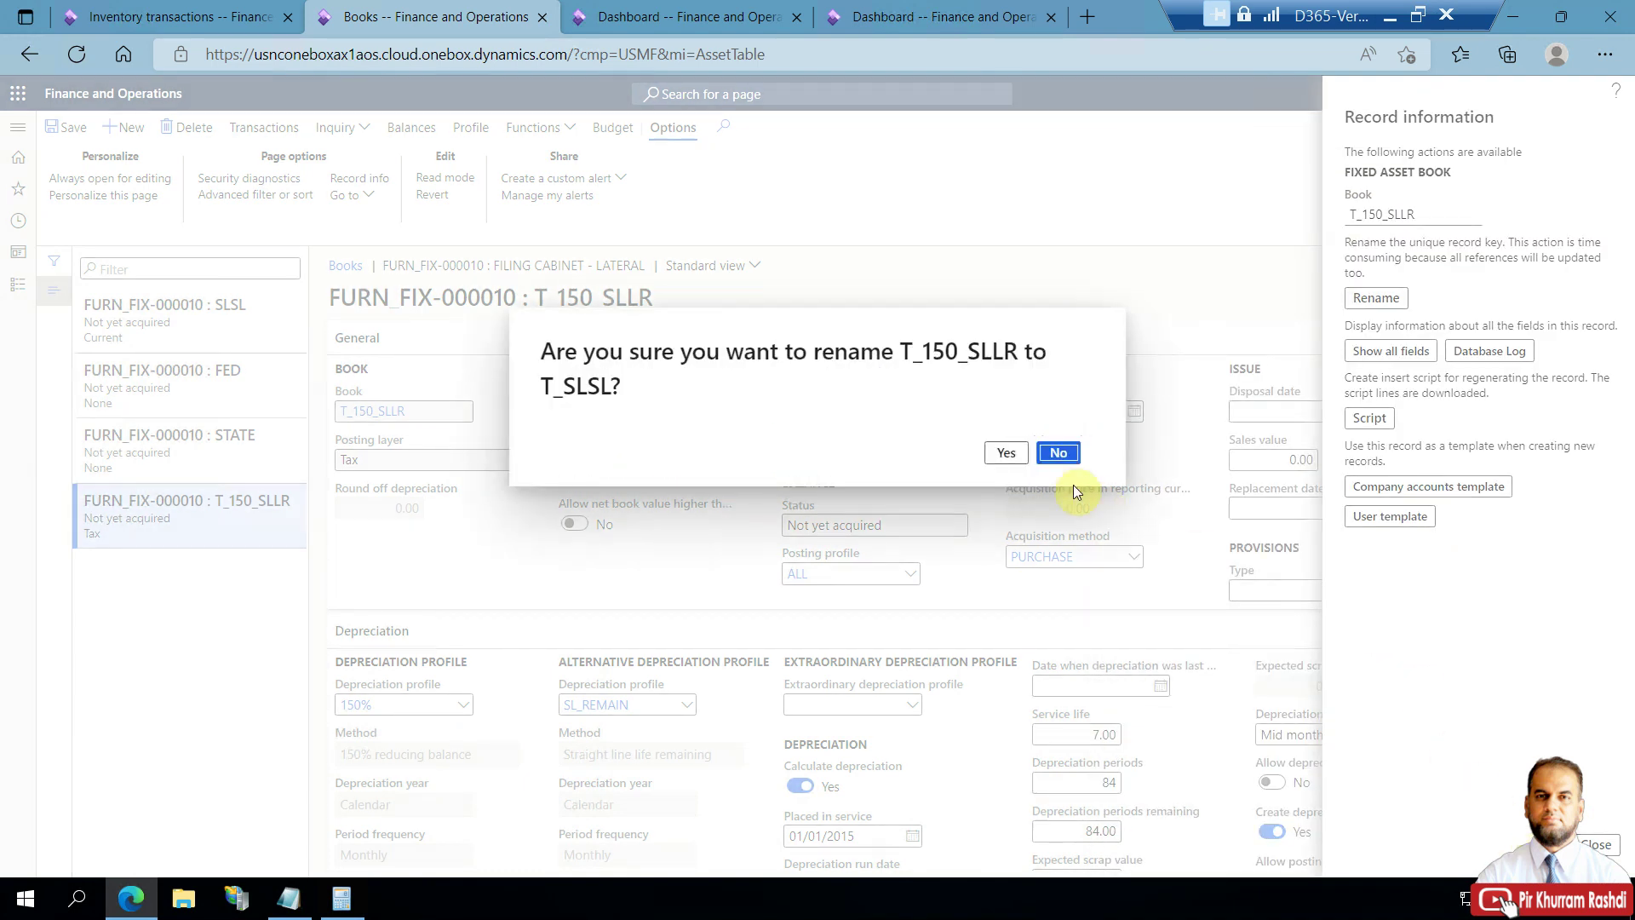
click(1009, 453)
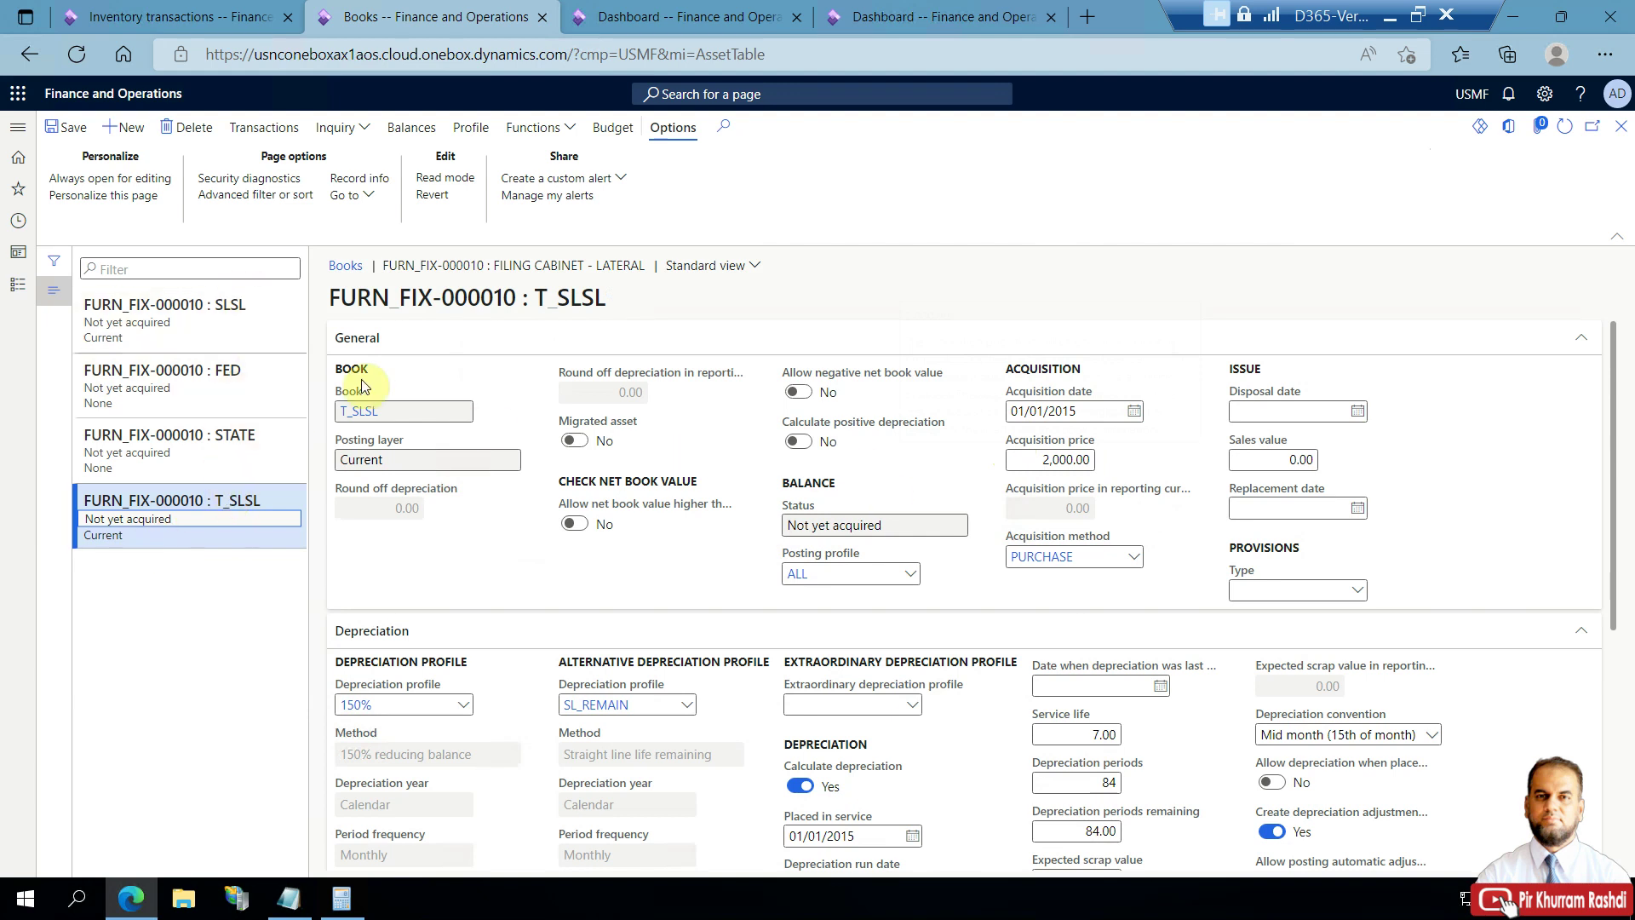
click(263, 304)
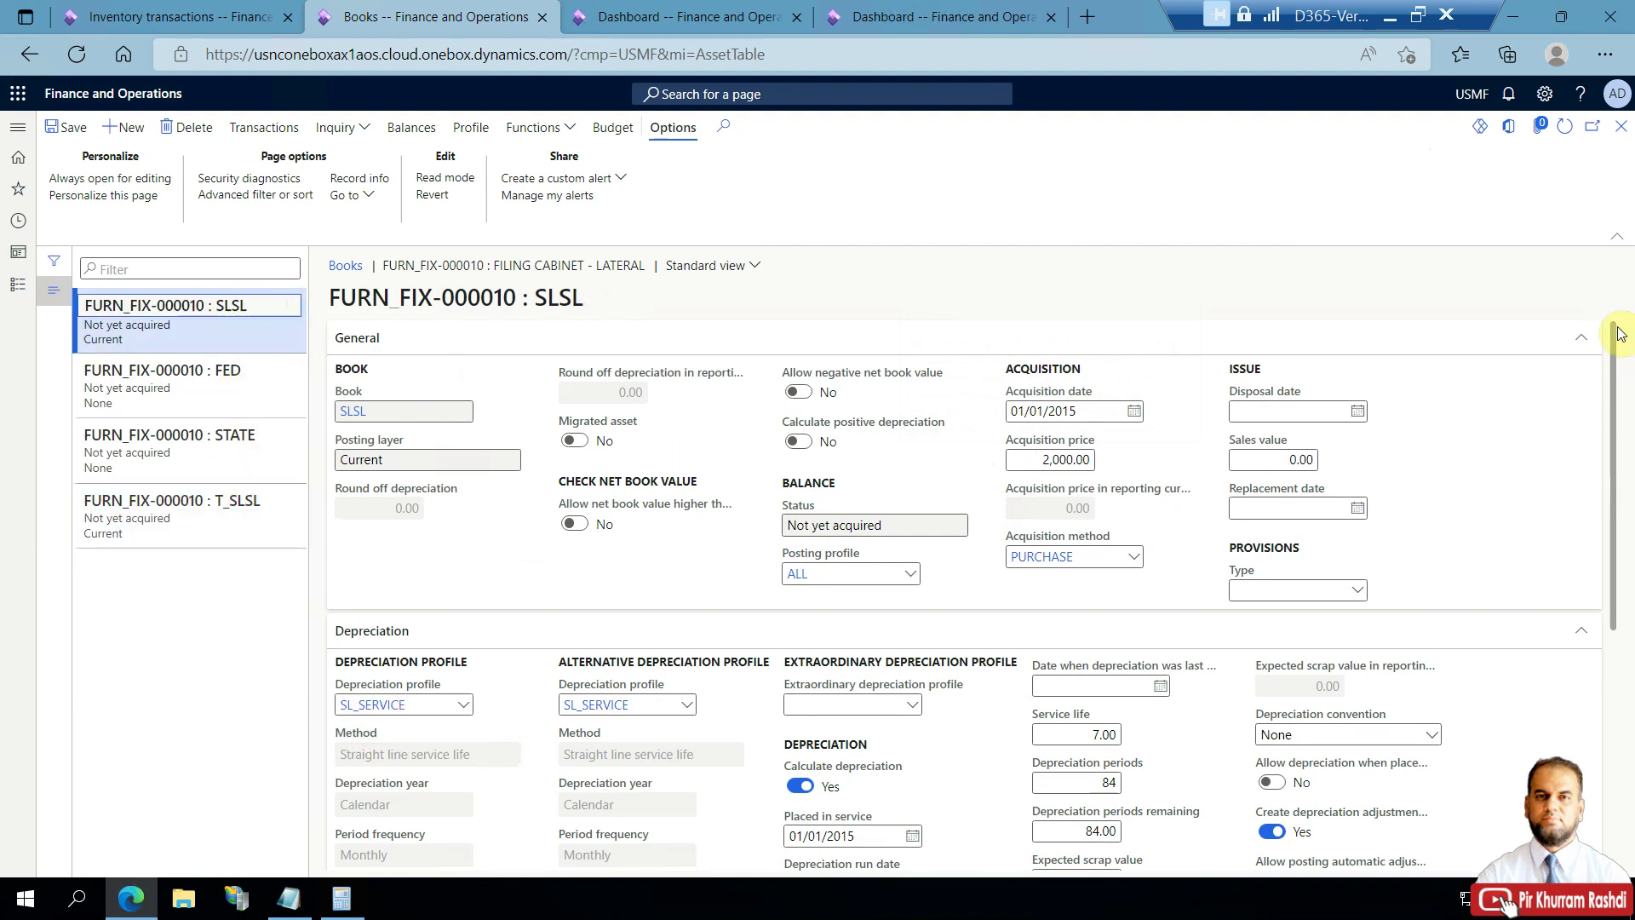
click(1620, 128)
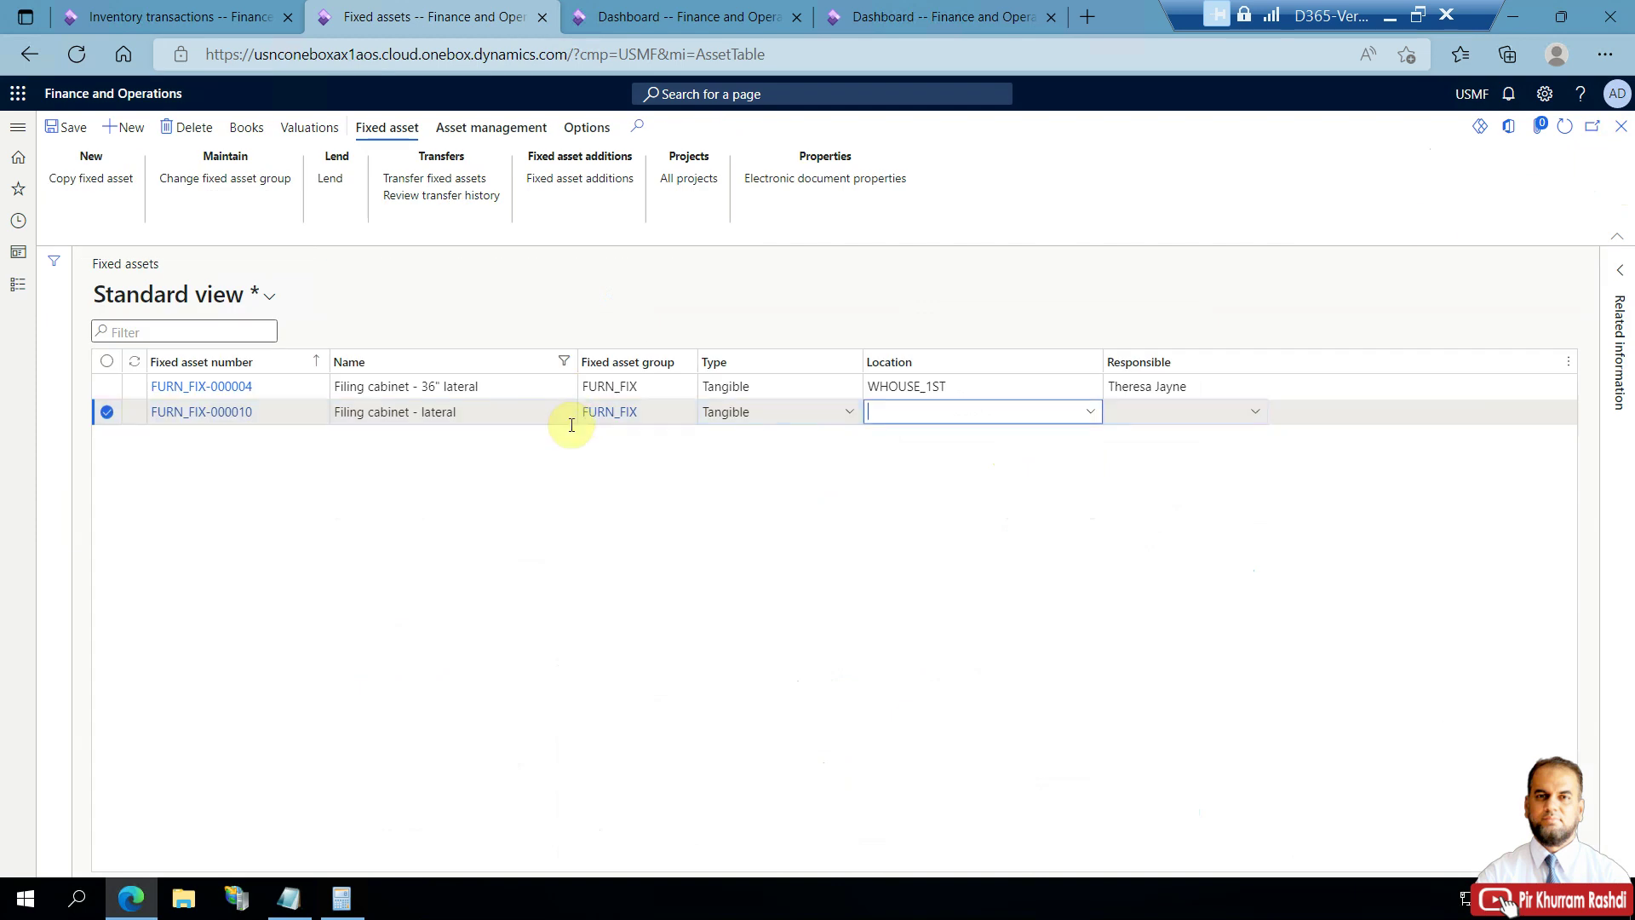
Check the fixed asset number noted in Notepad against the new asset in the list.
click(288, 898)
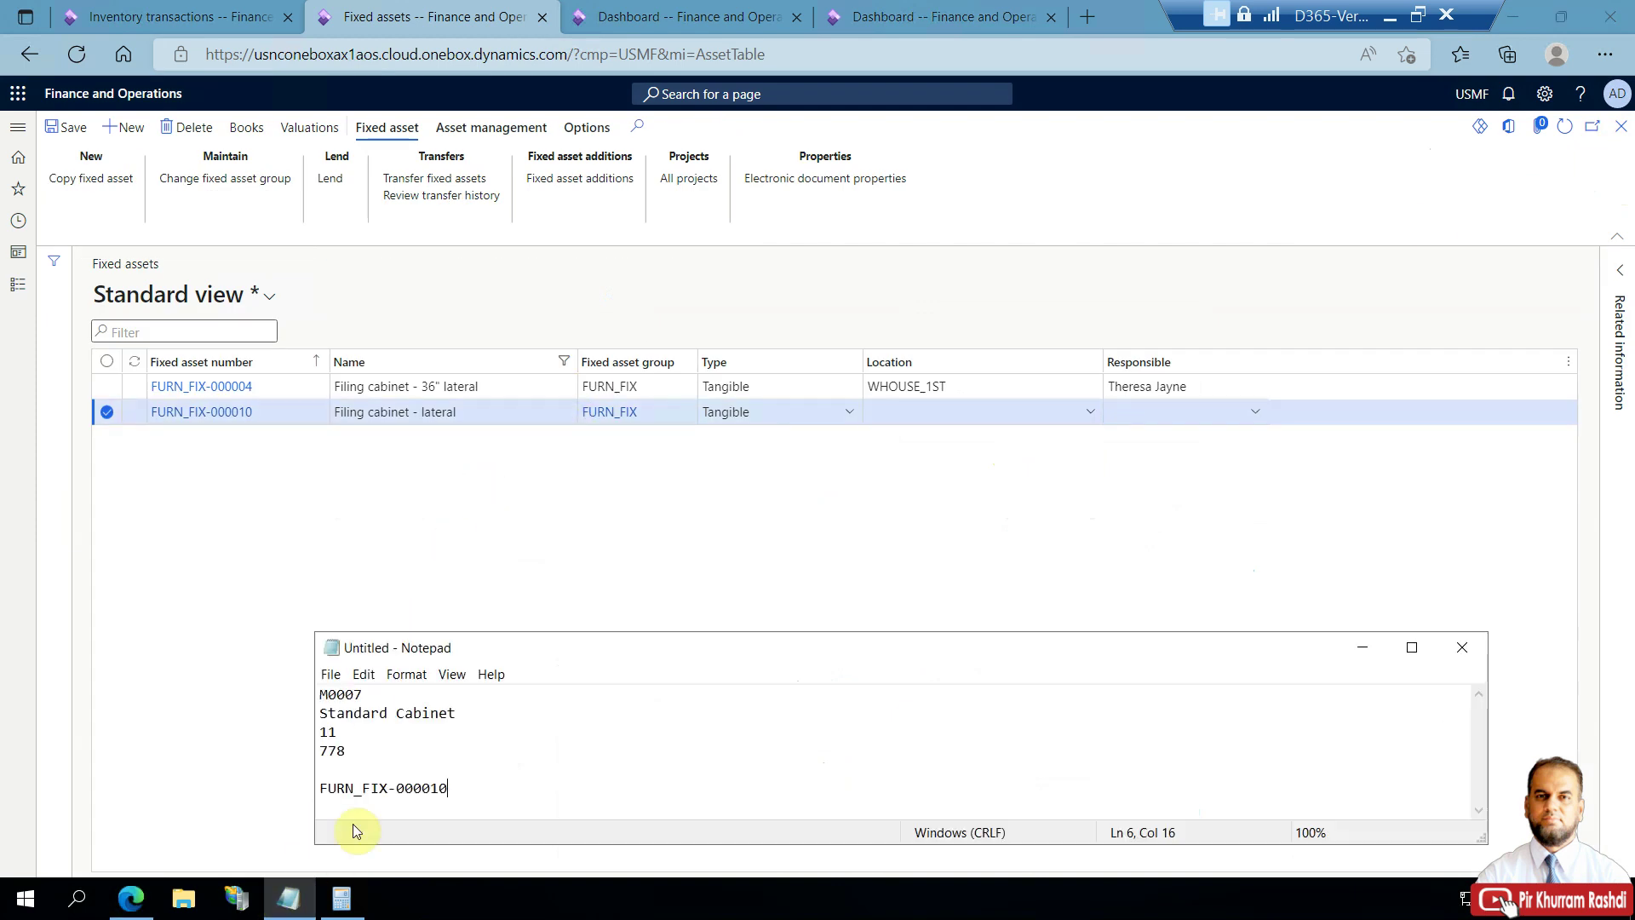
drag(470, 785, 306, 785)
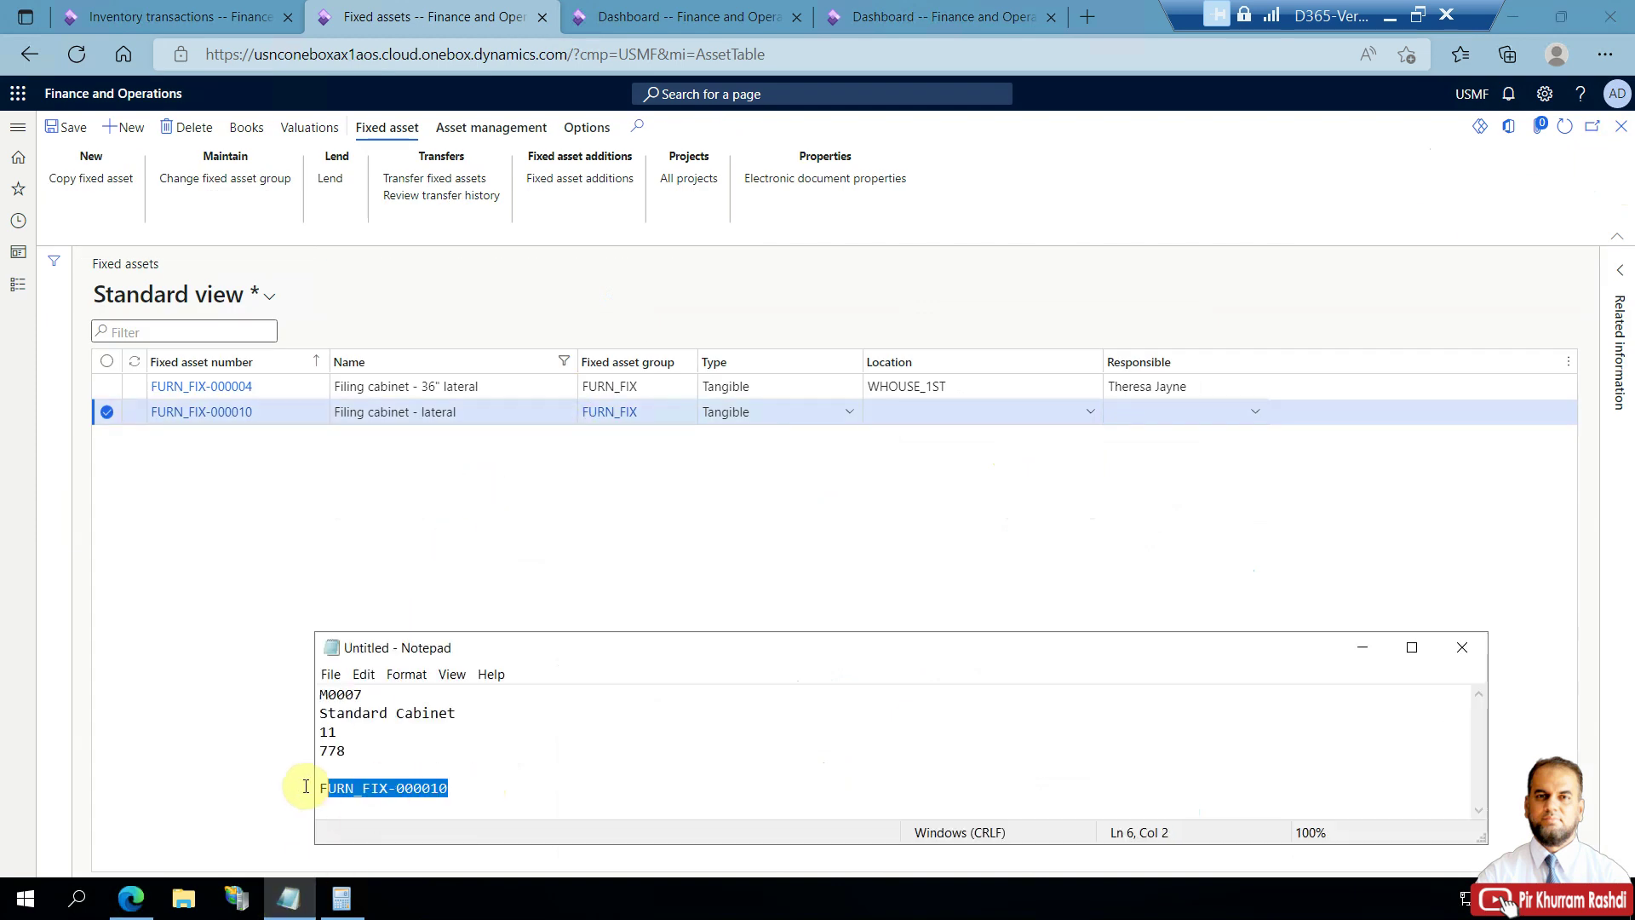
click(134, 647)
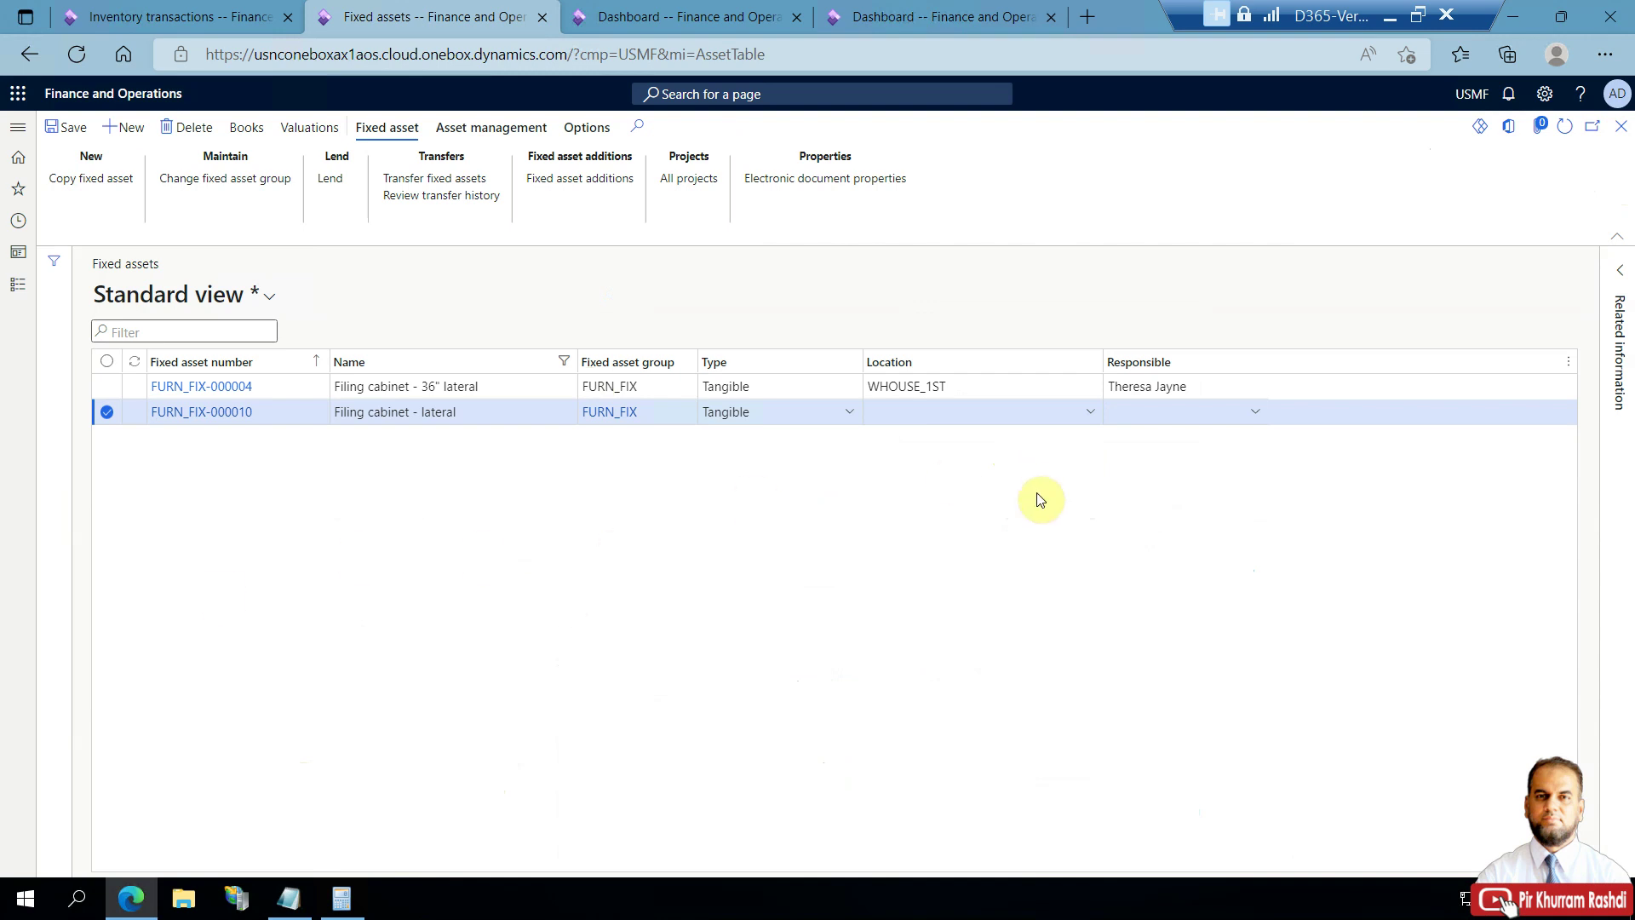
Copy the financial date 28/05/2022 of purchase order 000039 from the M0007 inventory transactions into Notepad, below the asset number.
click(247, 17)
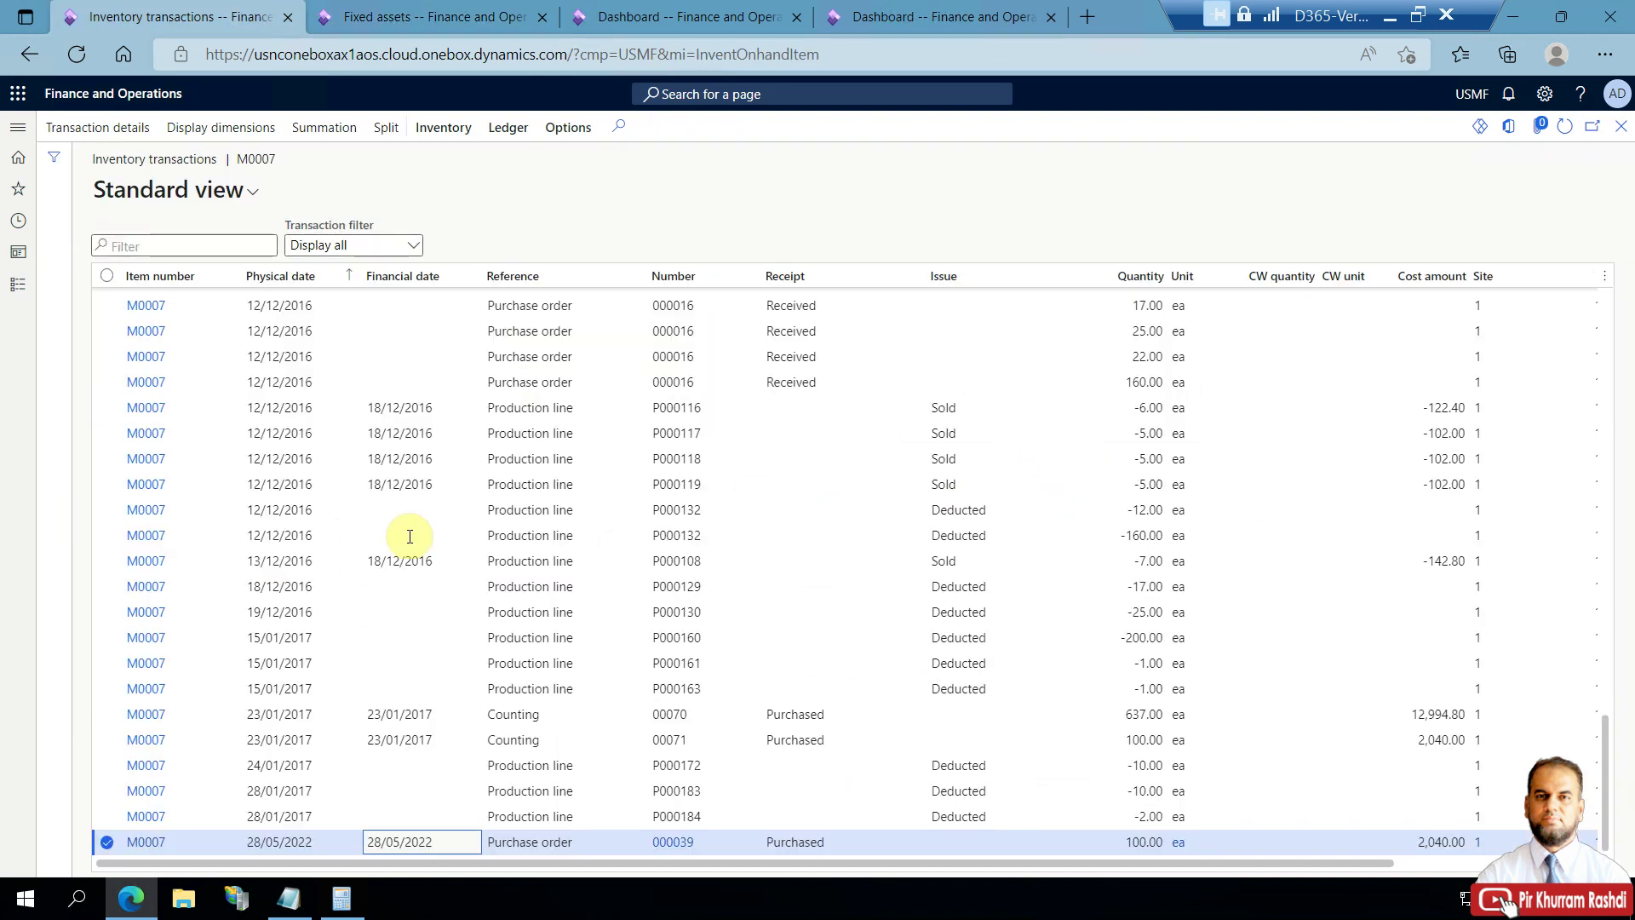
drag(434, 840, 367, 843)
key(ctrl+c)
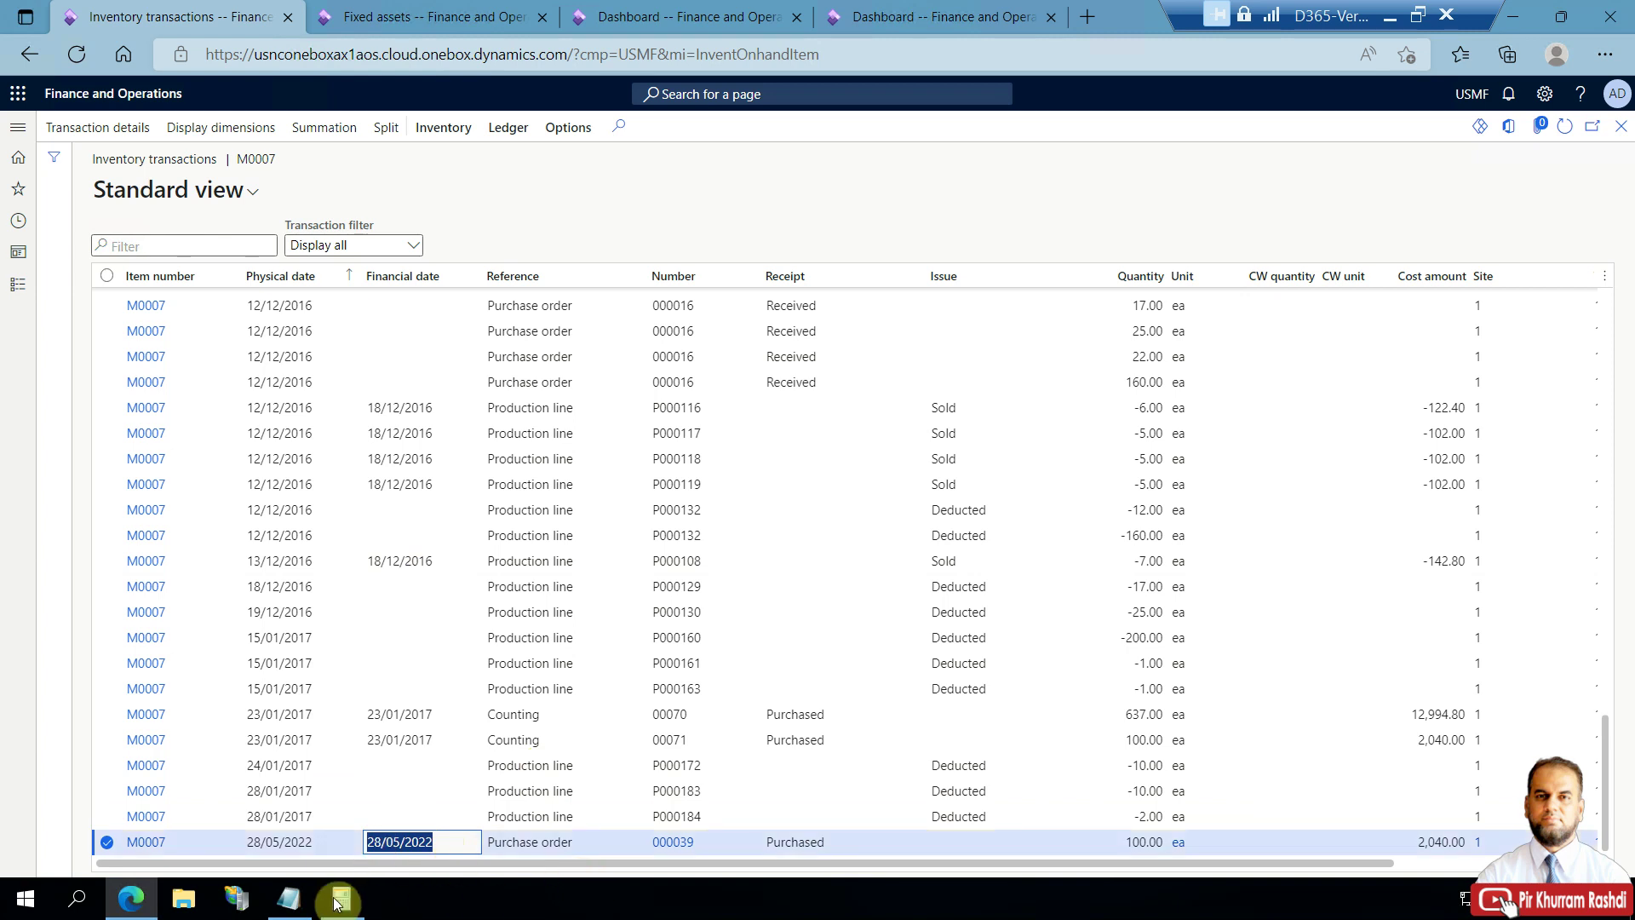
click(288, 899)
click(481, 791)
key(Return)
key(Return)
key(ctrl+v)
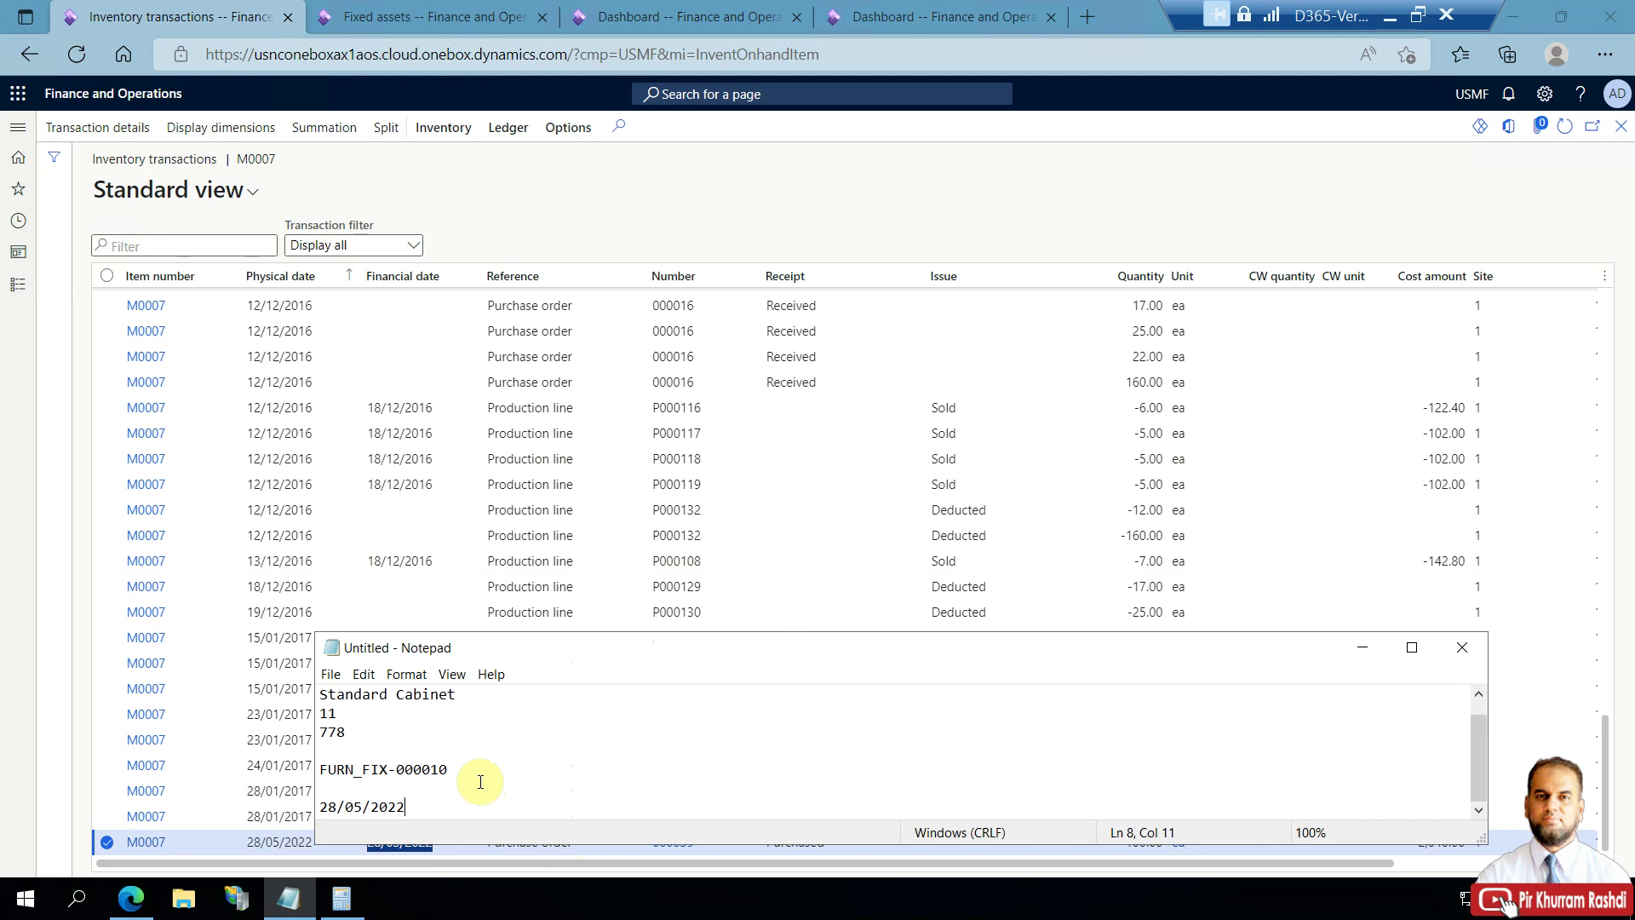
click(628, 212)
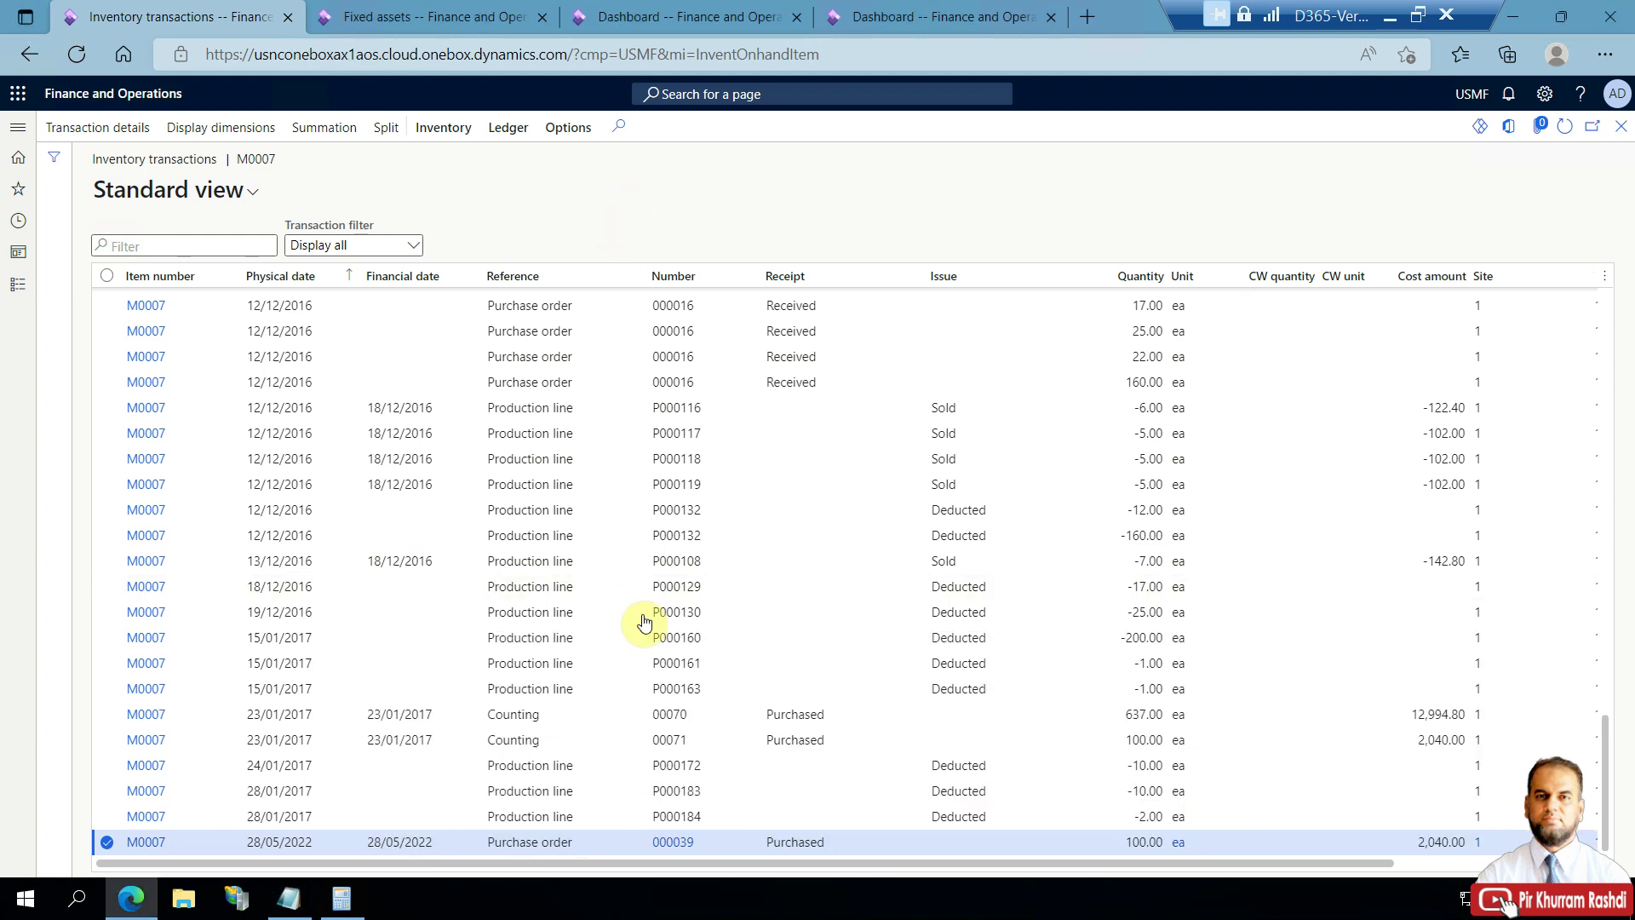
Open the Inventory to fixed assets journal page of the Fixed assets module in the spare dashboard tab.
click(677, 10)
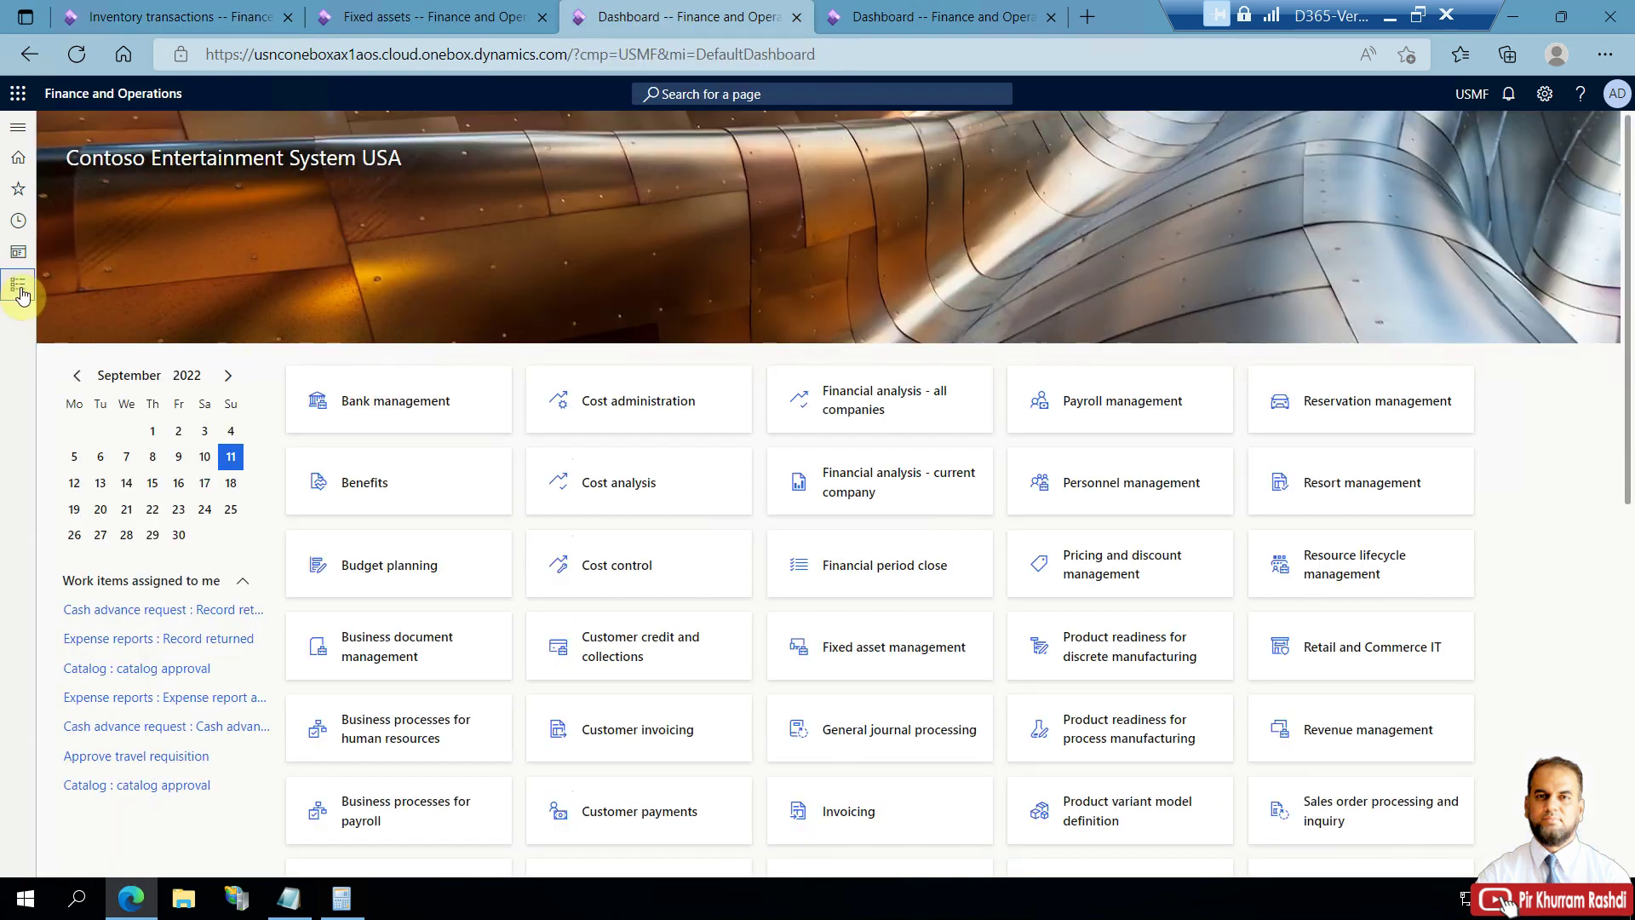
click(21, 291)
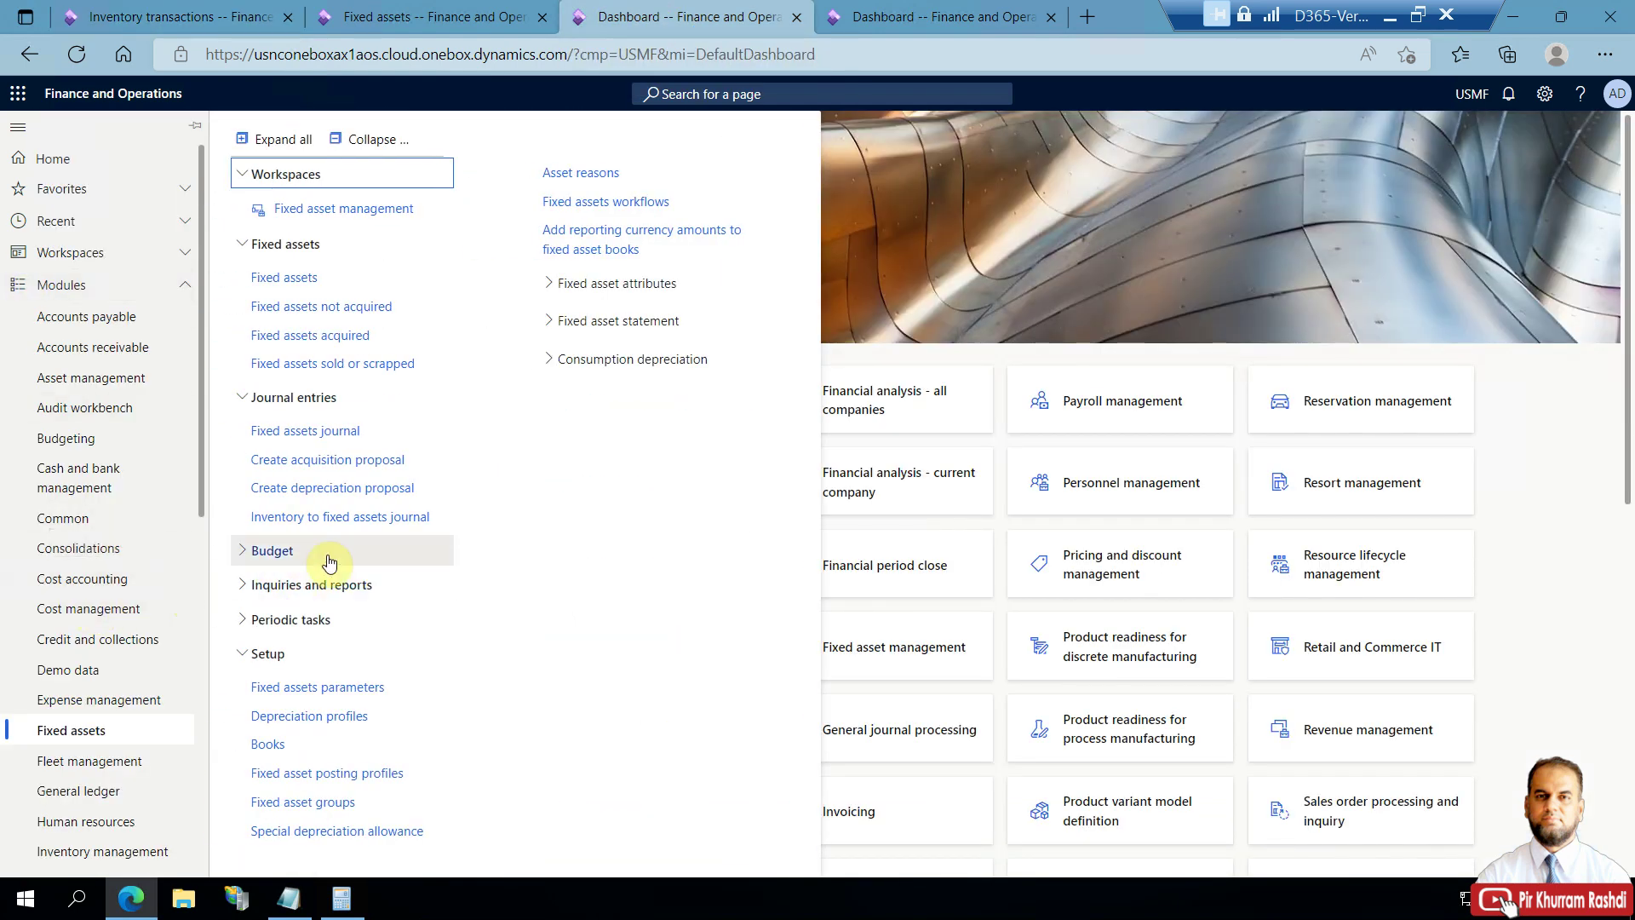
click(388, 139)
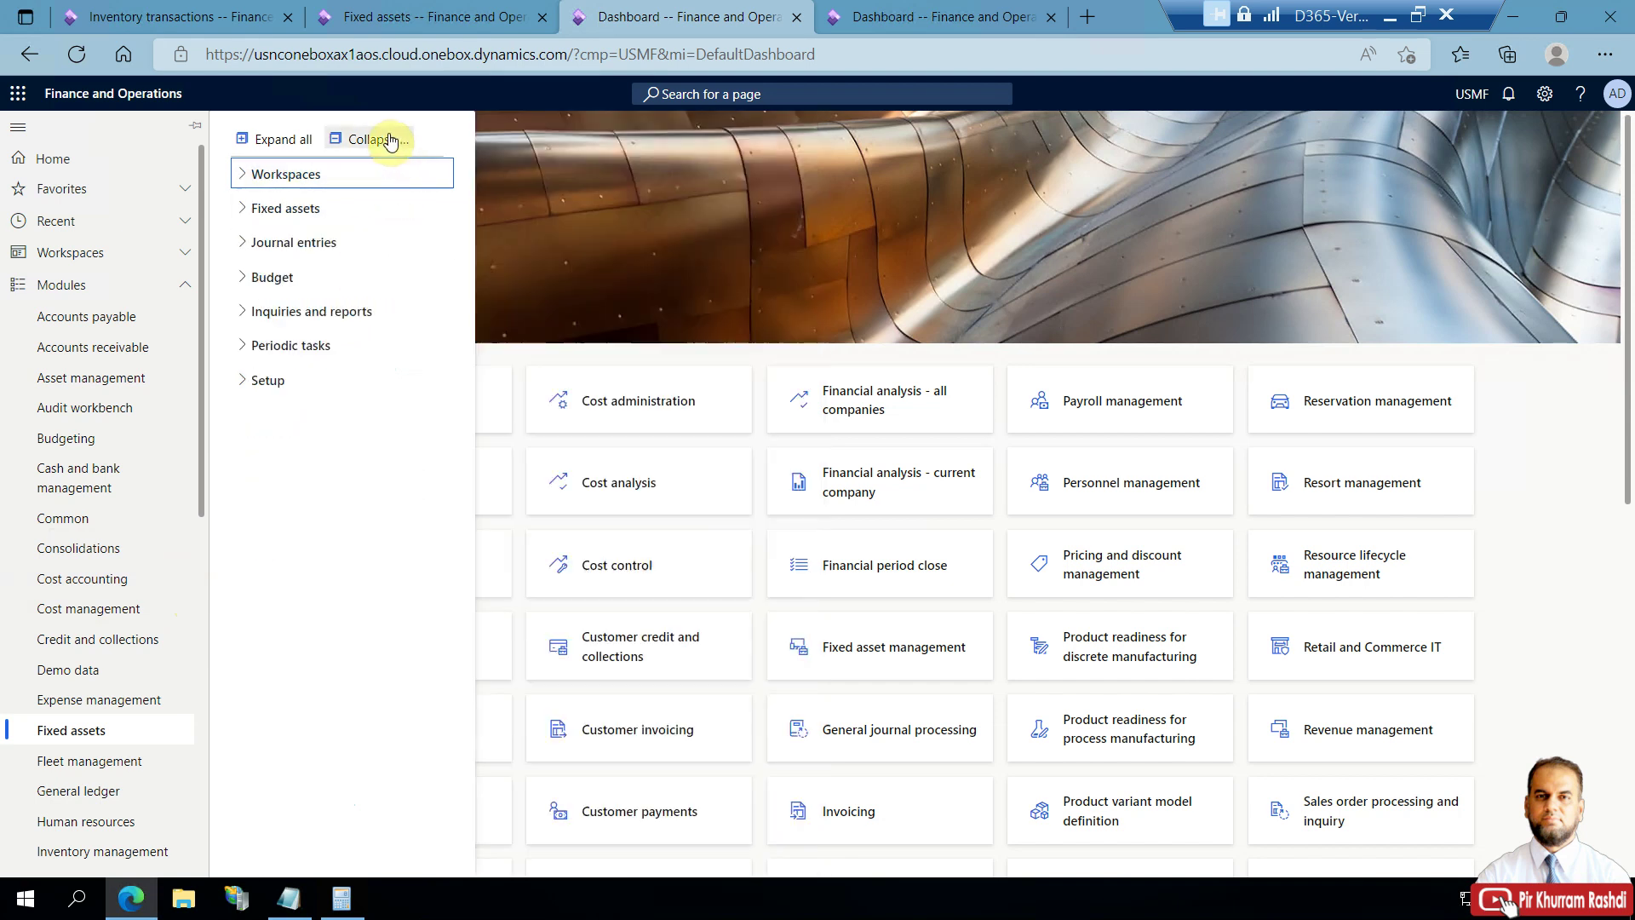
click(313, 246)
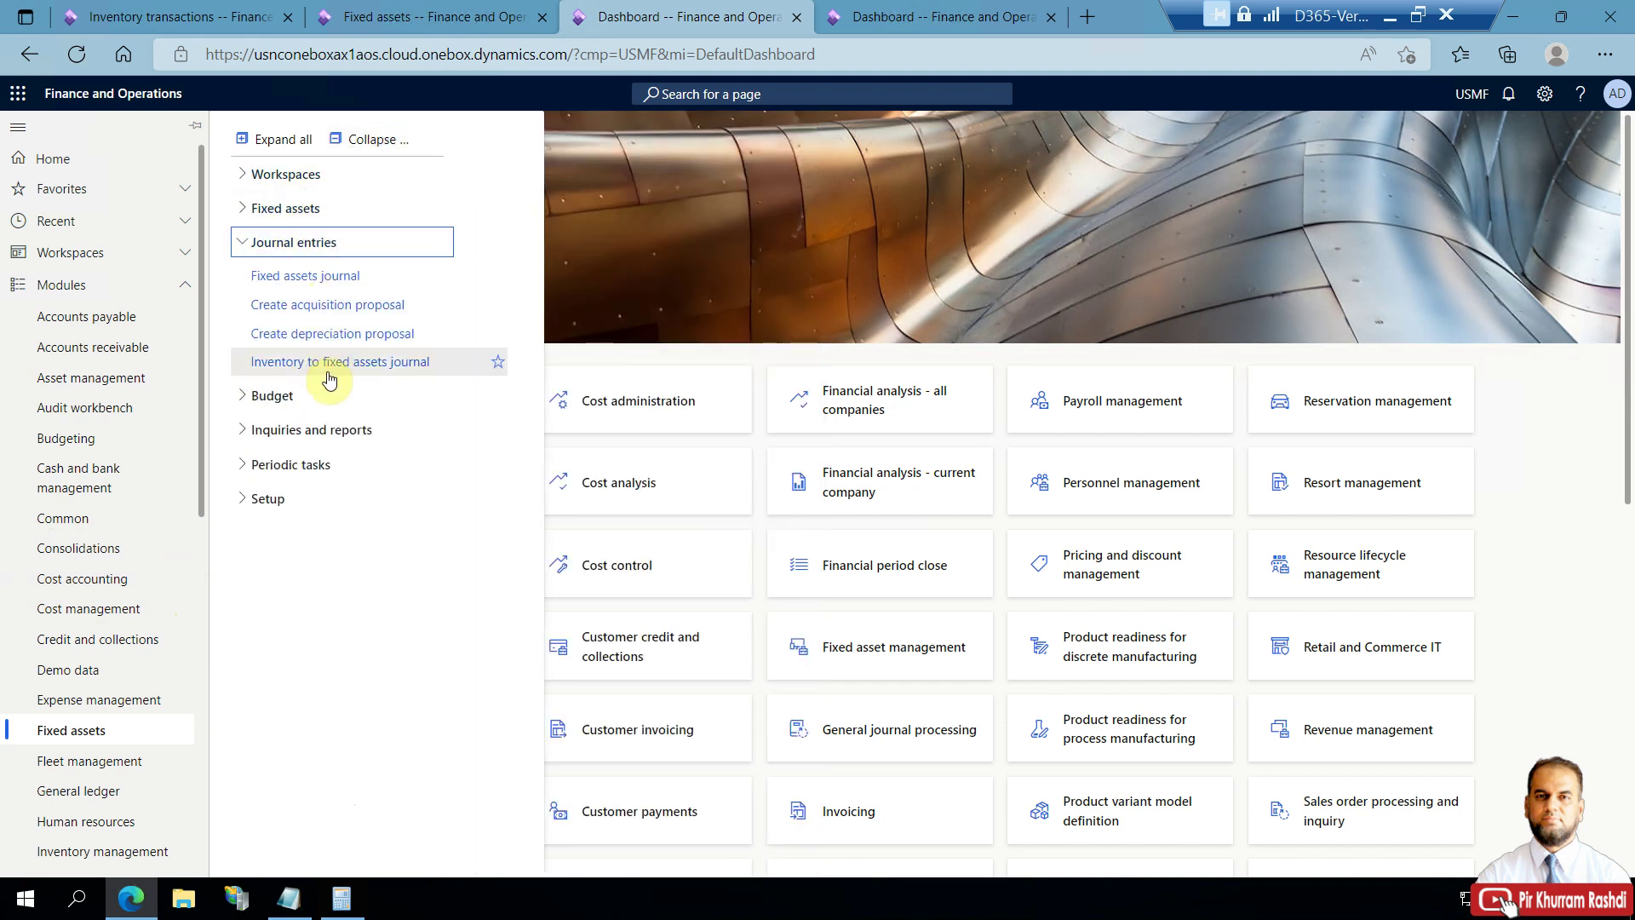
click(380, 363)
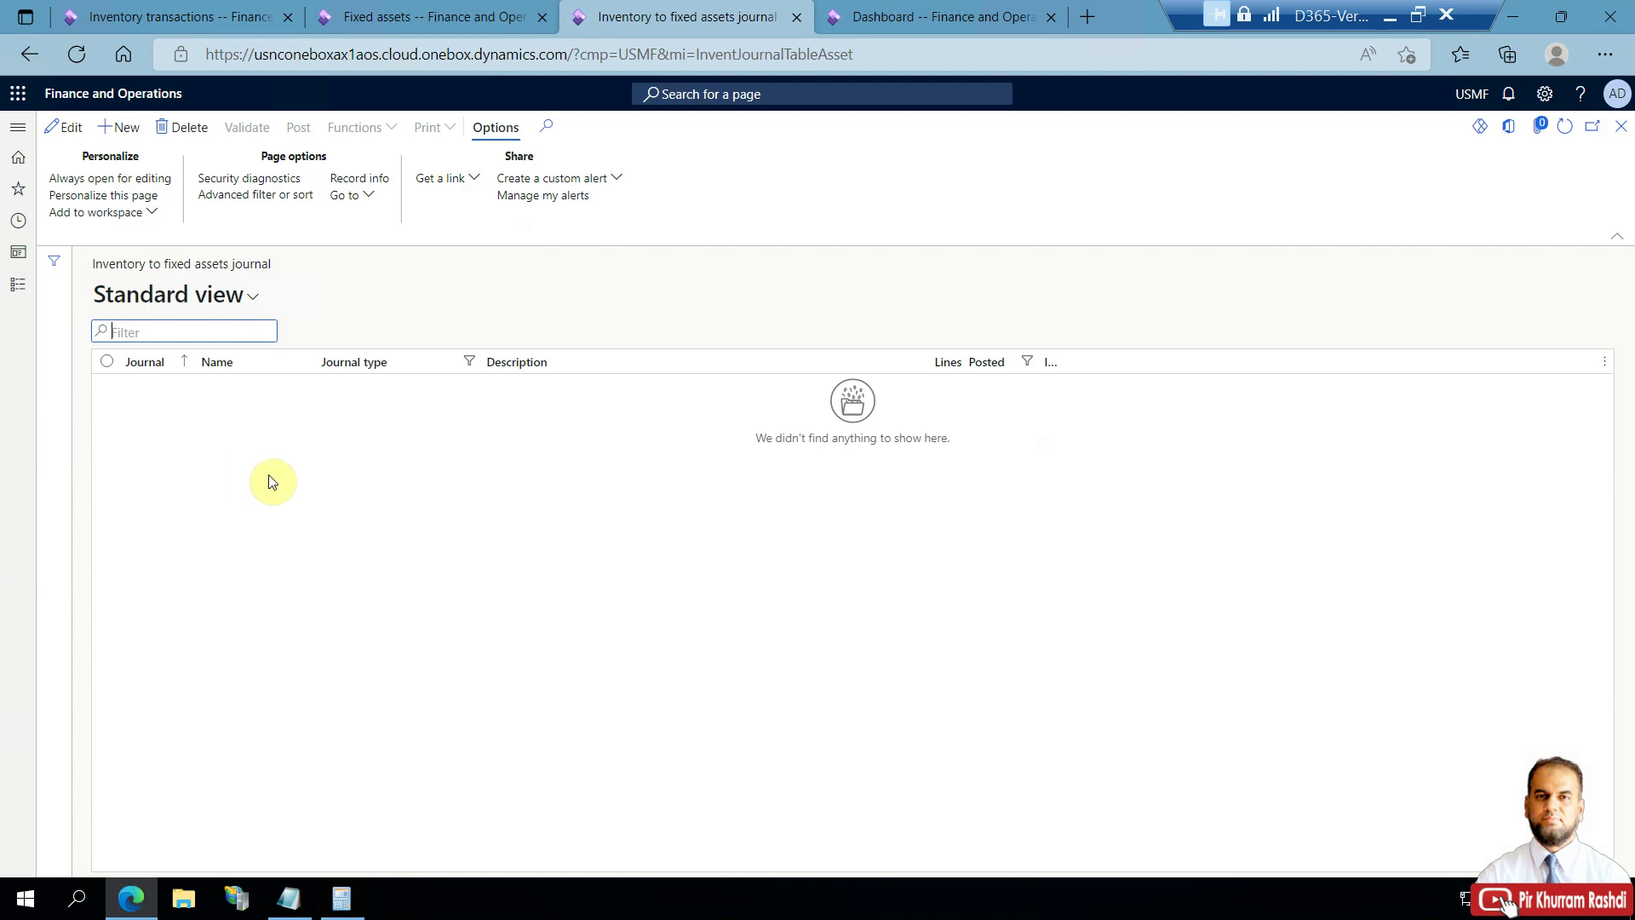
Create a new inventory journal with the name IFA and warehouse 11, checking the warehouse number in Notepad.
click(132, 128)
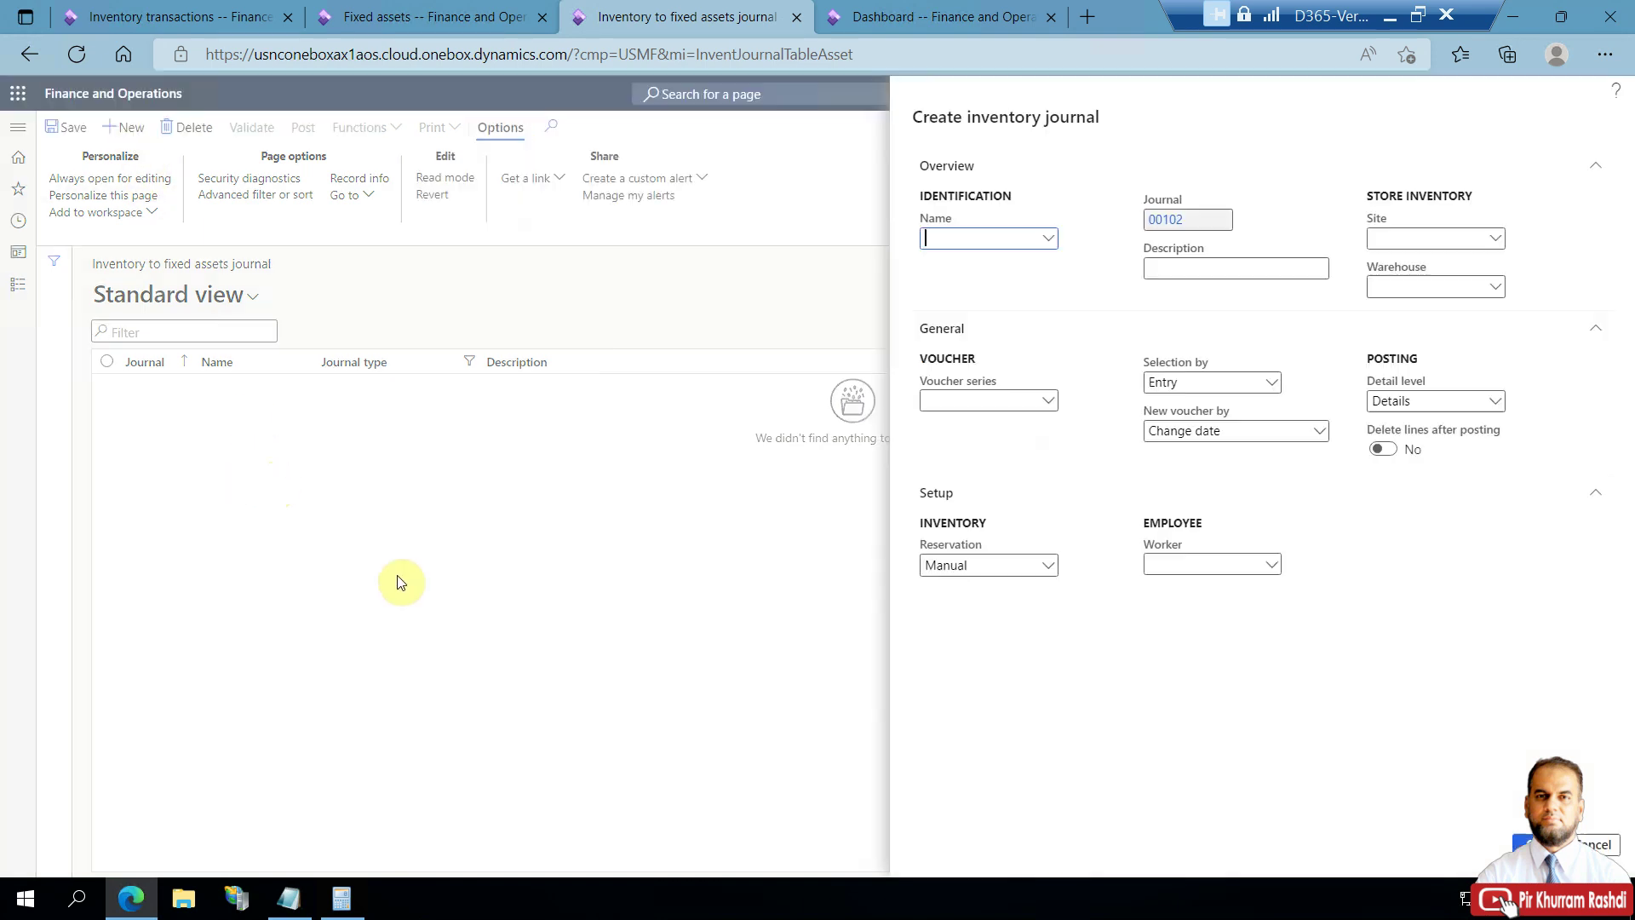
click(1048, 238)
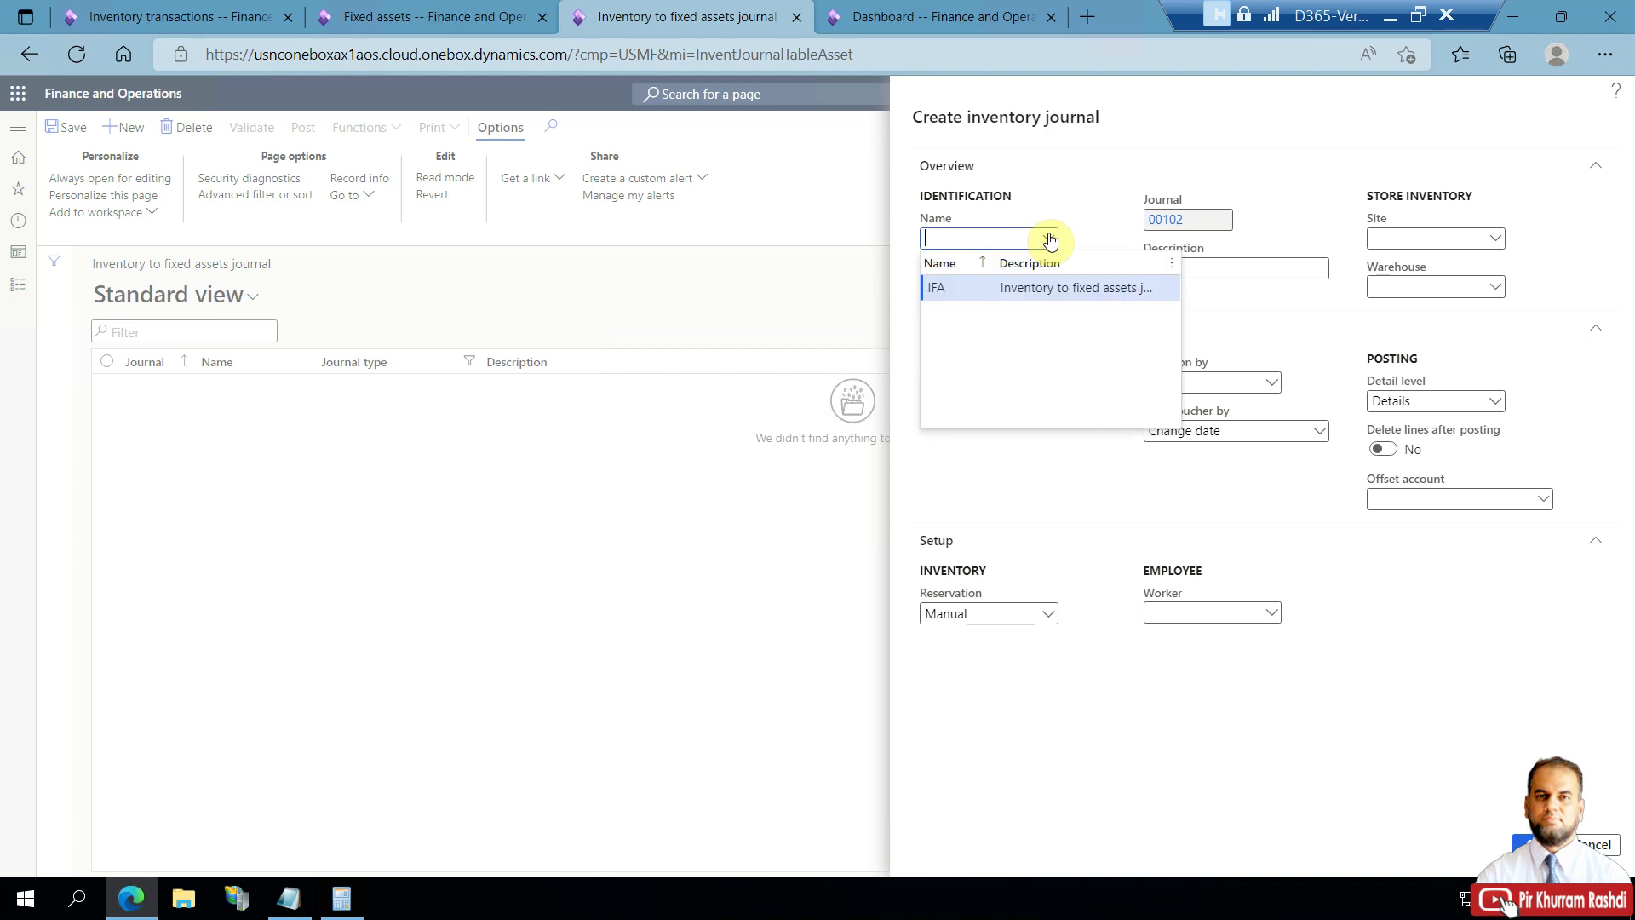
click(1053, 293)
click(1453, 286)
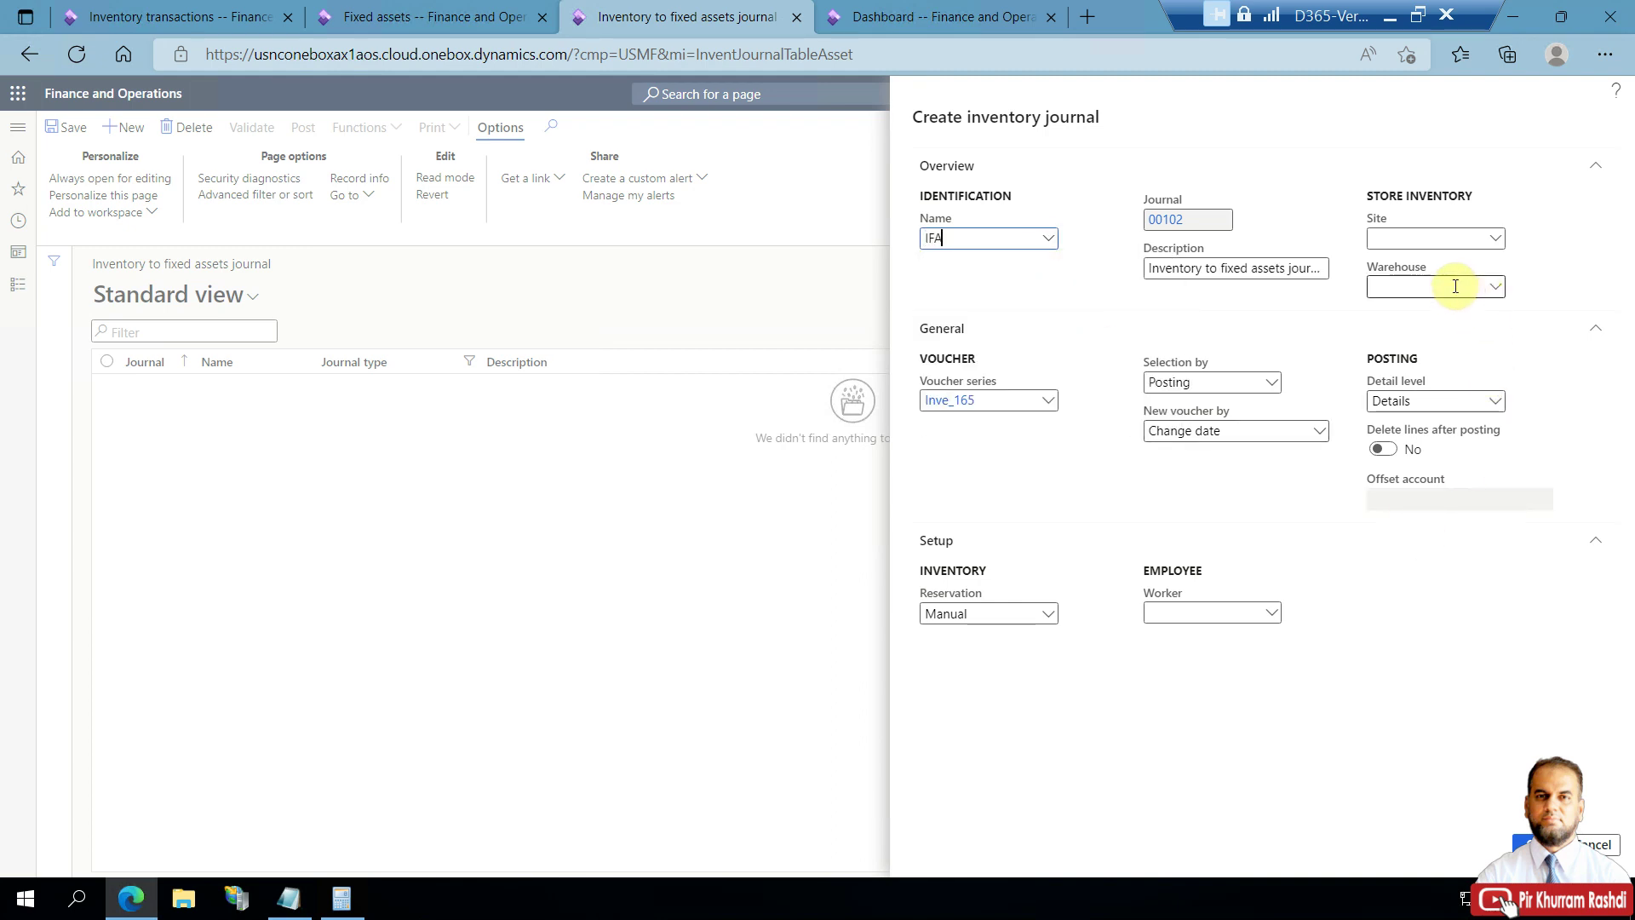
click(292, 901)
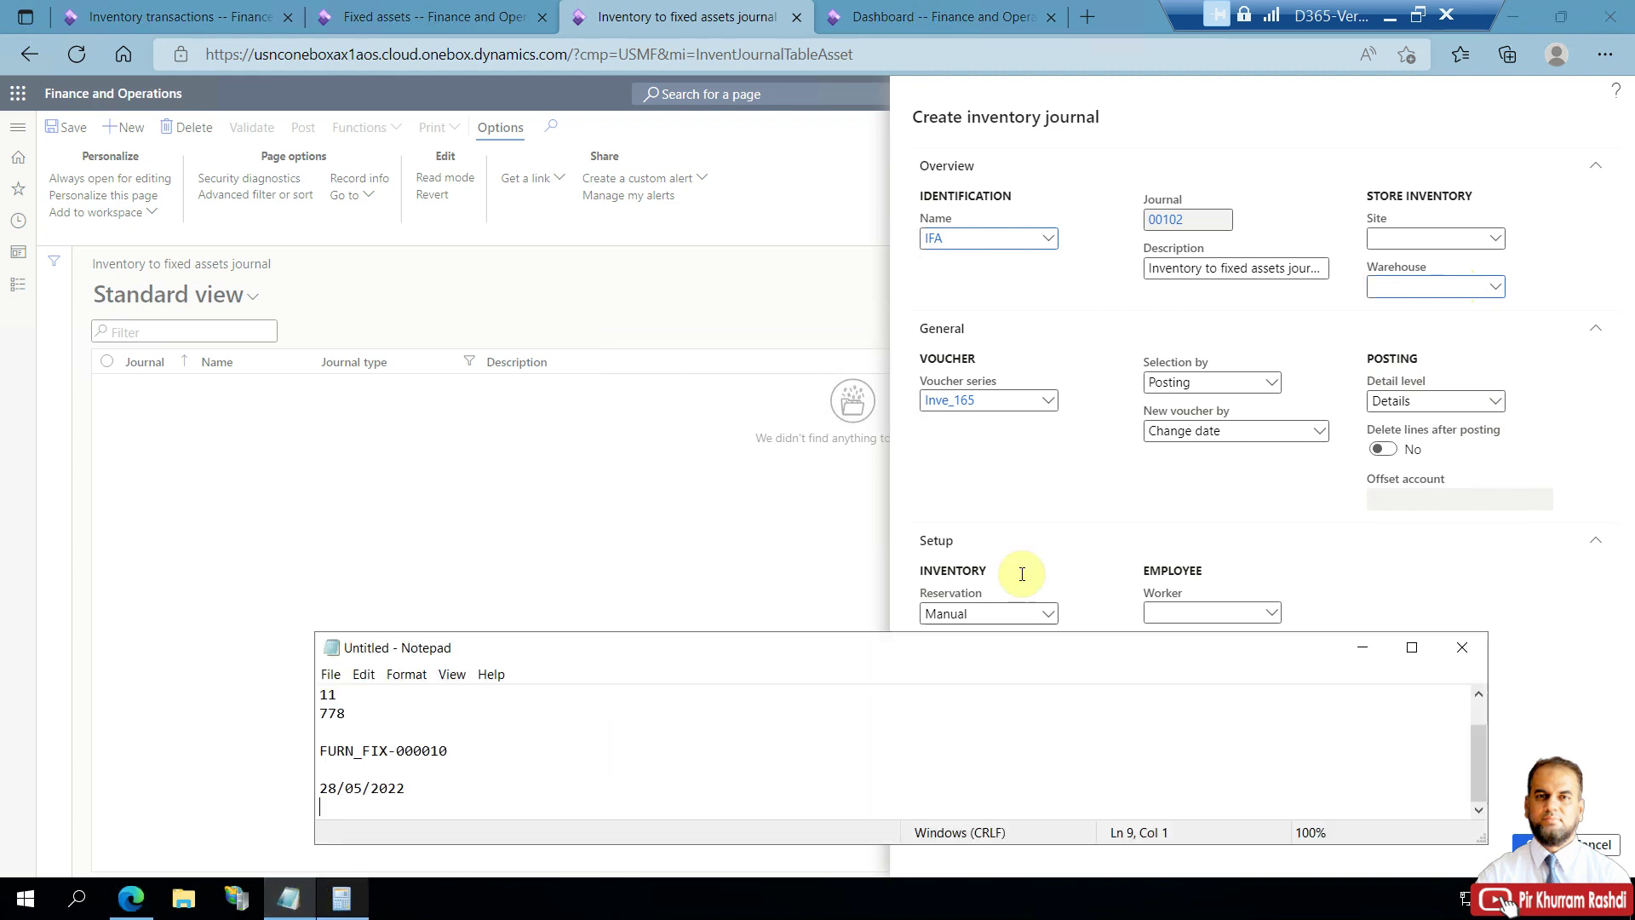
click(1394, 283)
text(11)
click(1498, 290)
click(1438, 332)
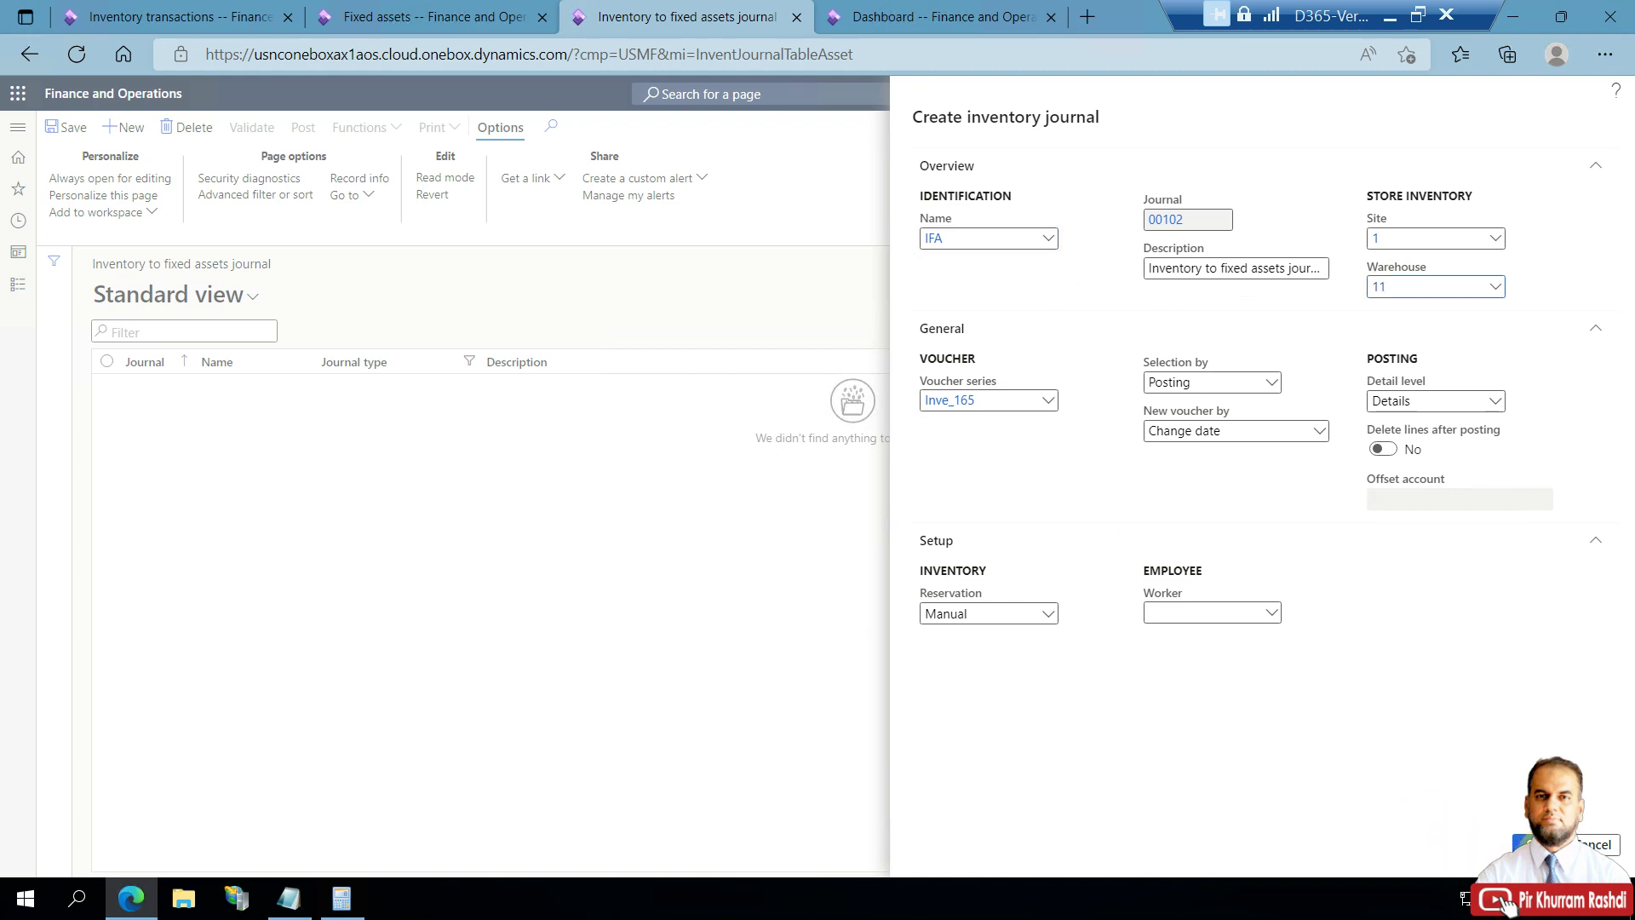
click(1523, 842)
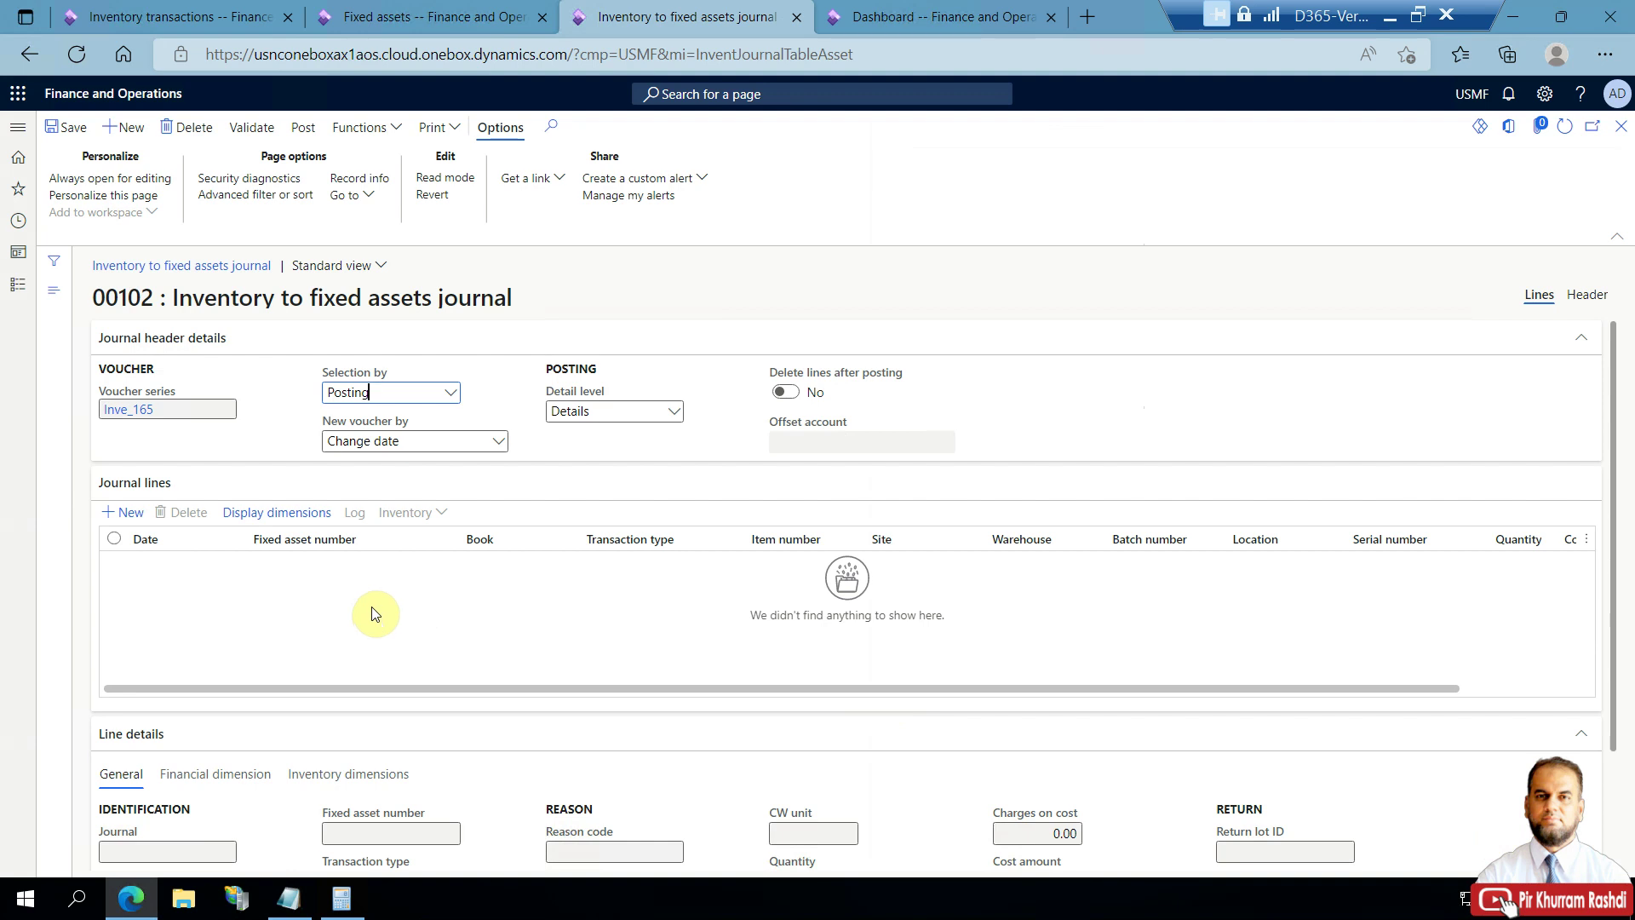
Add a journal line and set its date to 28/05/2022, the financial date noted in Notepad.
click(128, 514)
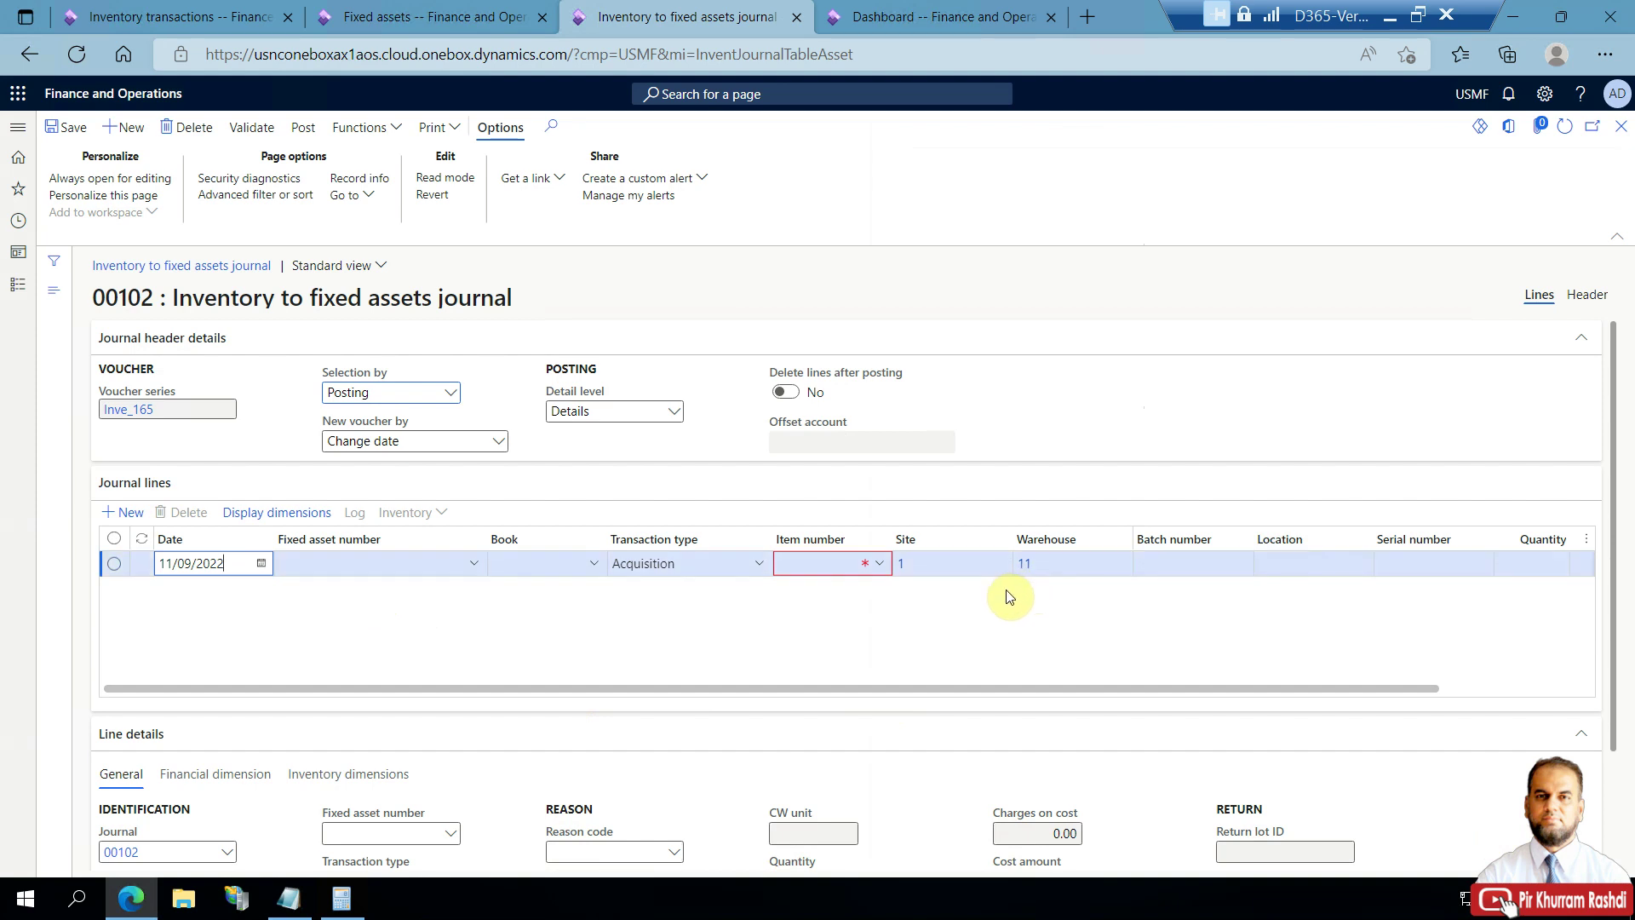
click(288, 898)
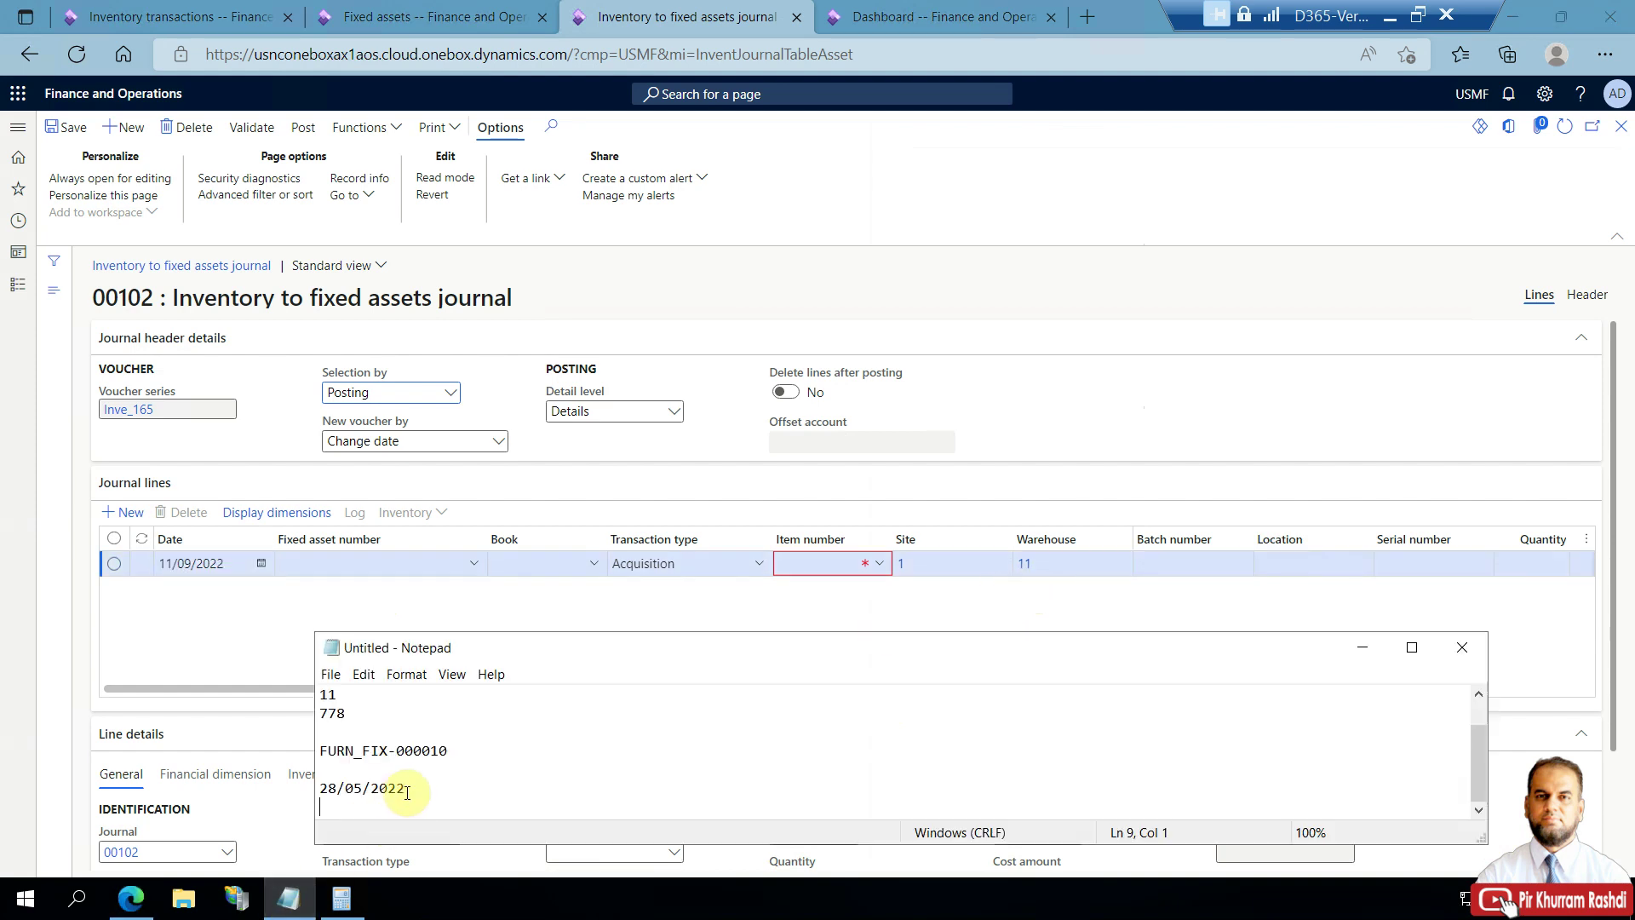
drag(404, 795, 320, 792)
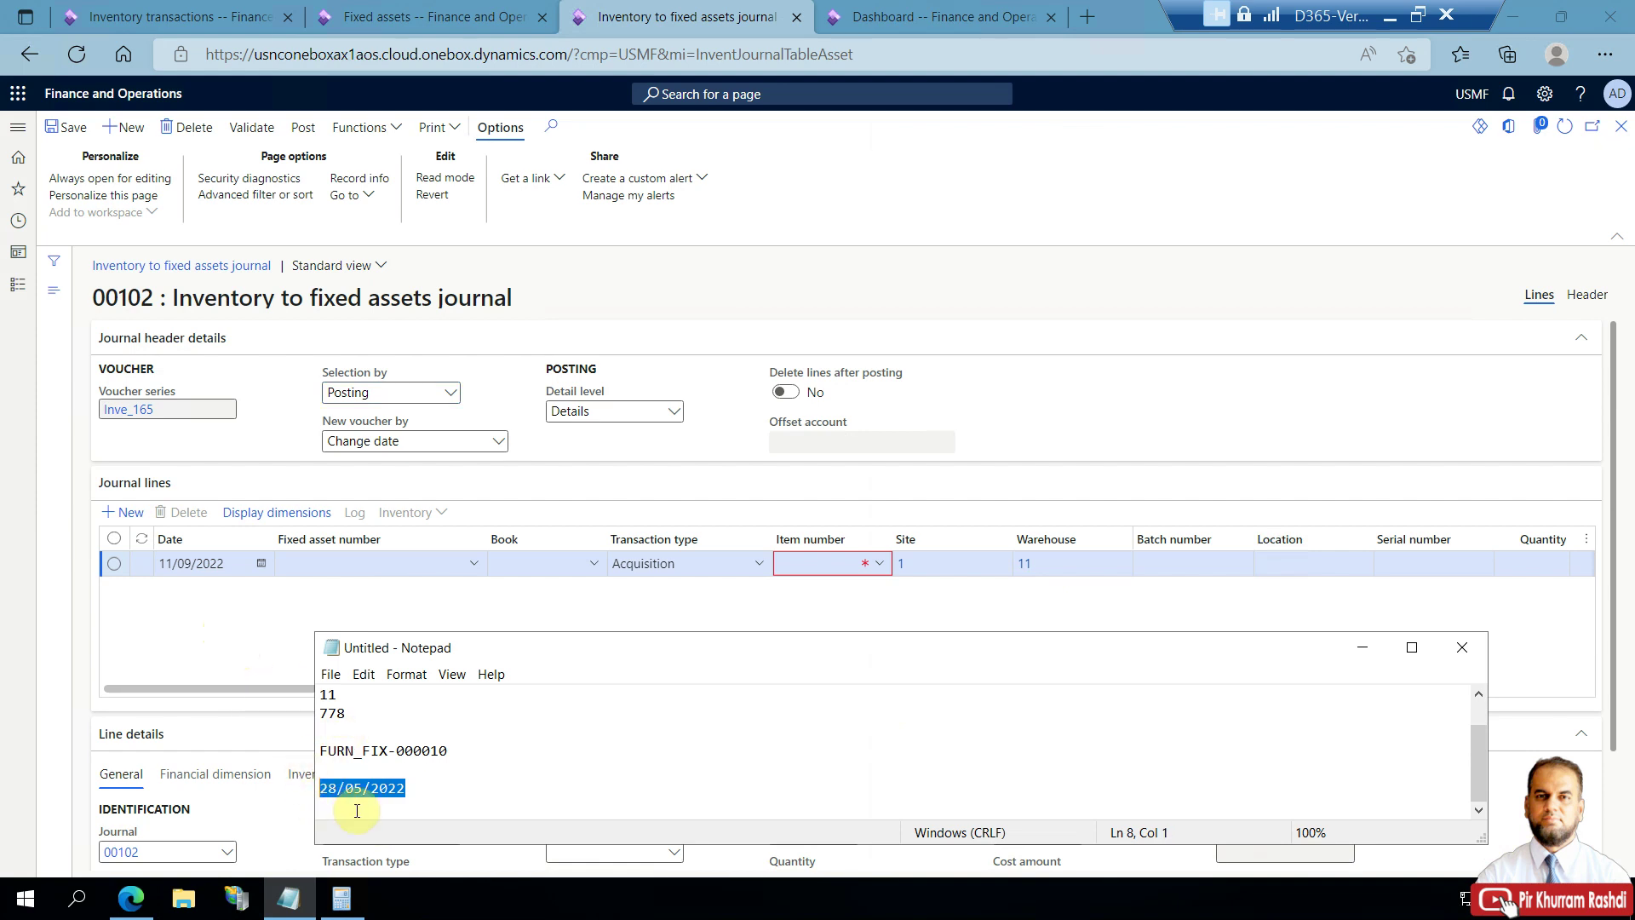
click(223, 563)
text(28/05/2022)
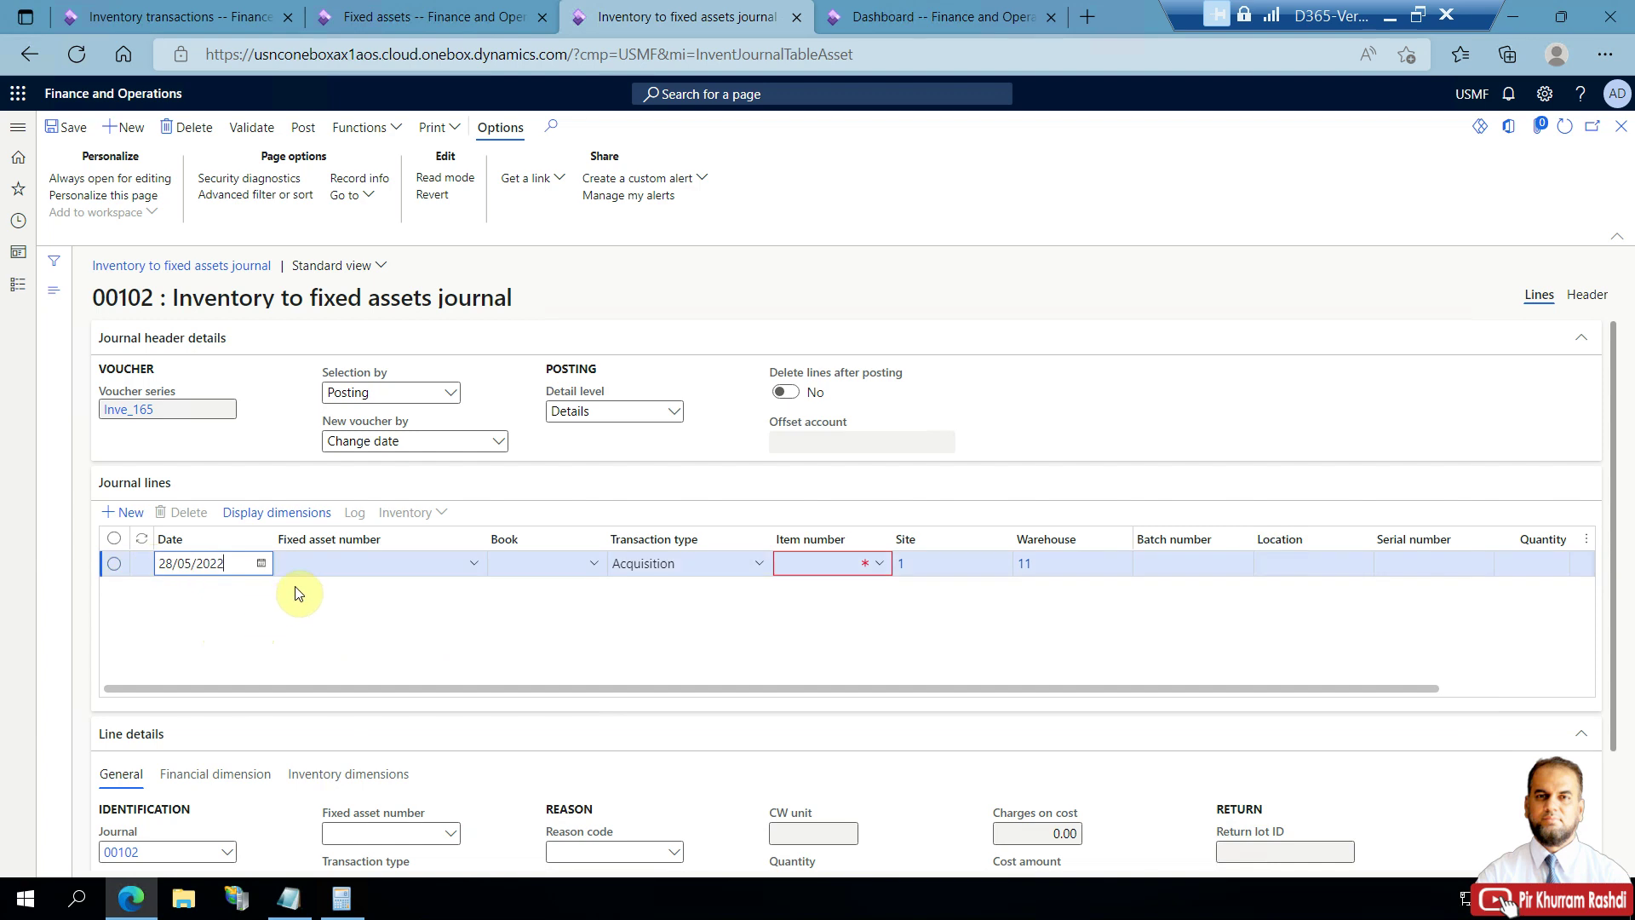
Set the journal line's fixed asset number to FURN_FIX-000010, copied from Notepad.
click(319, 564)
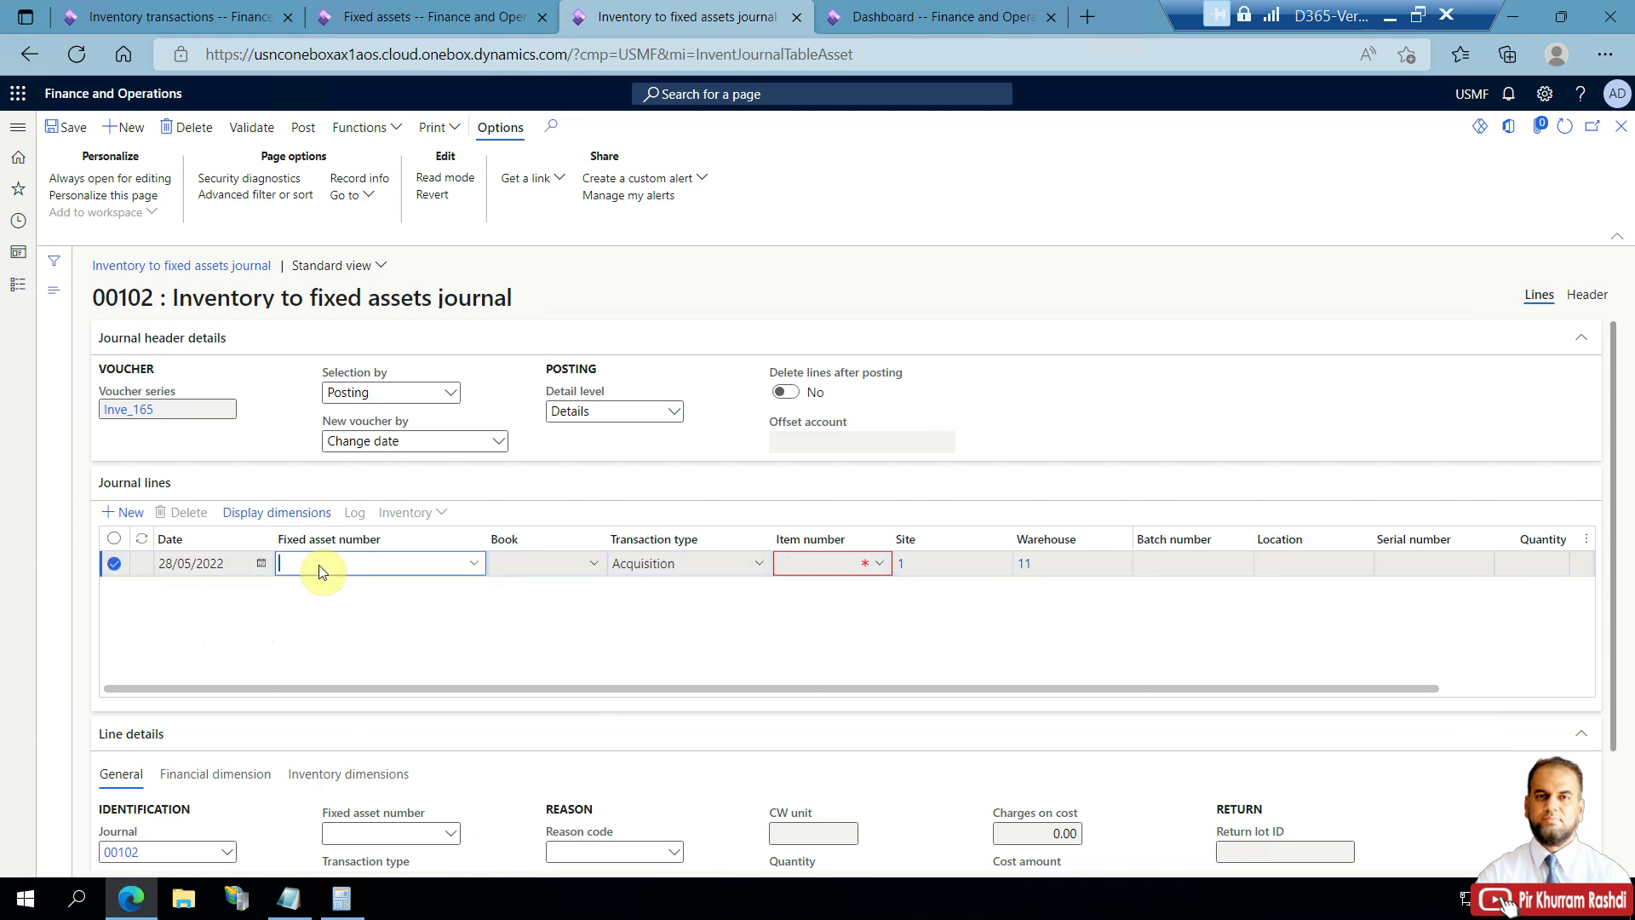
click(290, 900)
drag(449, 751, 312, 758)
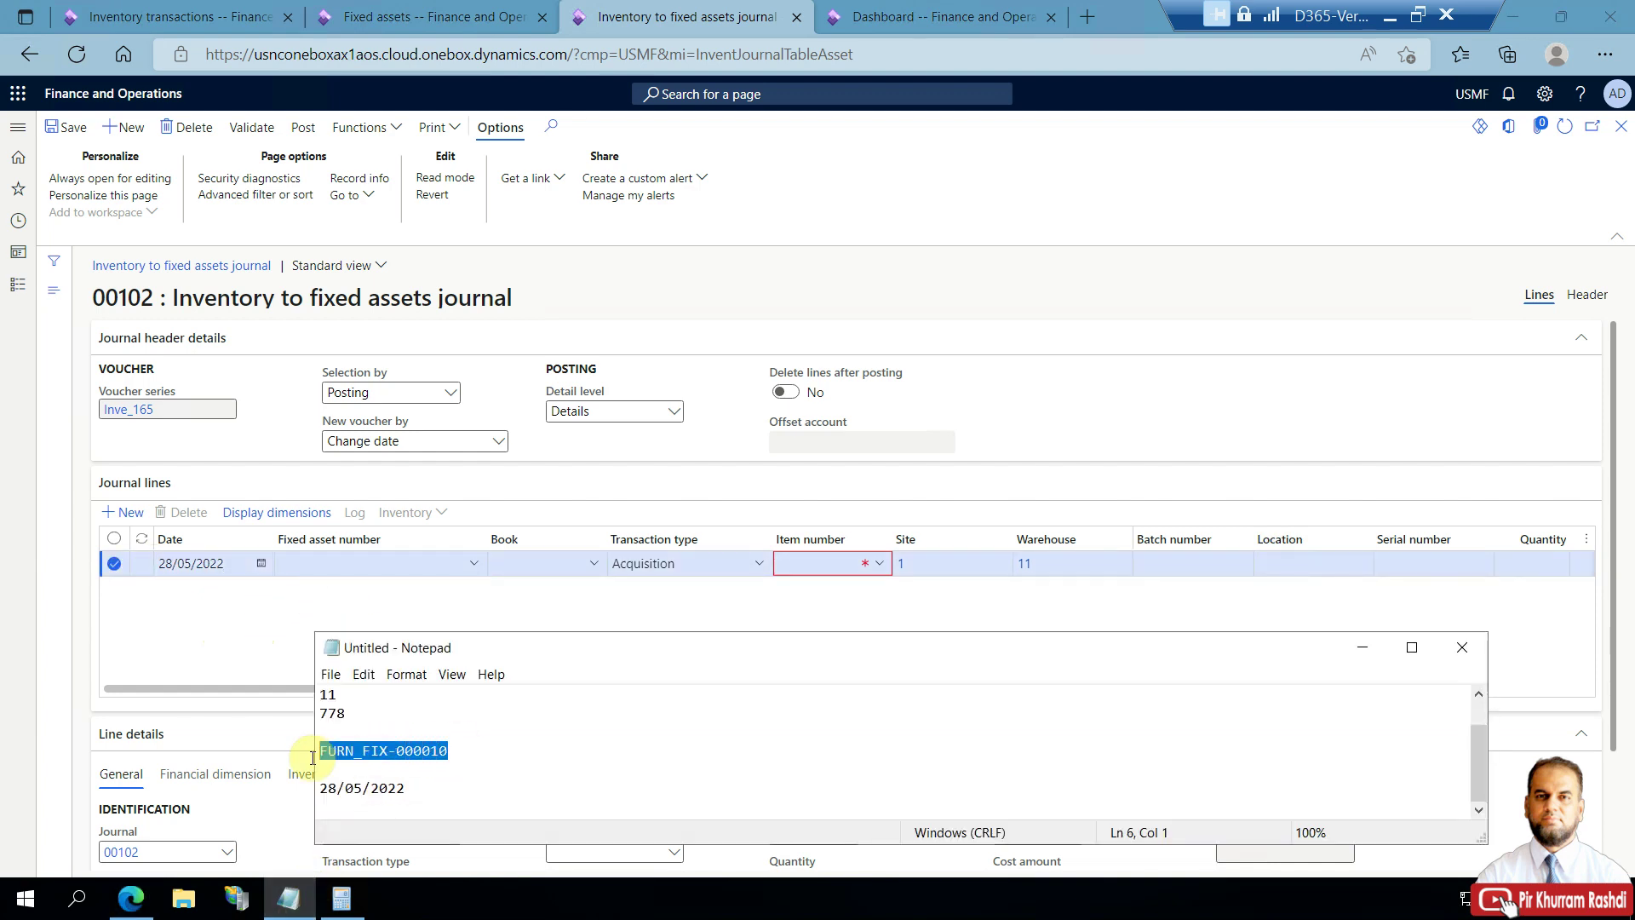
key(ctrl+c)
click(320, 567)
key(ctrl+v)
click(475, 568)
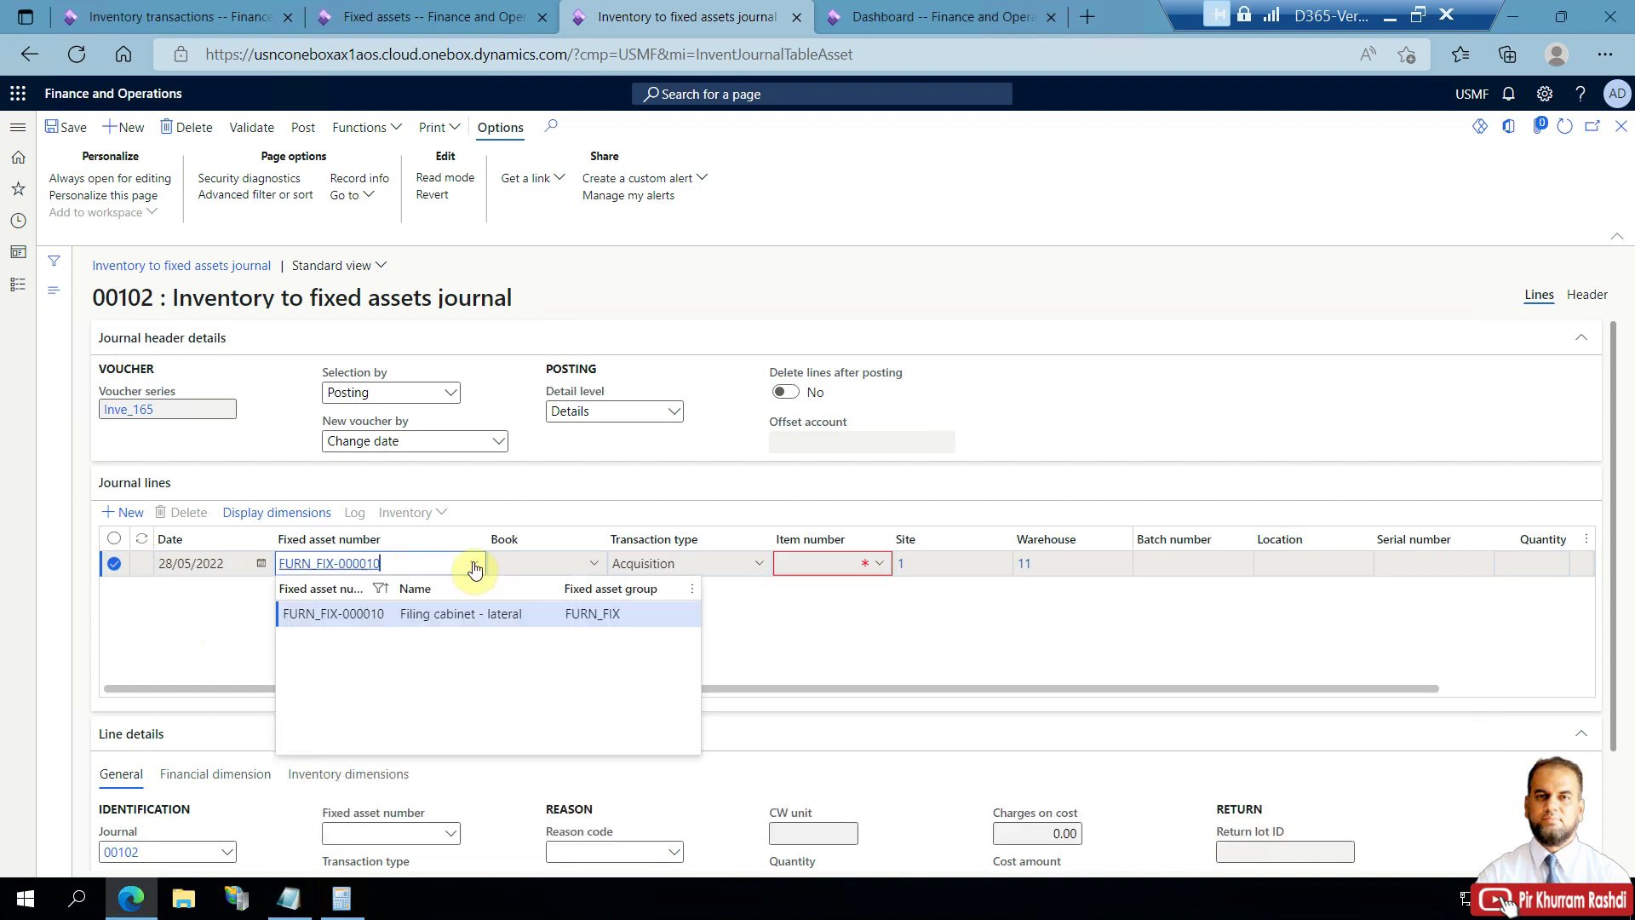
click(436, 616)
click(437, 616)
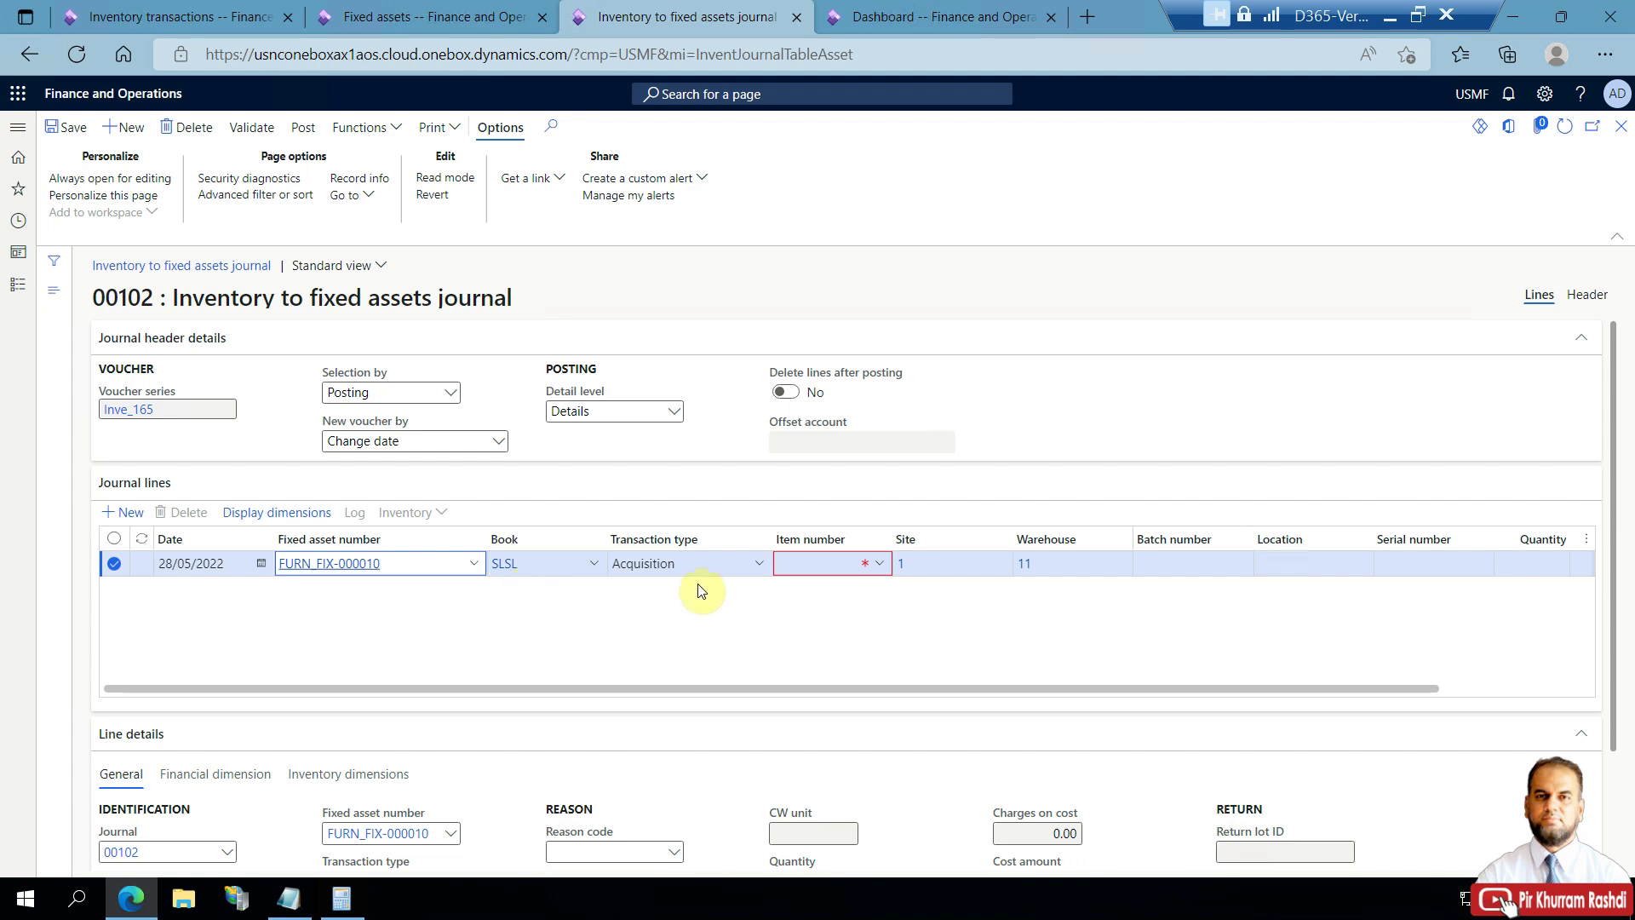
Set the journal line's item number to M0007, Standard Cabinet, copied from Notepad.
click(290, 898)
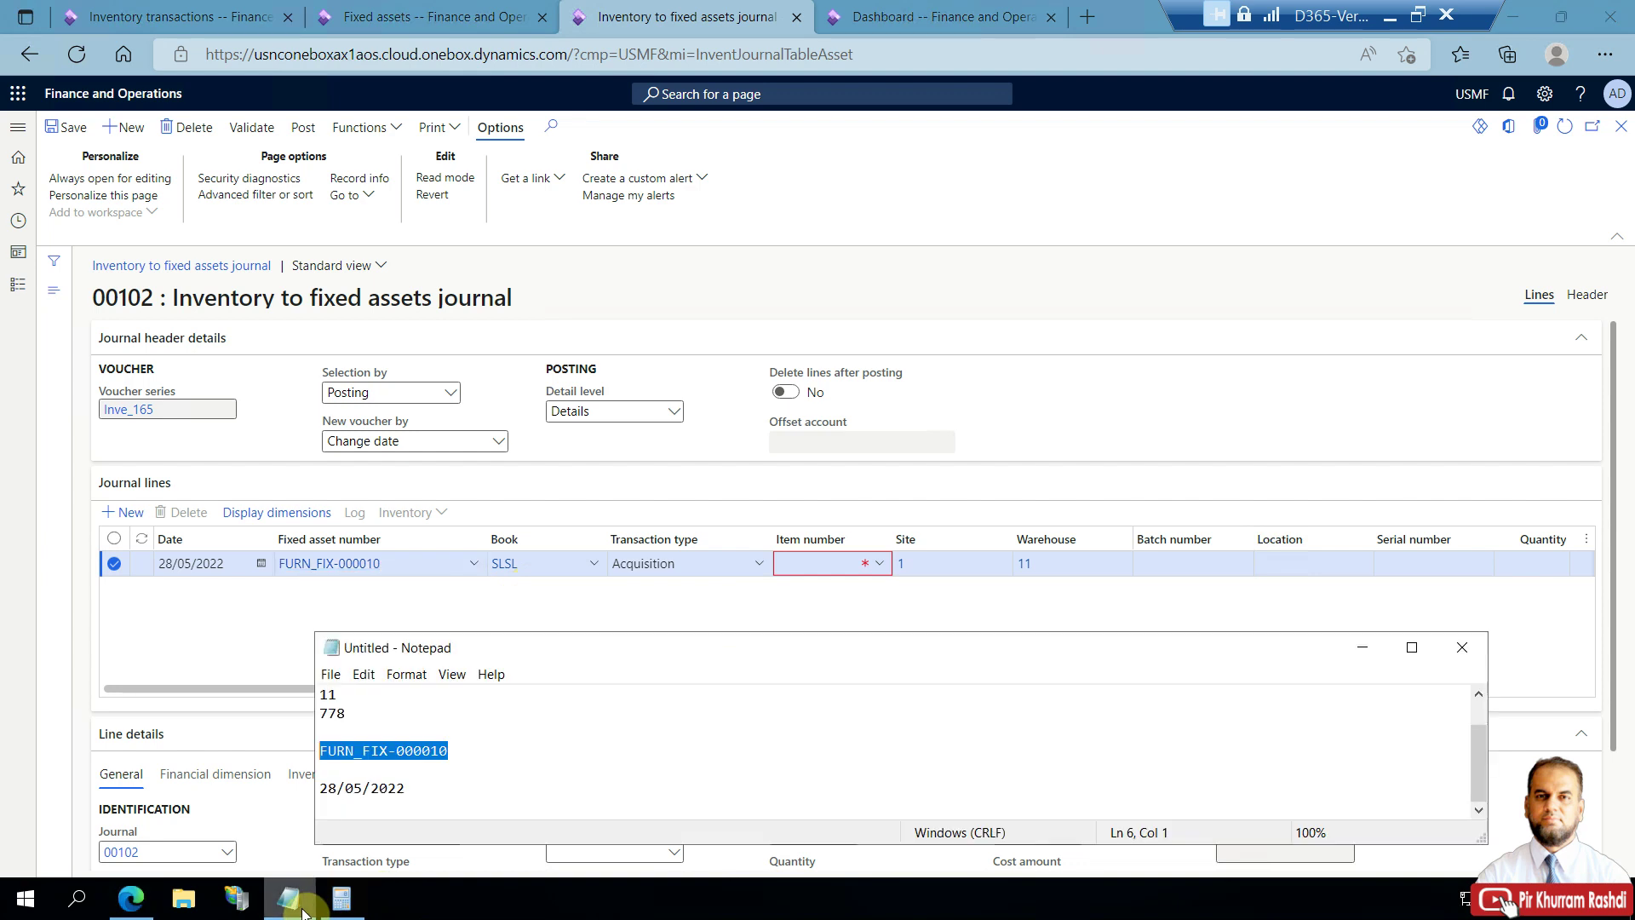
scroll(383, 710, up, 1)
drag(387, 694, 263, 688)
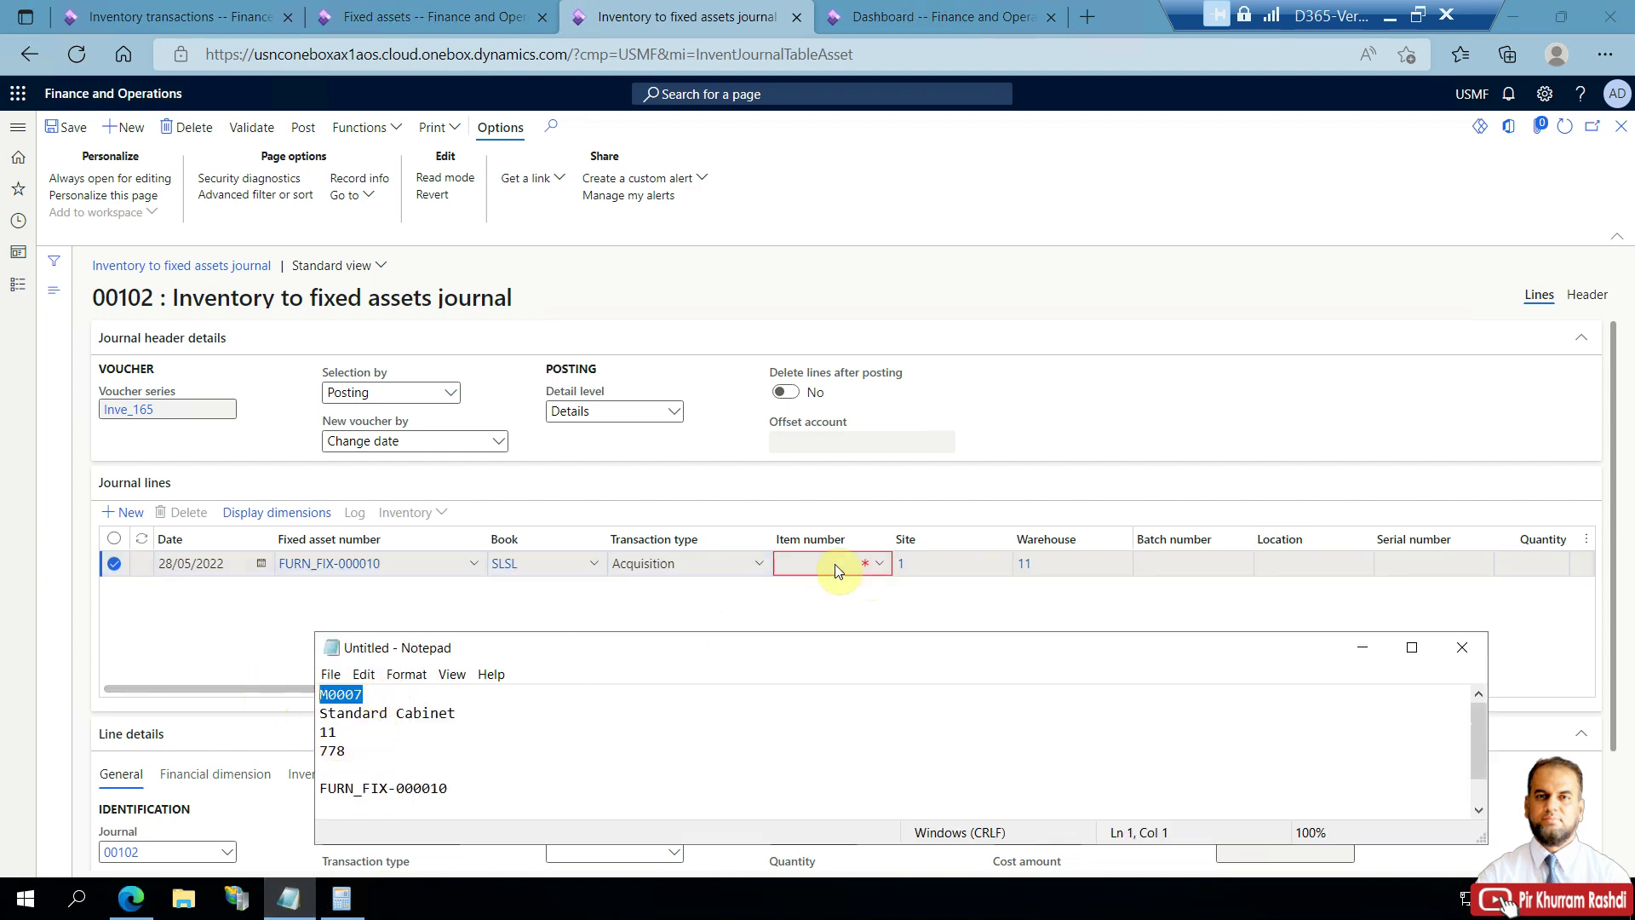
click(809, 562)
key(ctrl+v)
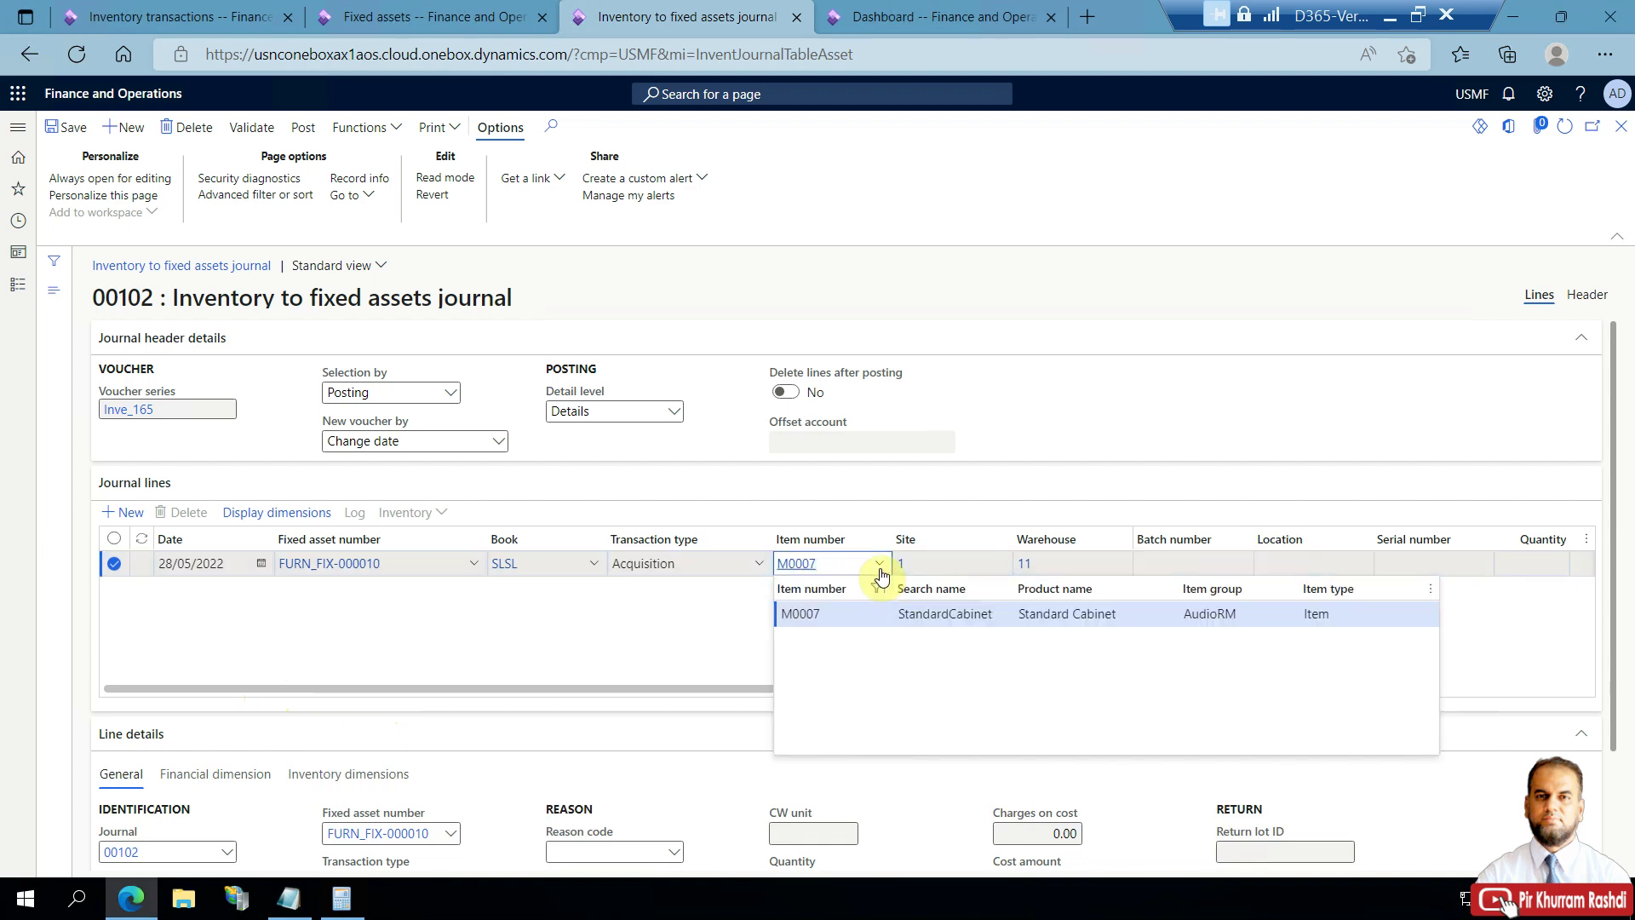
click(870, 610)
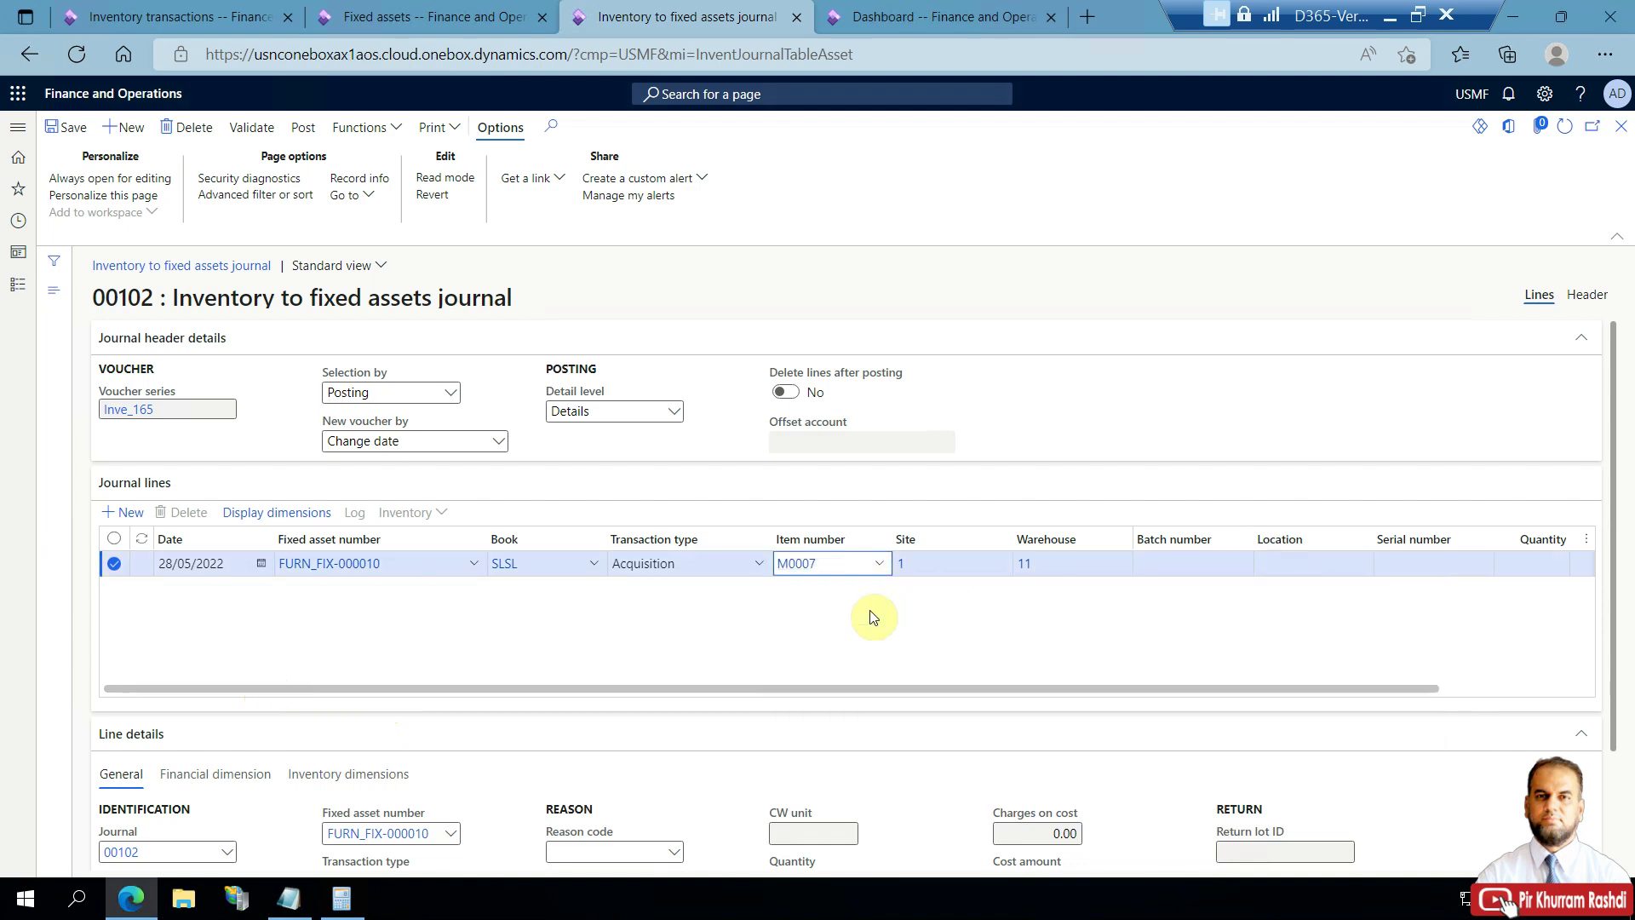
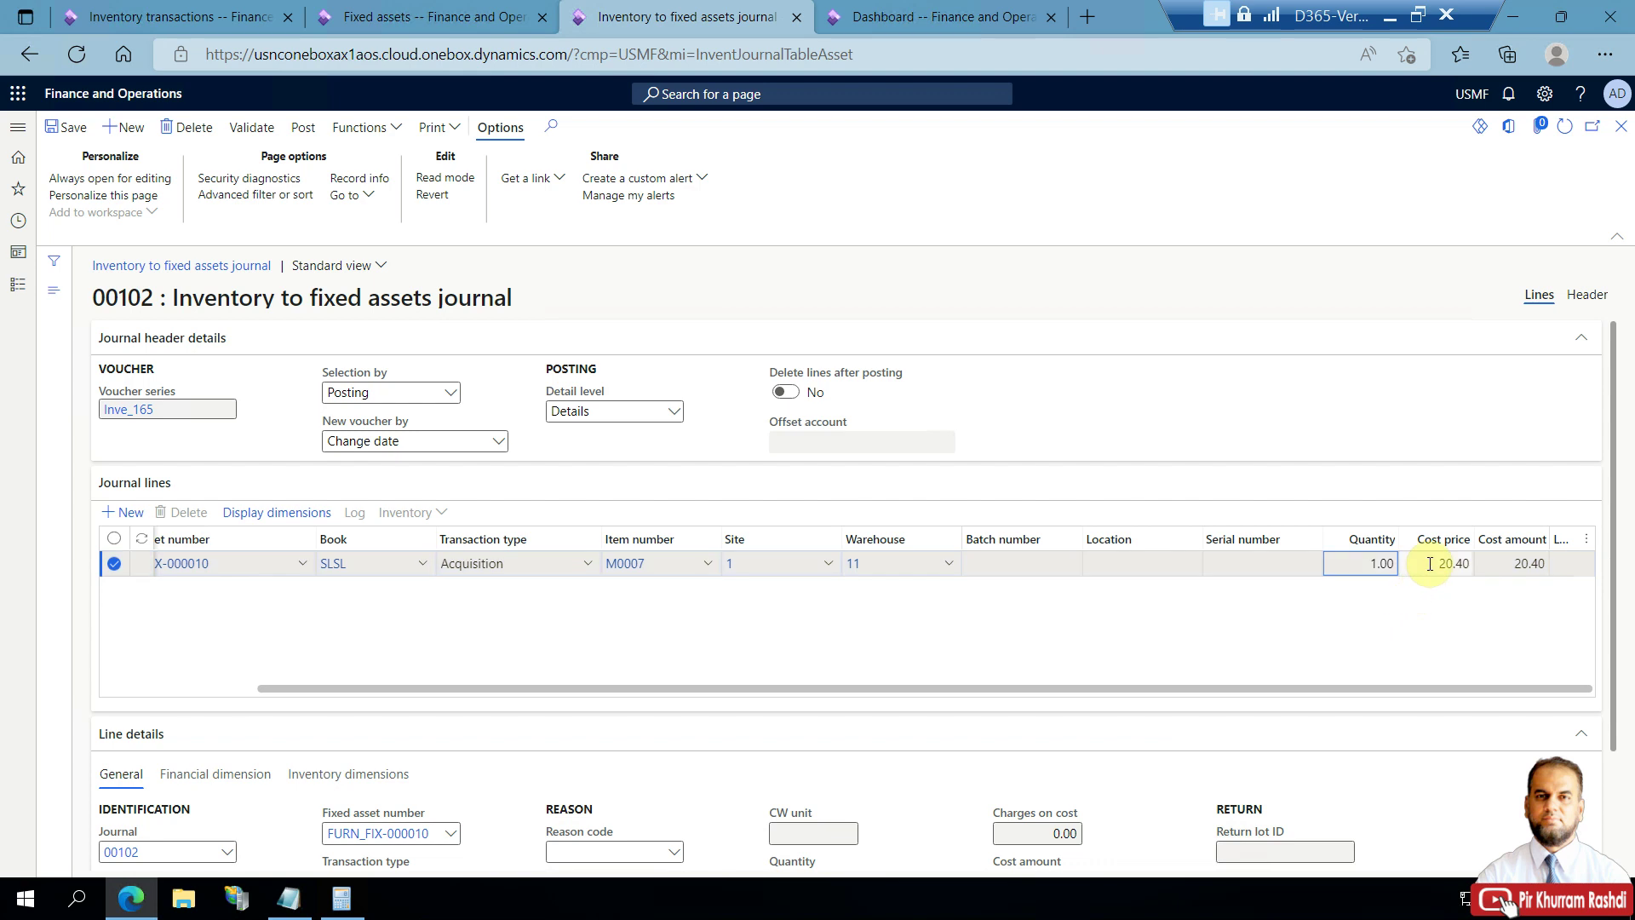
Compare the line's cost price with the Calculator figure and review the journal's posting detail level and voucher selection options.
click(358, 902)
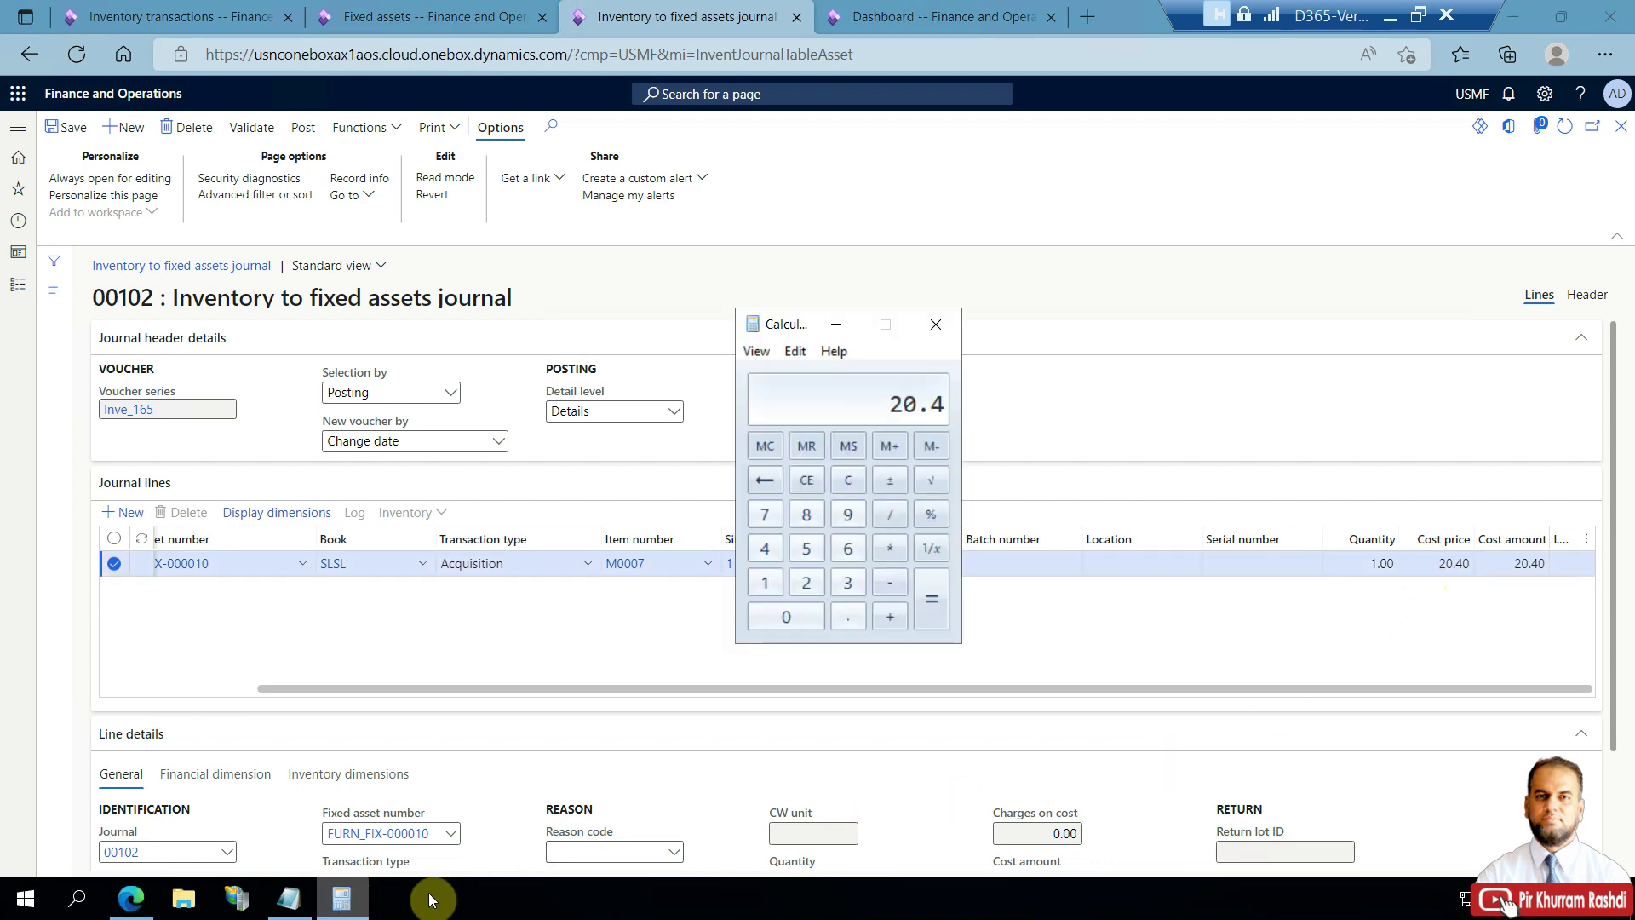
drag(1313, 688, 998, 709)
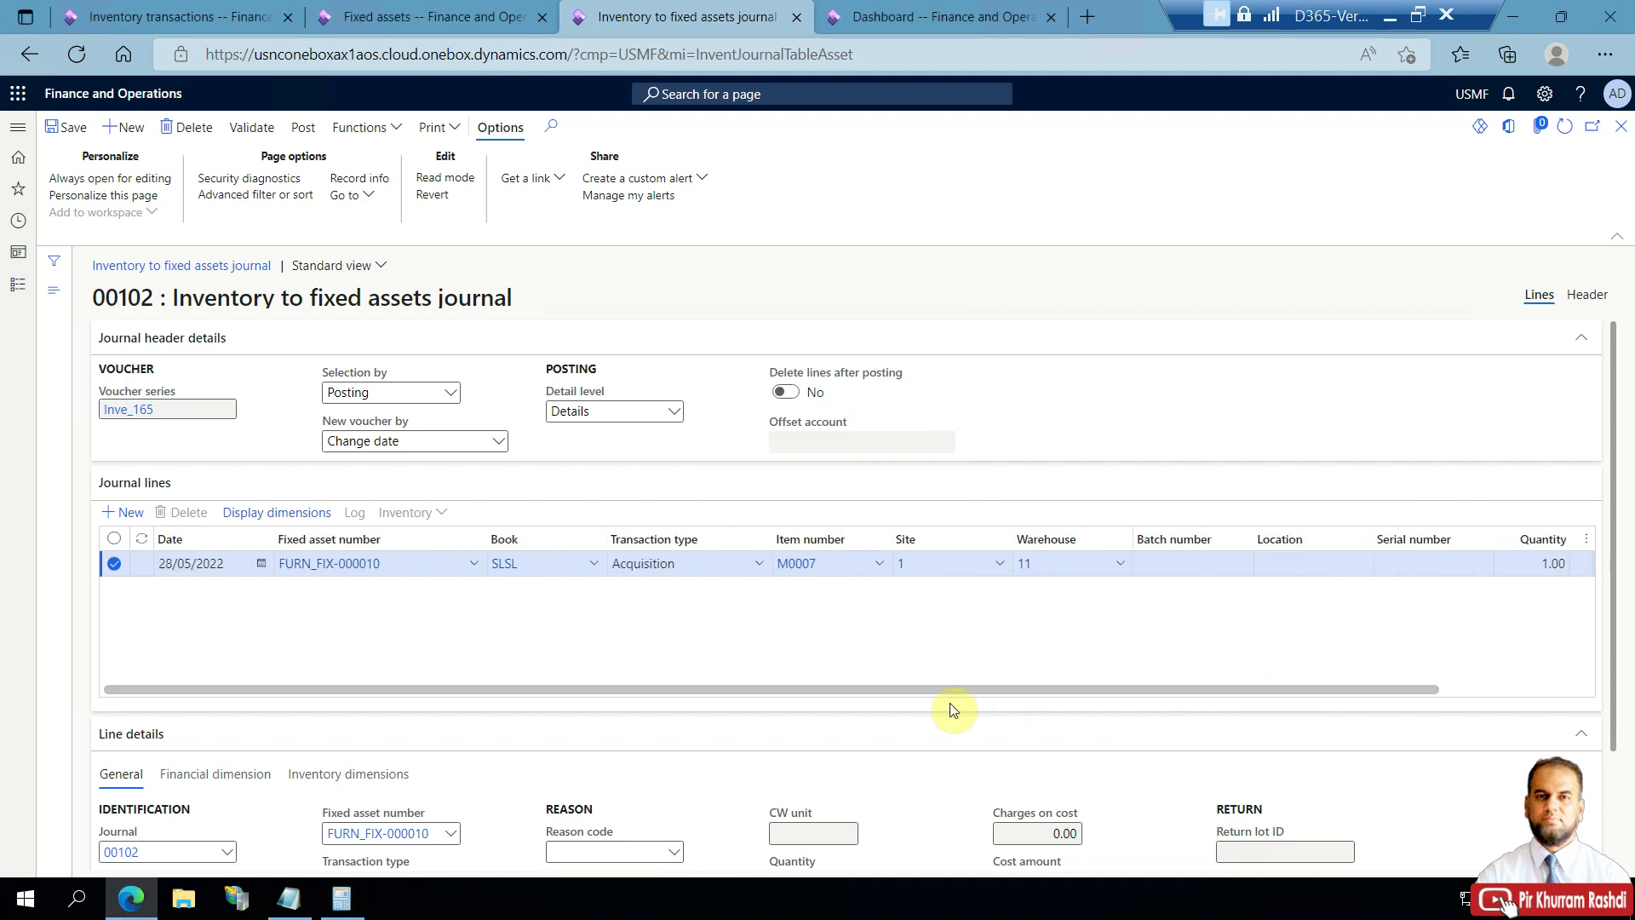
click(613, 410)
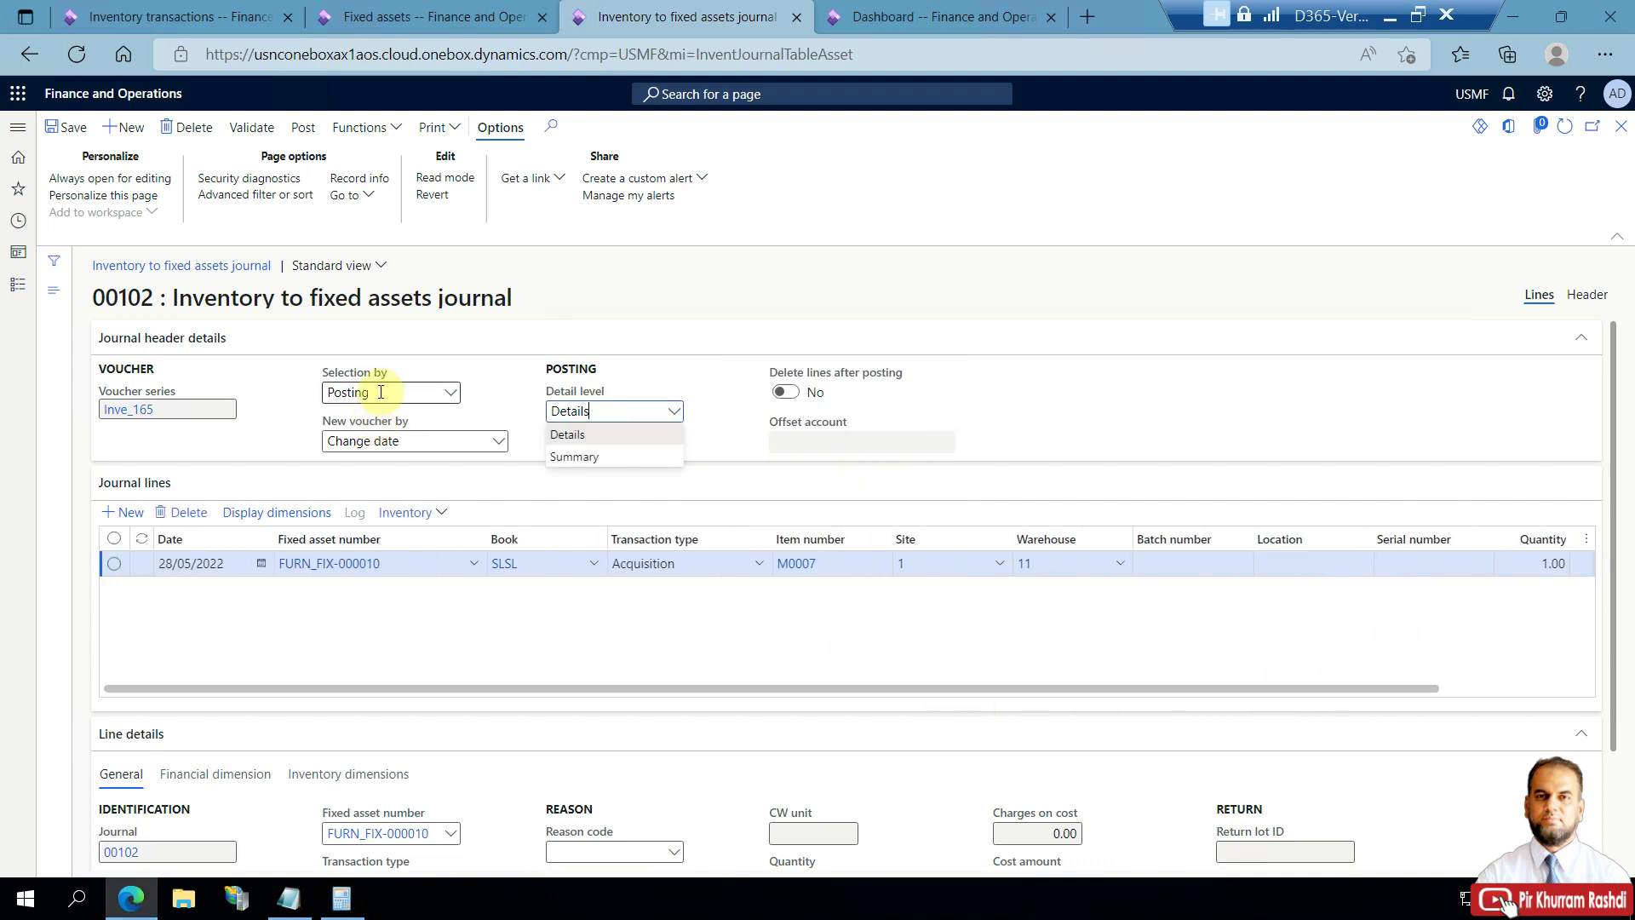
click(380, 391)
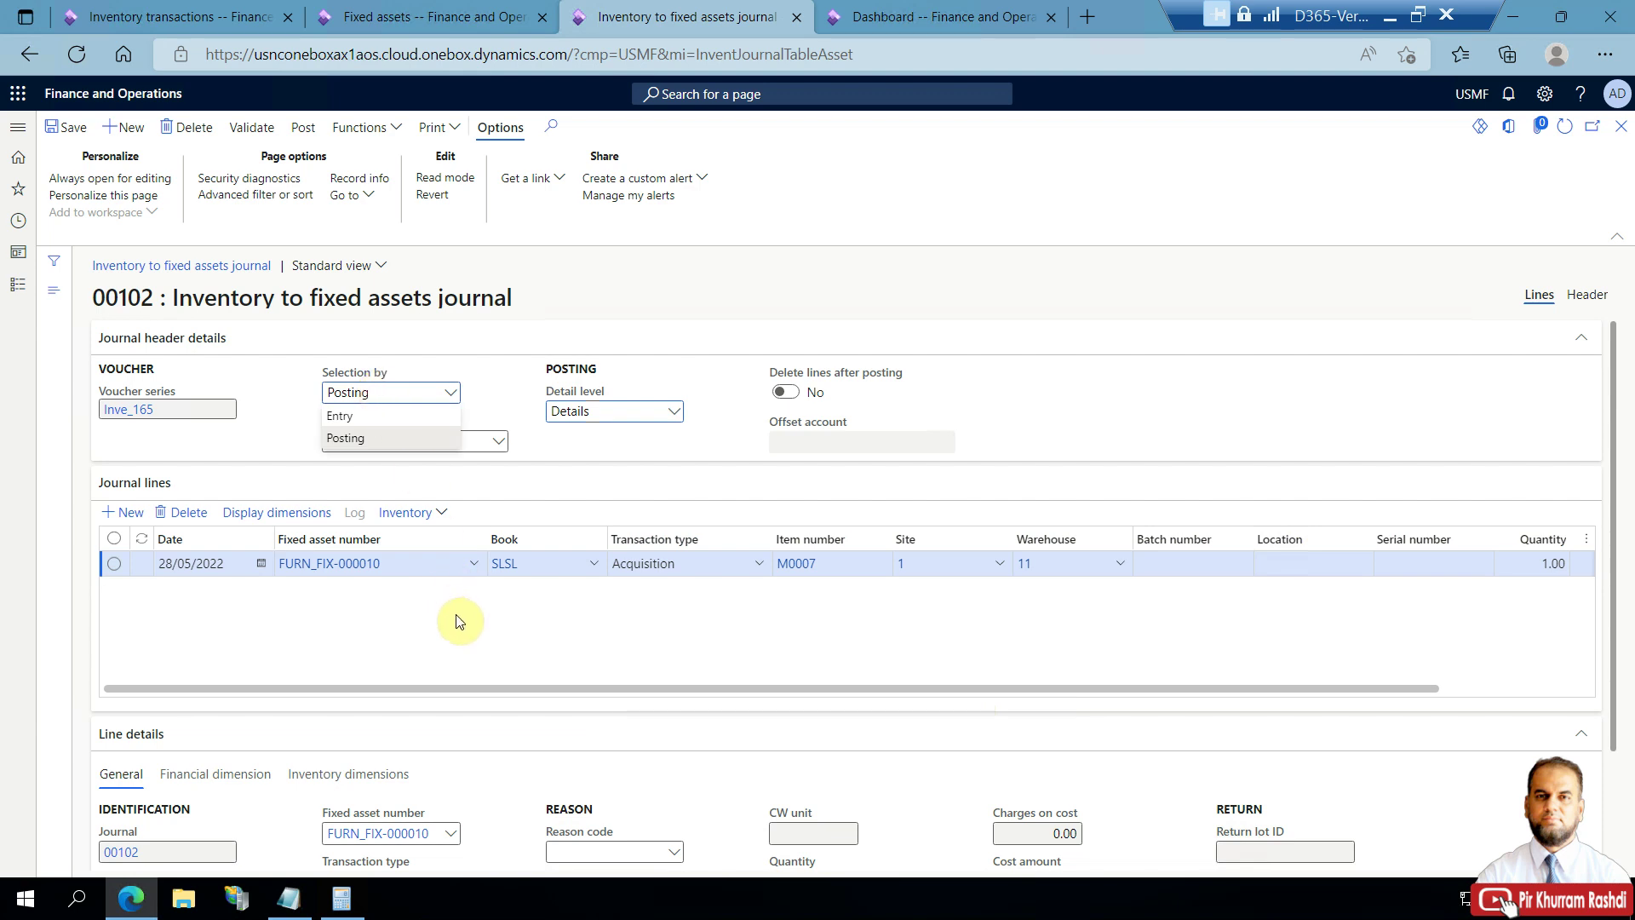
key(Escape)
Inspect the inventory marking for the journal line, cancel it without marking anything, and review the line details.
click(444, 515)
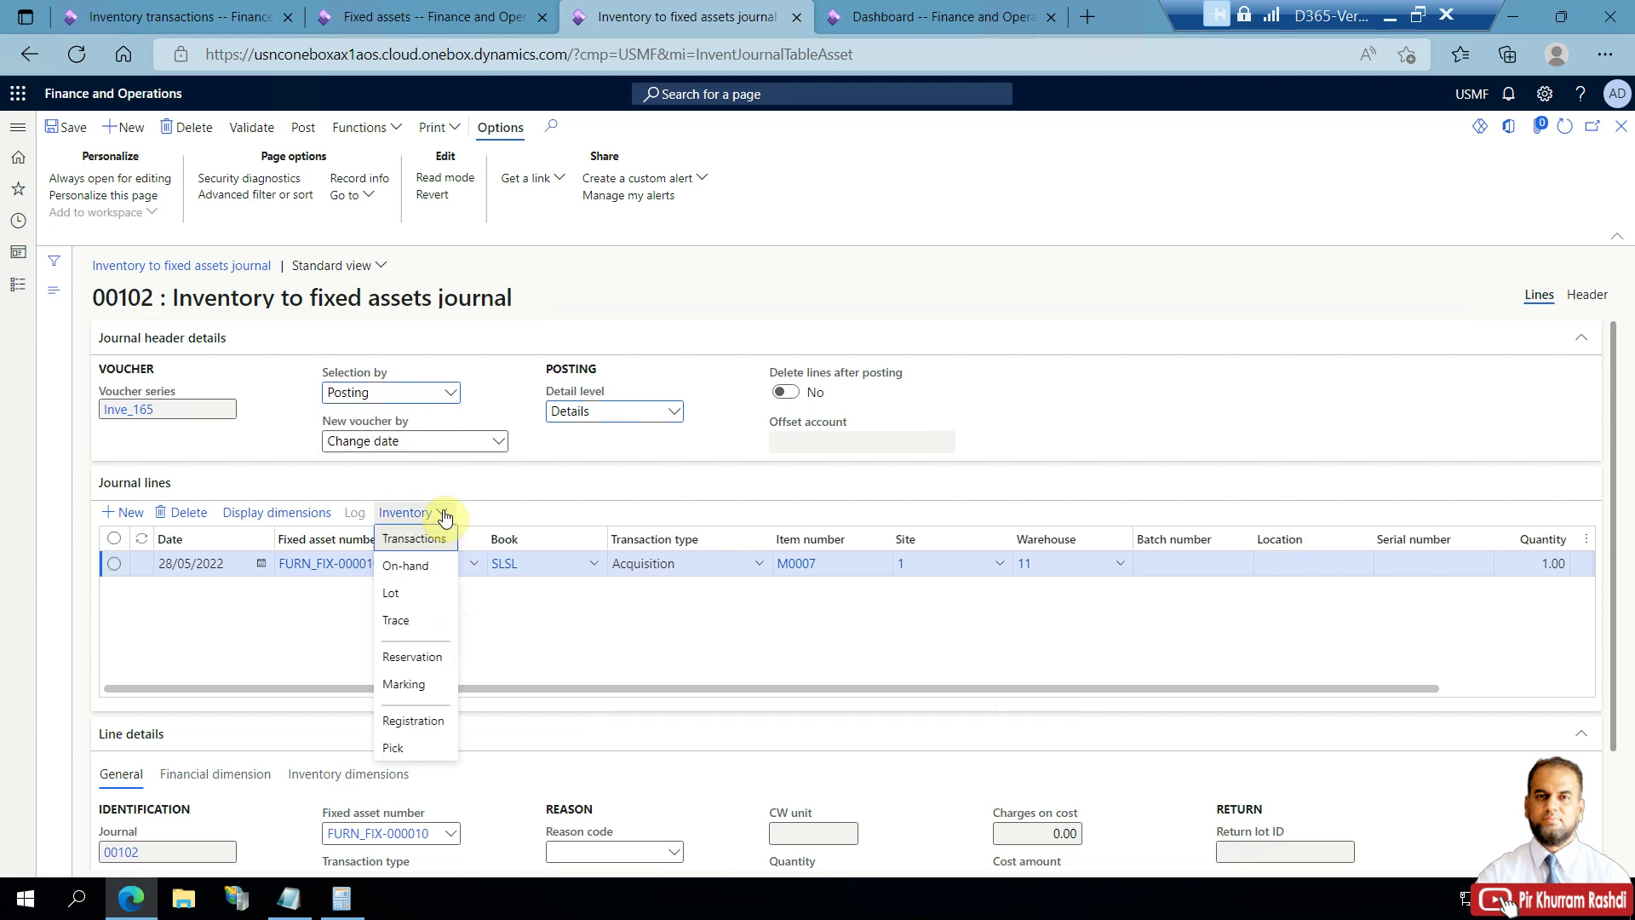
click(415, 688)
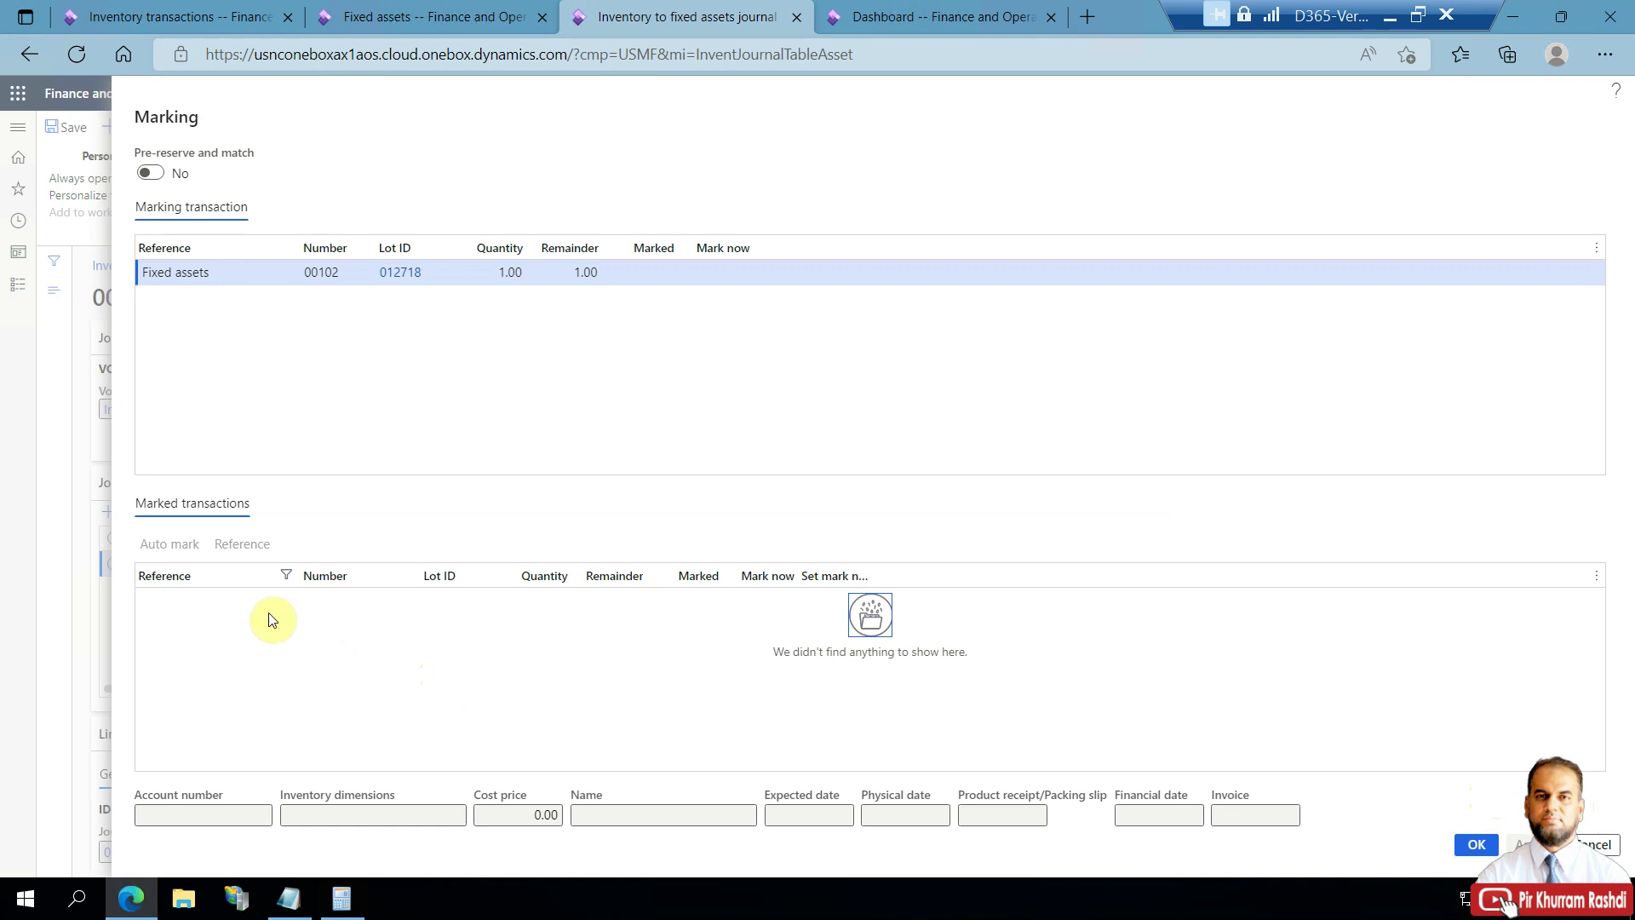
click(1586, 843)
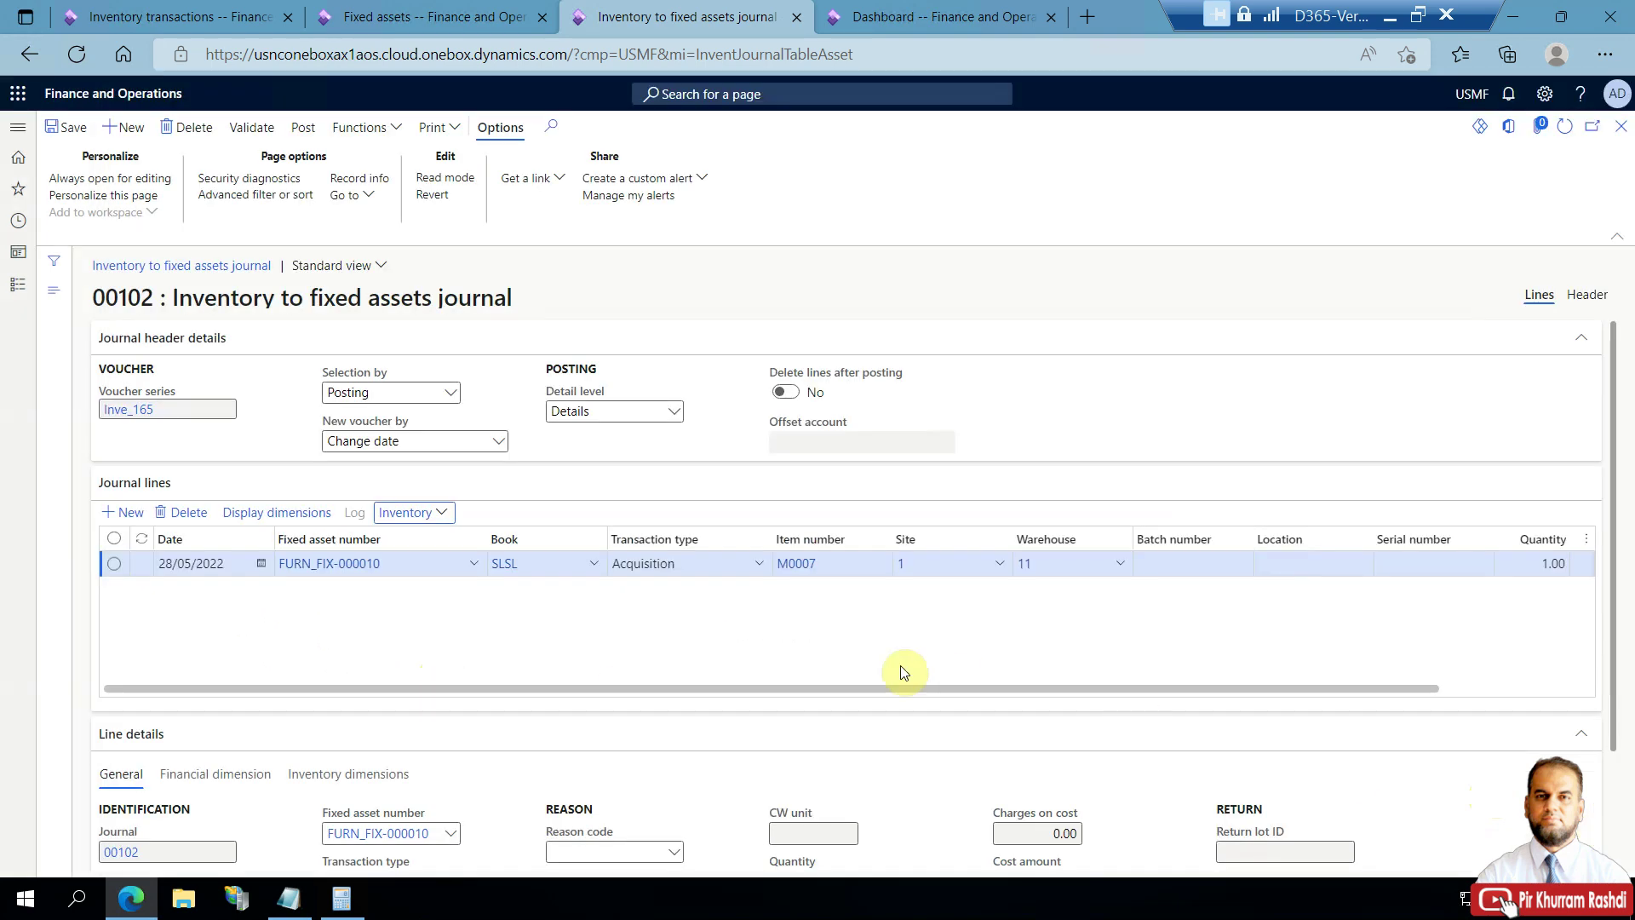
drag(1615, 491, 1607, 584)
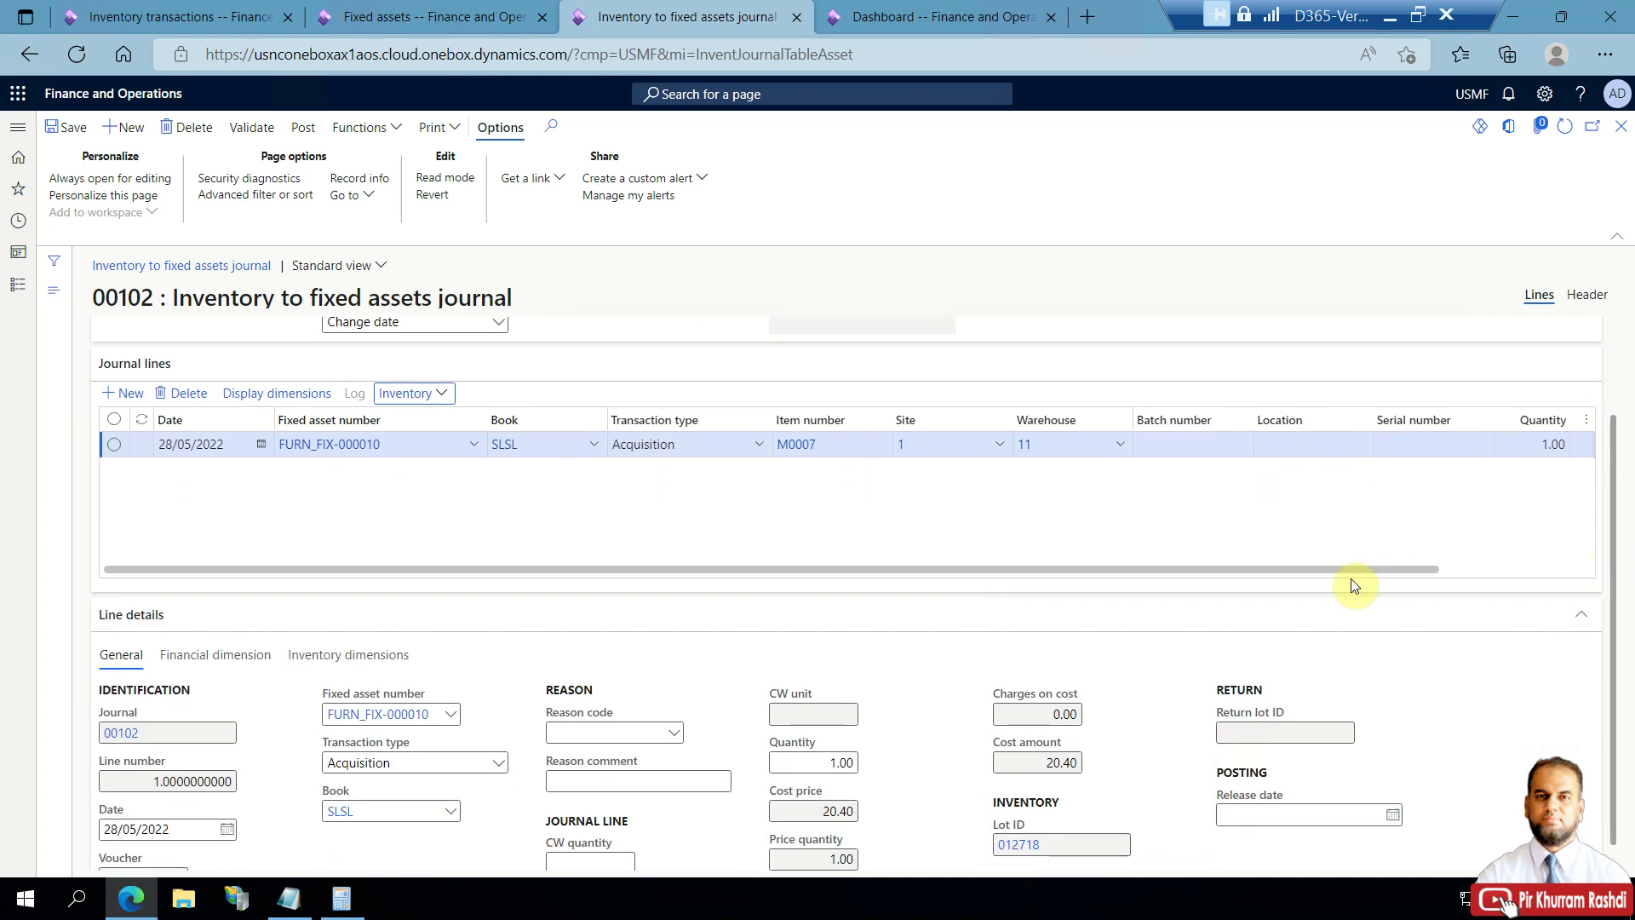
drag(1315, 569, 1072, 581)
Open the released product details of M0007, Standard Cabinet, in the other dashboard tab to examine its item model group.
click(936, 17)
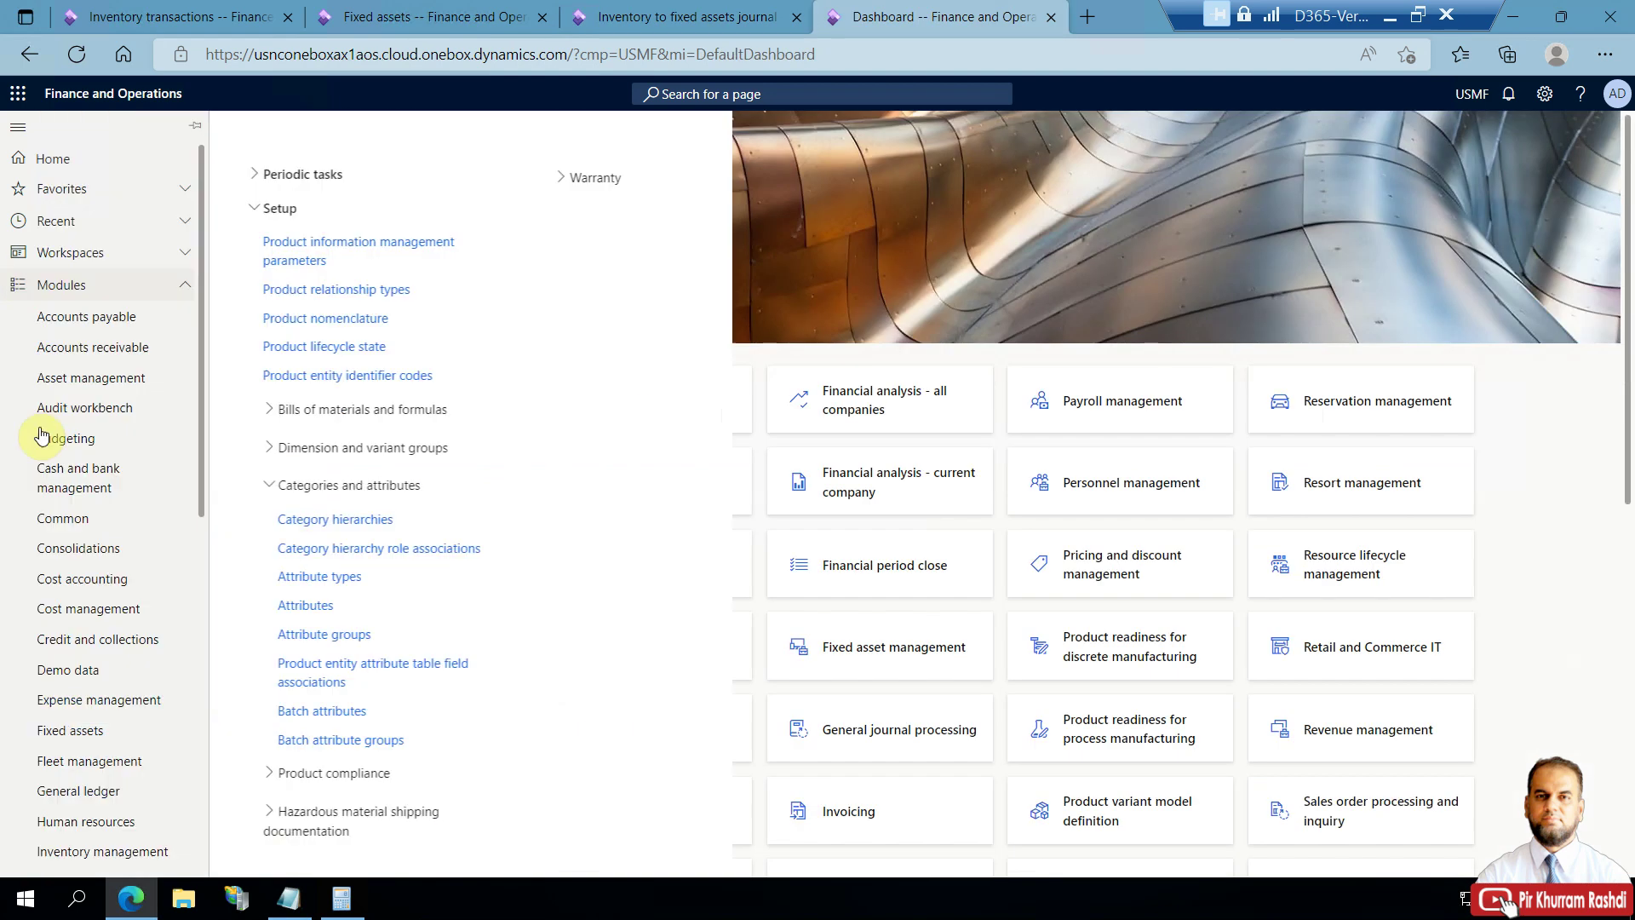
click(17, 284)
click(95, 719)
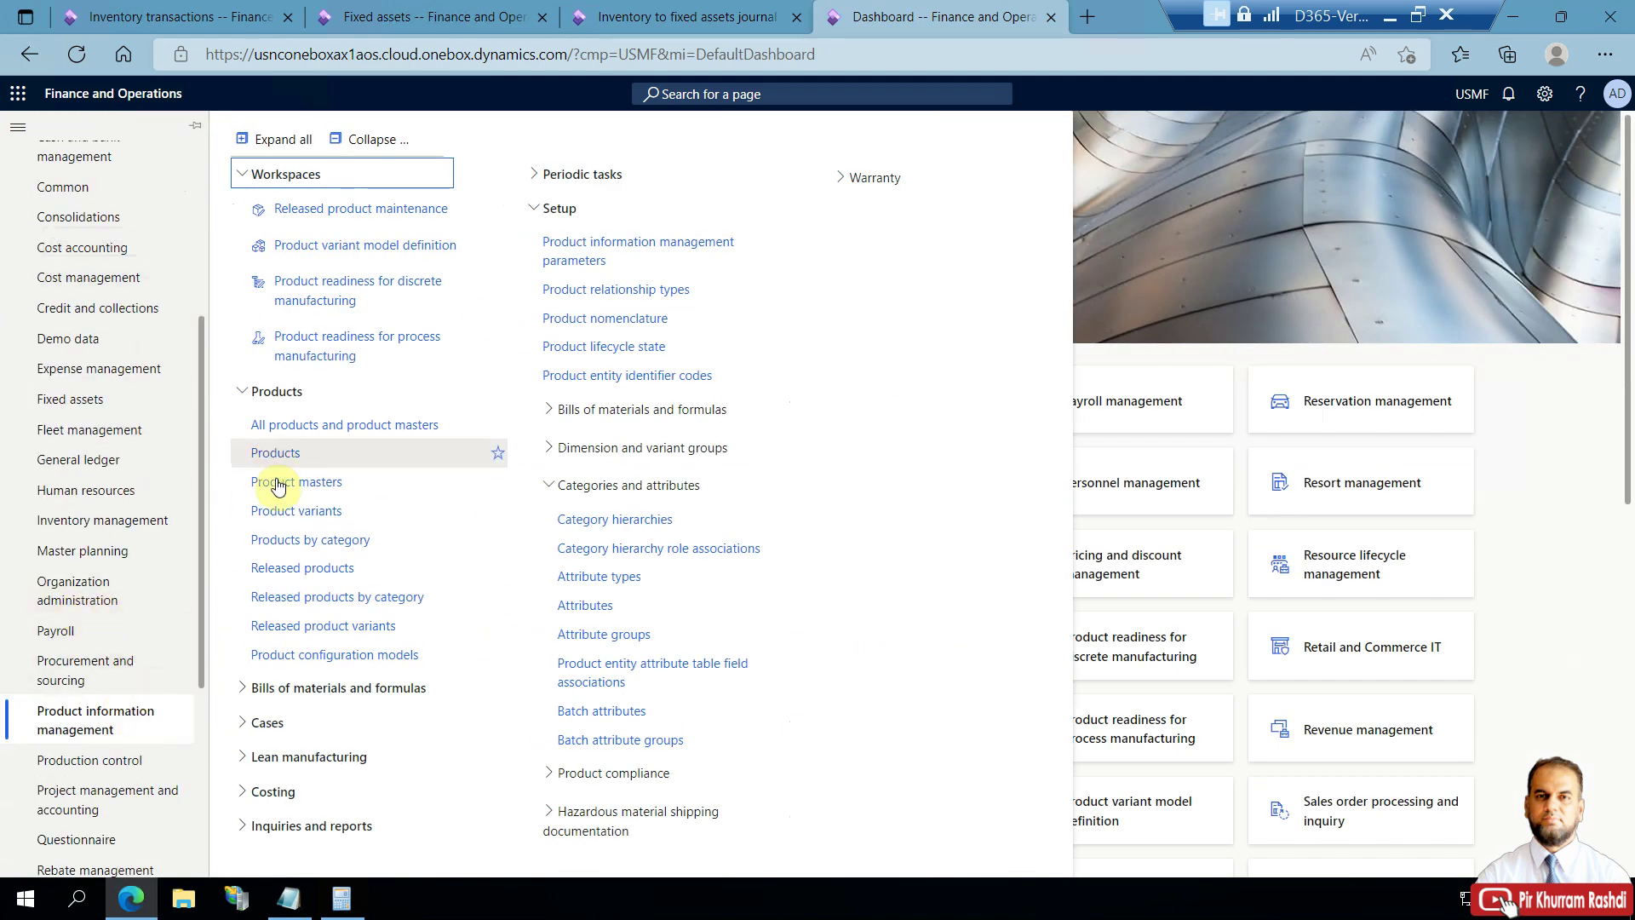
click(281, 570)
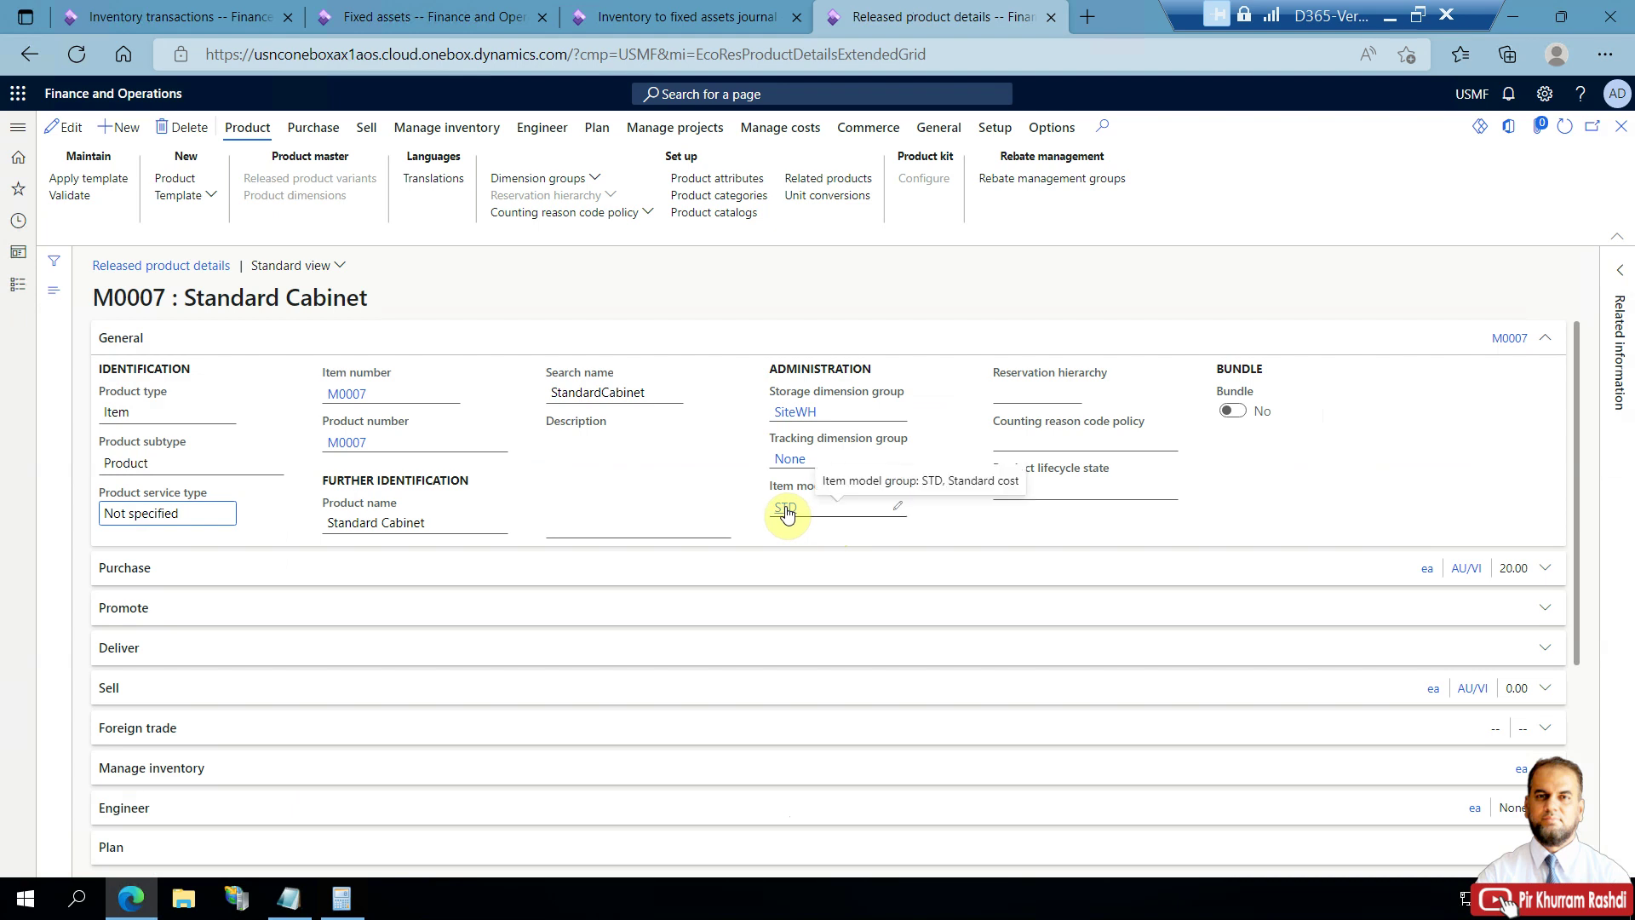
Open the STD item model group, examine its inventory model options in edit mode, and close it without changing anything.
click(785, 509)
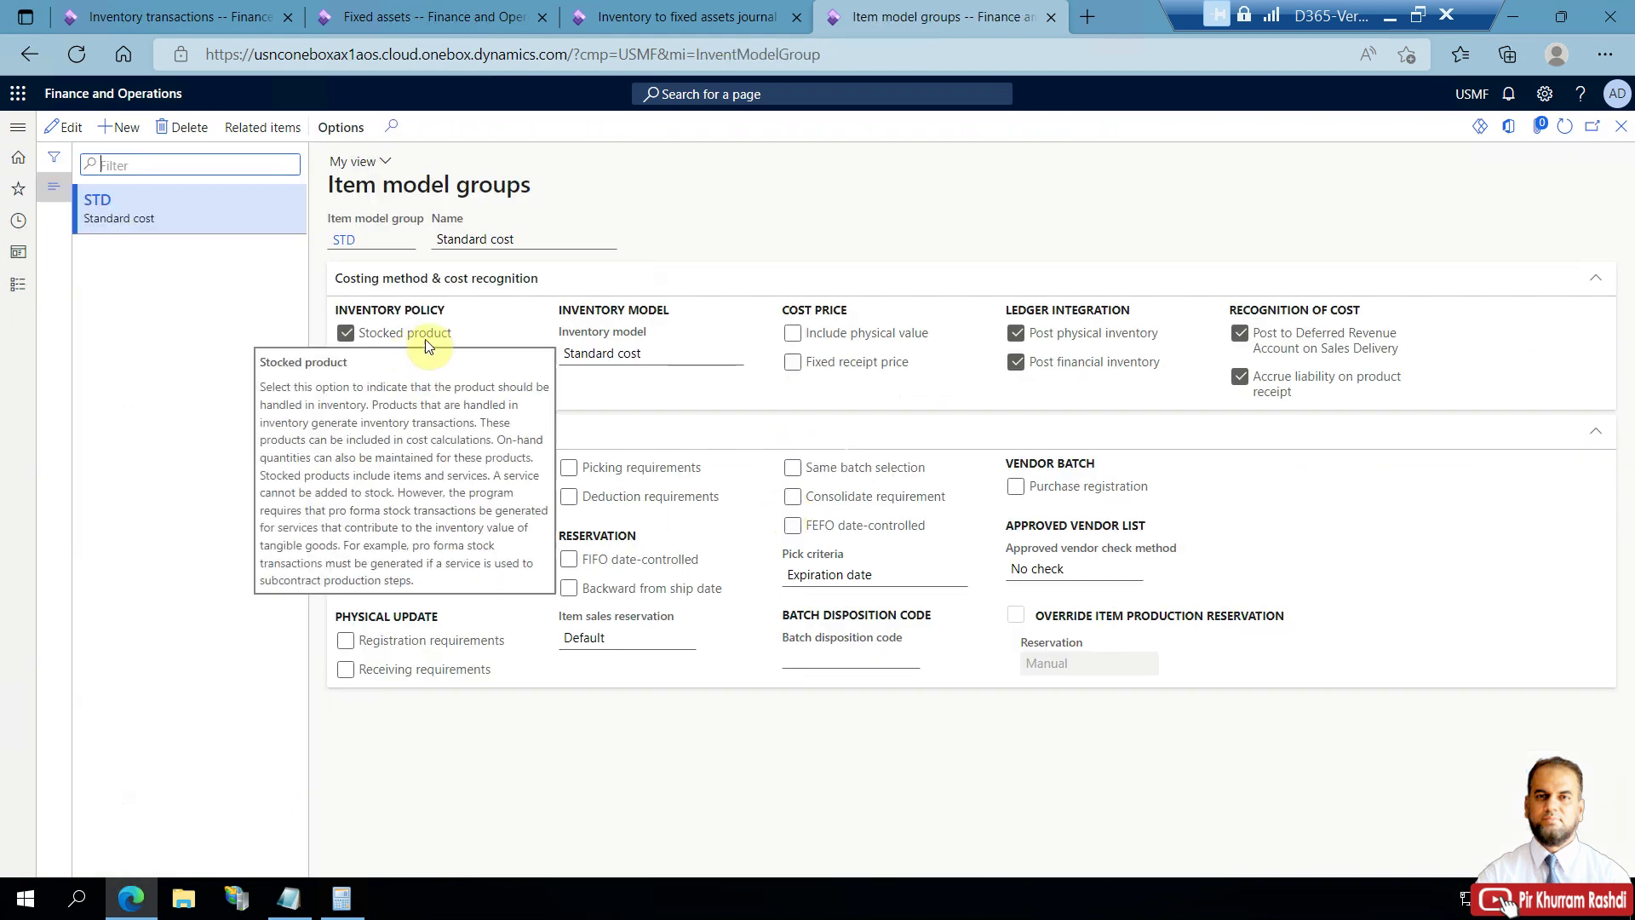
mouse_move(630, 350)
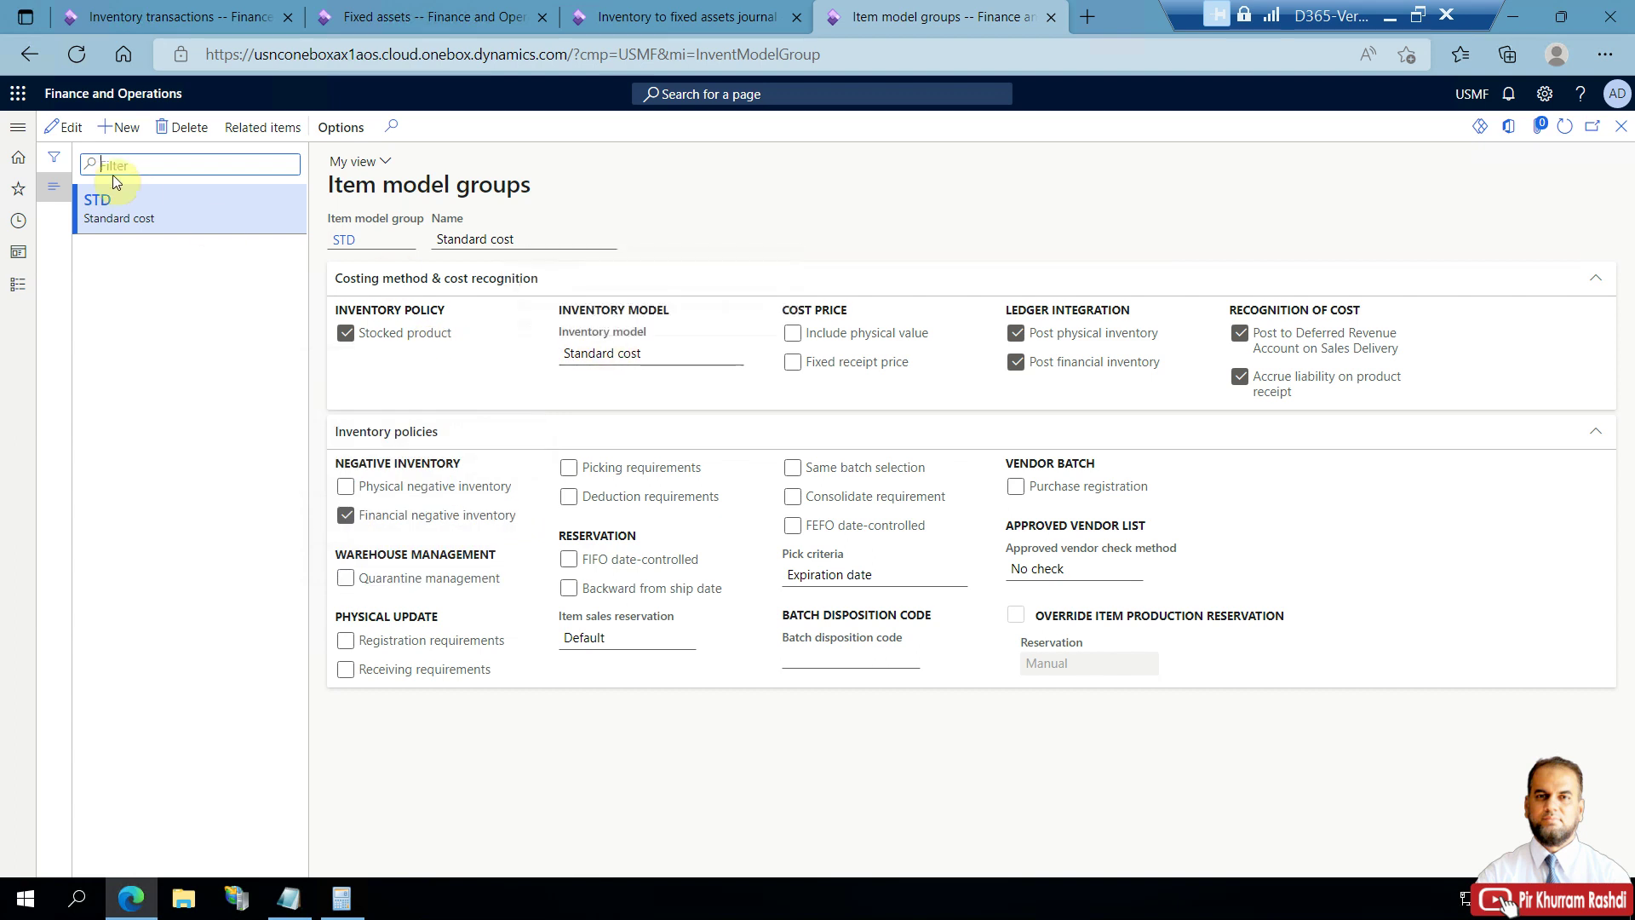
click(66, 126)
click(737, 354)
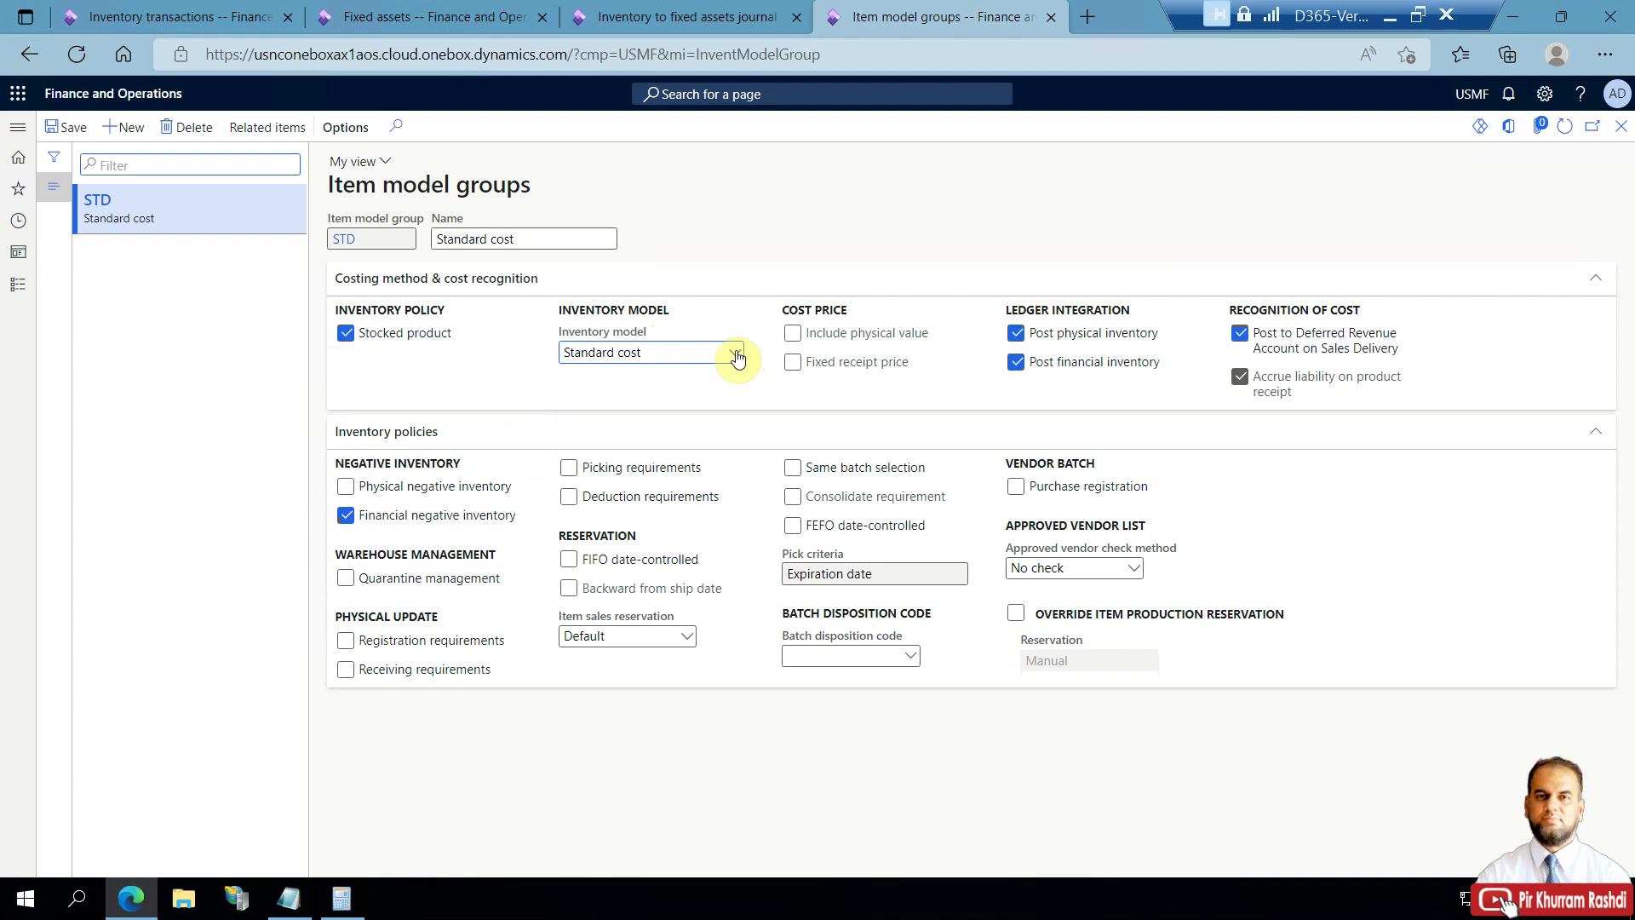
click(737, 356)
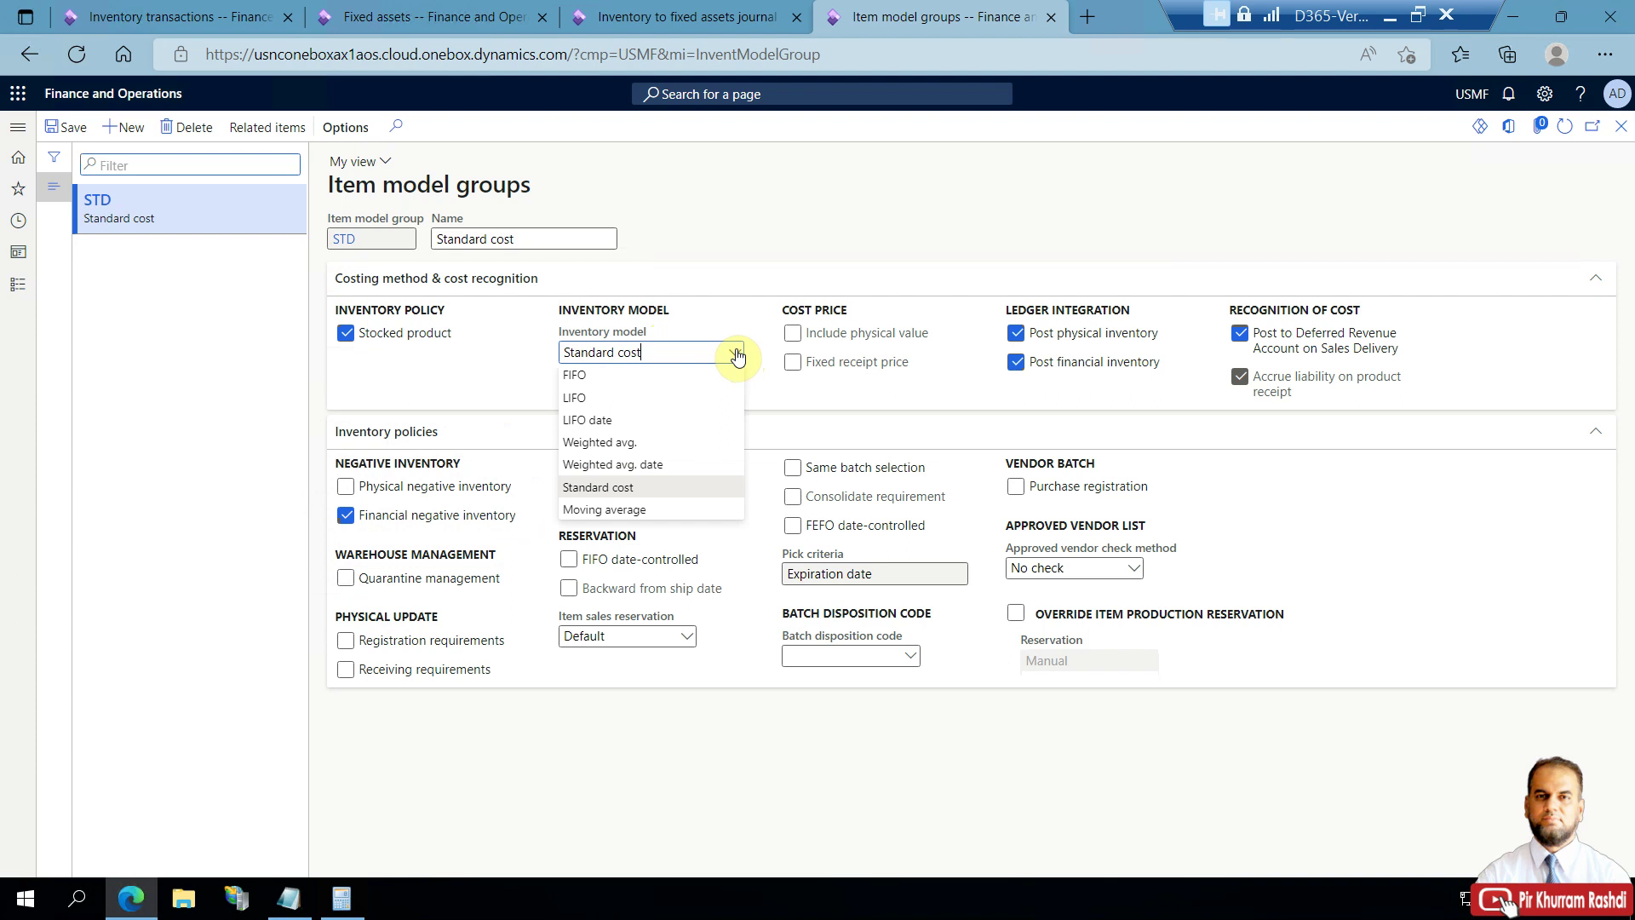
click(737, 355)
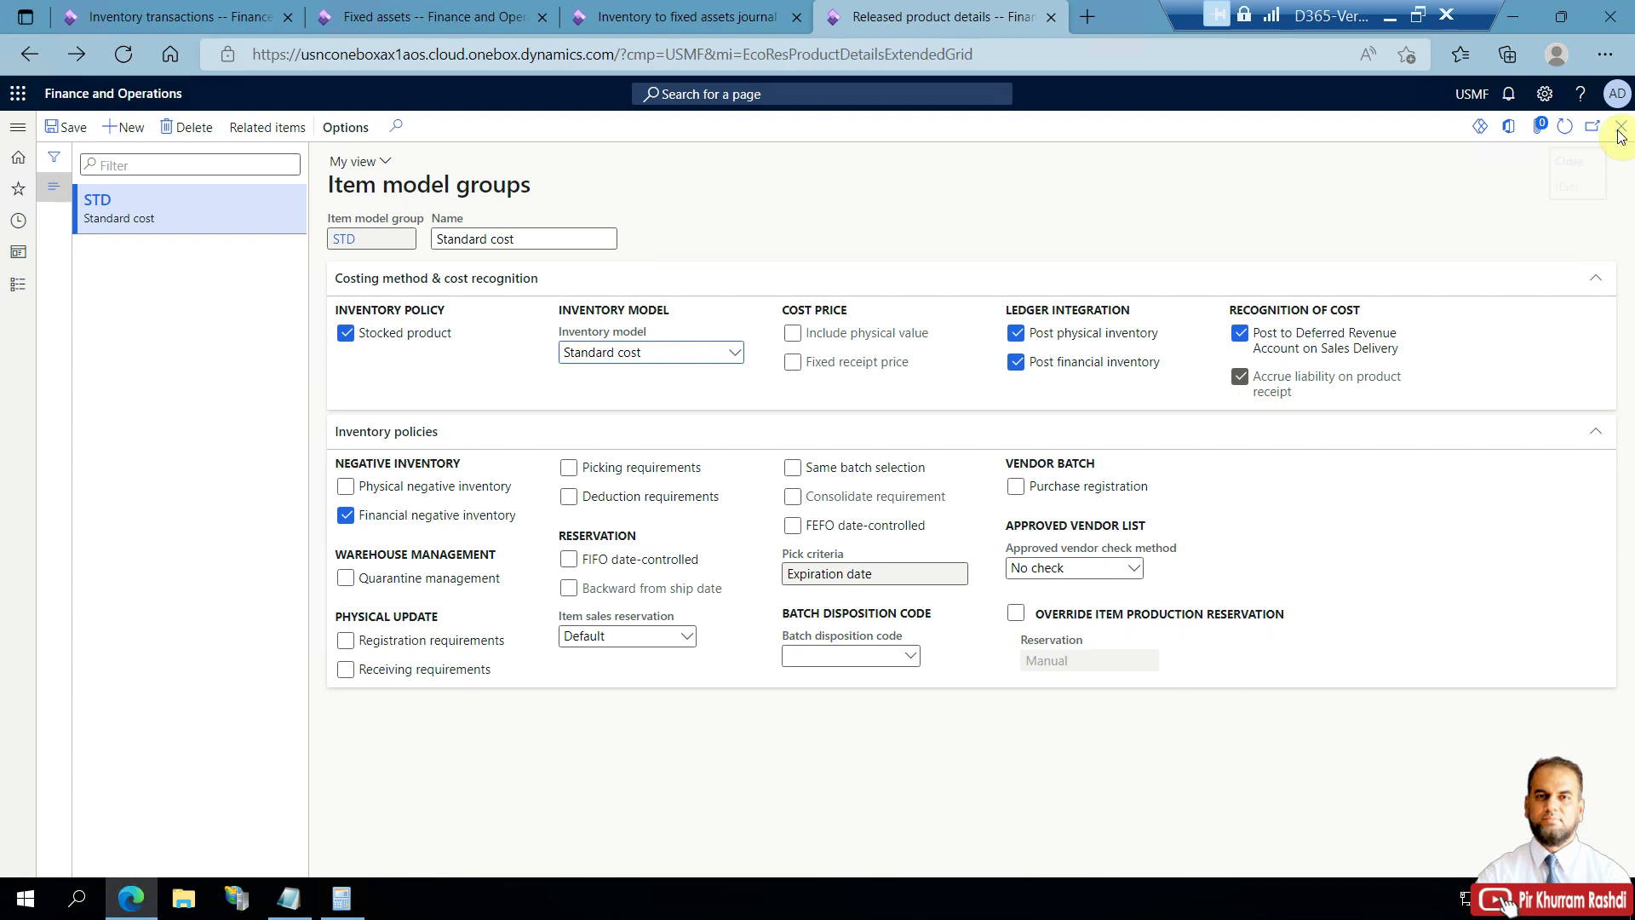
click(1620, 128)
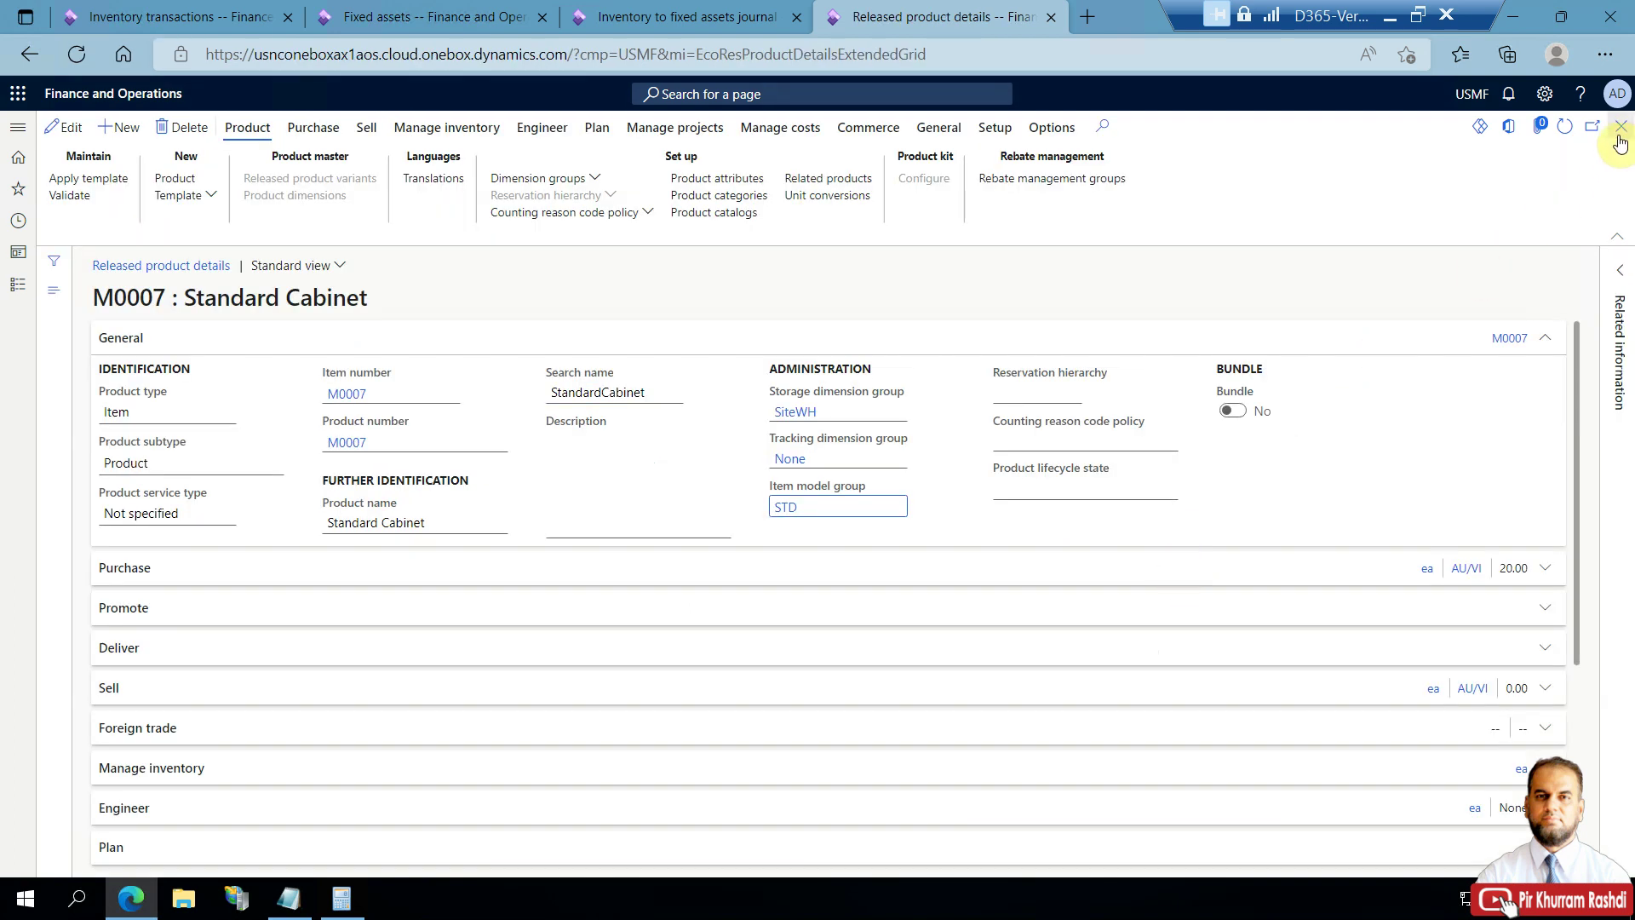
Return to journal 00102, review the line's cost price and cost amount, and validate the journal.
click(663, 12)
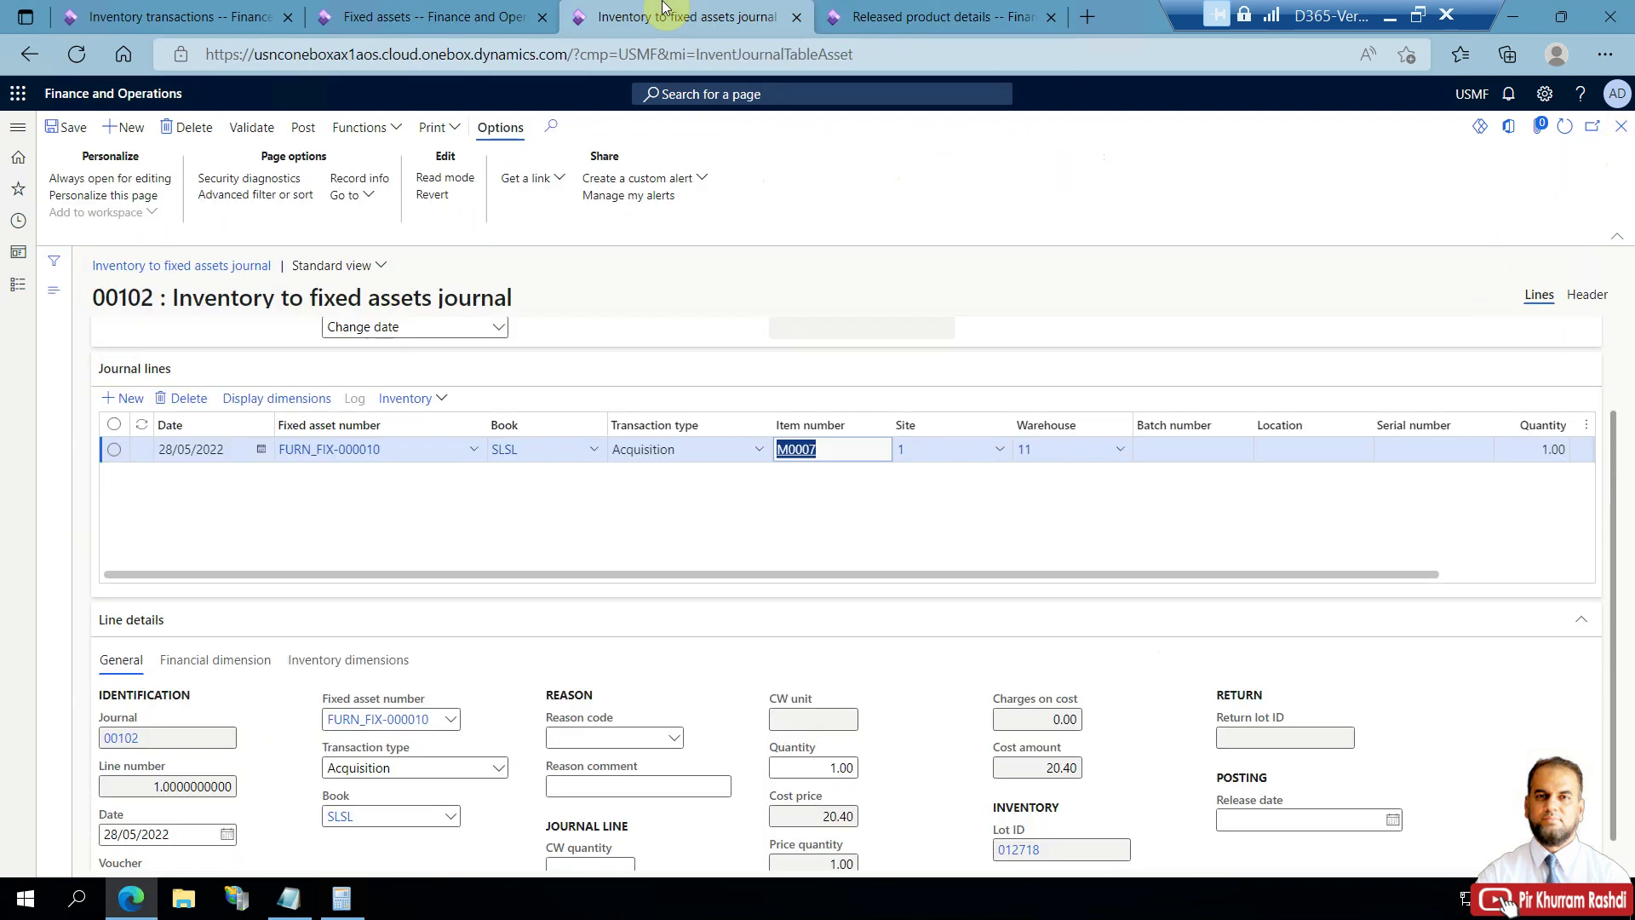
click(1468, 576)
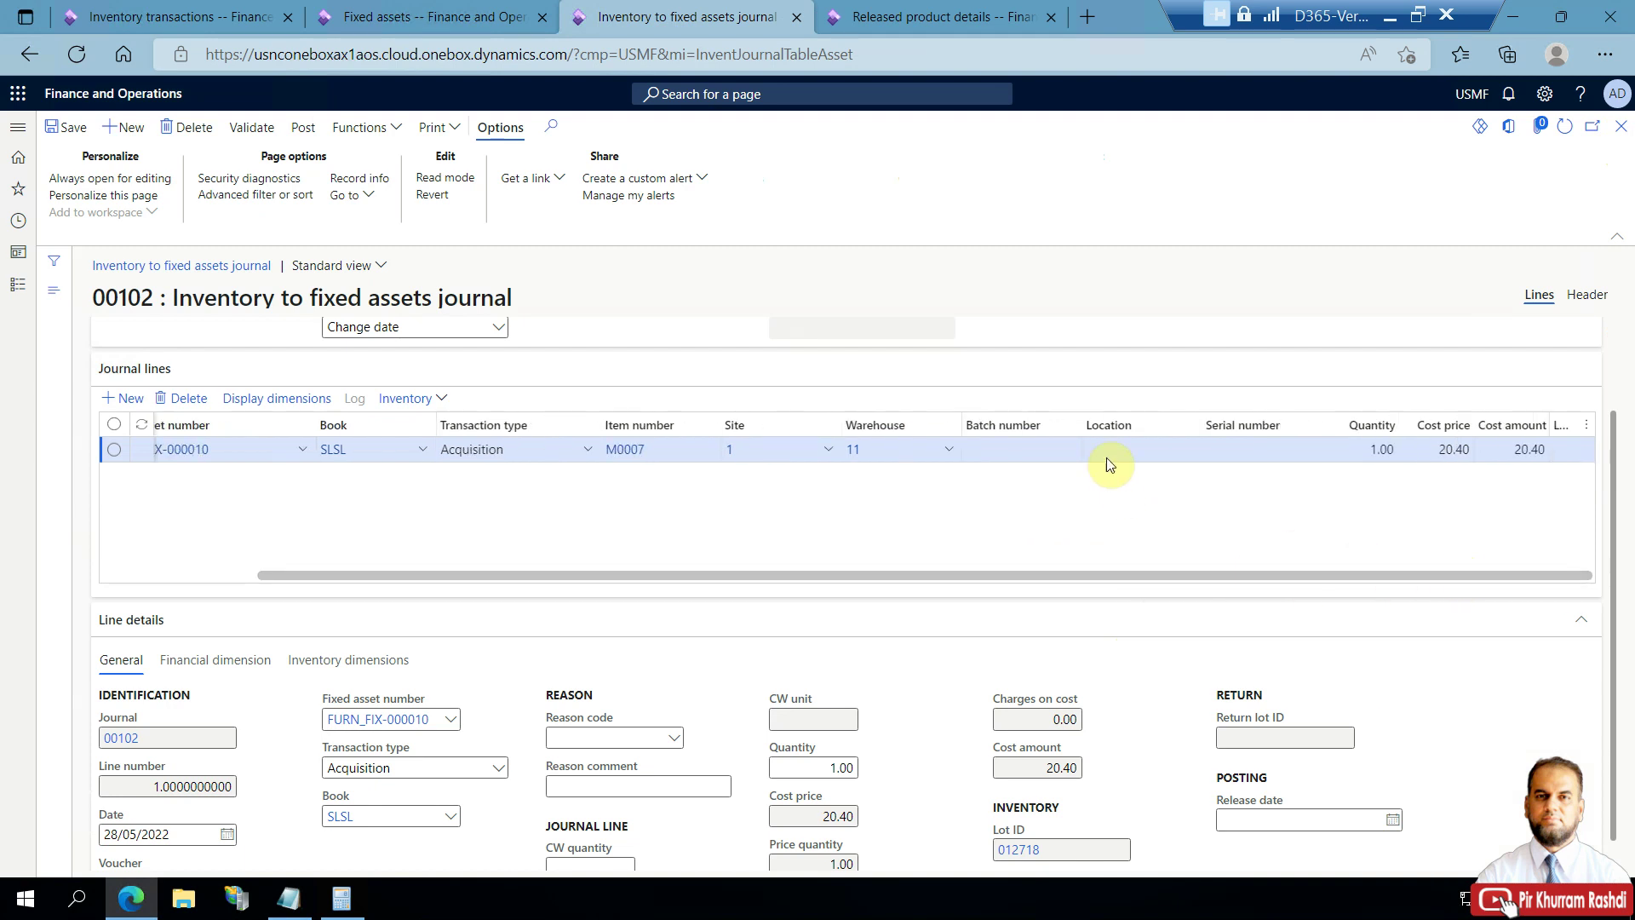
drag(1313, 573, 792, 599)
drag(1606, 596, 978, 514)
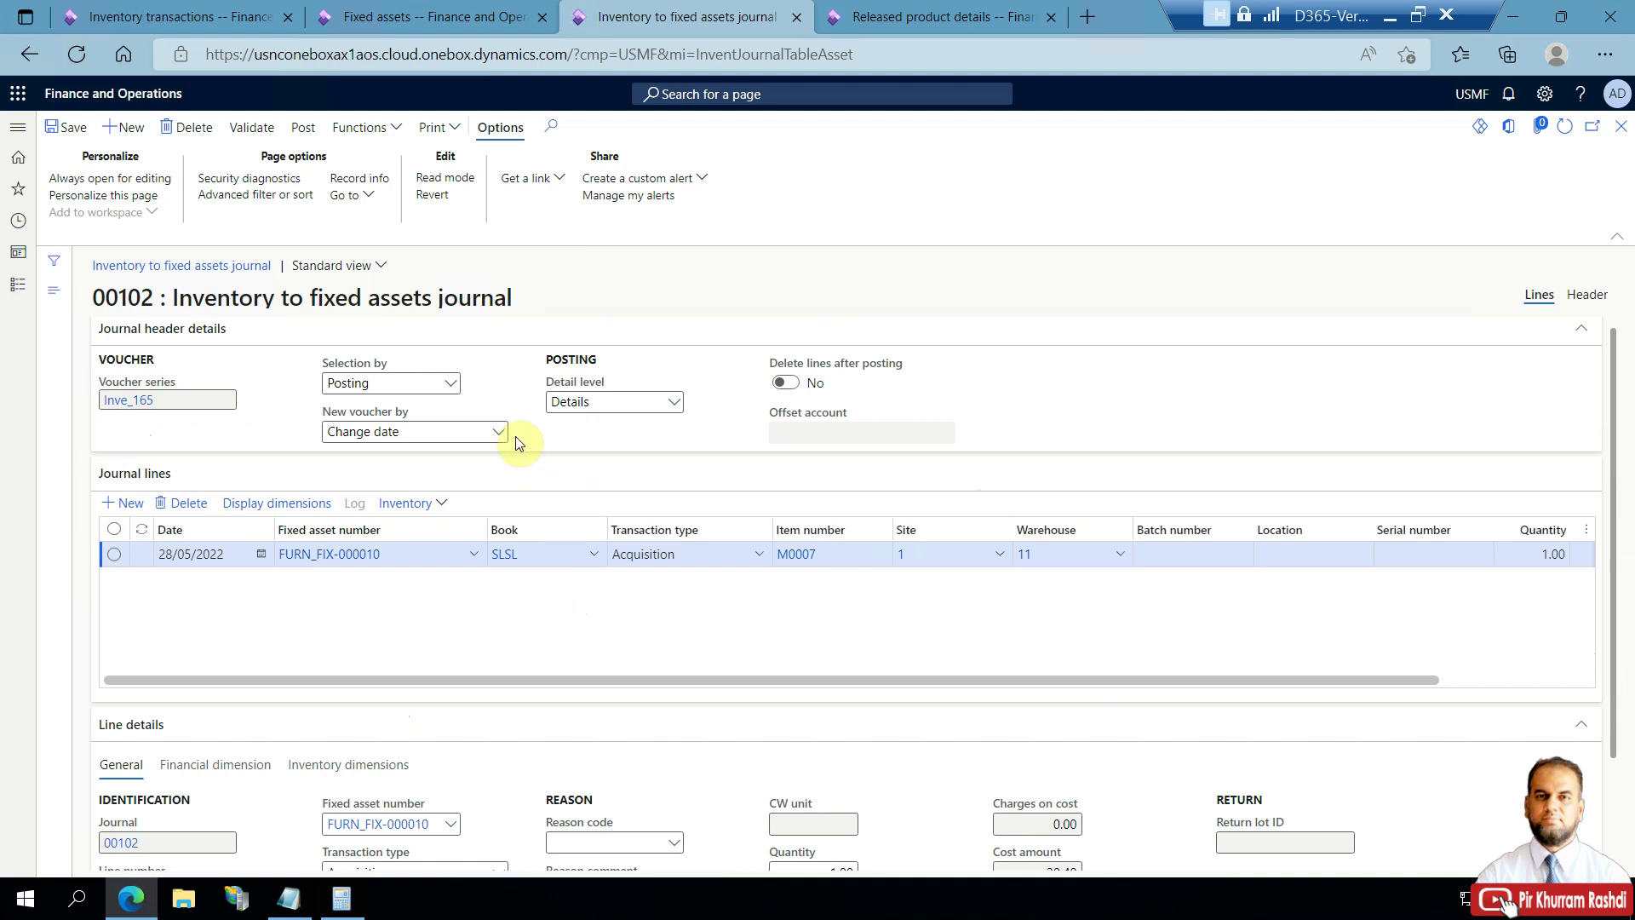
click(255, 129)
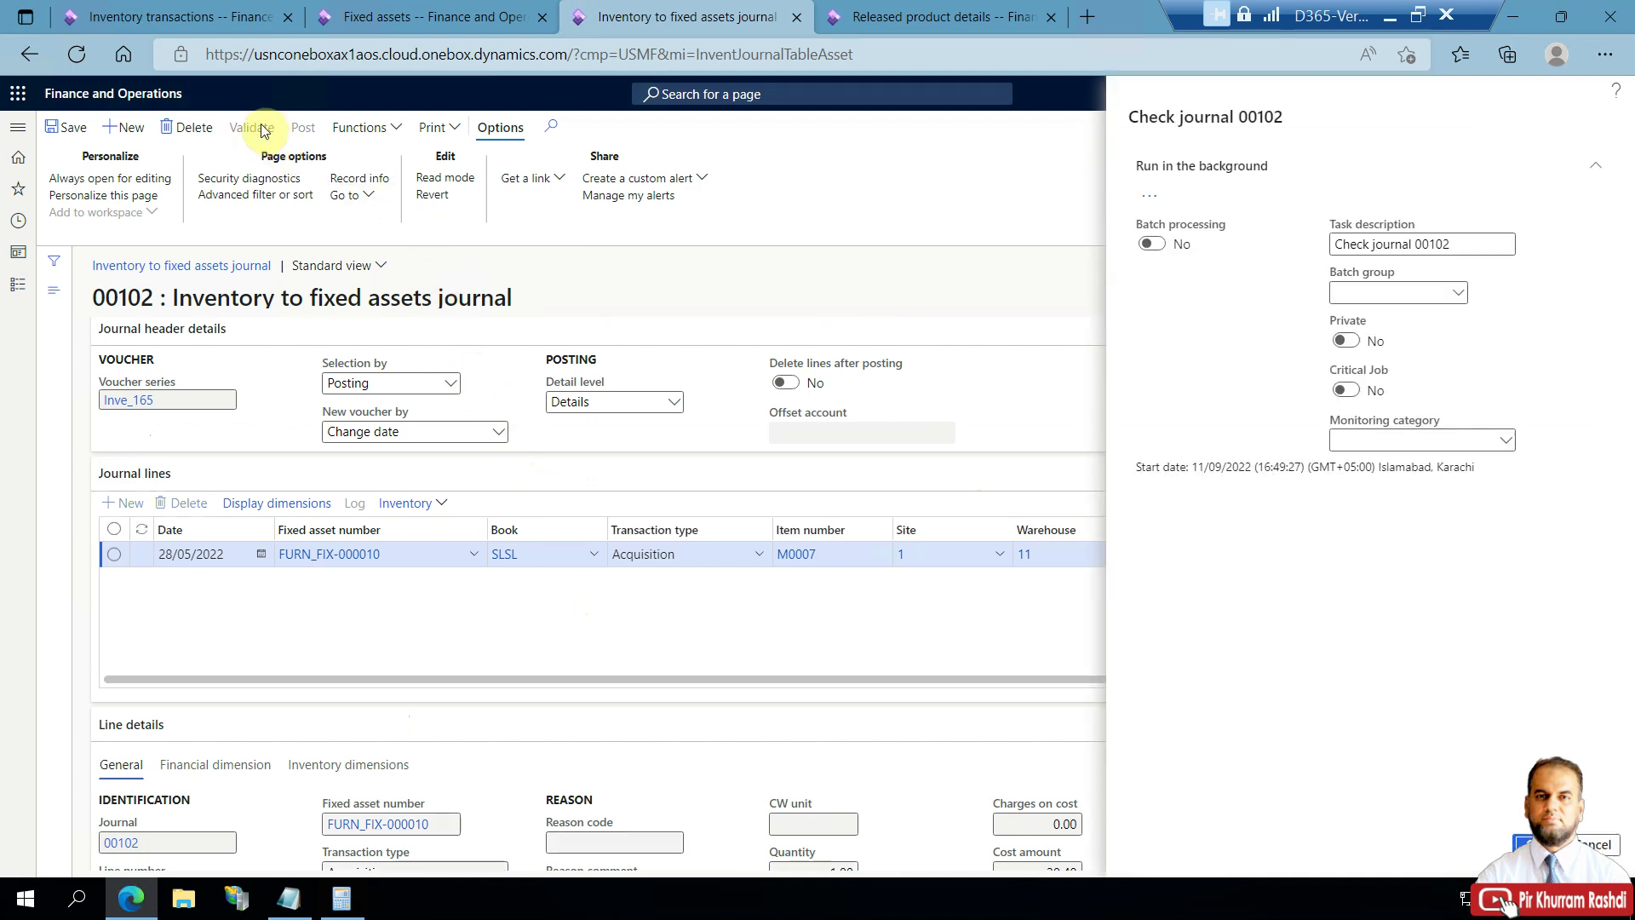
click(1523, 843)
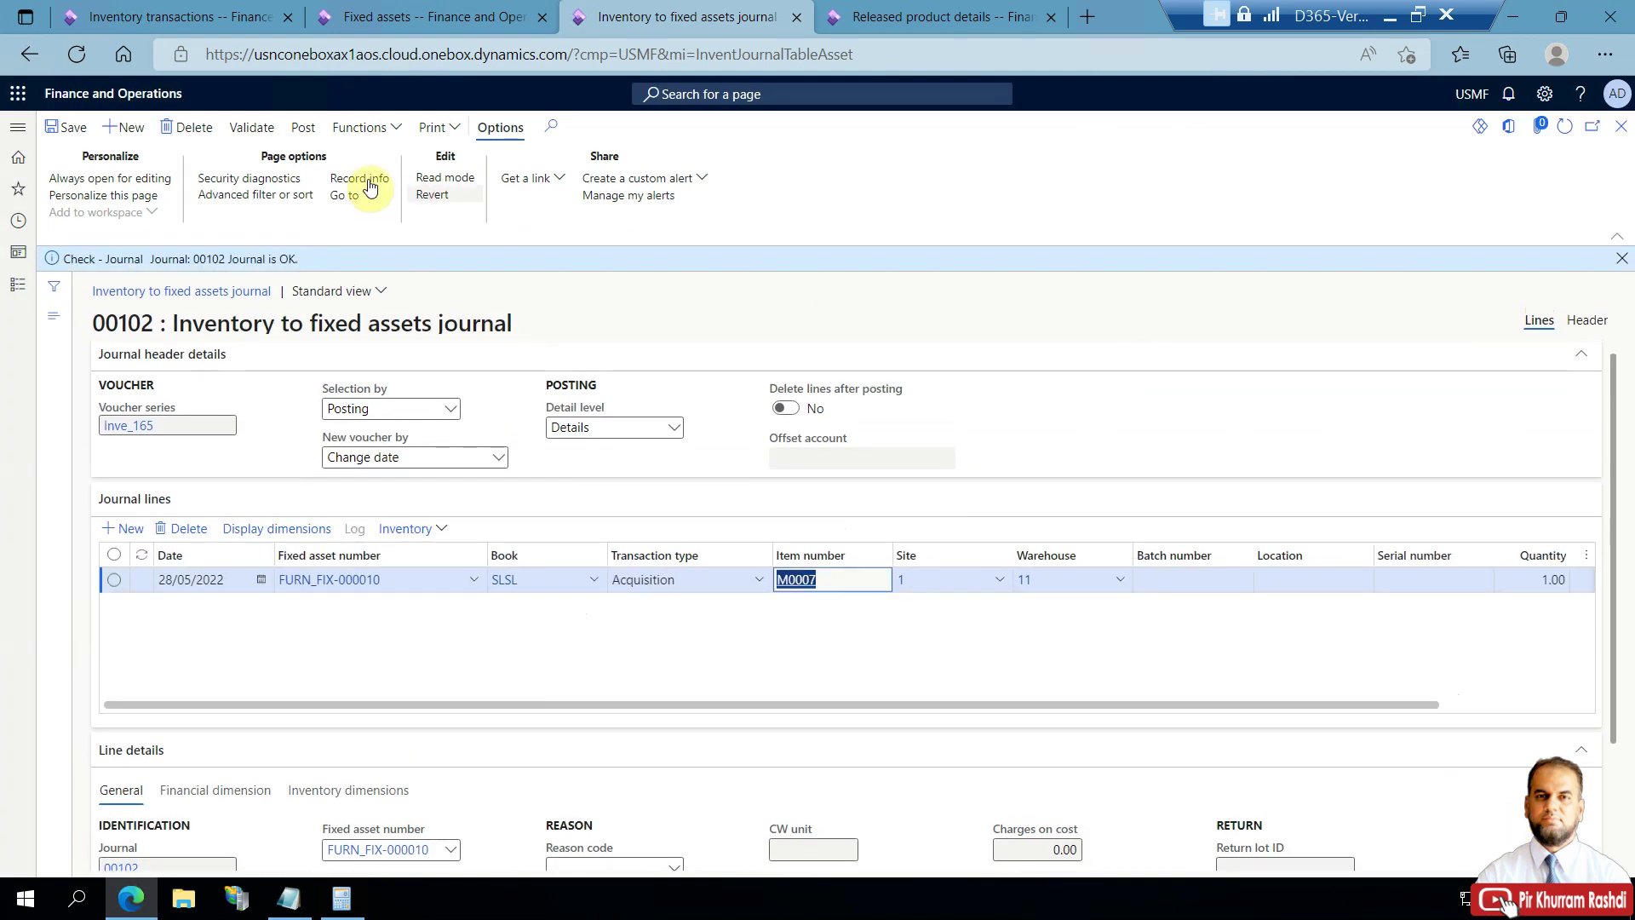
Check the SLSL book of FURN_FIX-000010 before the transfer, post journal 00102, and expand the posting messages.
click(302, 129)
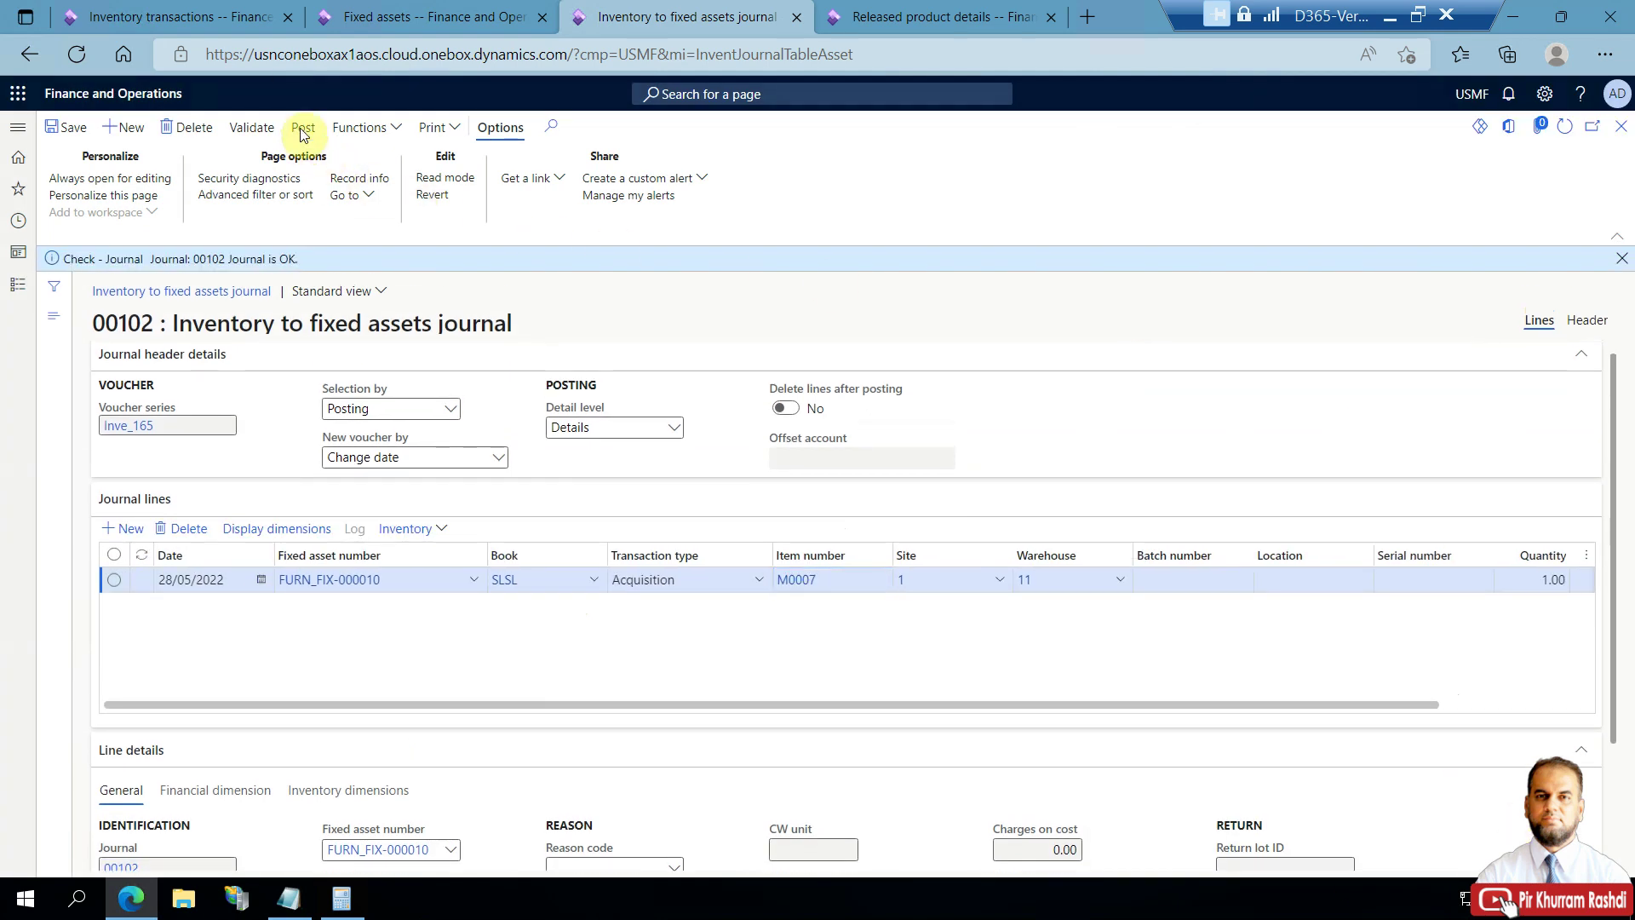
click(401, 16)
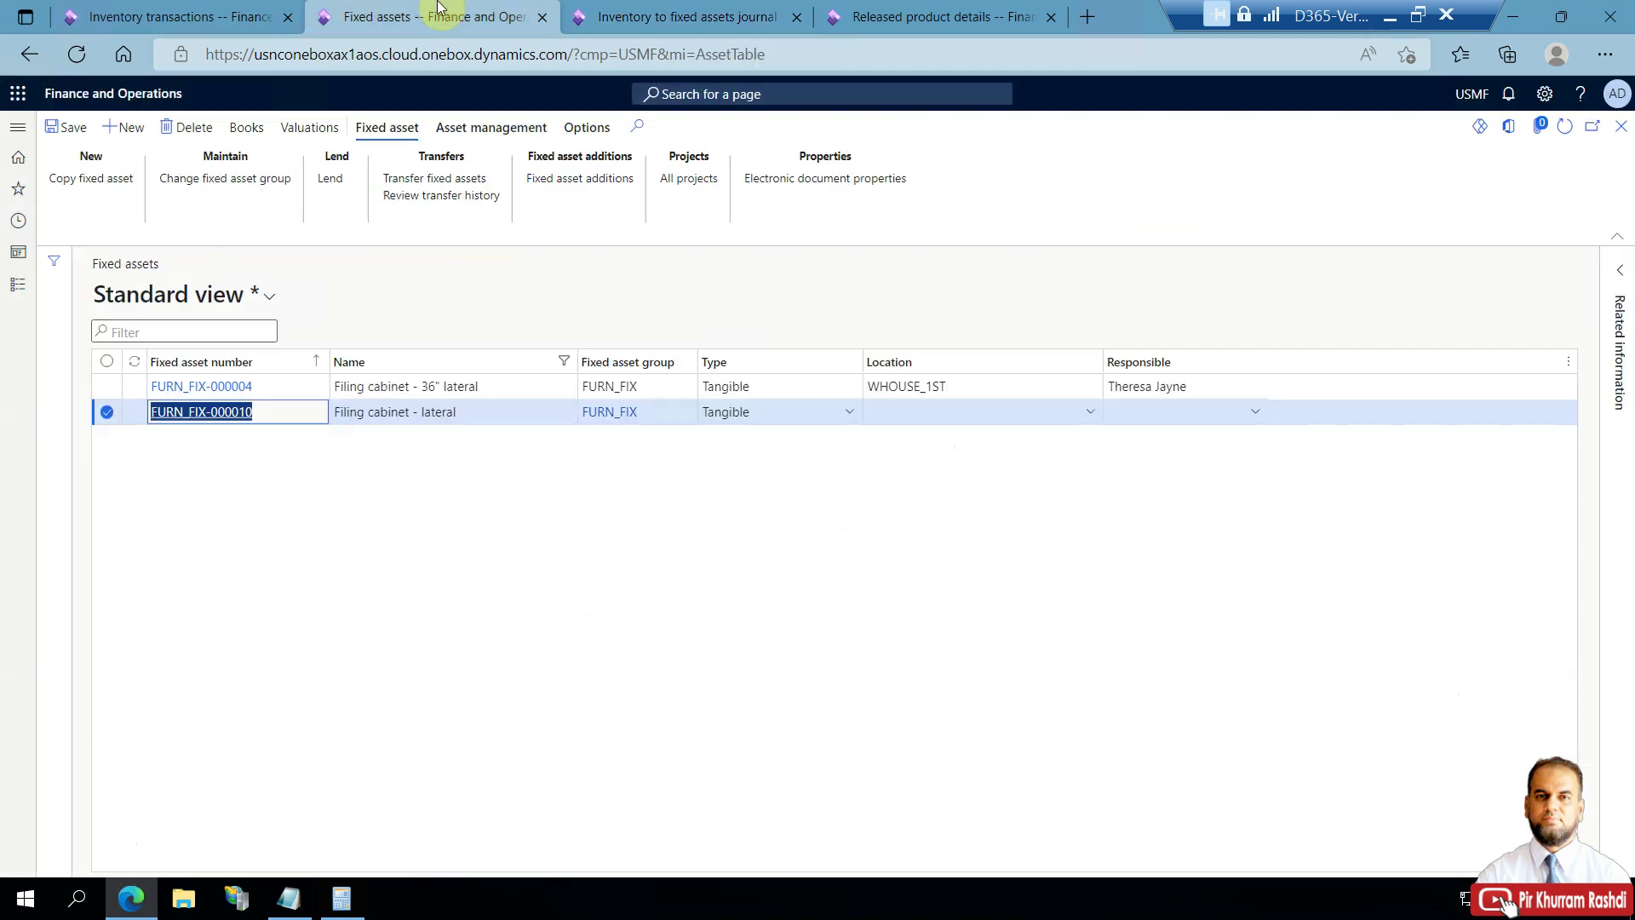
click(246, 127)
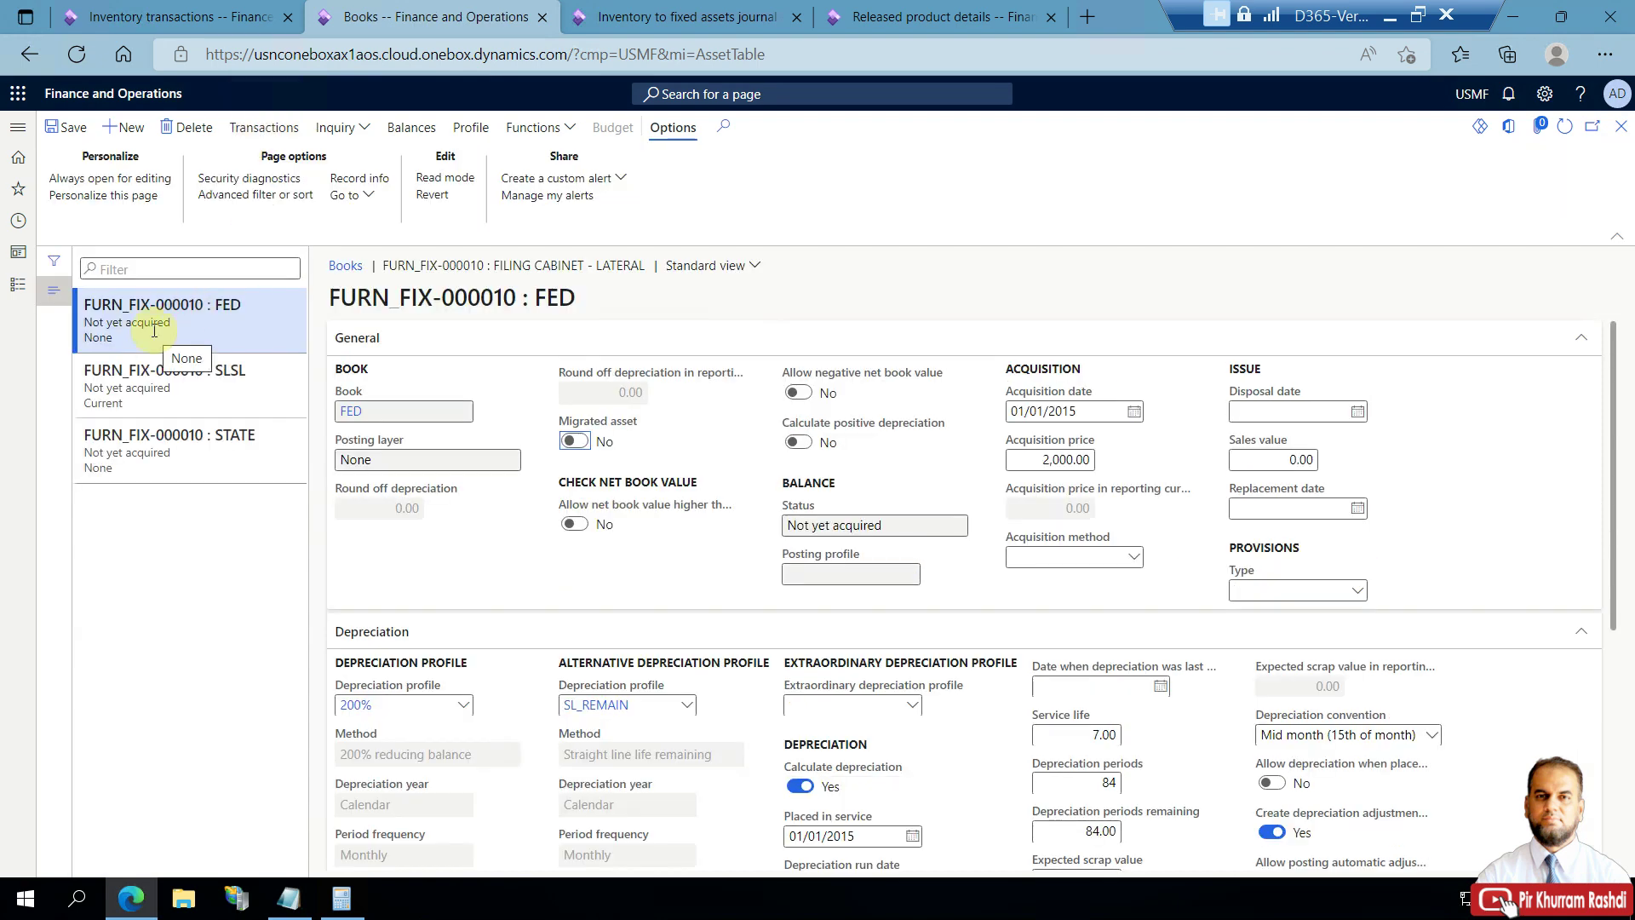
click(218, 399)
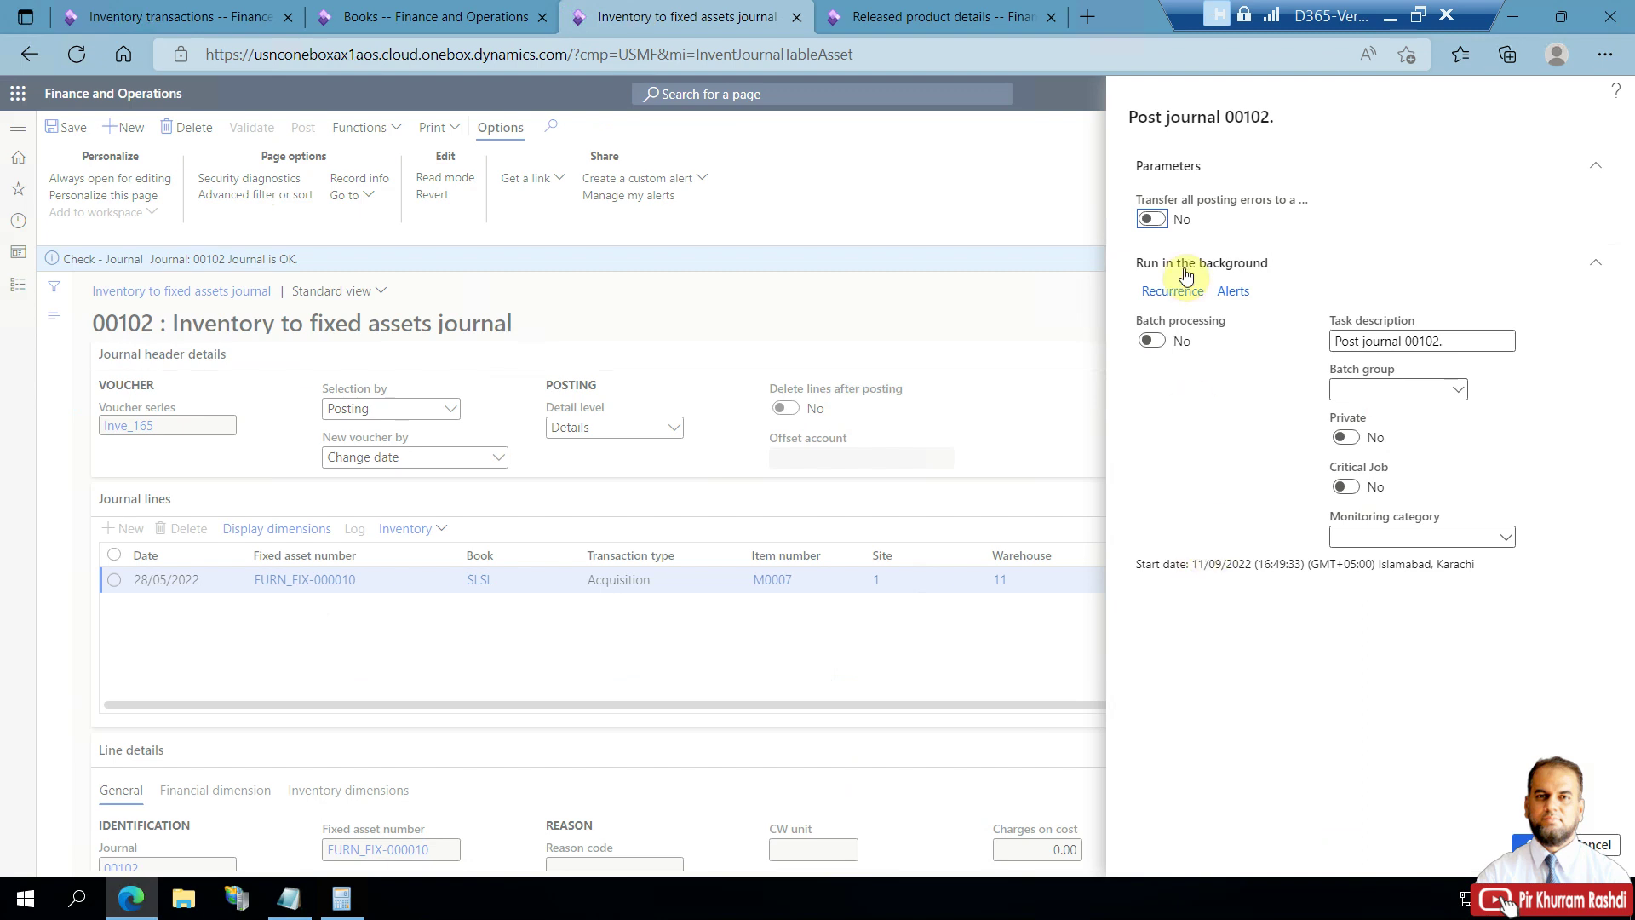
click(1513, 822)
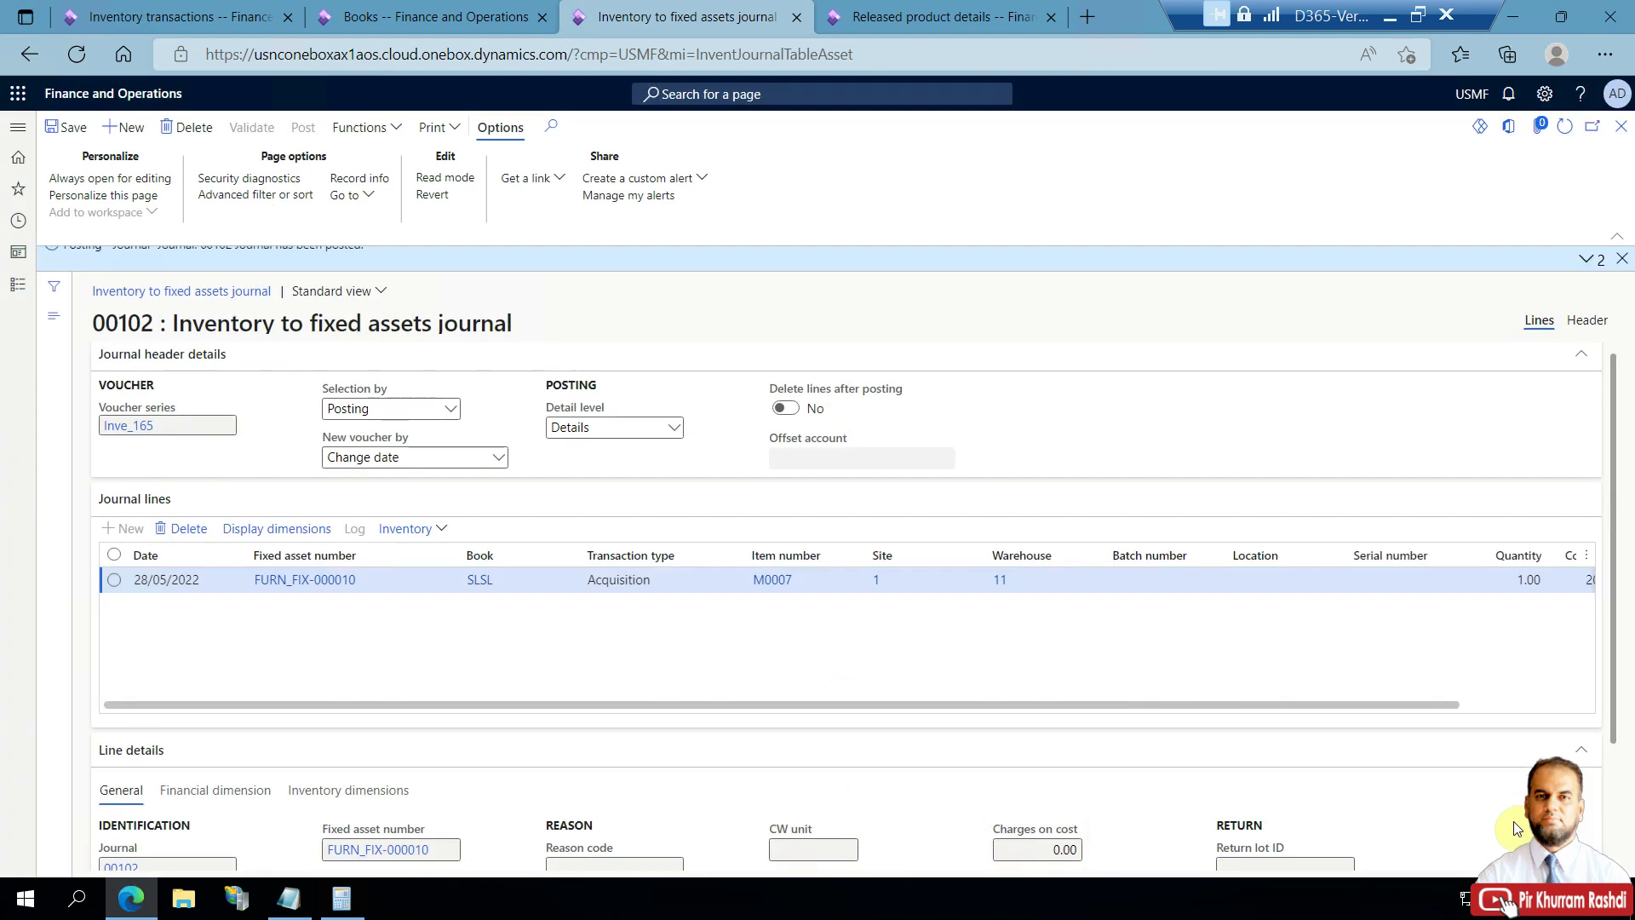
click(1585, 260)
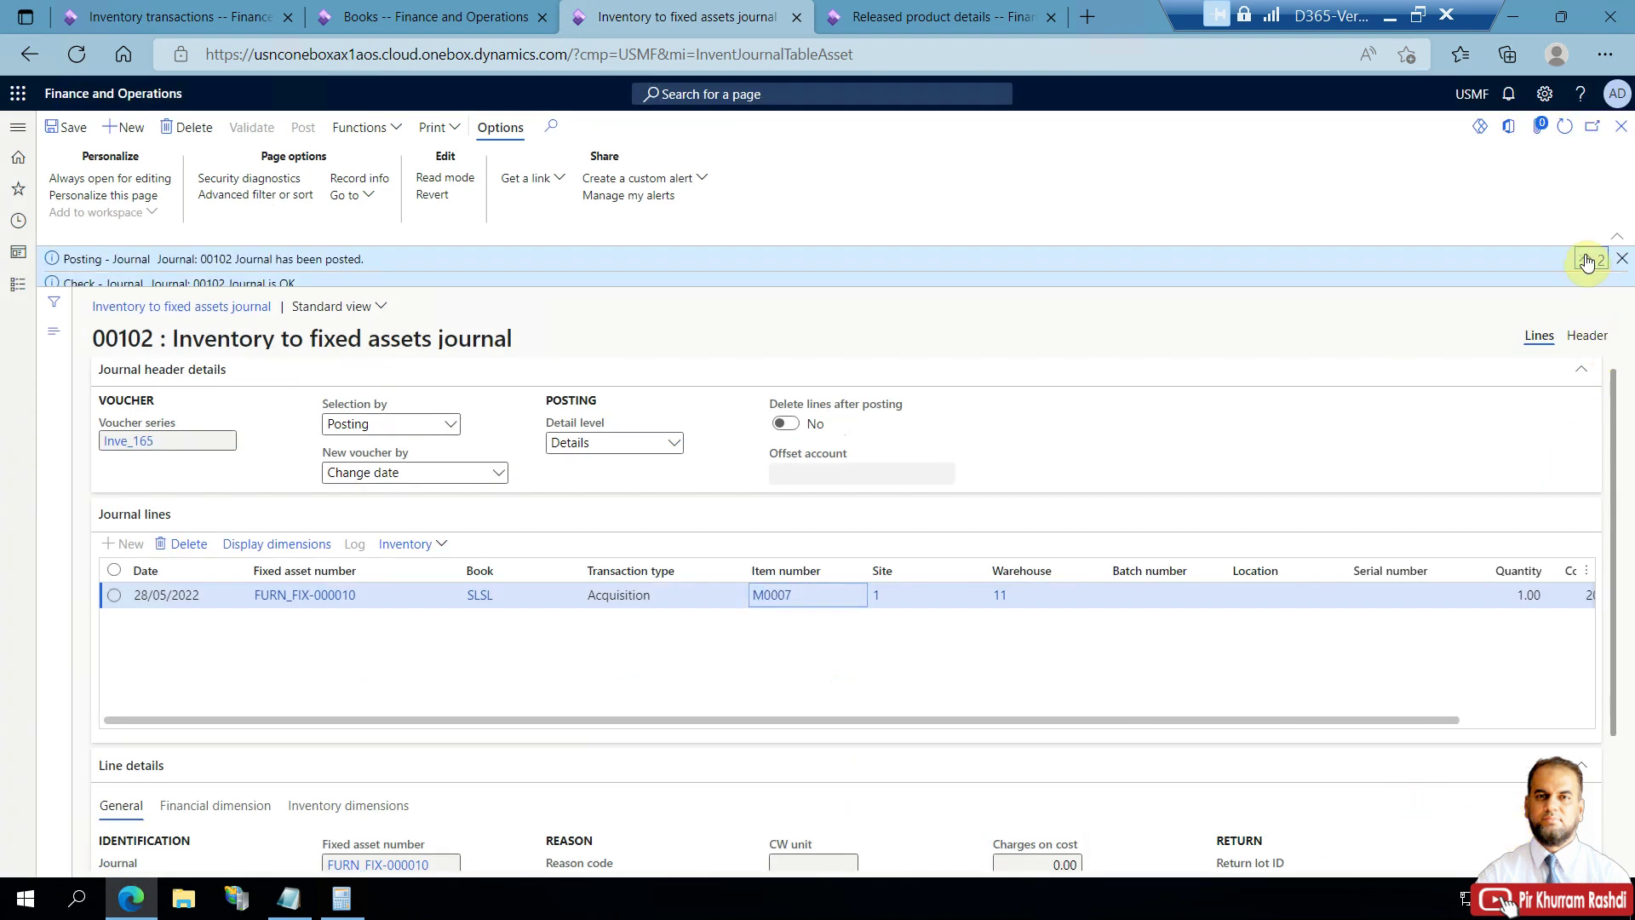
Refresh the SLSL book of FURN_FIX-000010 to examine its status, acquisition date and acquisition price, and return to the fixed assets list.
click(498, 19)
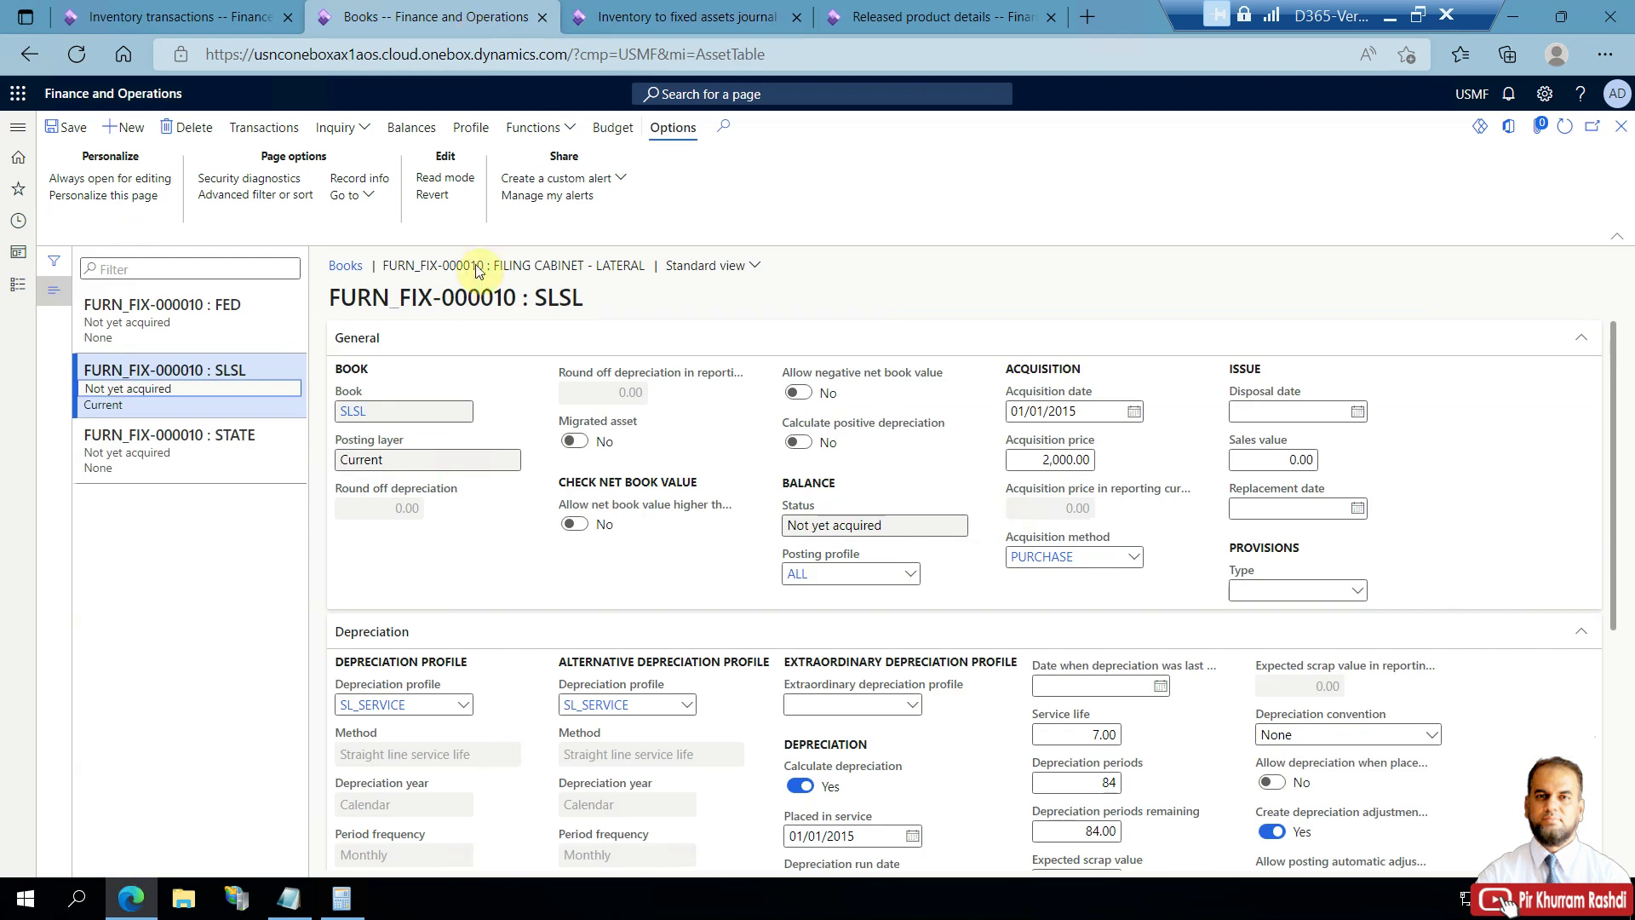
click(1565, 126)
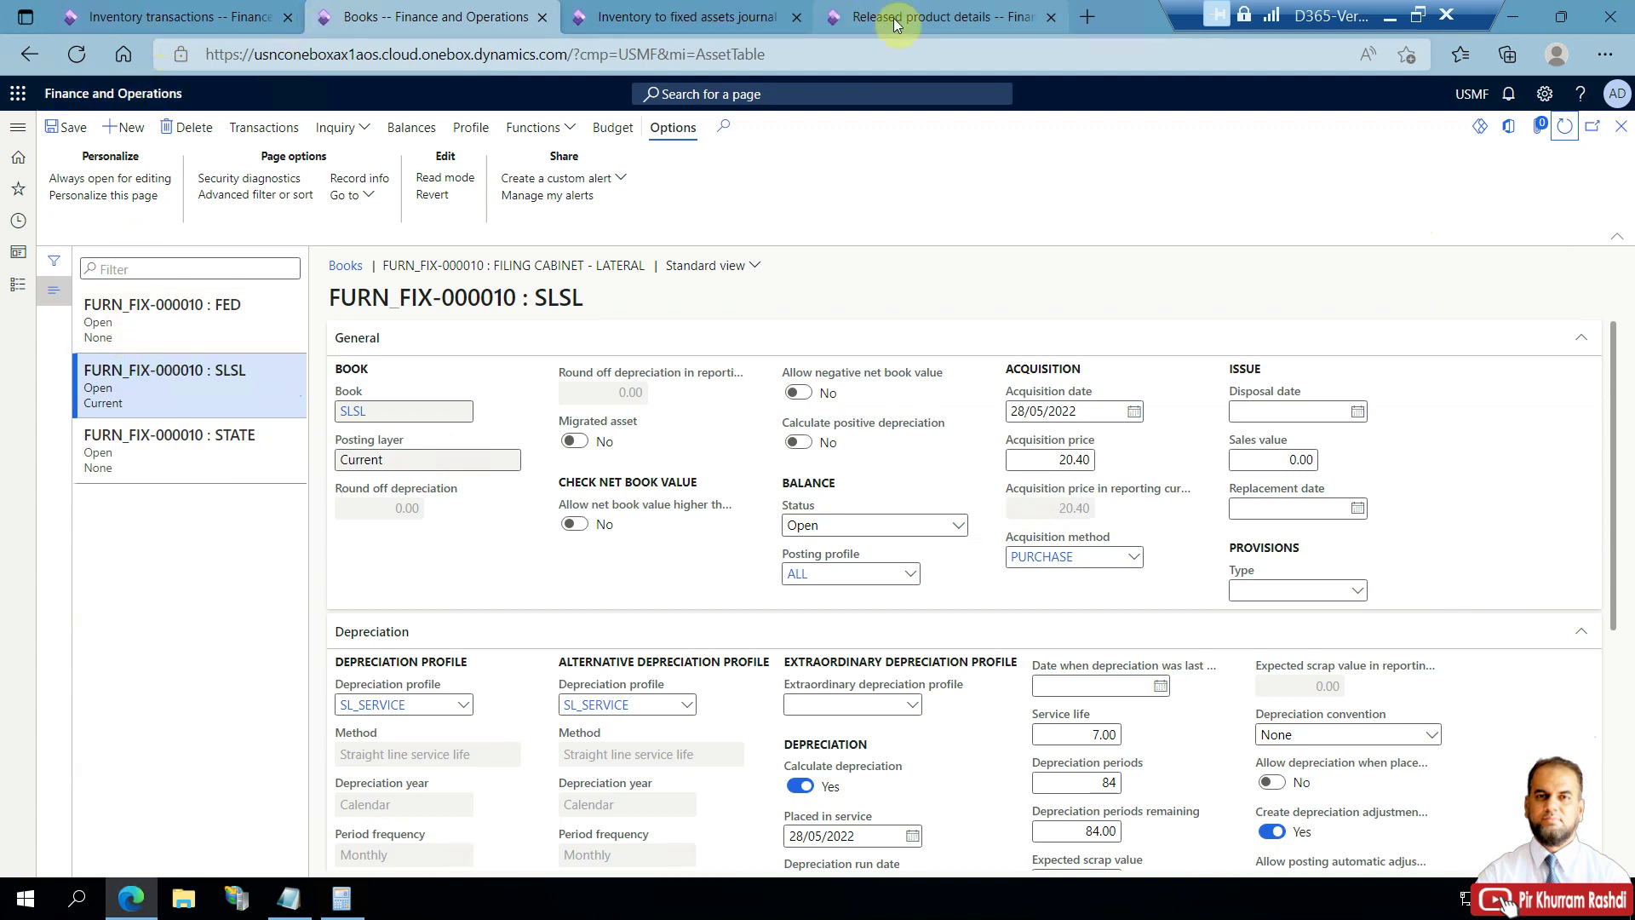
click(1621, 126)
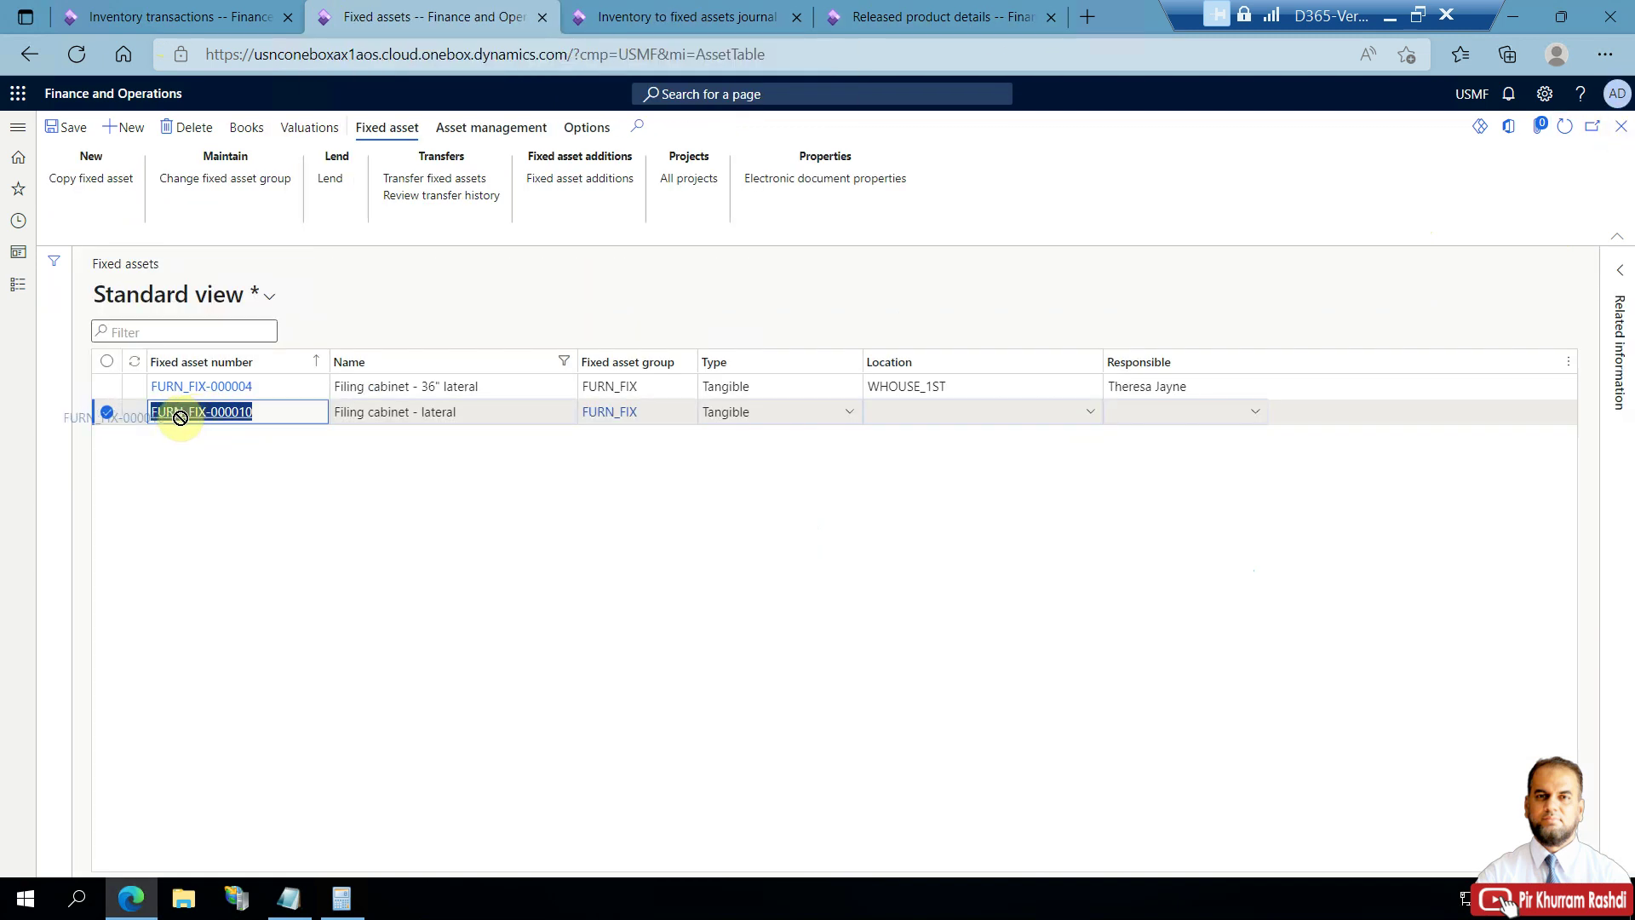
Copy the asset number FURN_FIX-000010, reopen its SLSL book, and view the book's fixed asset transactions.
right_click(207, 430)
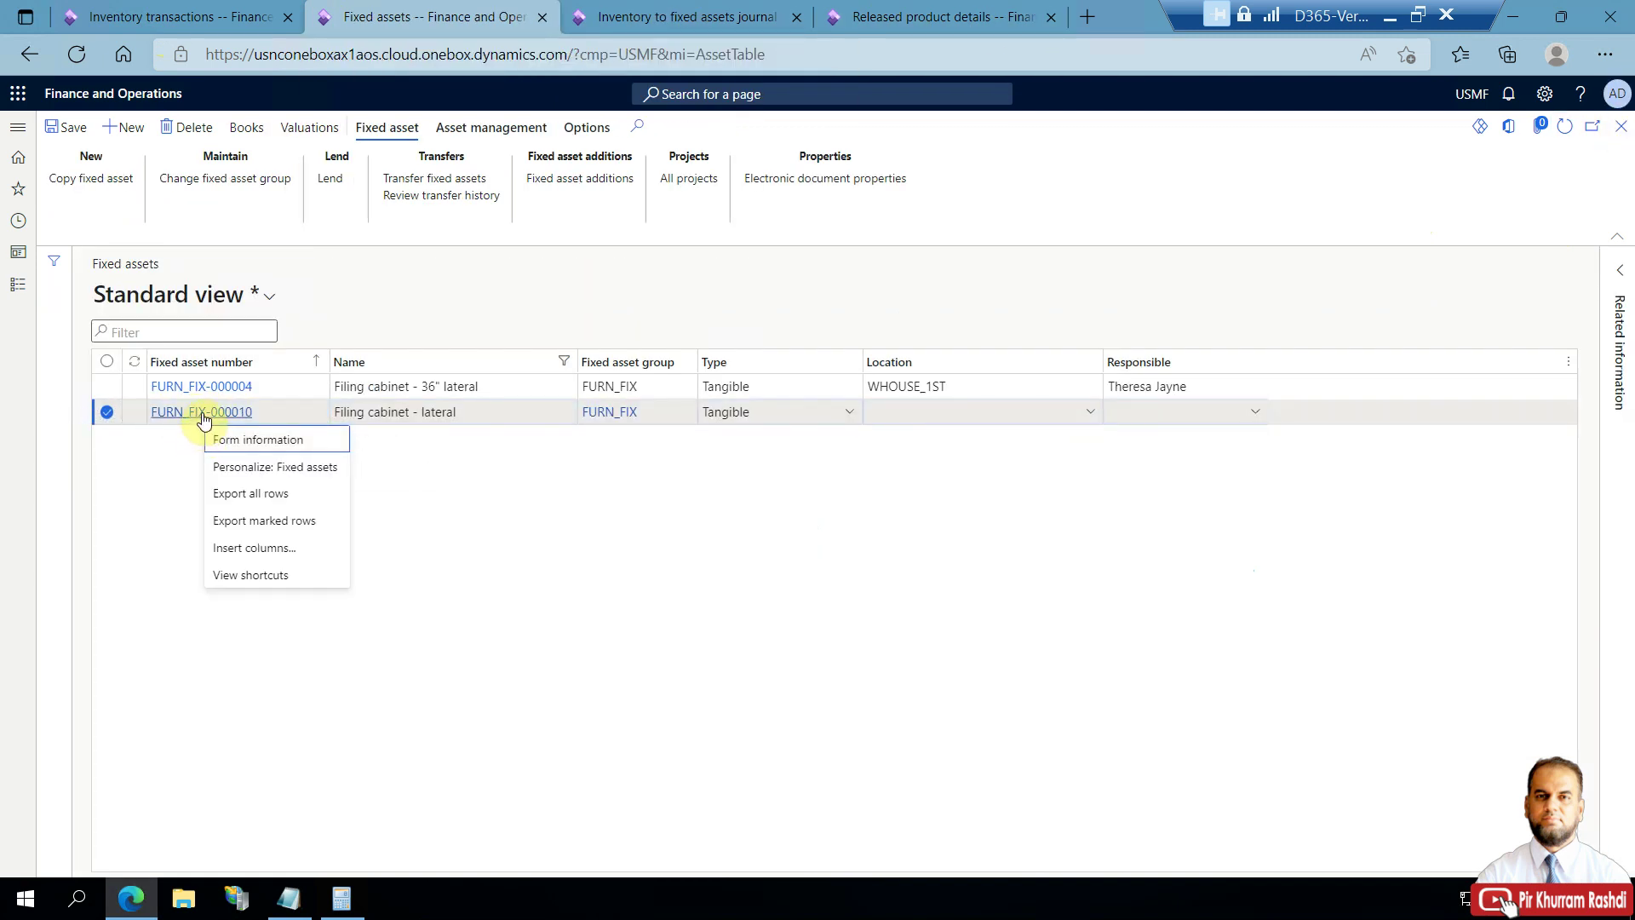
click(207, 416)
right_click(204, 414)
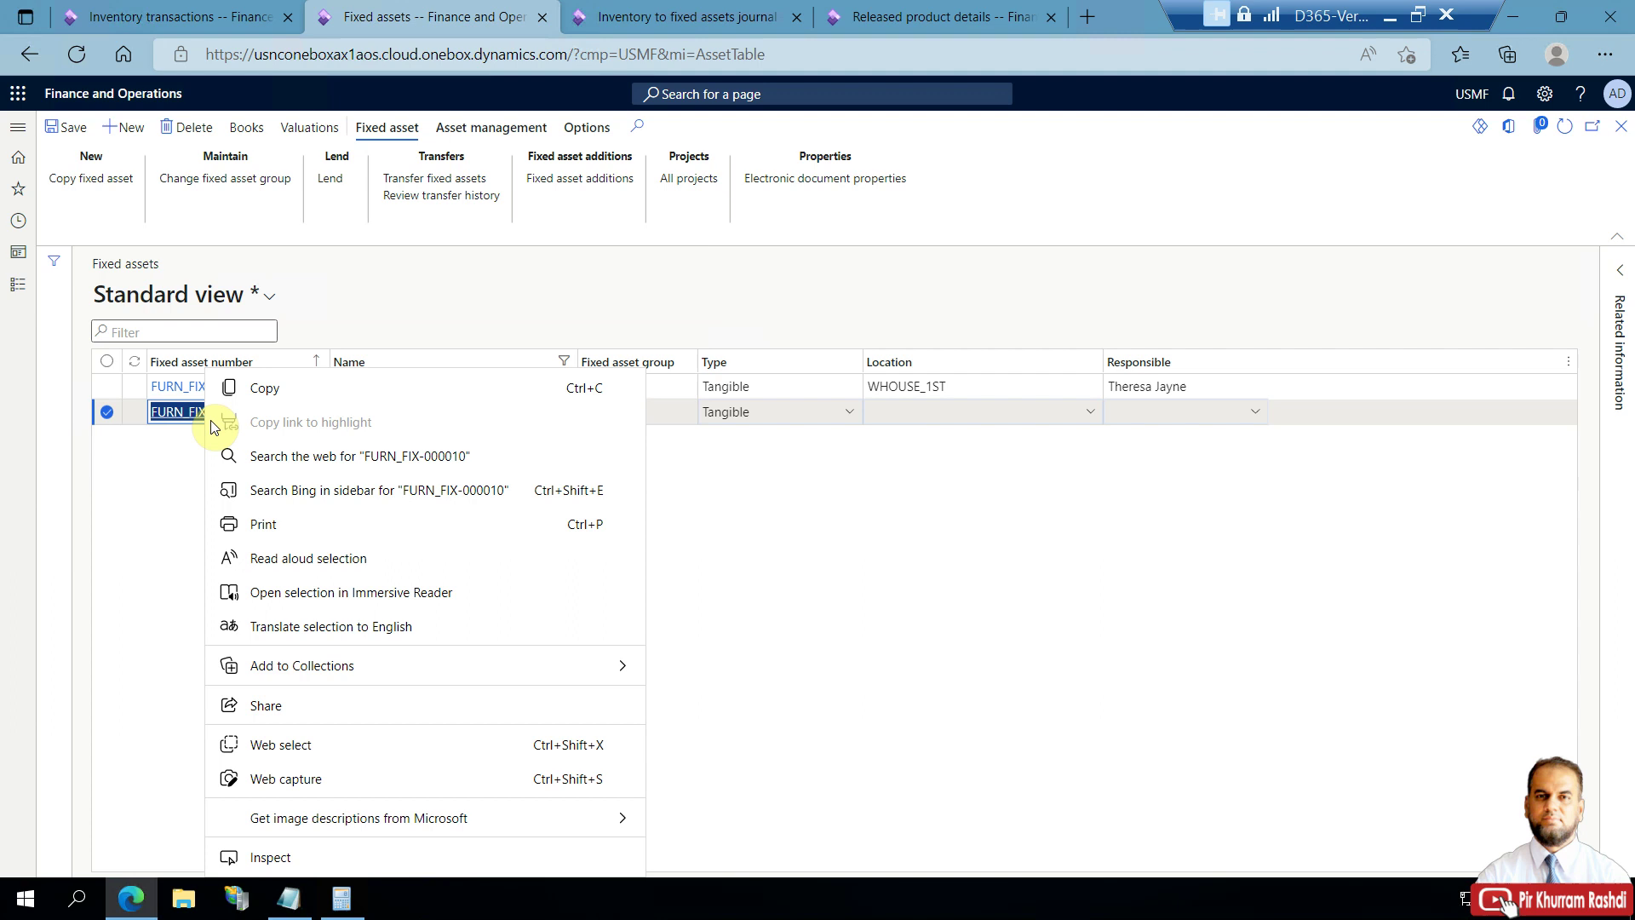
click(259, 387)
click(261, 392)
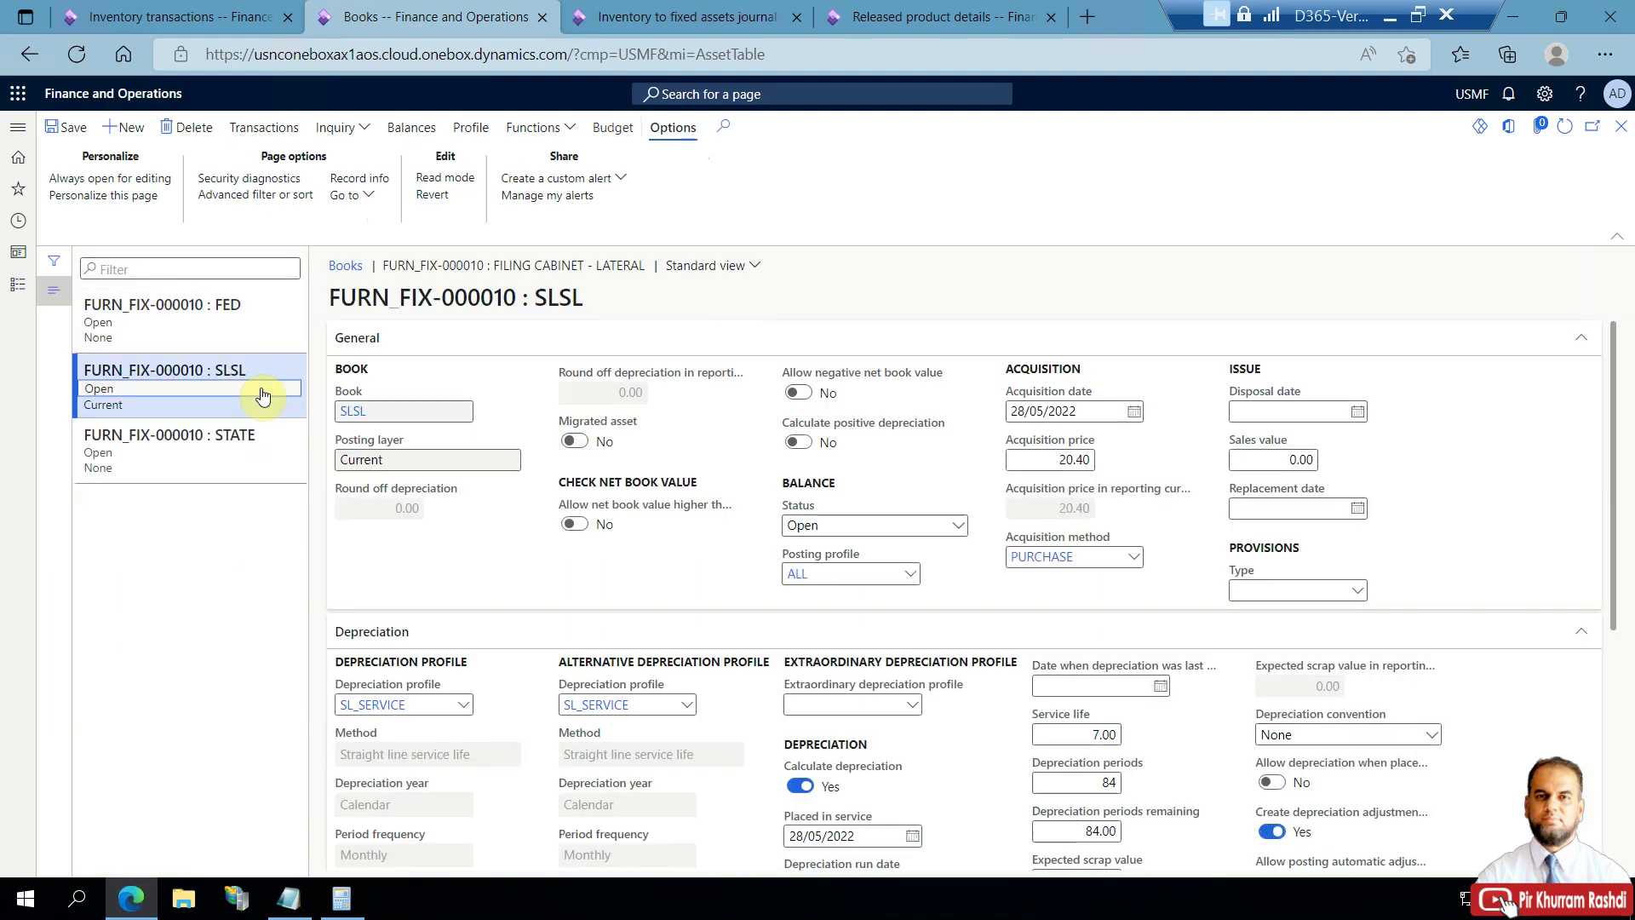
click(264, 128)
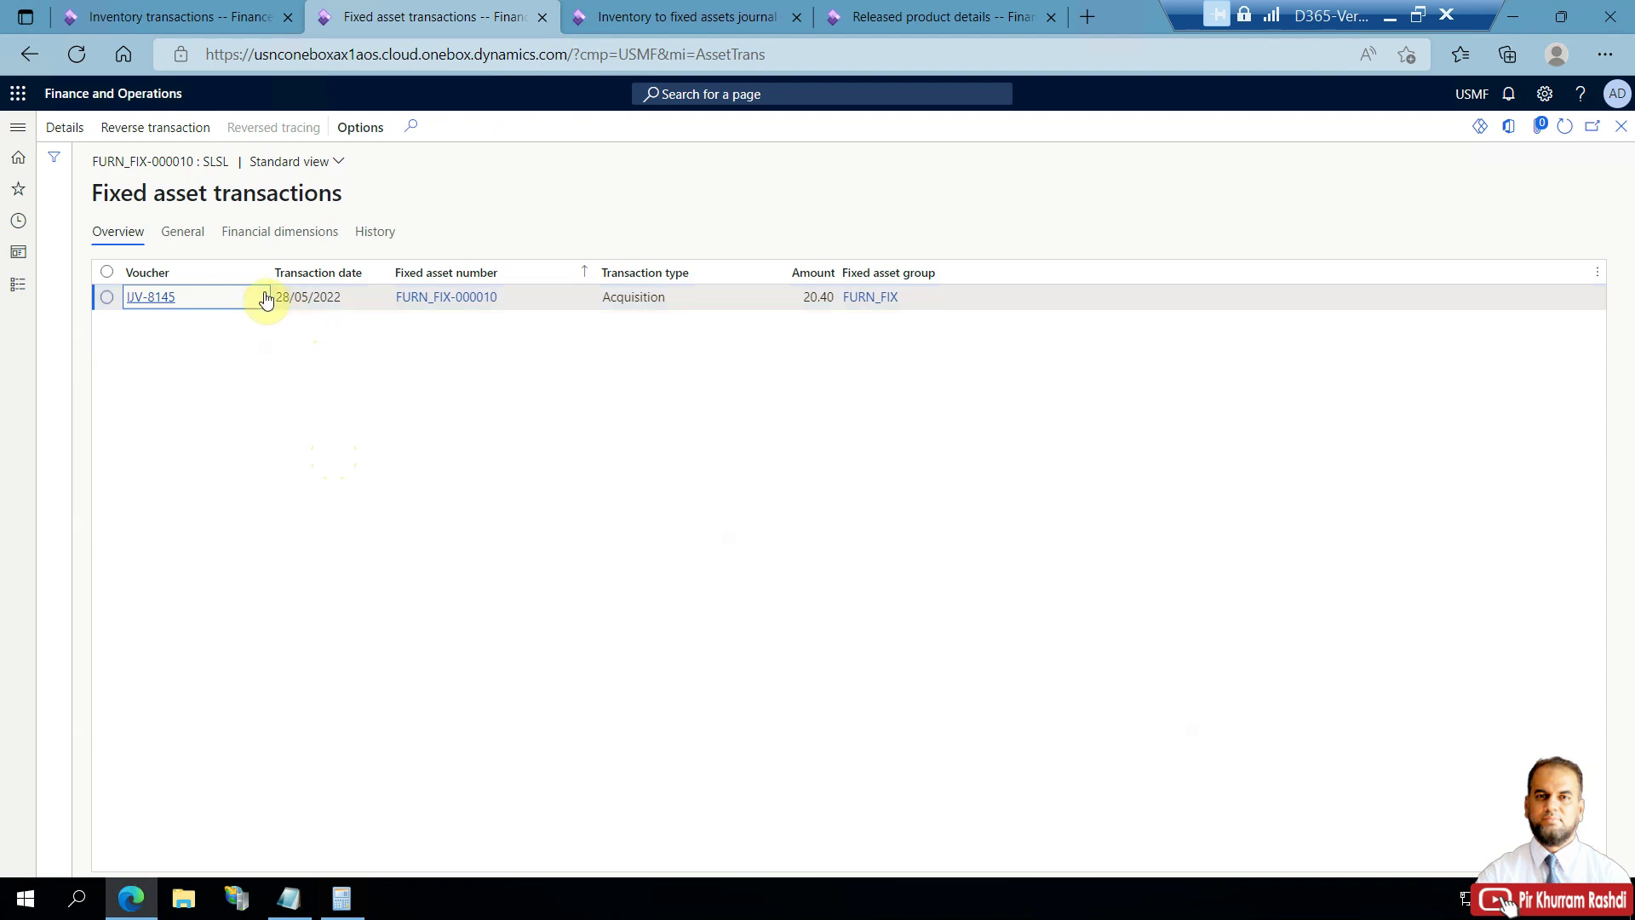
key(Escape)
View the printed Inventory journal lines - Fixed assets report for journal 00102 and return to the asset's books.
click(681, 17)
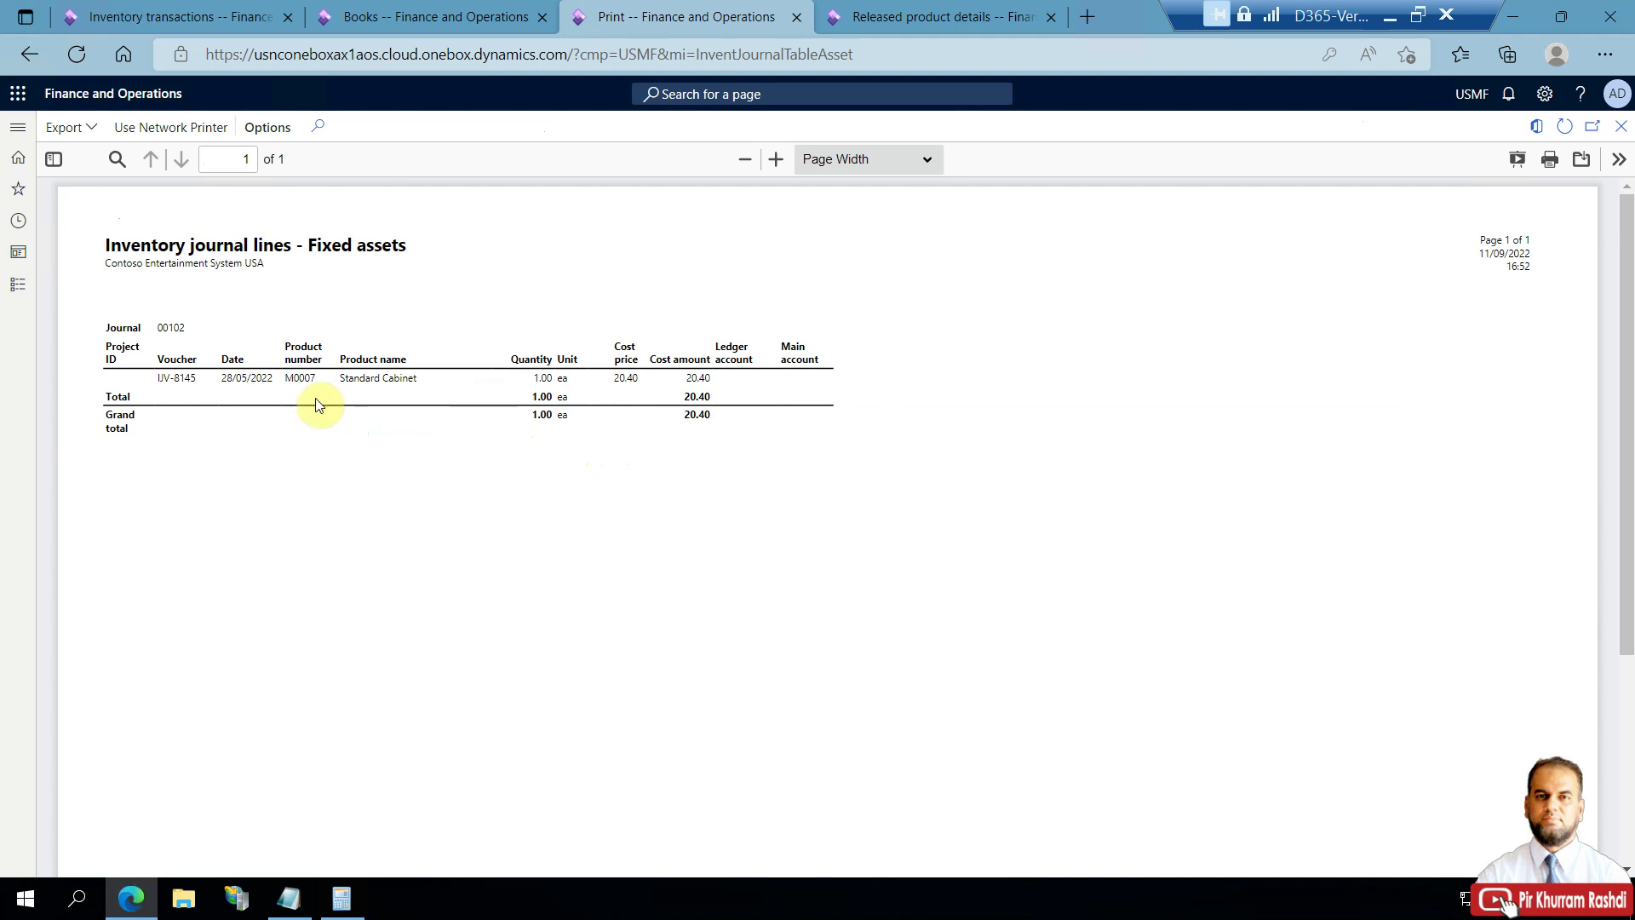
click(426, 9)
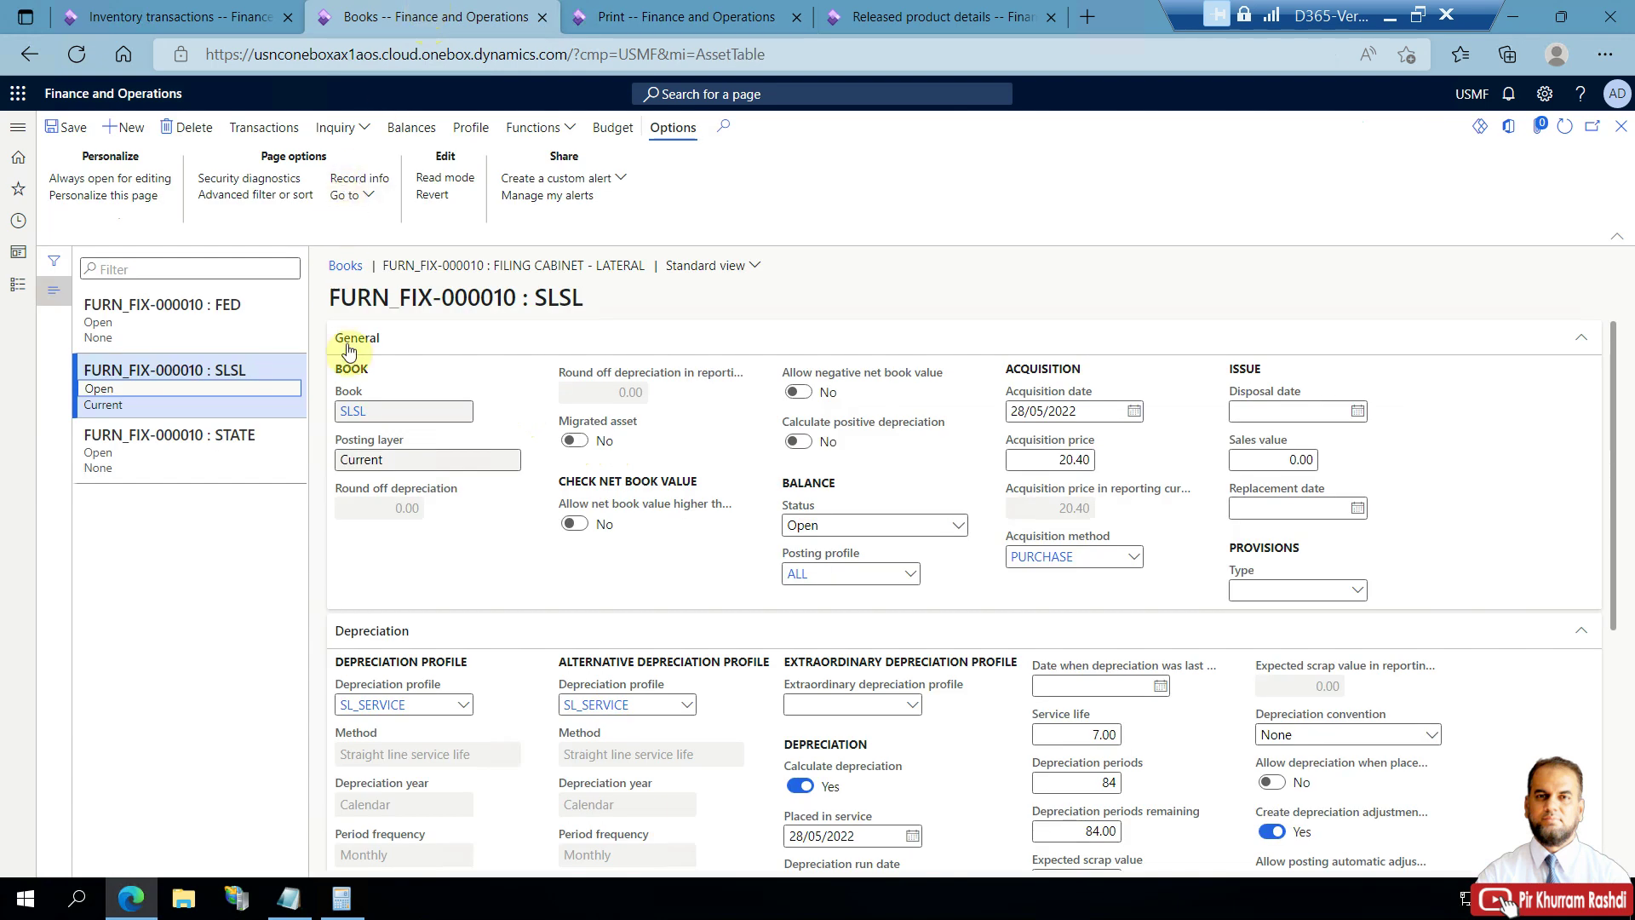
click(1620, 126)
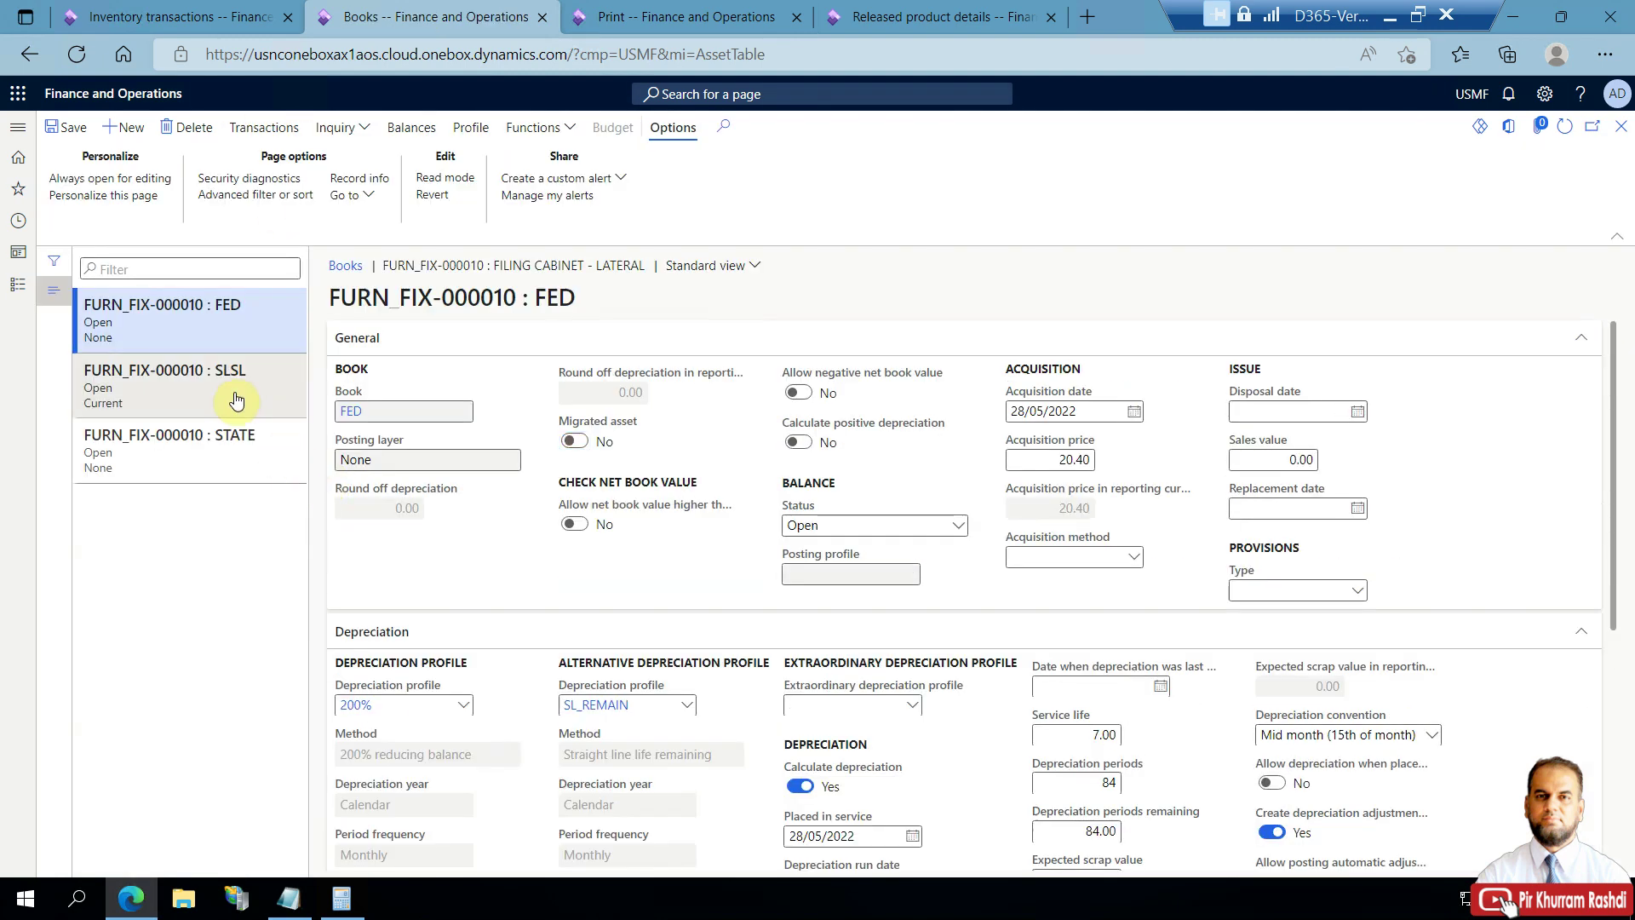
Open the fixed asset transactions of the SLSL book and widen the Amount column.
click(237, 400)
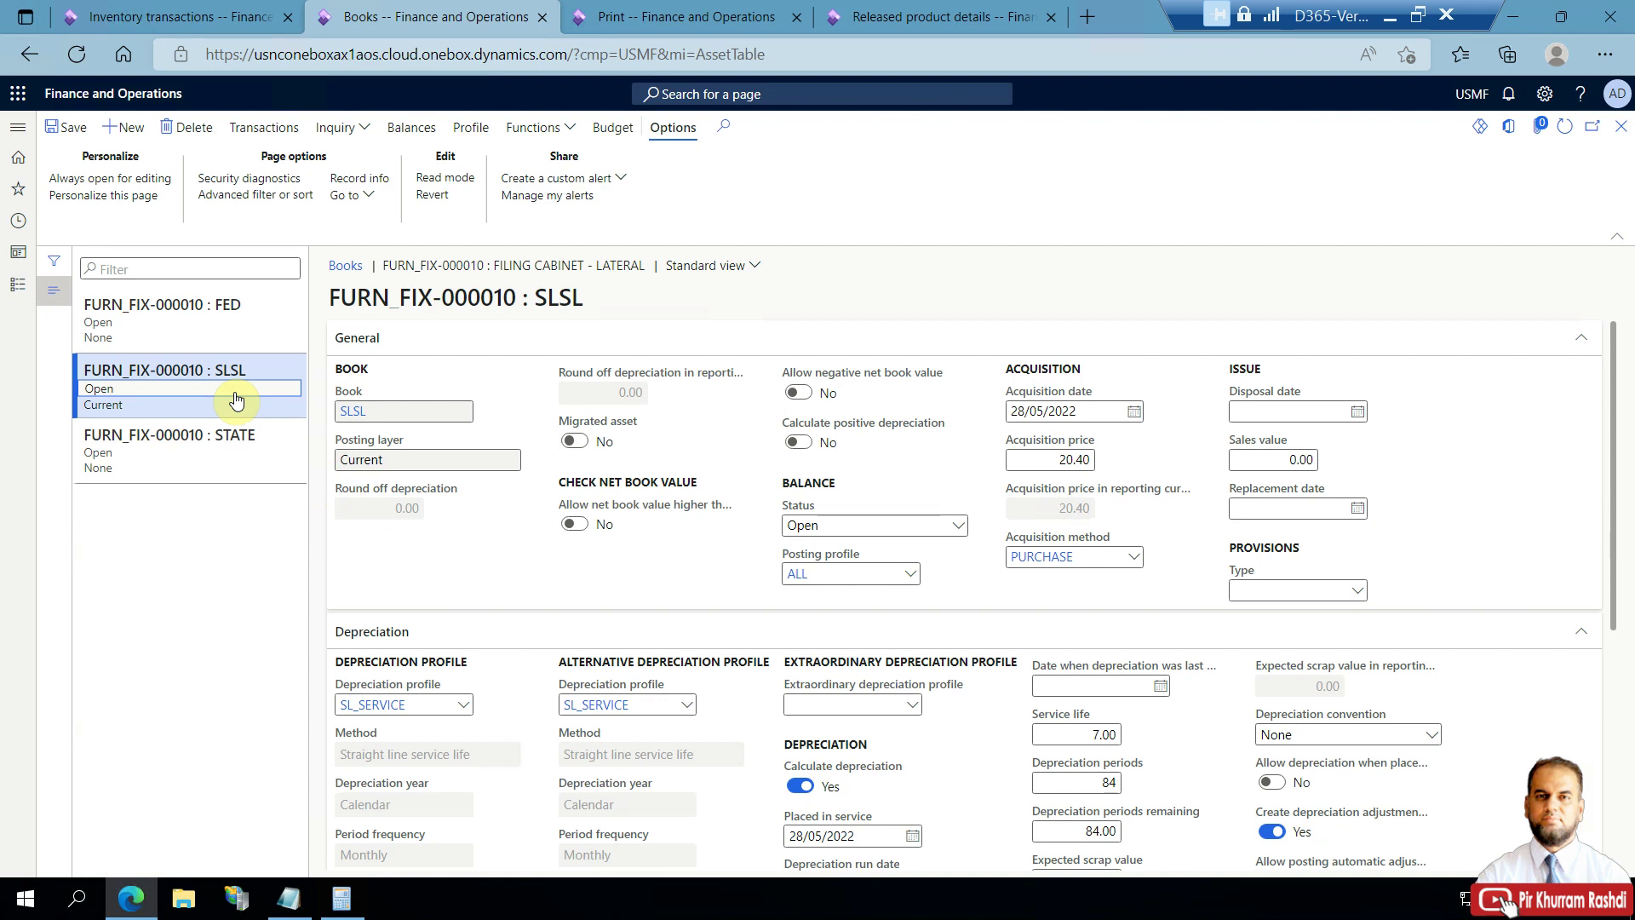
click(281, 137)
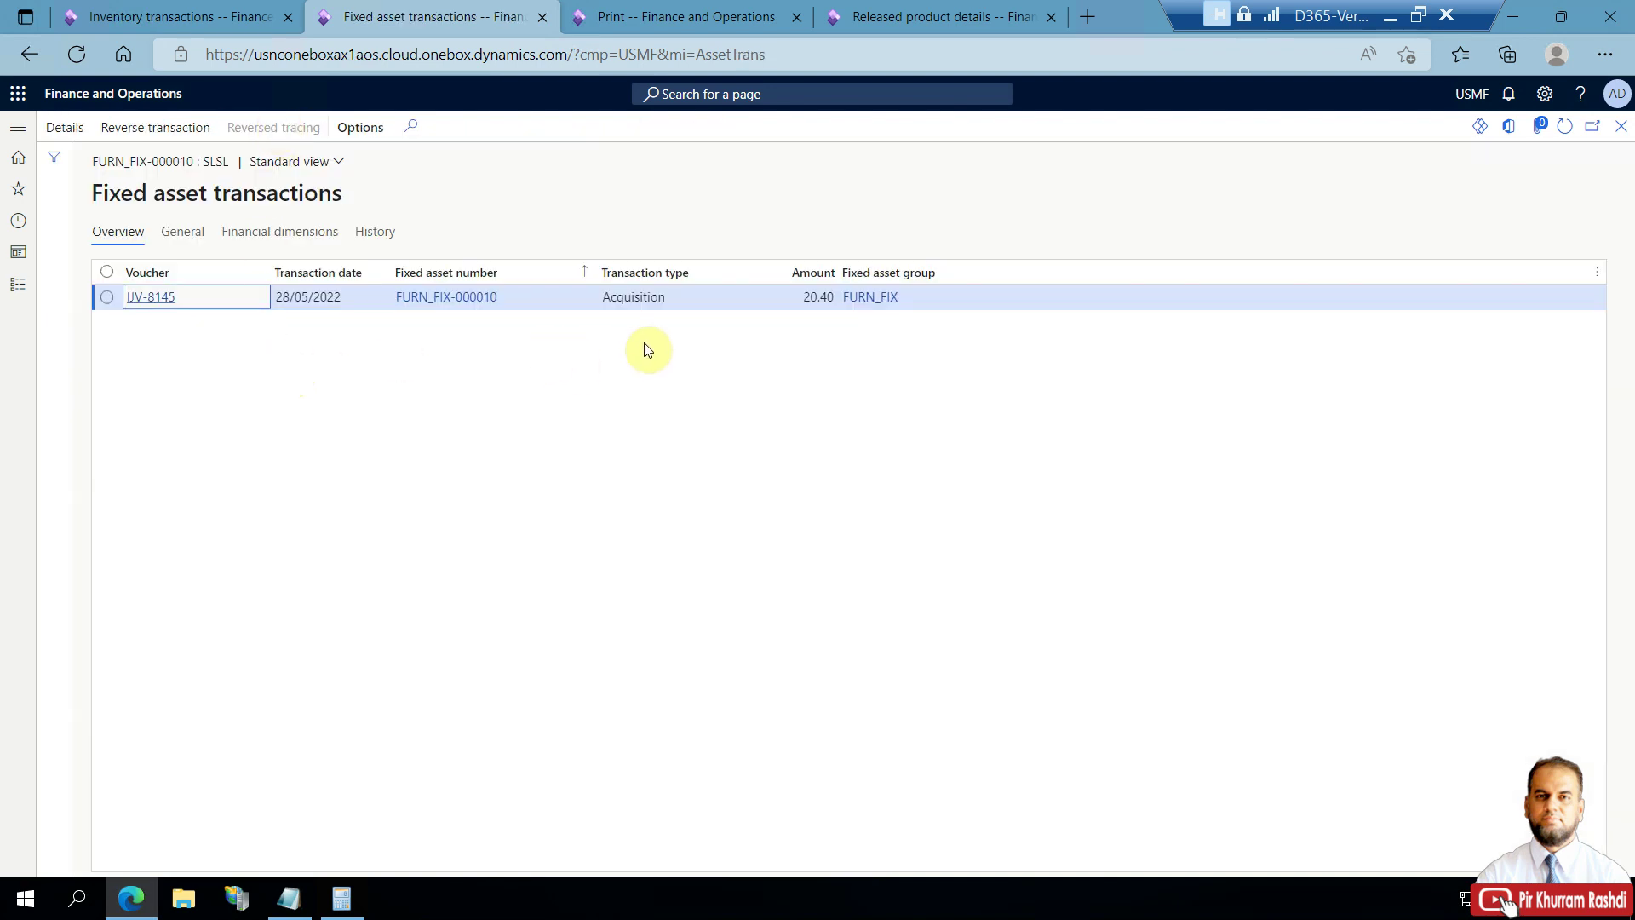
drag(837, 272, 872, 270)
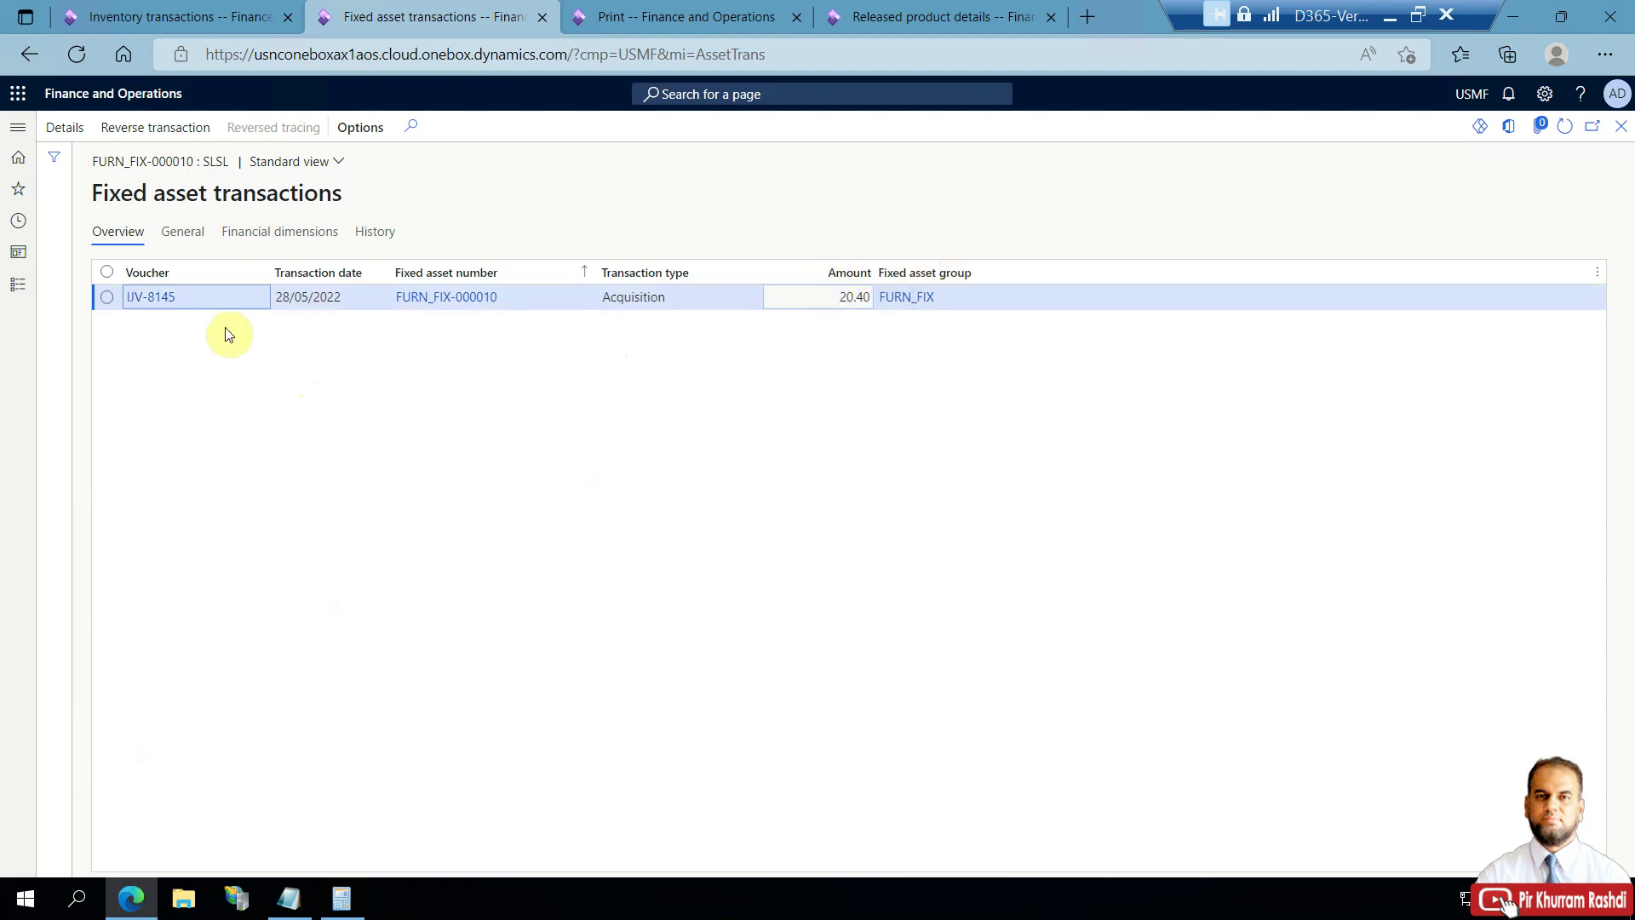
Open the acquisition's voucher transactions, widen the Journal number column, and examine the Raw Materials Inventory and Tangible Fixed Assets entries.
click(154, 297)
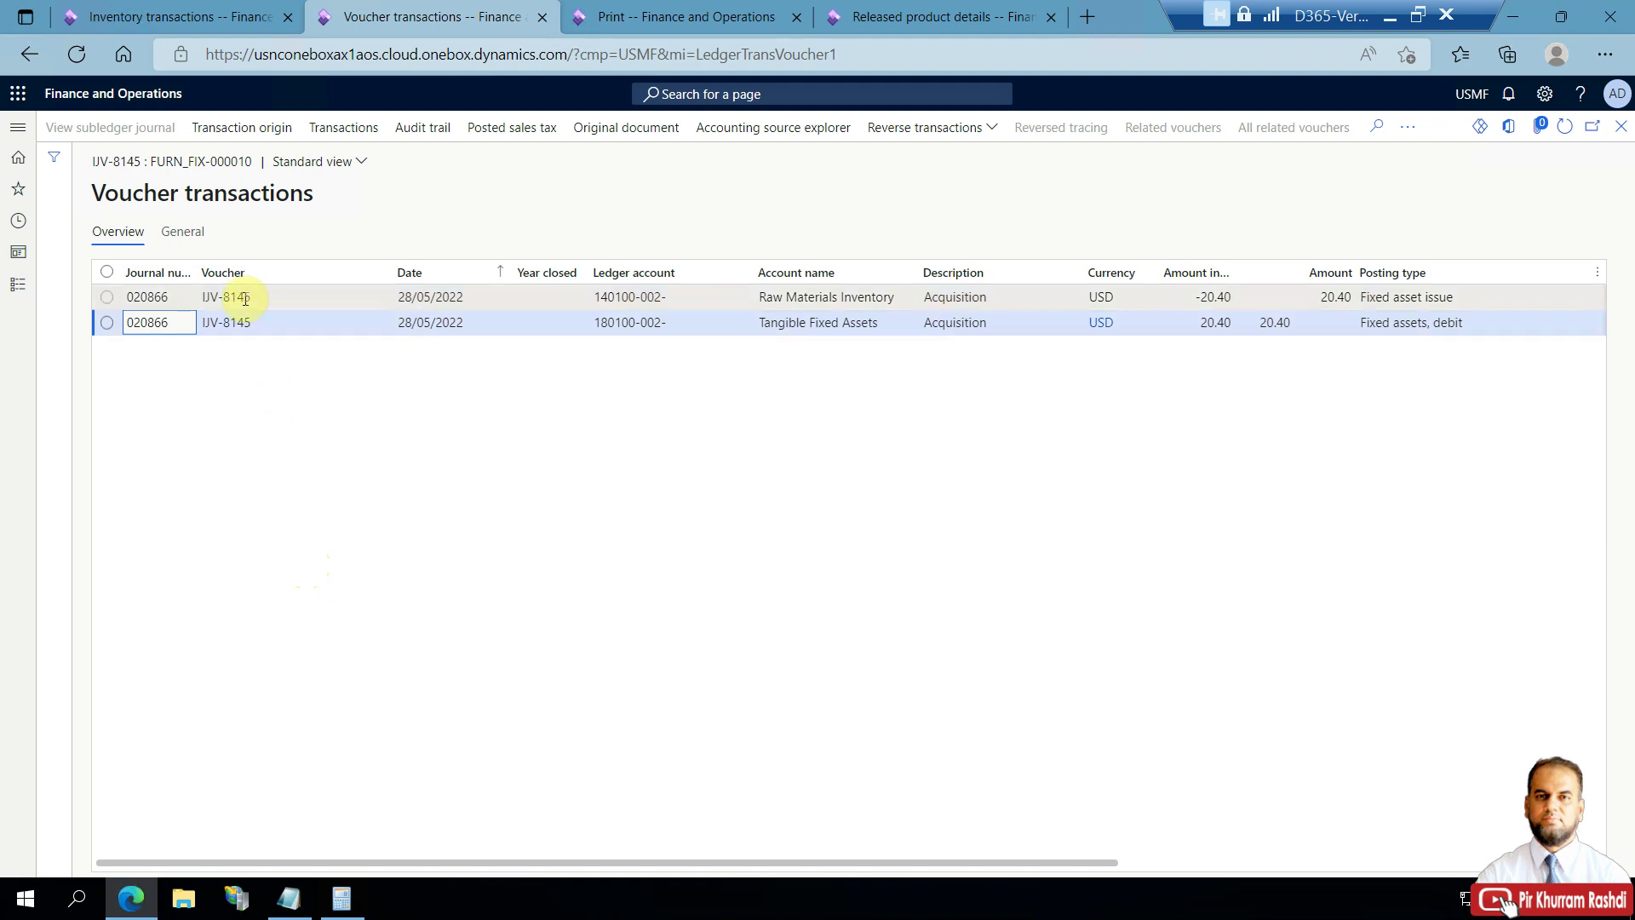
drag(205, 273, 253, 270)
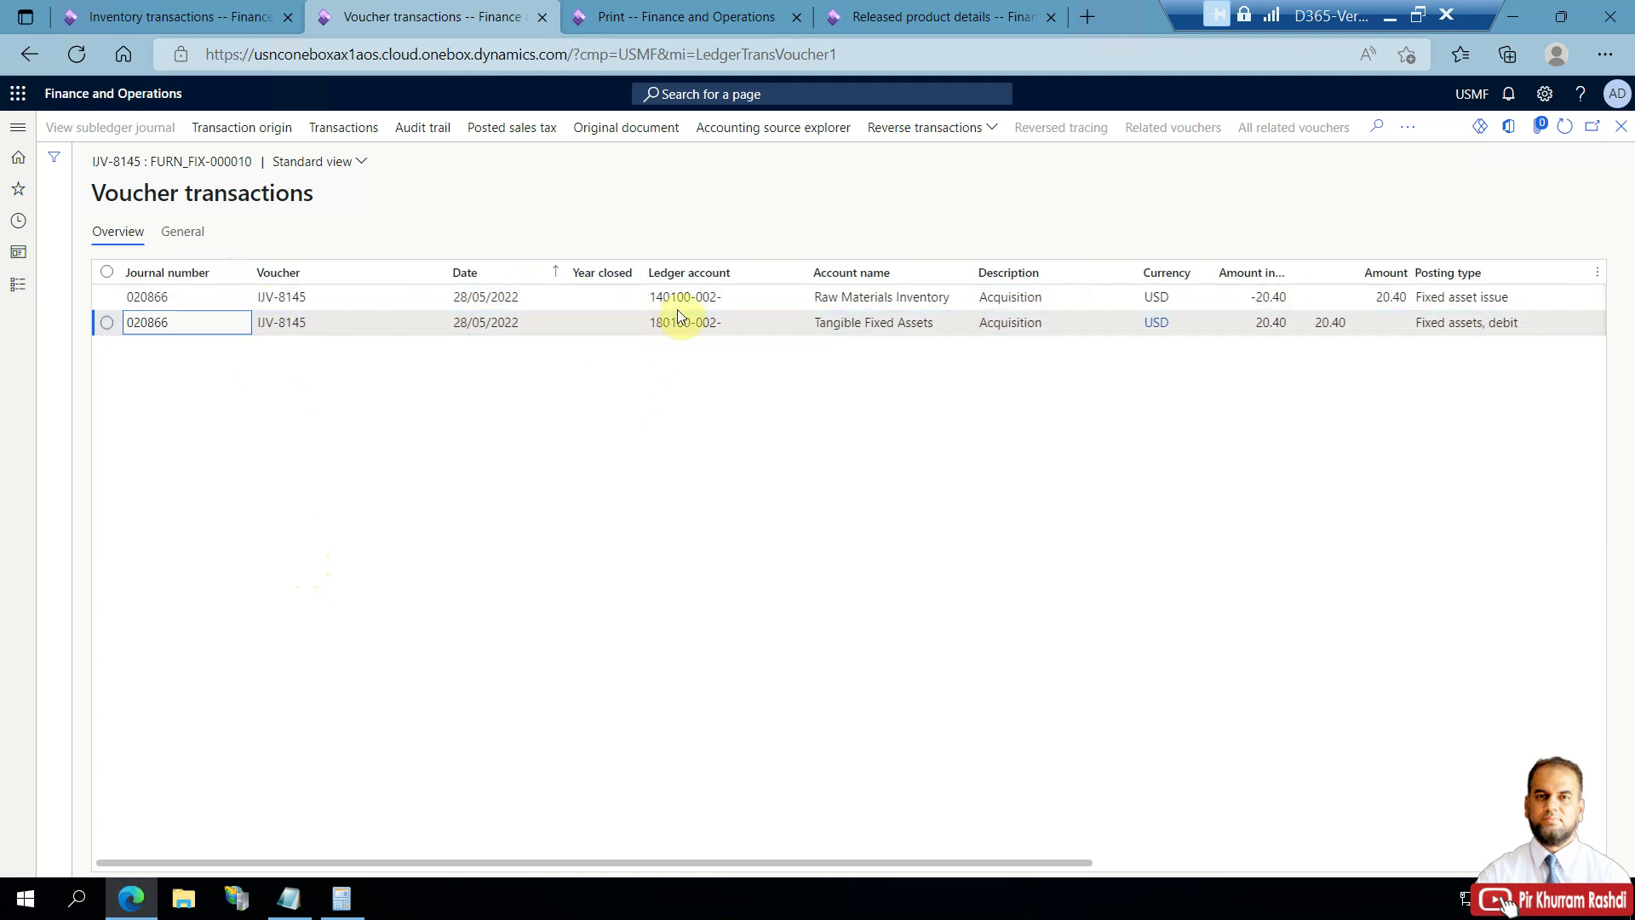
mouse_move(673, 295)
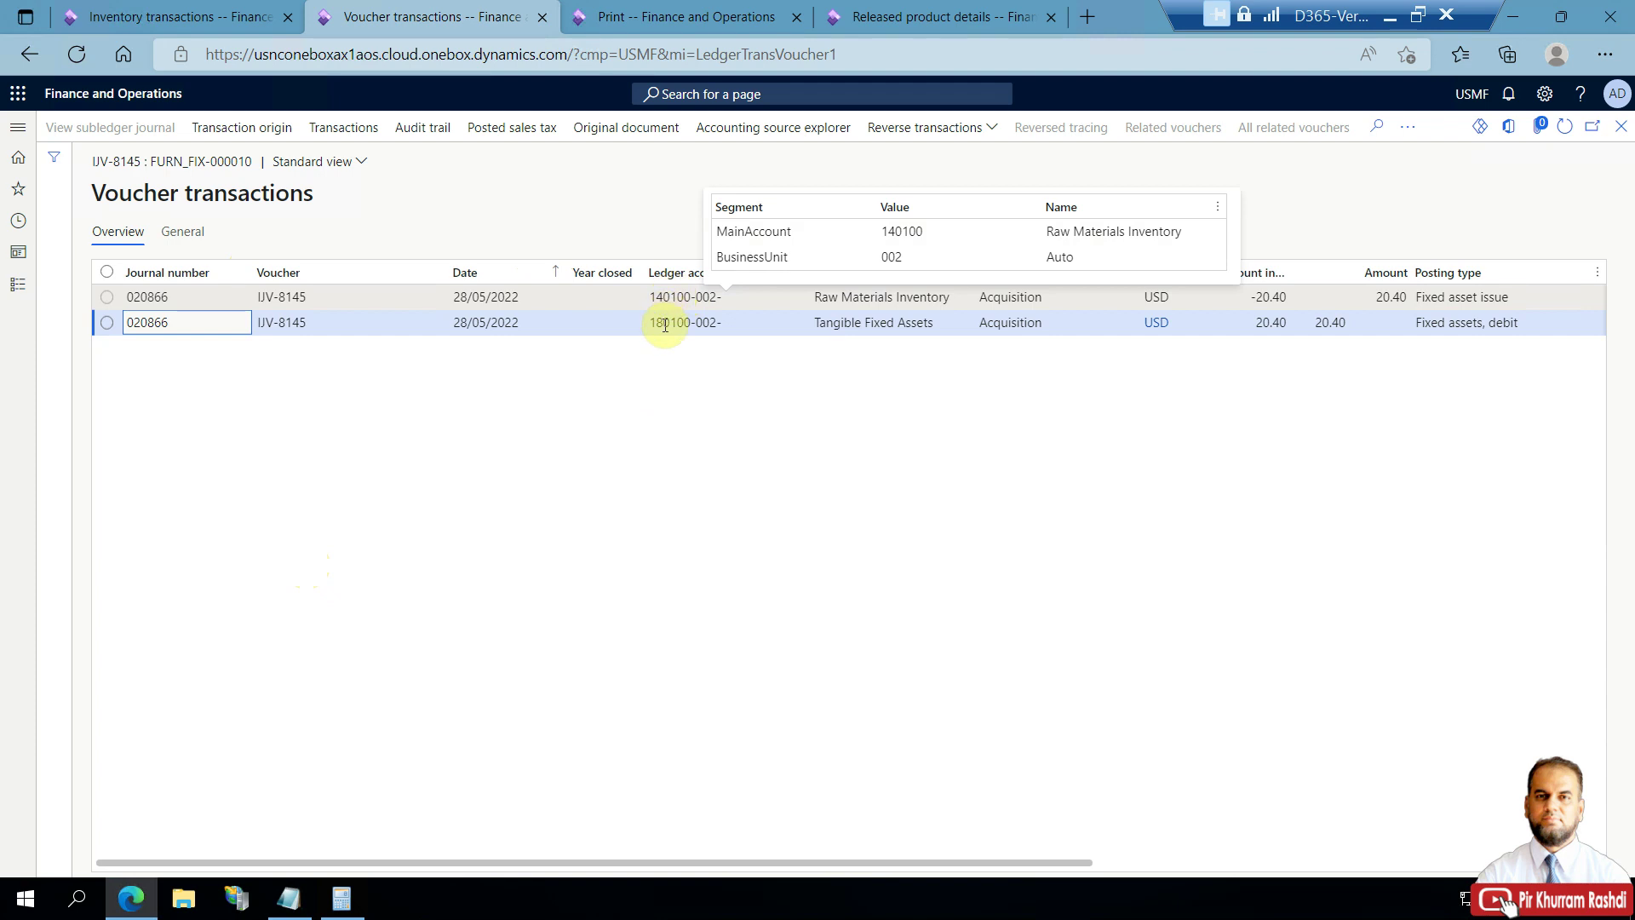
click(668, 322)
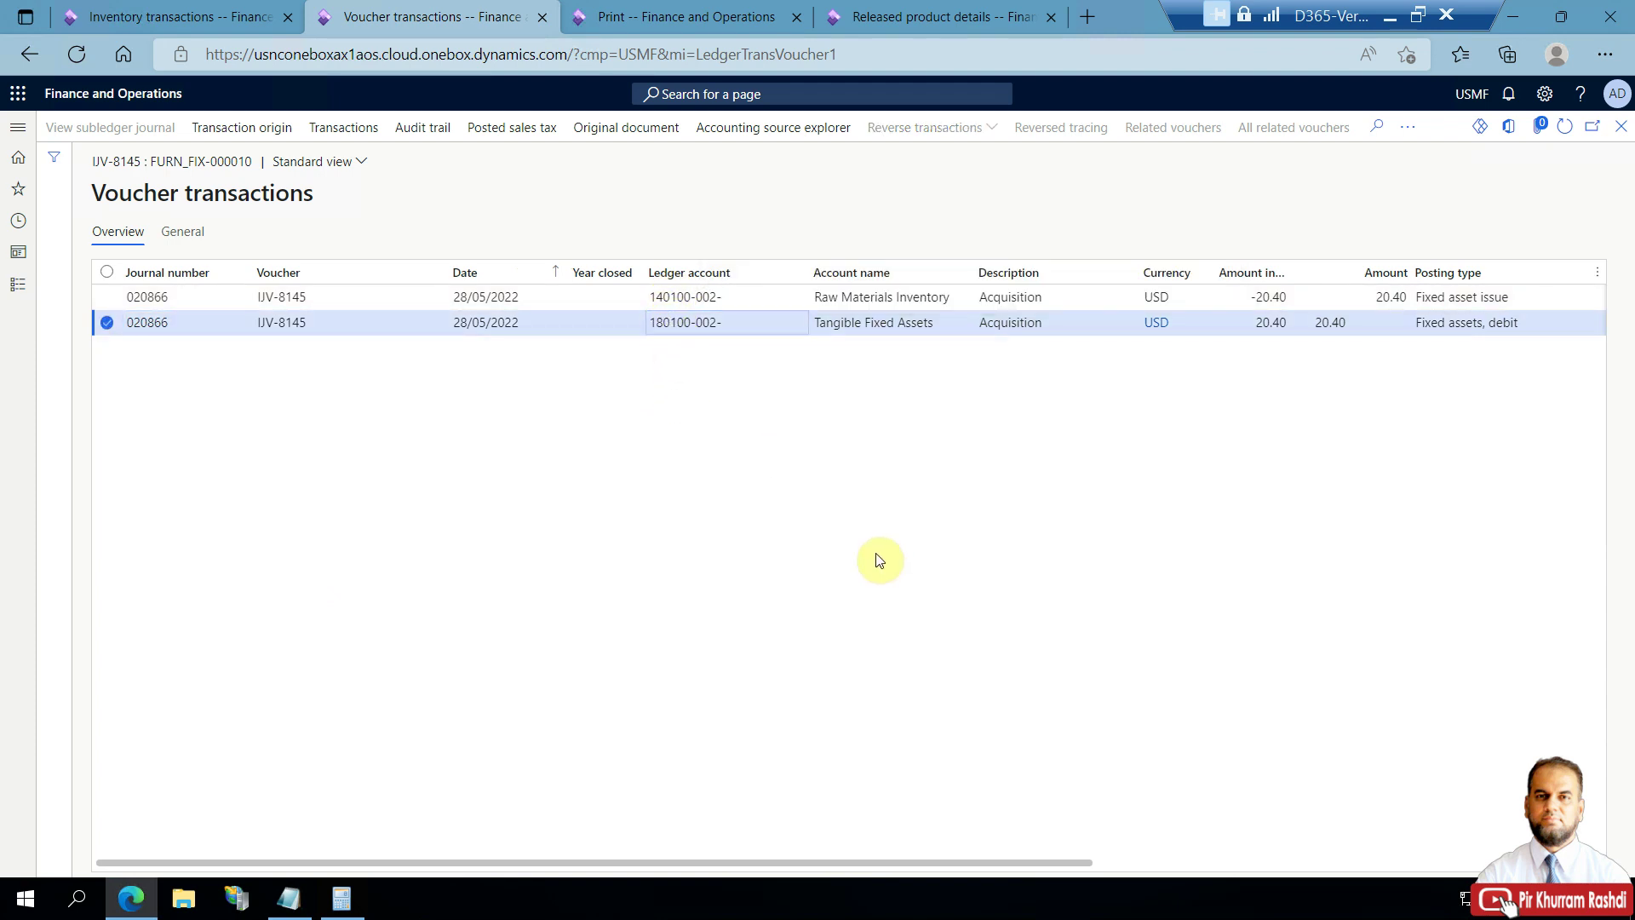
click(859, 298)
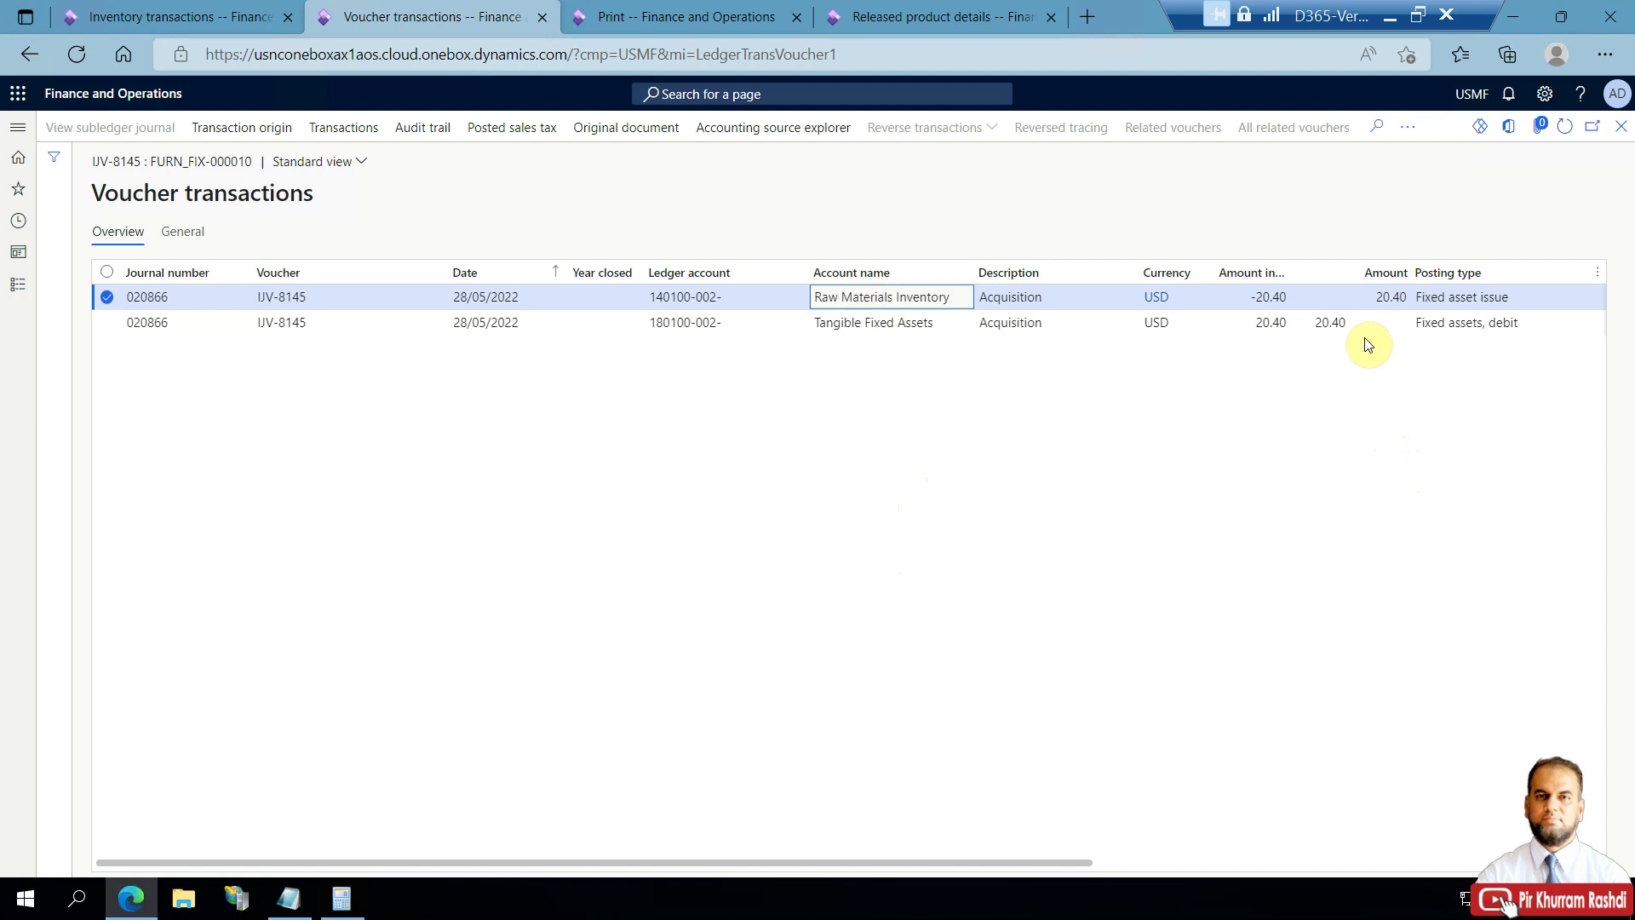
Examine the amount of the Tangible Fixed Assets entry and the posting types of both voucher entries.
click(1332, 323)
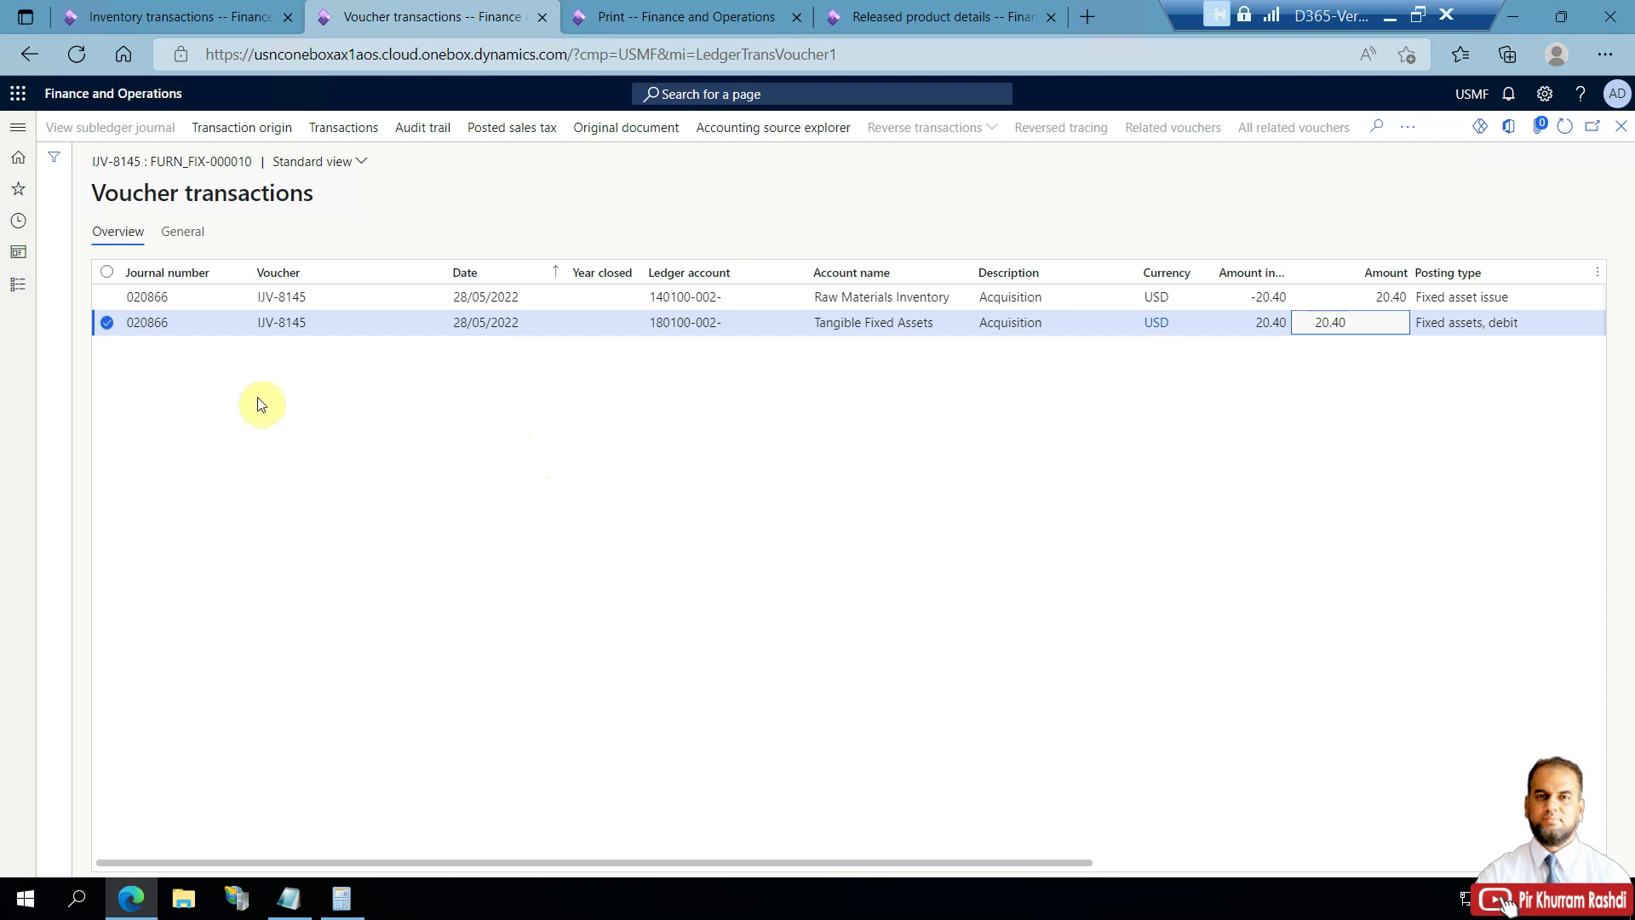
click(1452, 295)
click(1439, 321)
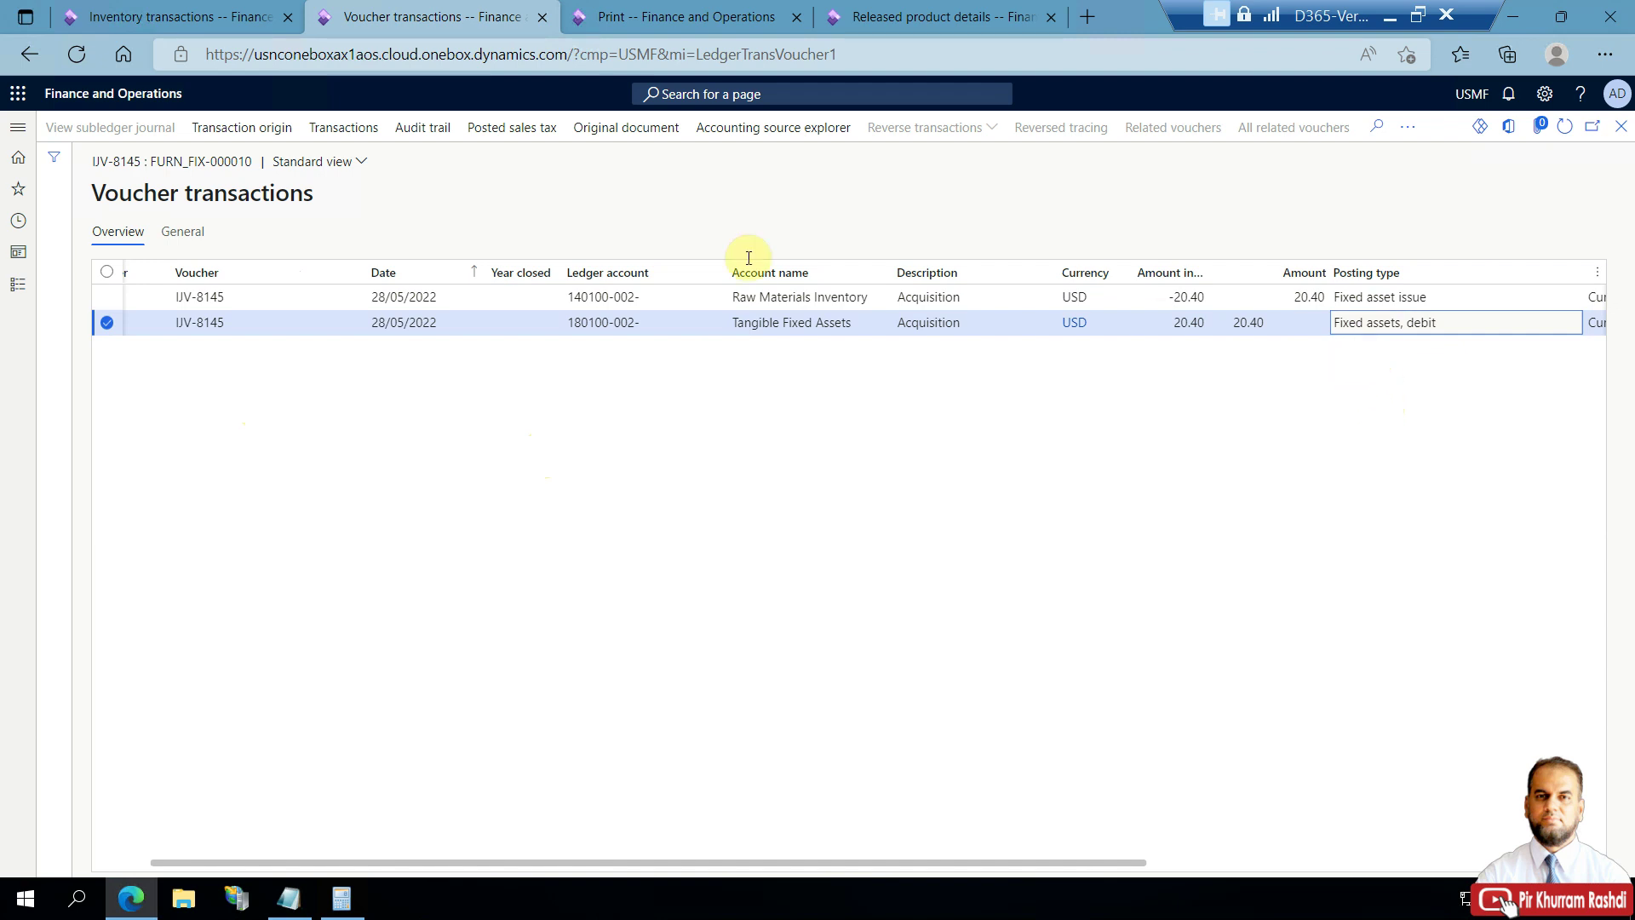
Review the inventory and fixed asset lines in the voucher's transaction origin, and return to the SLSL book's fixed asset transactions.
click(234, 135)
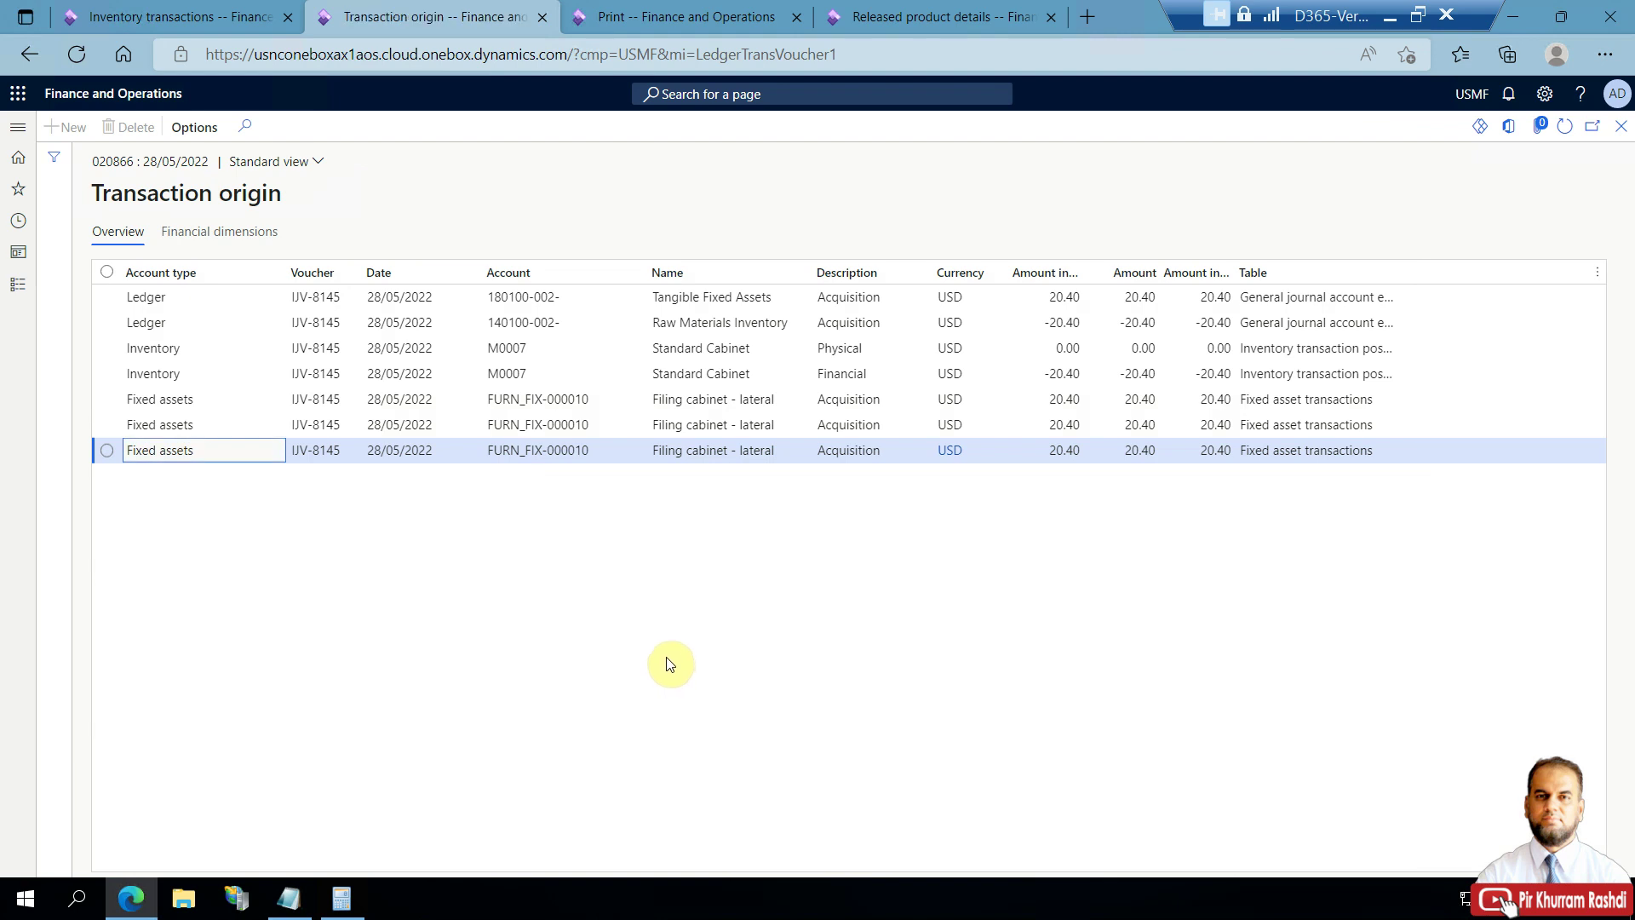
click(853, 371)
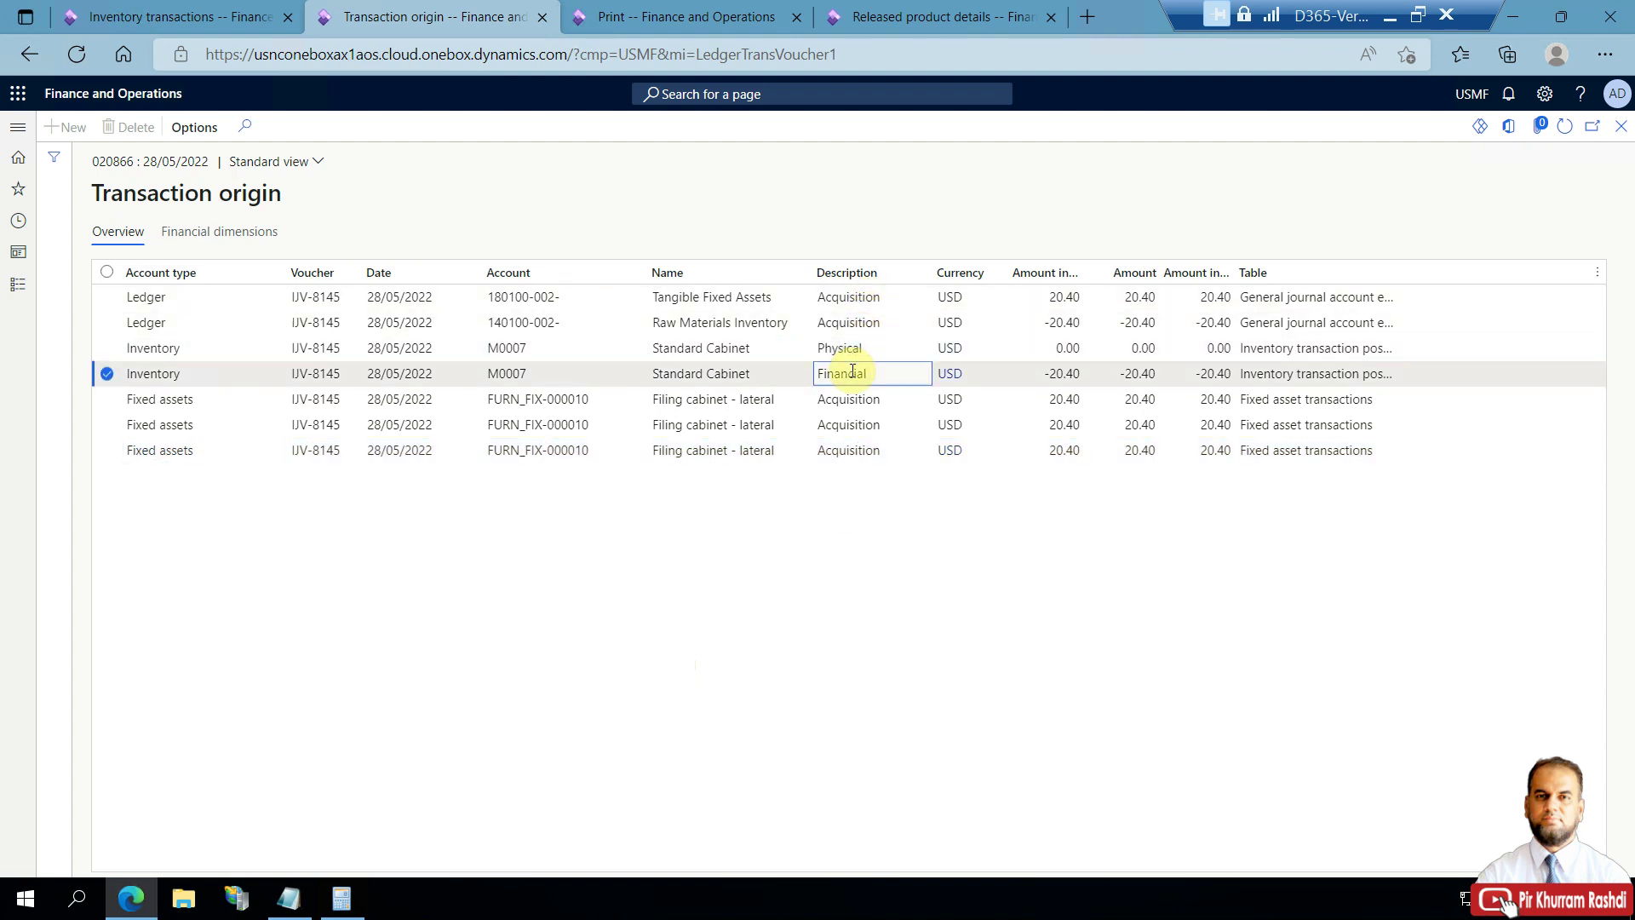
click(852, 350)
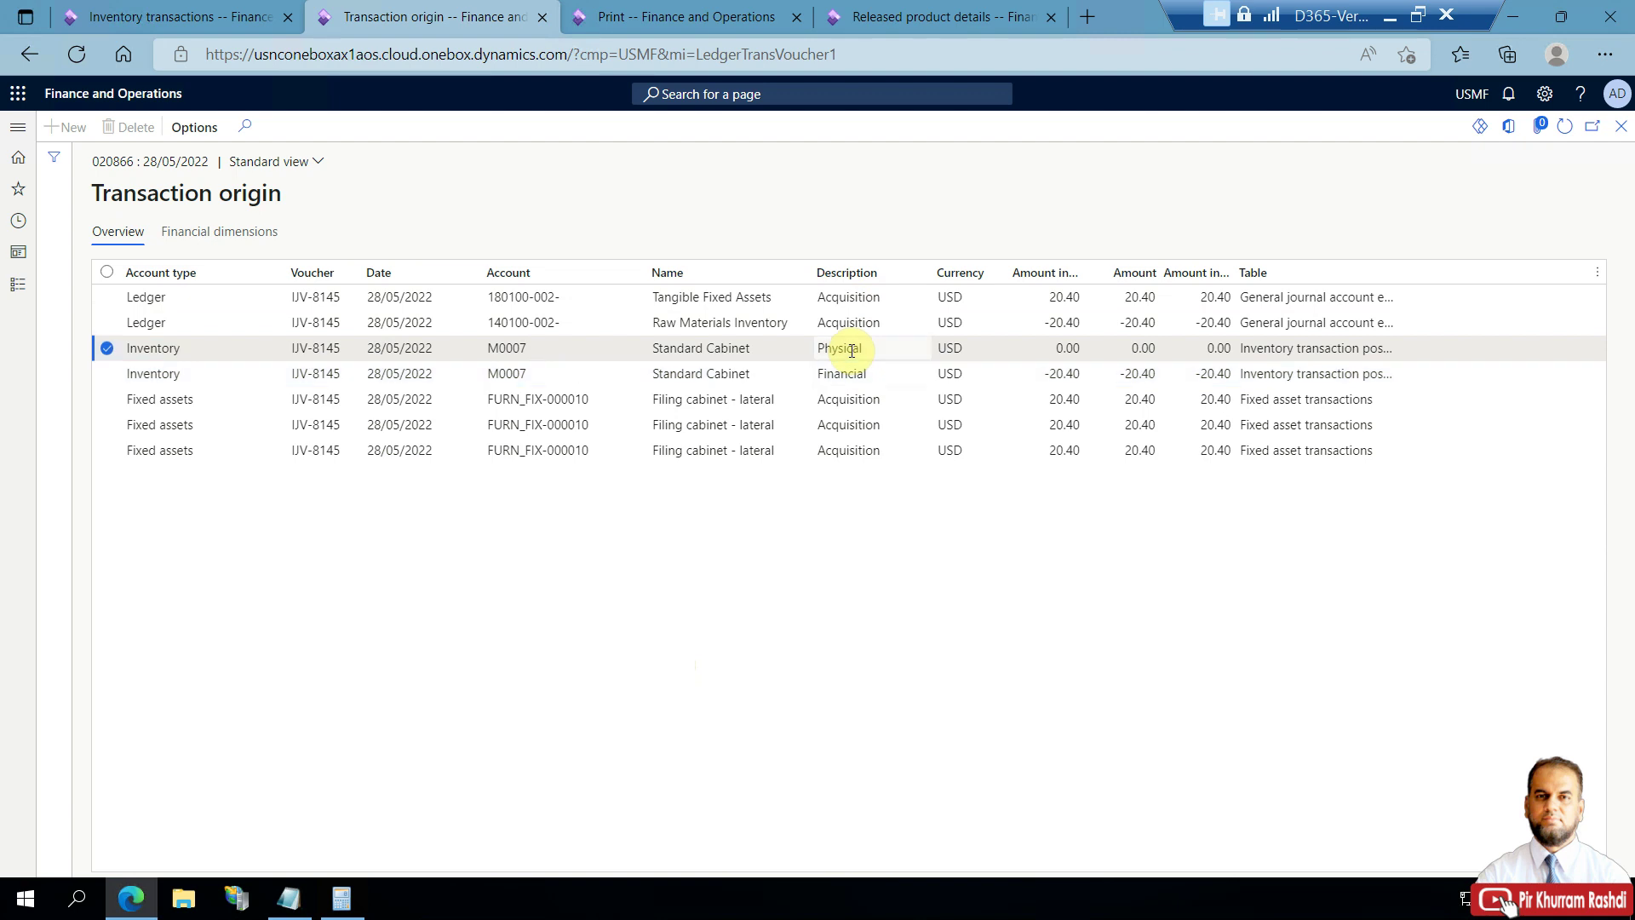
click(841, 372)
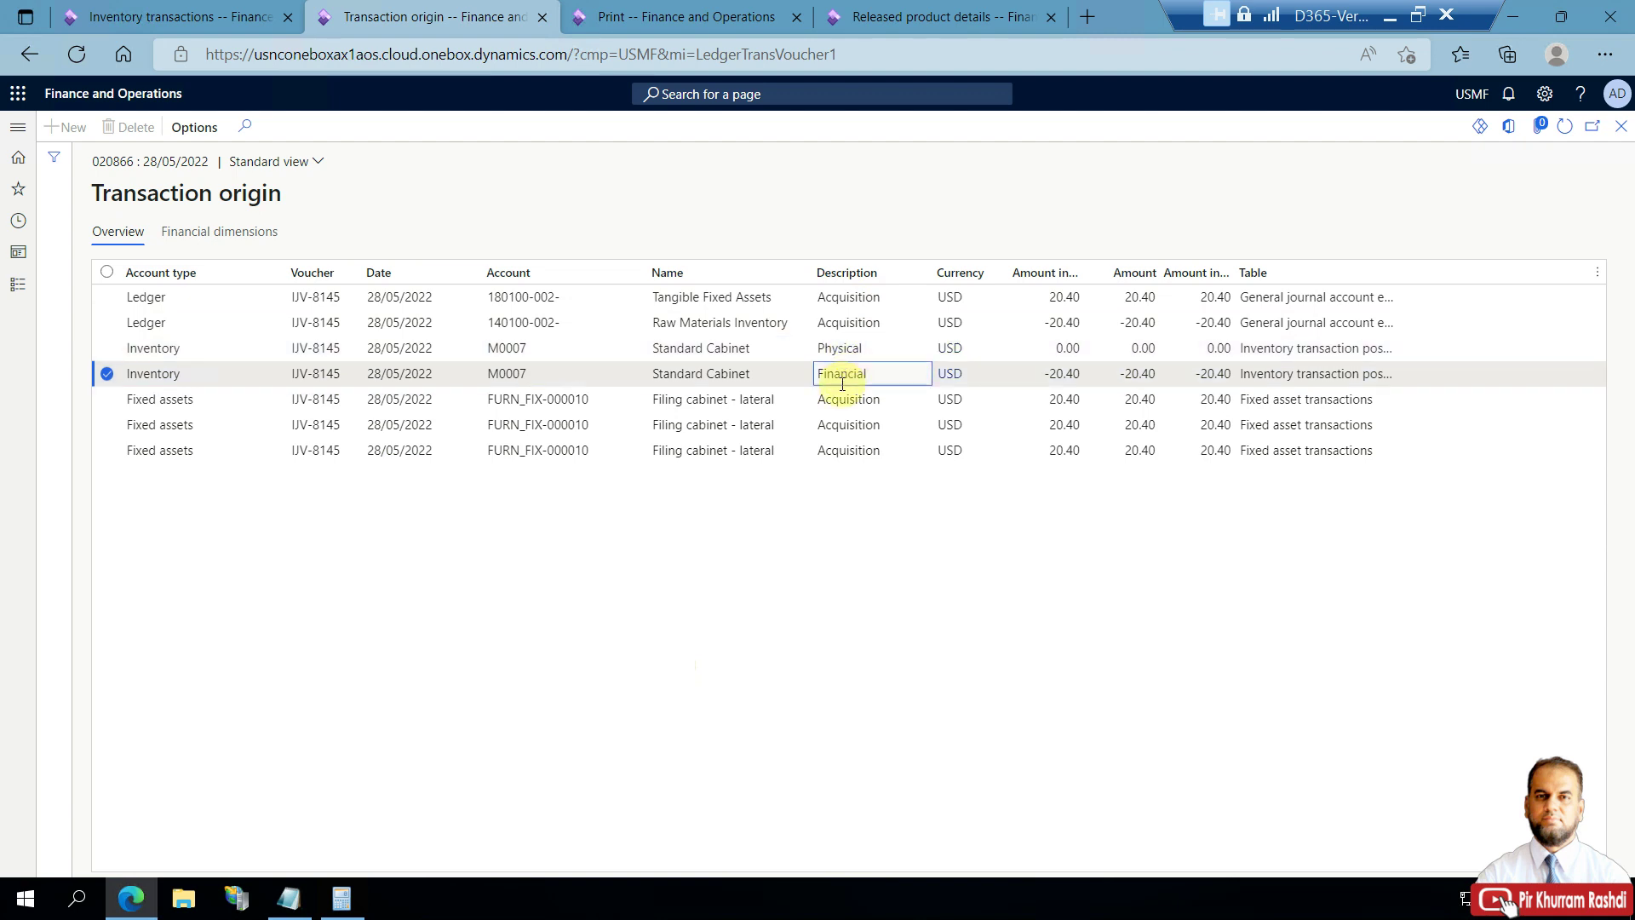
click(837, 400)
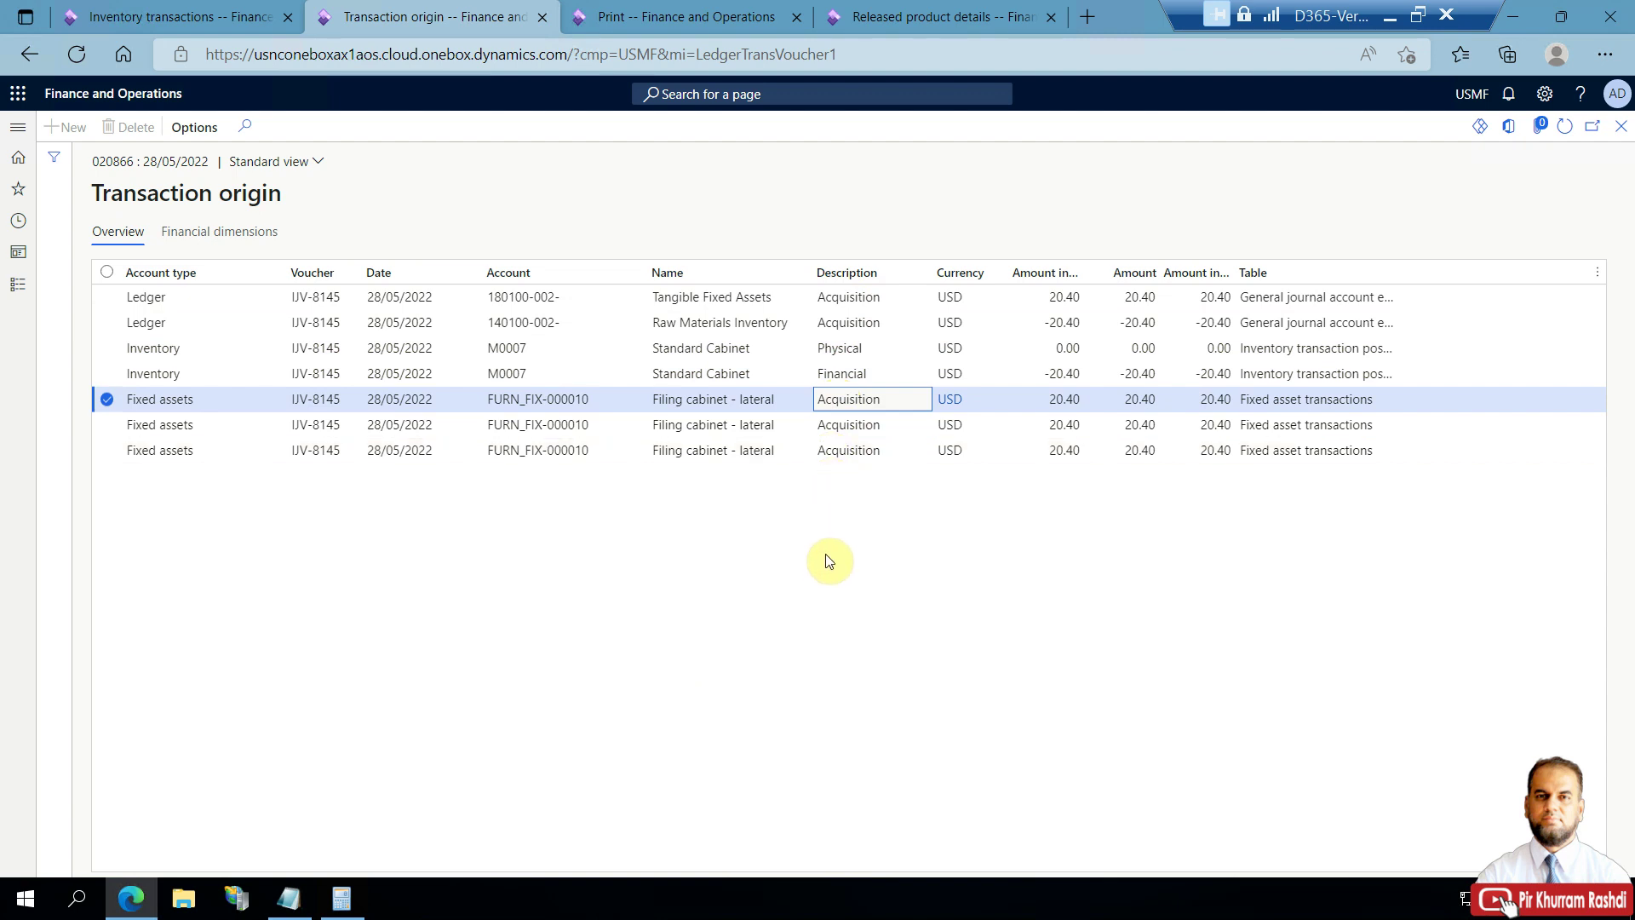
click(1620, 128)
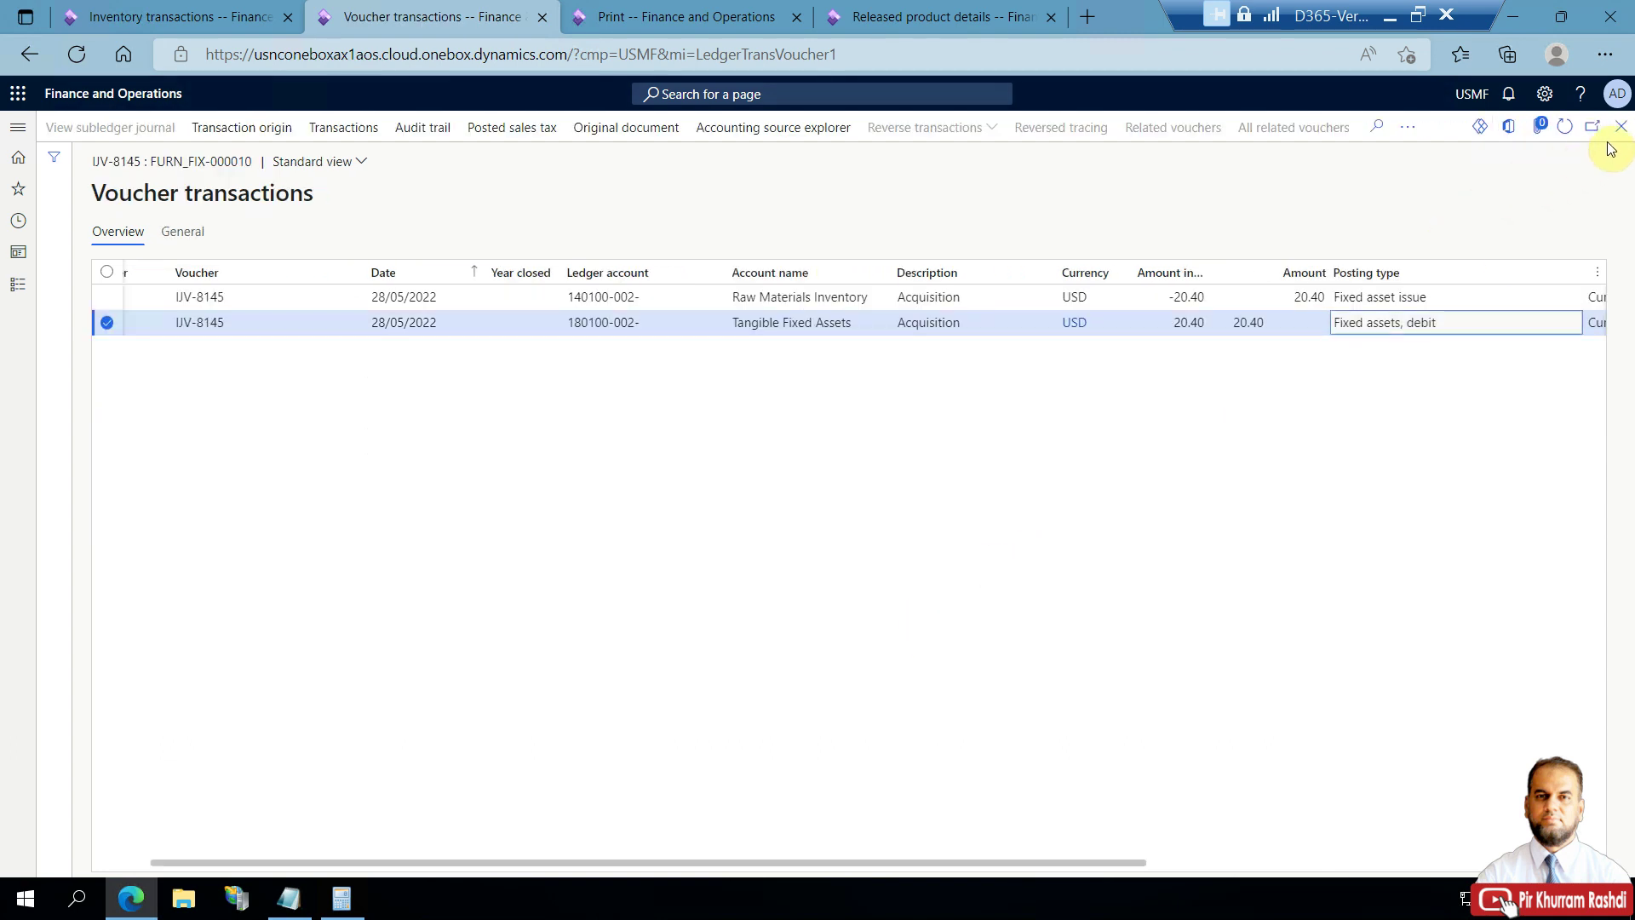
click(1621, 133)
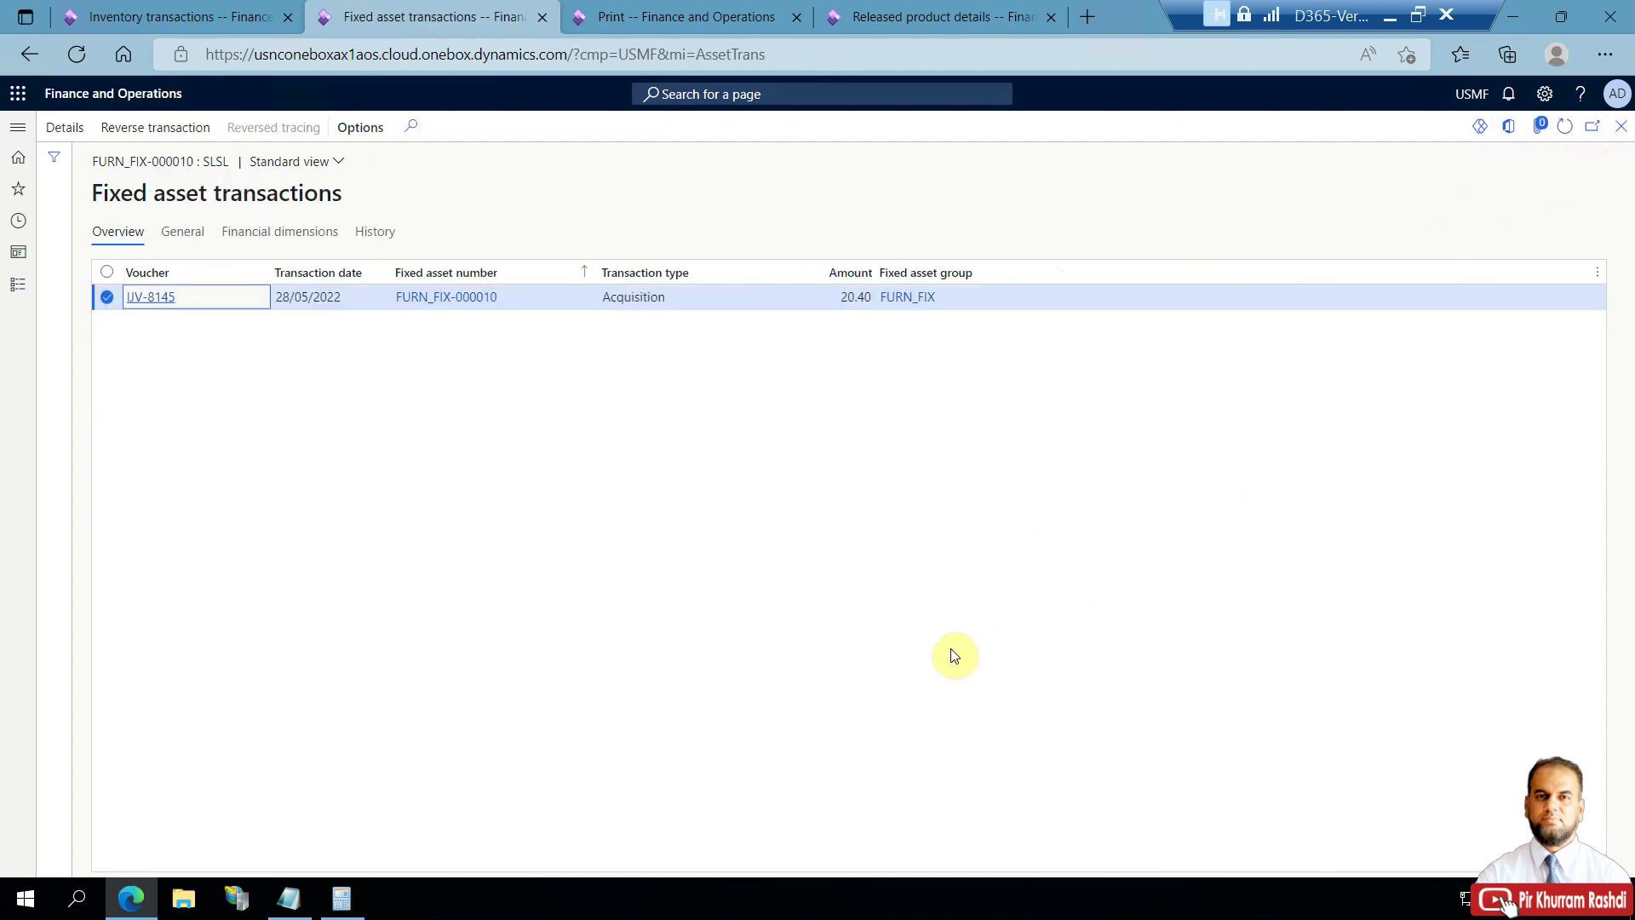